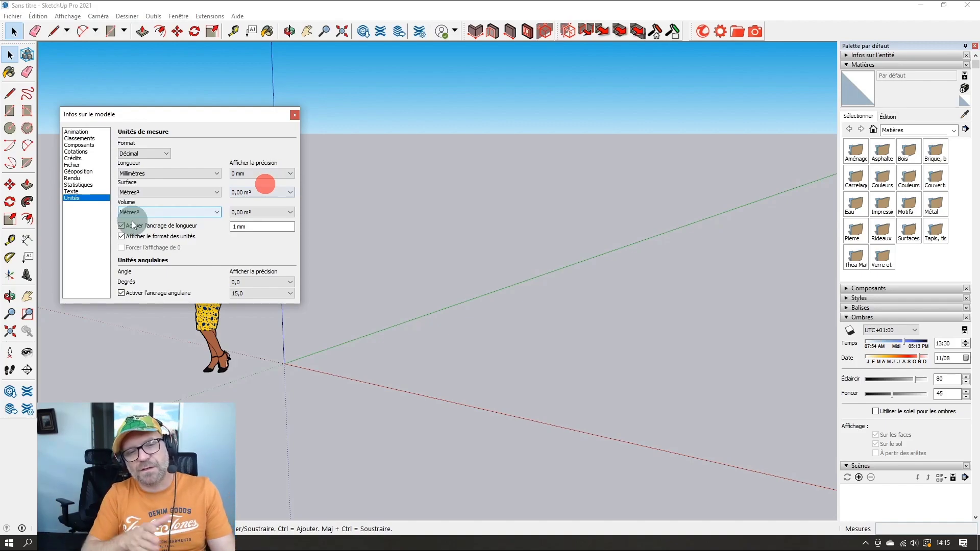
Step: Switch off length snapping in the model's unit settings and close the model info
click(133, 226)
click(294, 114)
Step: Draw a 2.5 m by 2.5 m square floor on the ground, starting from the origin
middle_drag(317, 255, 268, 393)
key(r)
click(274, 367)
text(2,5m;2,5m)
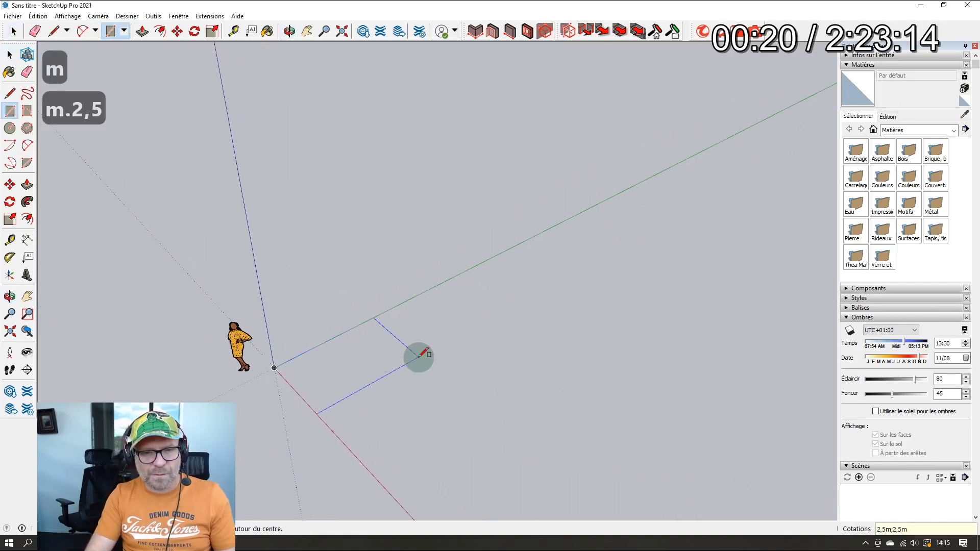
key(Return)
Step: Build walls 200 mm thick and 2500 mm high around all four edges of the square floor
middle_drag(361, 334, 400, 385)
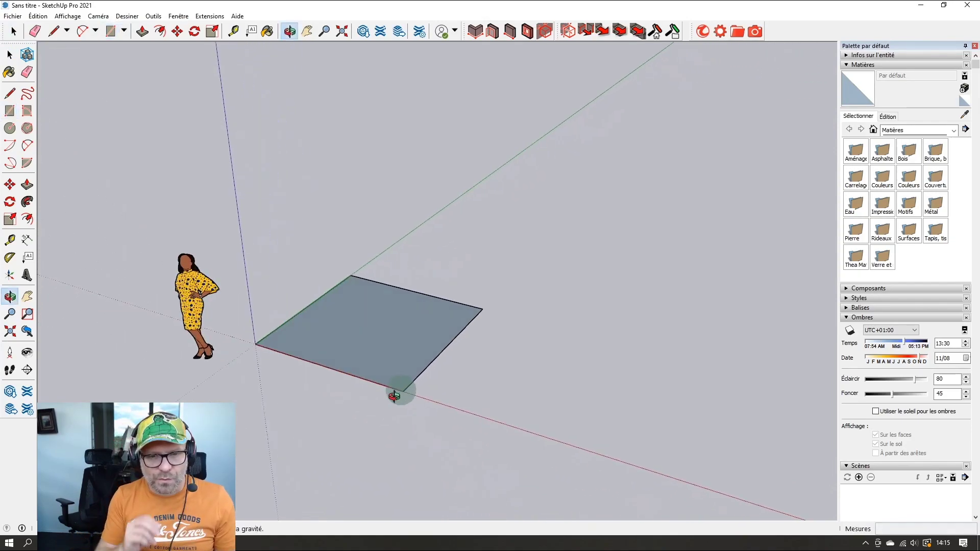
click(475, 31)
key(l)
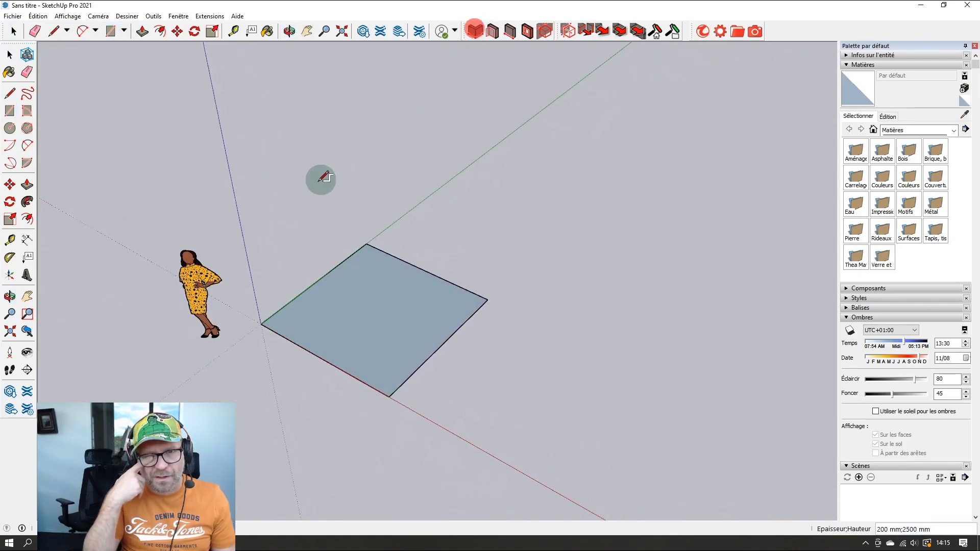
click(261, 322)
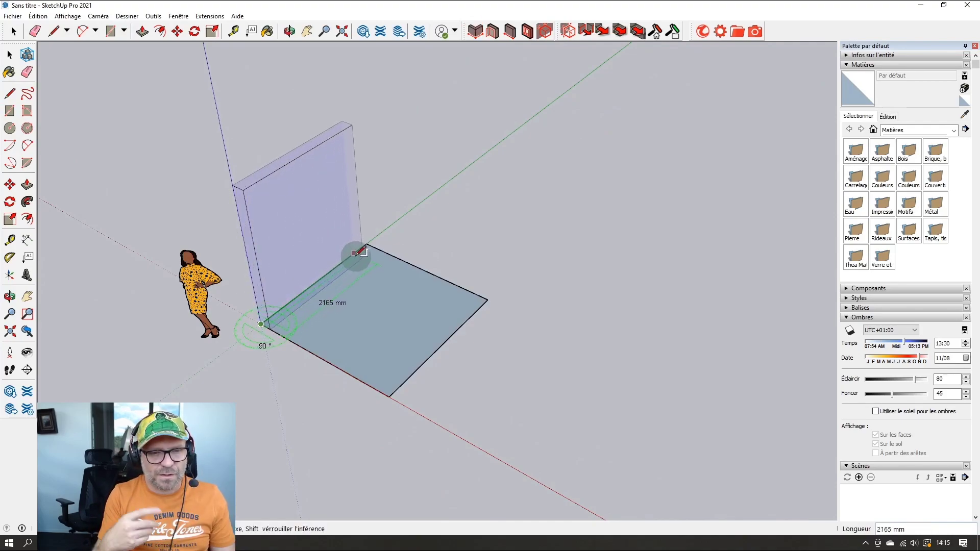
click(373, 242)
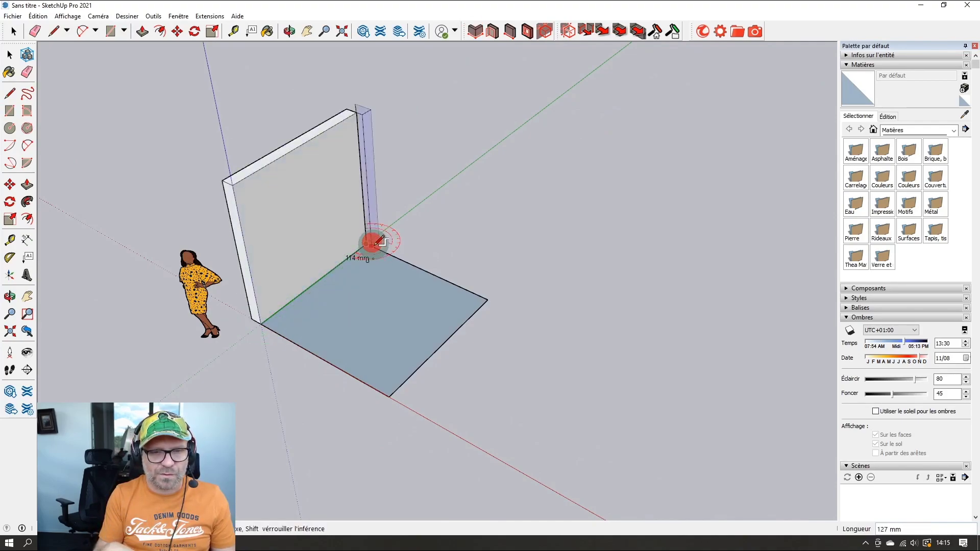
click(488, 299)
click(391, 394)
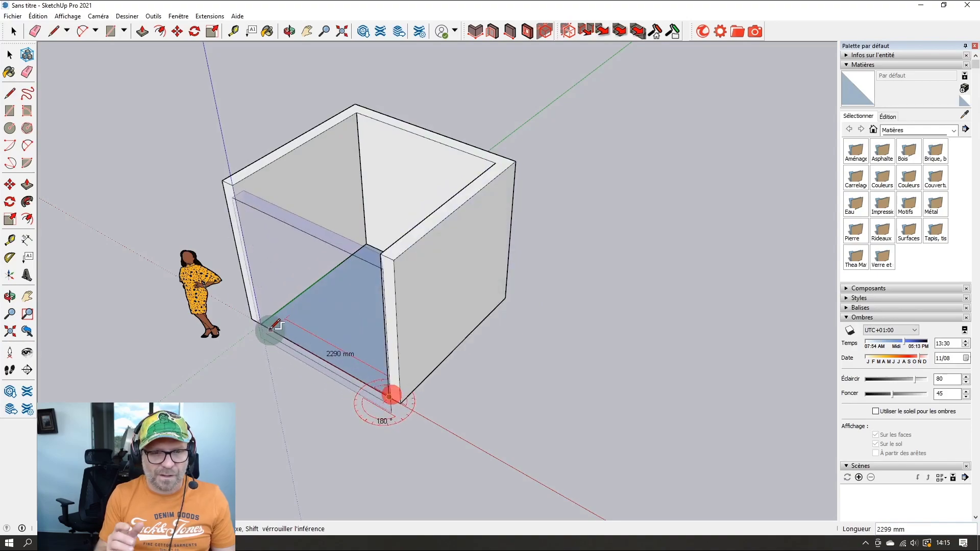
click(261, 321)
Step: Cut a 1000 by 1400 mm window opening in the wall opposite the green axis, entering 1000 for its placement distance
scroll(291, 280, down, 3)
middle_drag(242, 341, 280, 251)
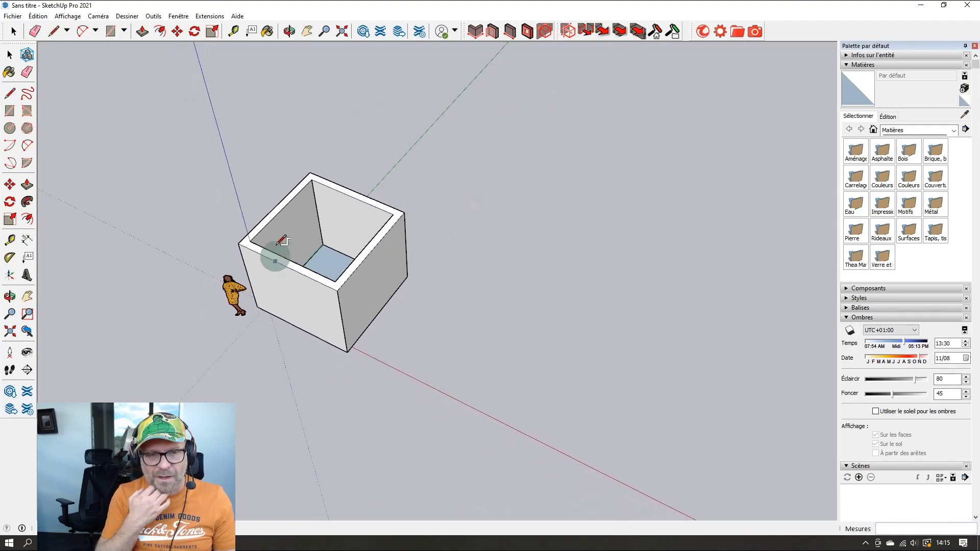
click(526, 31)
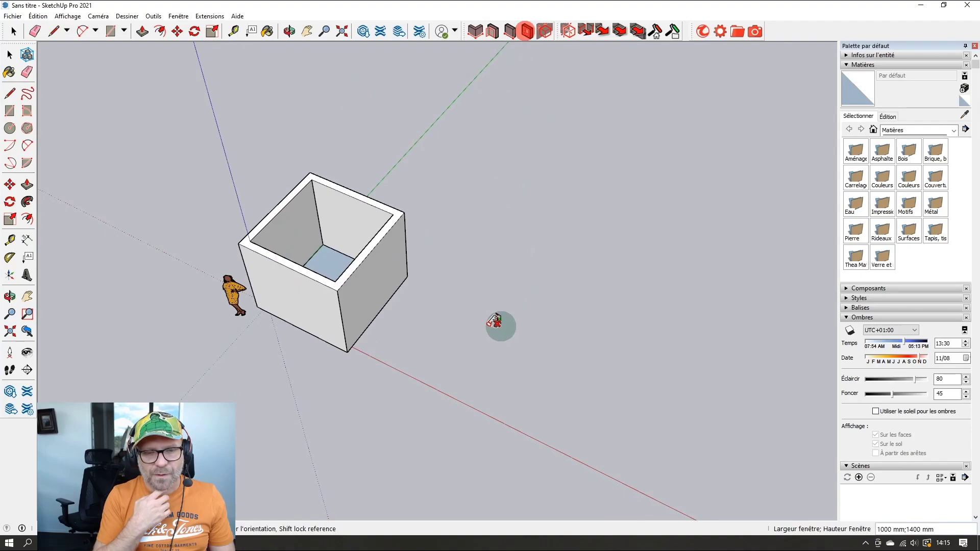
middle_drag(277, 317, 317, 219)
scroll(357, 311, up, 4)
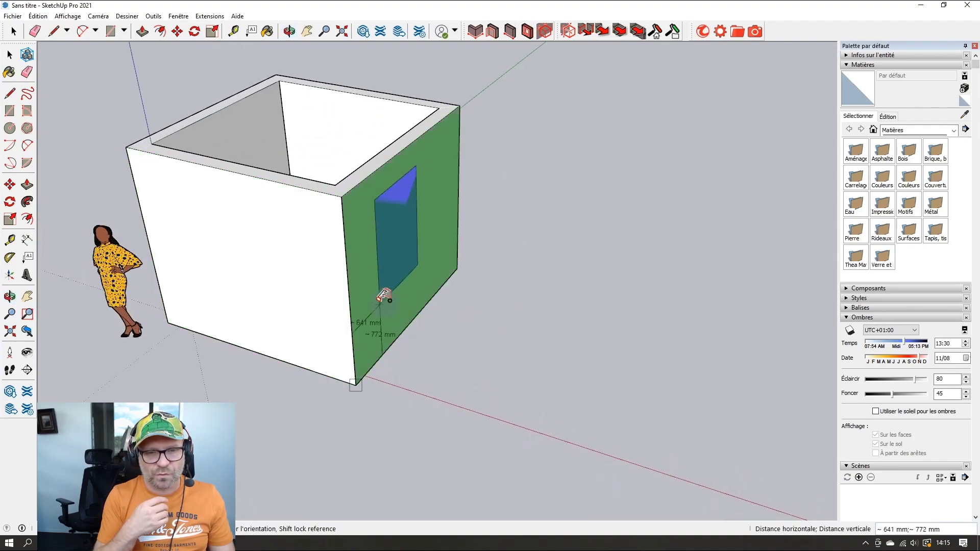
middle_drag(378, 299, 169, 281)
middle_drag(412, 271, 668, 343)
scroll(413, 232, up, 5)
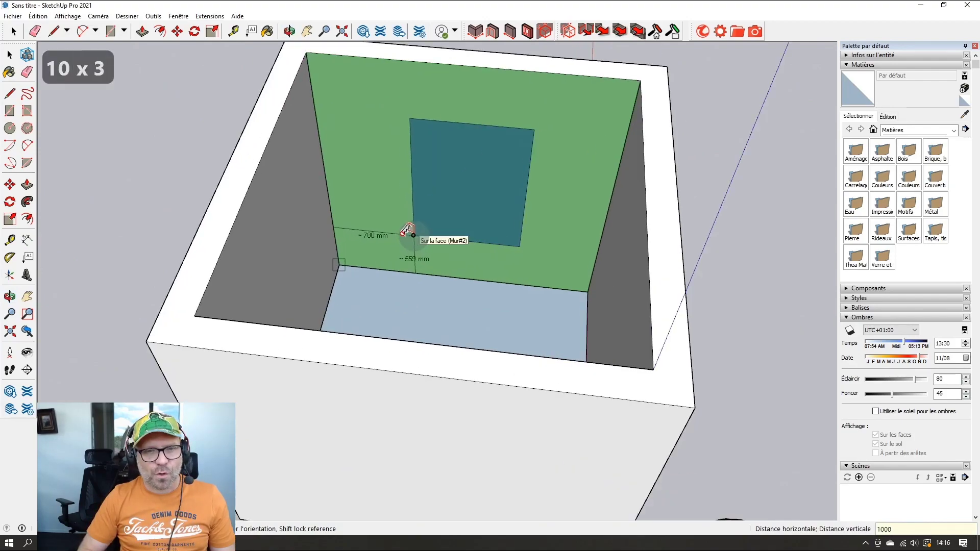
text(0)
key(Return)
click(412, 234)
Step: Widen the window opening by pushing its jamb face 300 mm into the wall, and leave the wall group
middle_drag(407, 234, 476, 197)
scroll(494, 209, up, 3)
key(space)
key(p)
click(526, 198)
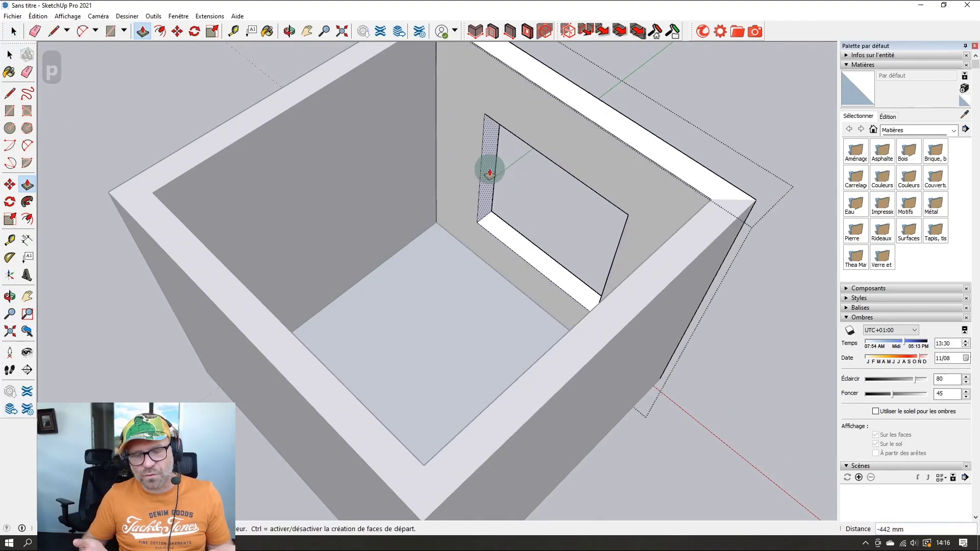
click(501, 177)
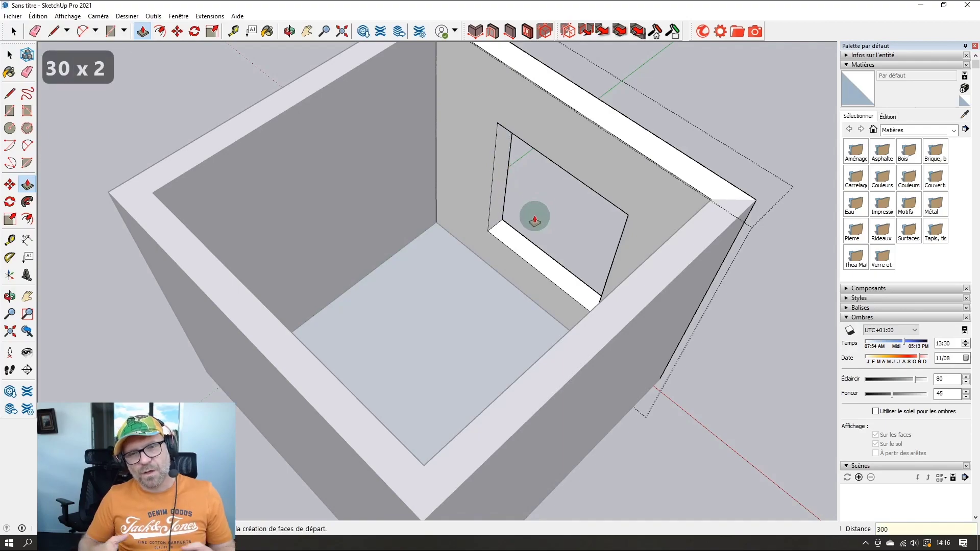
text(300)
key(Return)
key(space)
key(space)
middle_drag(634, 289, 302, 195)
key(Escape)
key(Escape)
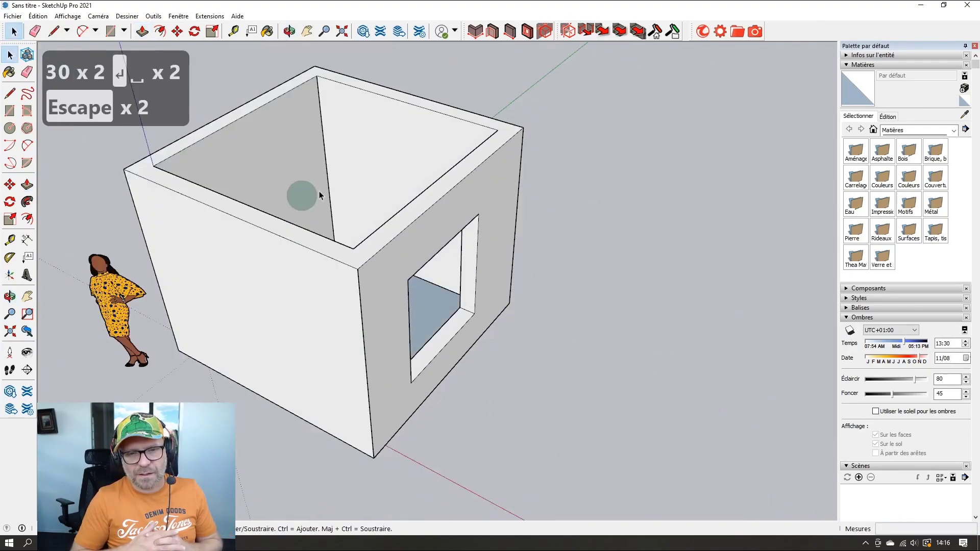
Step: Cut a 1000 by 2000 mm door opening at floor level in the wall along the red axis, near the window wall
click(527, 37)
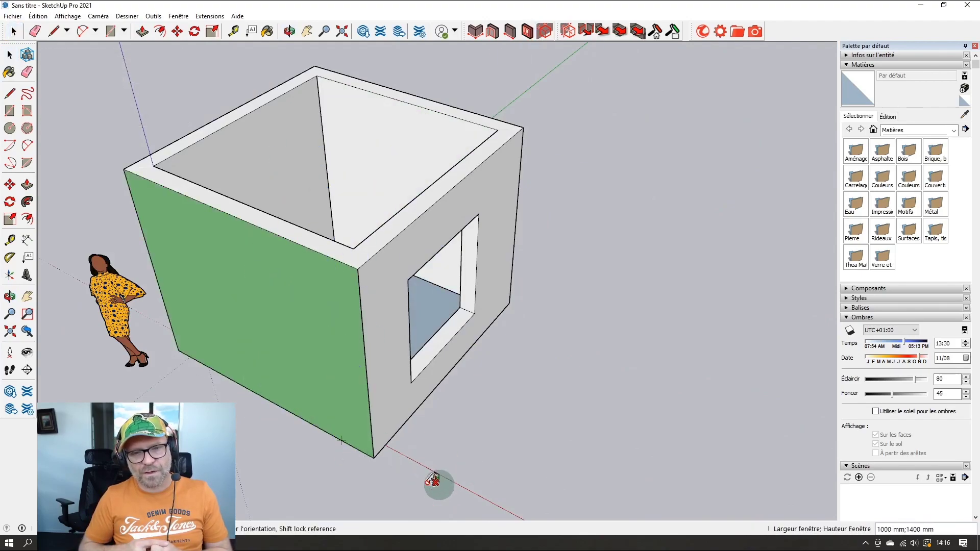
text(1000)
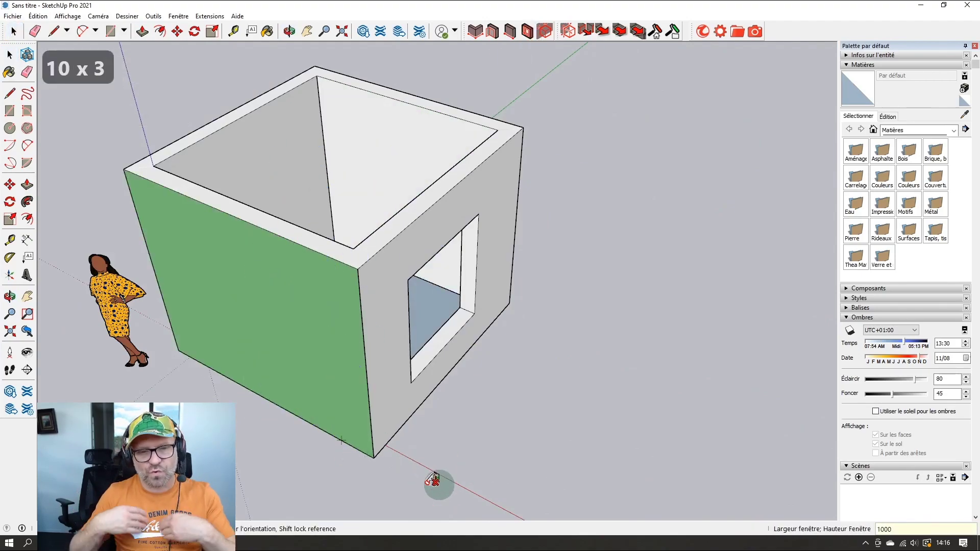
text(;2000)
key(Return)
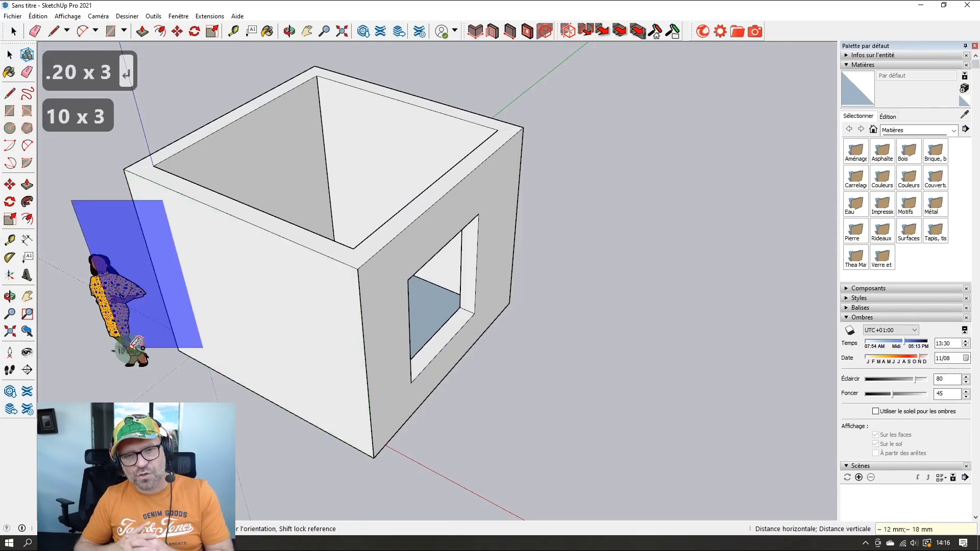
middle_drag(485, 306, 647, 399)
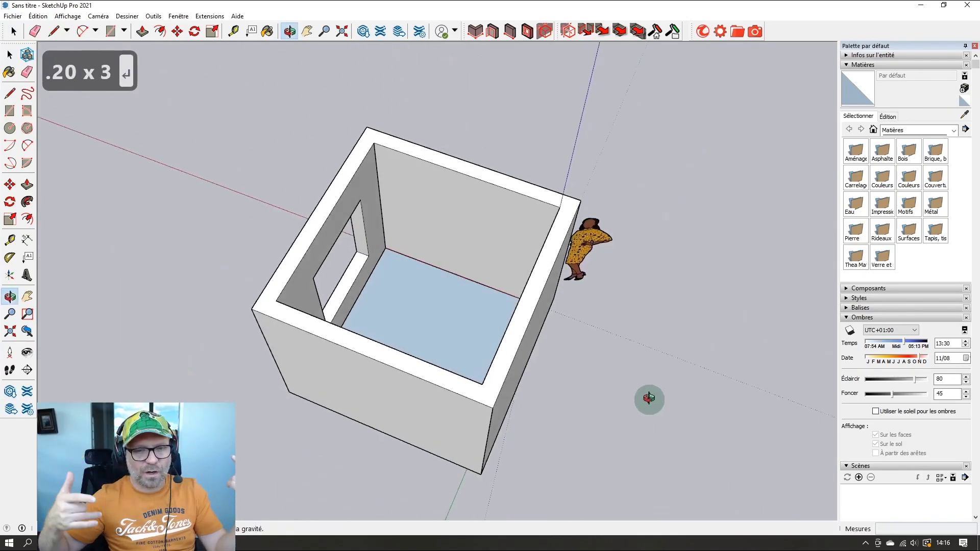
scroll(393, 252, up, 5)
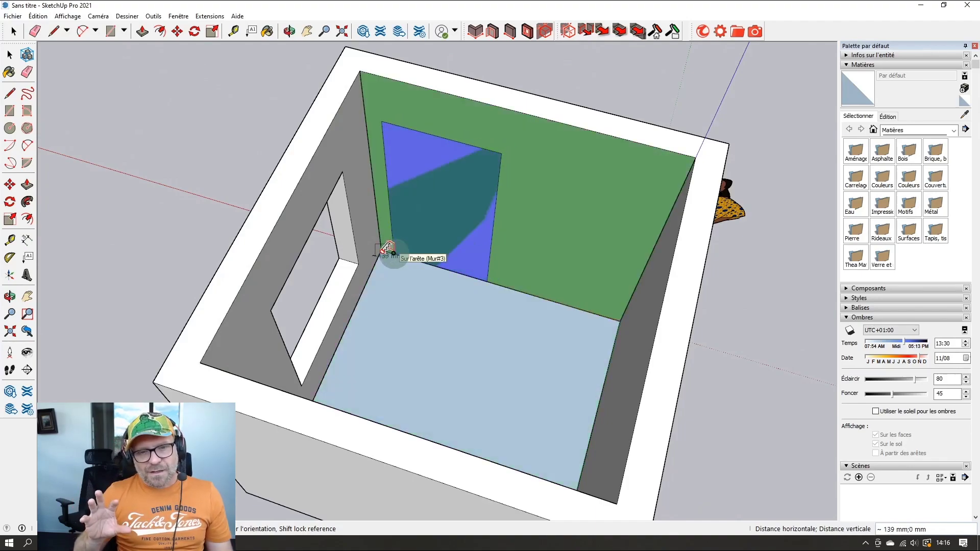
key(space)
scroll(393, 251, down, 8)
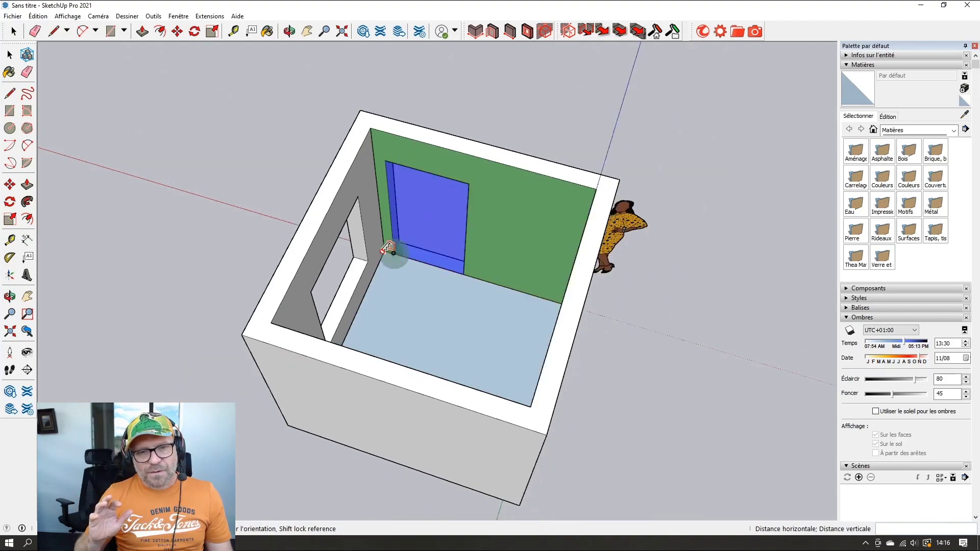
middle_drag(396, 294, 449, 277)
scroll(447, 287, up, 4)
scroll(447, 287, down, 4)
scroll(447, 306, up, 5)
scroll(447, 319, down, 6)
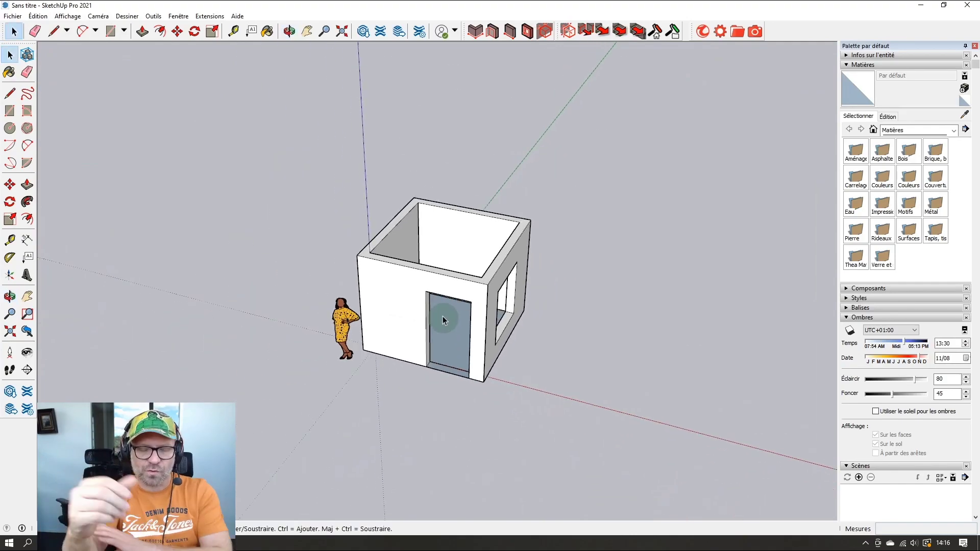
Step: Reverse the room's floor face and clear the selection
middle_drag(443, 318, 463, 304)
right_click(449, 298)
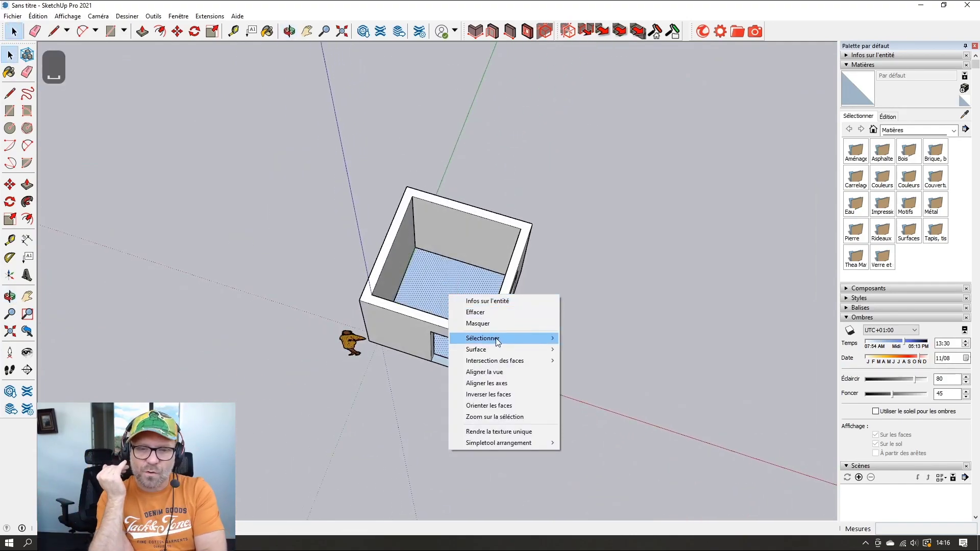
click(494, 394)
click(267, 163)
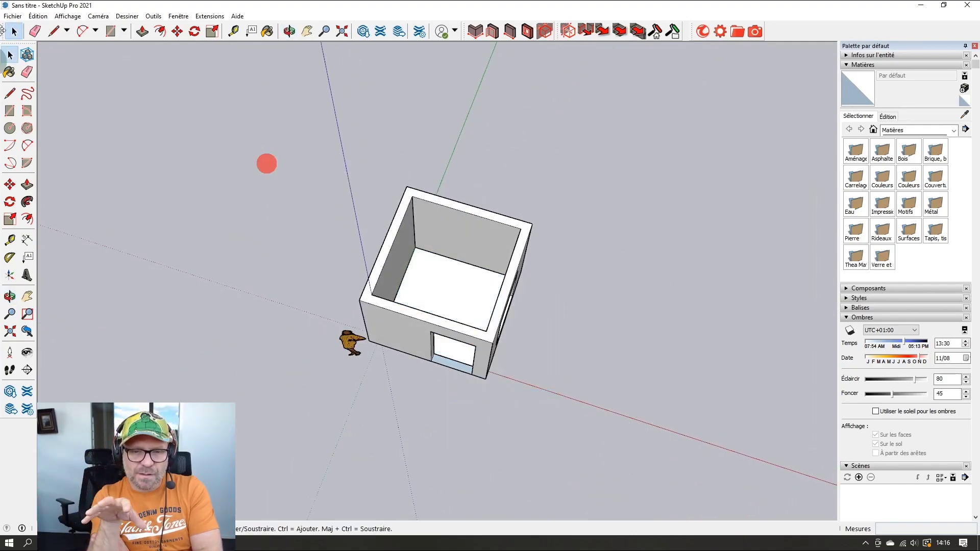
Step: Save the model to the desktop (Bureau) as "Présentation Thearender 3"
click(9, 17)
click(48, 74)
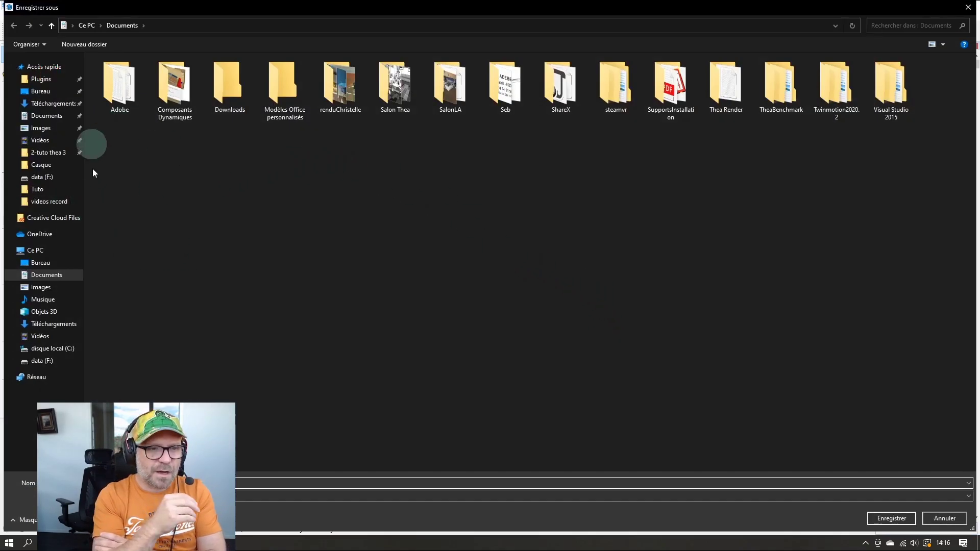
click(67, 266)
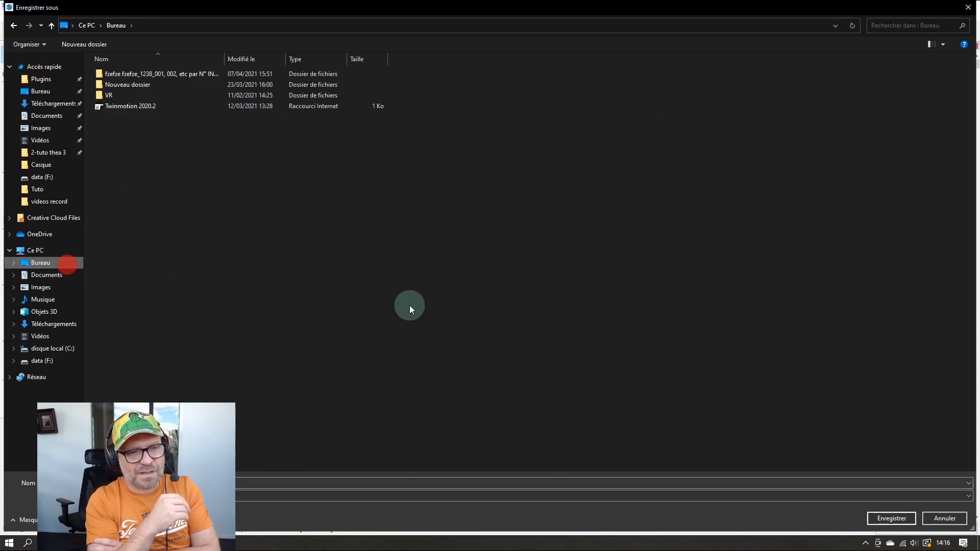
text(Présentation Thearender 3)
key(Return)
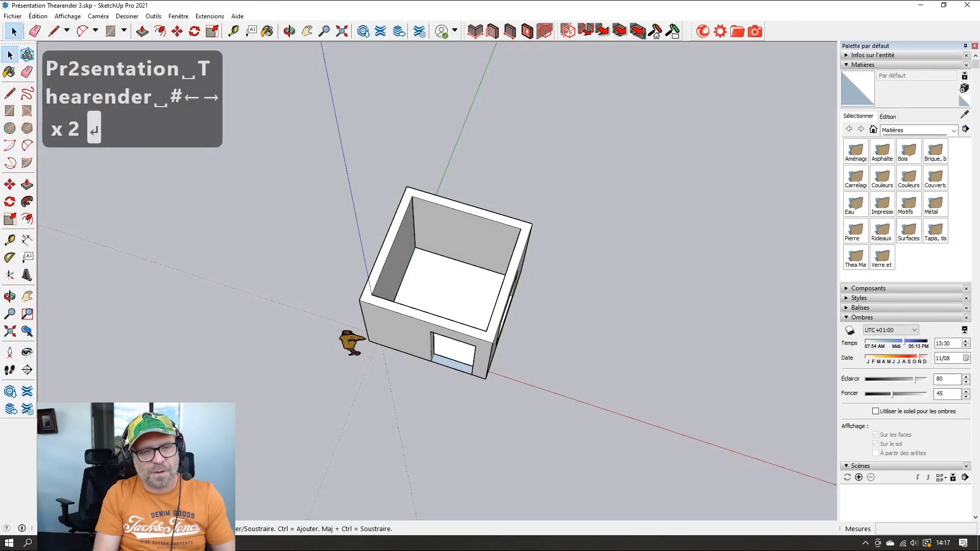
Step: Search 3D Warehouse for "bathroom feet"
click(363, 31)
text(bathroom )
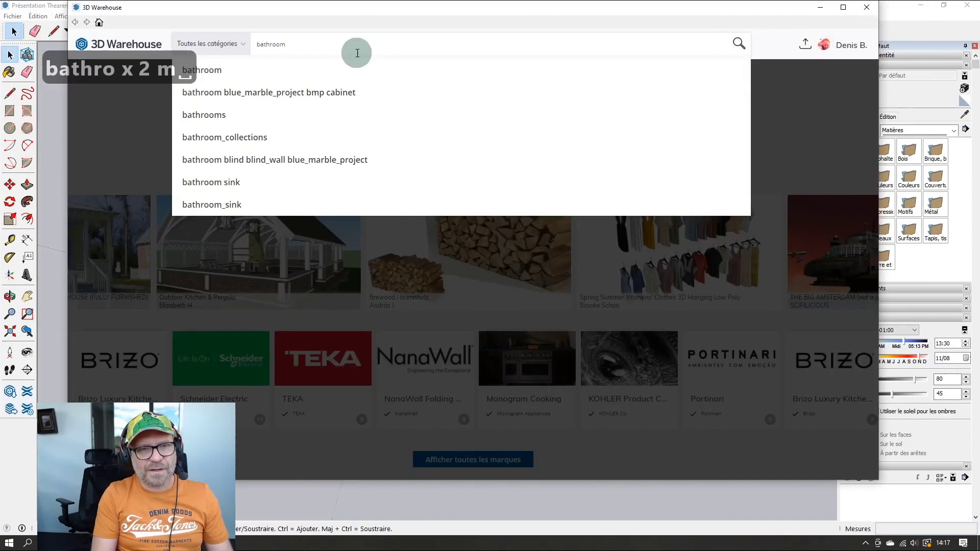
text(feet)
key(Return)
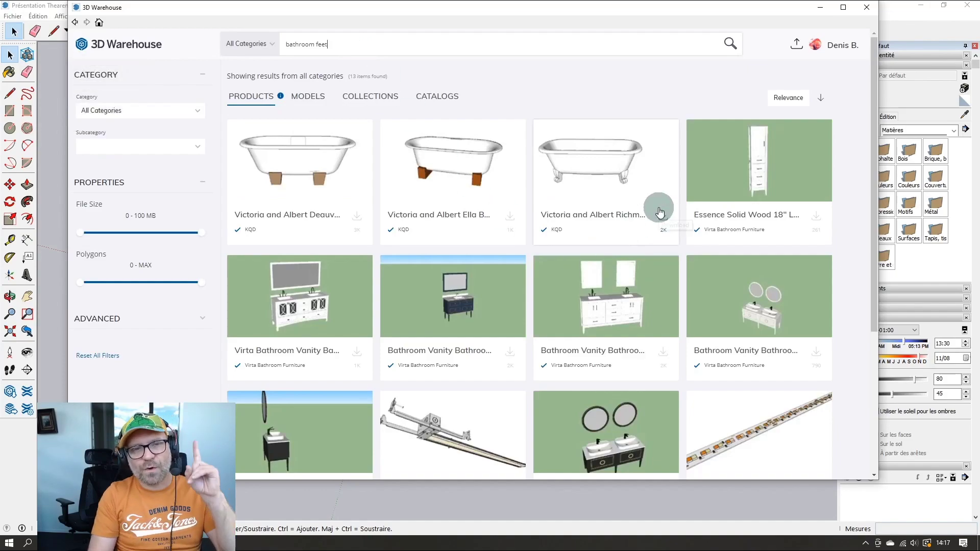
Step: Preview the Victoria and Albert Richmond Bath, close its details and look through the remaining bathroom models
scroll(659, 212, down, 1)
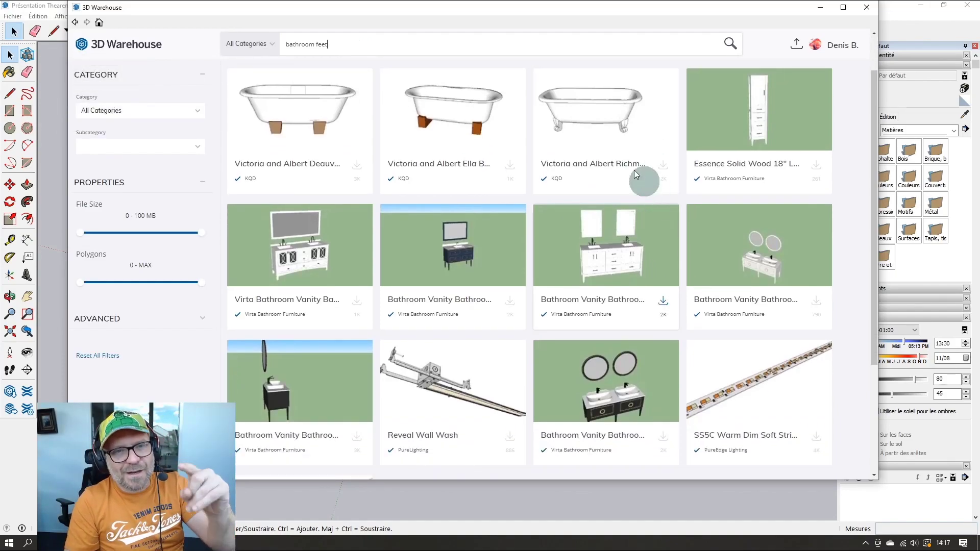
click(586, 140)
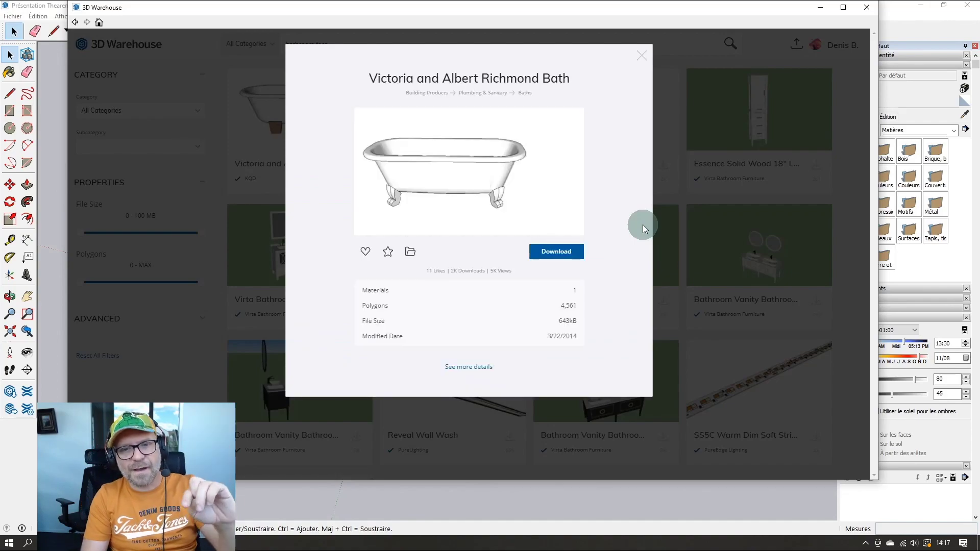
key(Escape)
scroll(643, 227, down, 3)
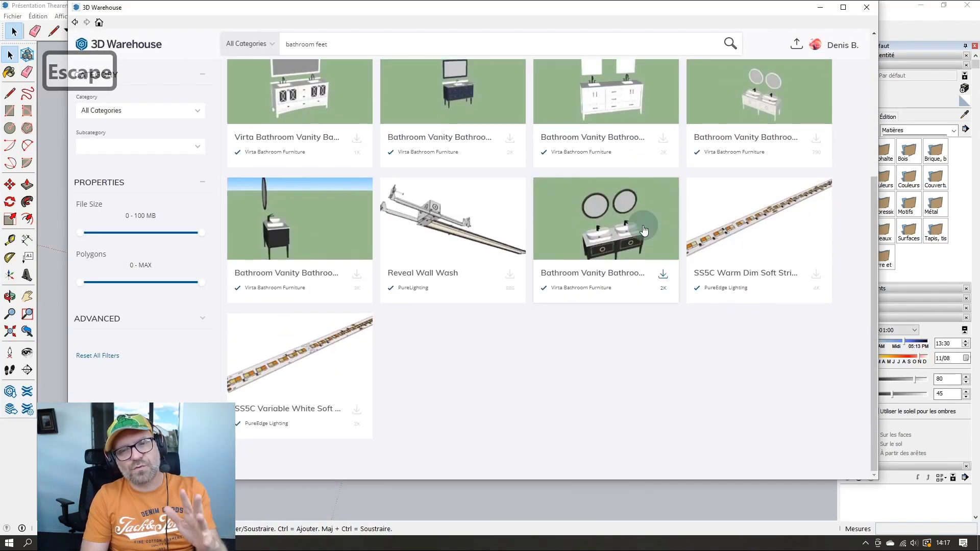
scroll(644, 230, up, 3)
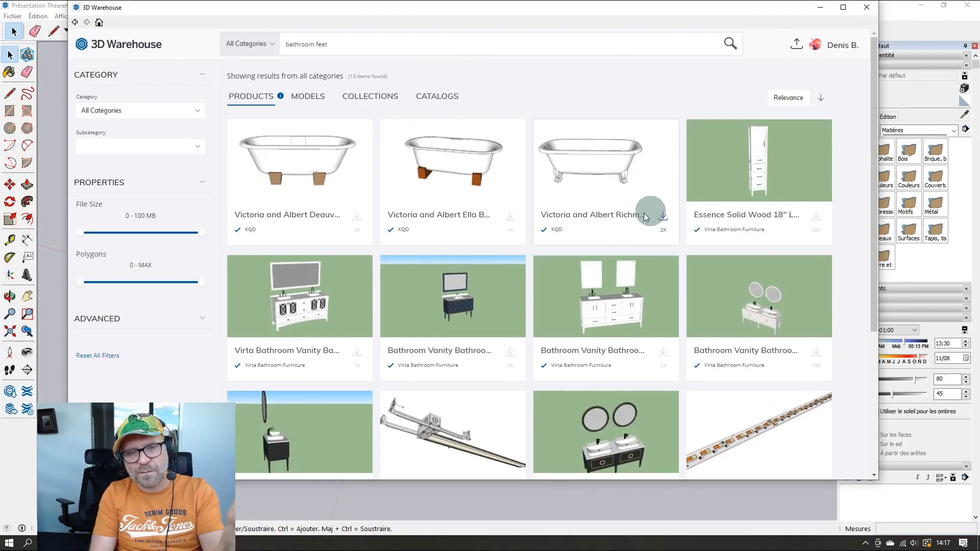
scroll(648, 215, down, 3)
scroll(625, 218, up, 3)
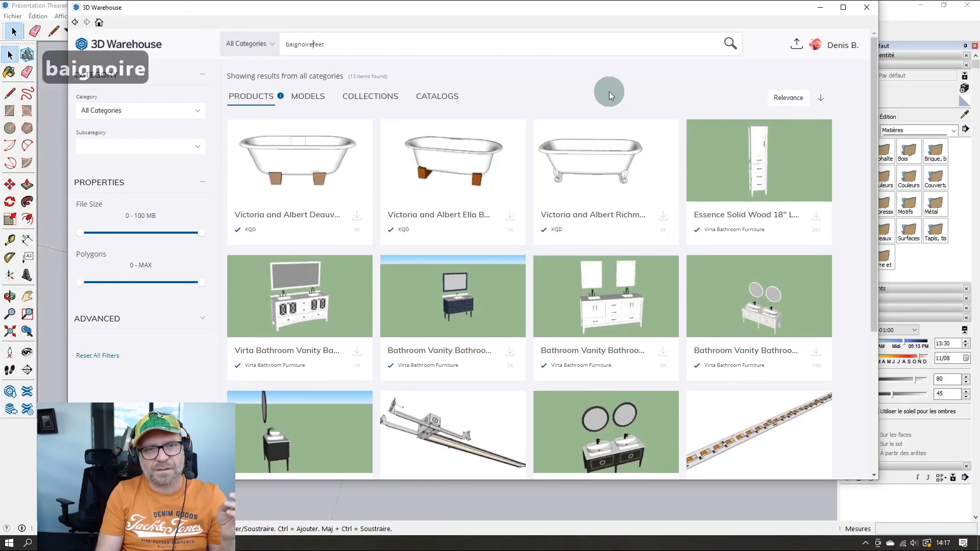
Step: Replace the search terms with "baignoire" and run the 3D Warehouse search
key(Delete)
key(Delete)
key(Delete)
key(Delete)
key(BackSpace)
key(Return)
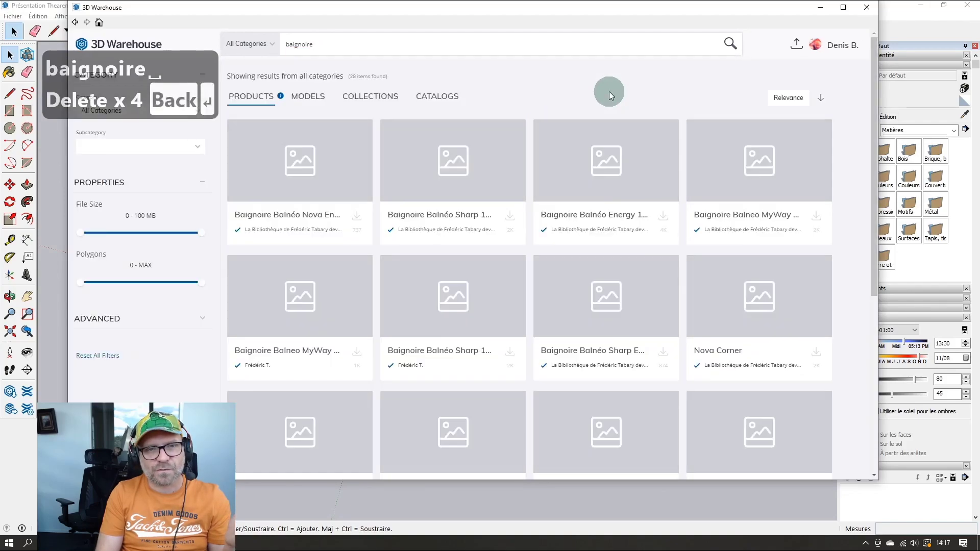
Step: Search 3D Warehouse again with the term "bathroom"
text(bathroom)
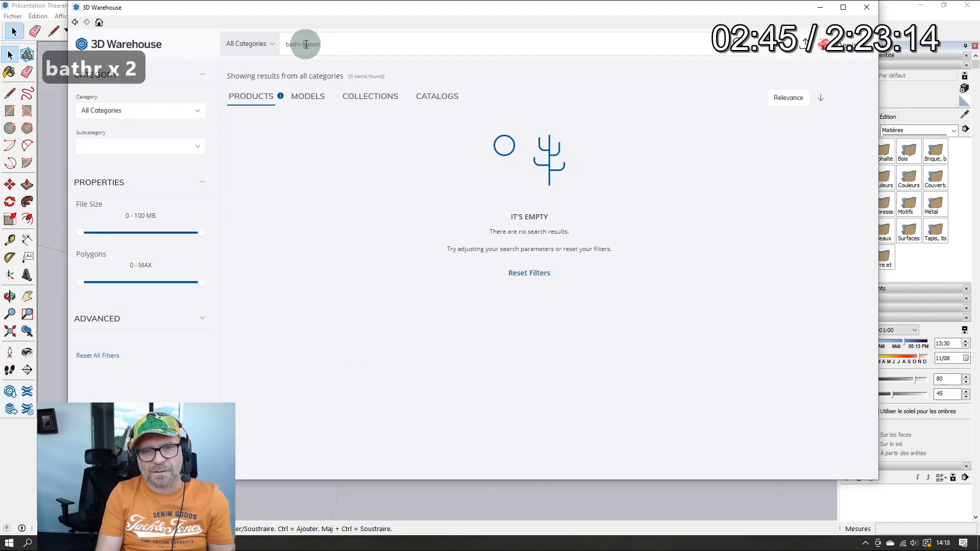
key(BackSpace)
key(Return)
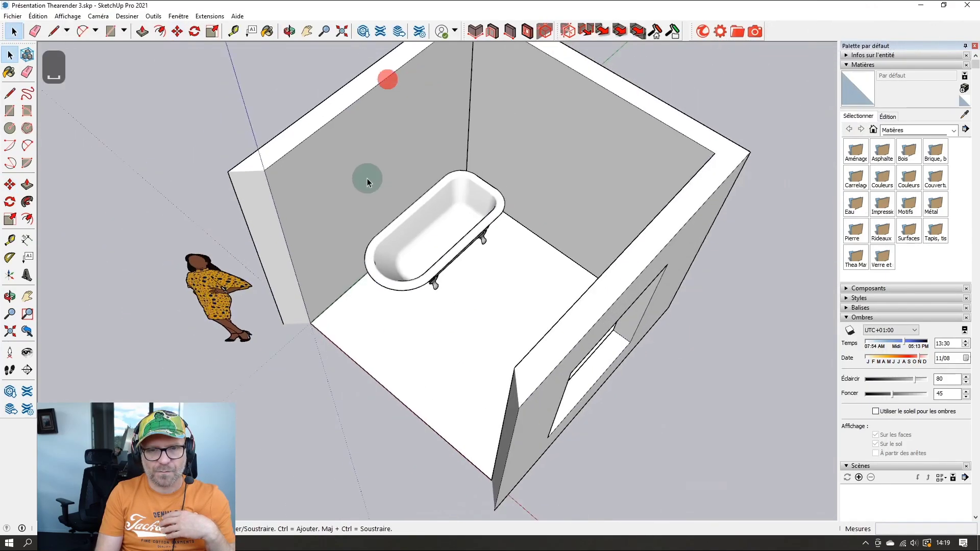
Step: Hide the front wall that contains the window opening and save the model
middle_drag(442, 282, 507, 158)
right_click(519, 193)
click(584, 232)
middle_drag(583, 233, 580, 283)
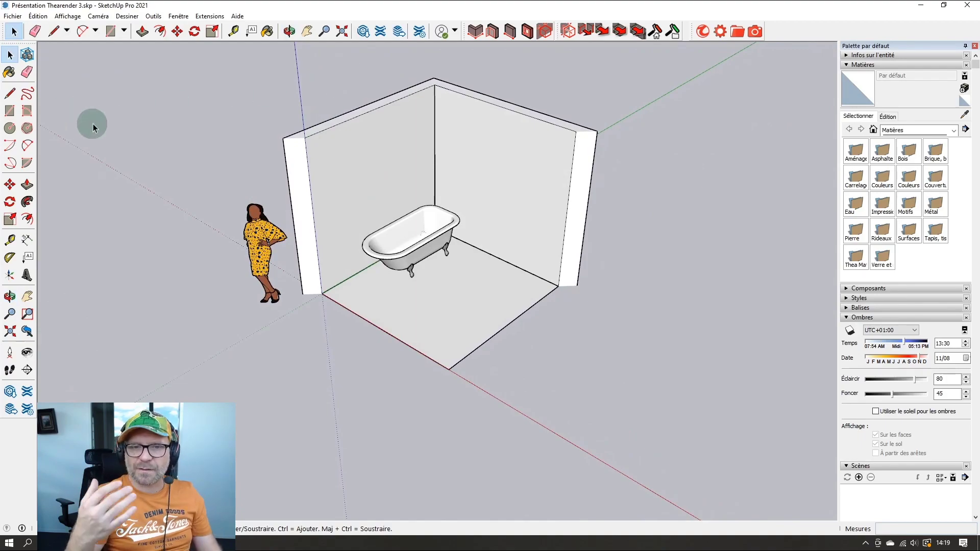
key(ctrl+s)
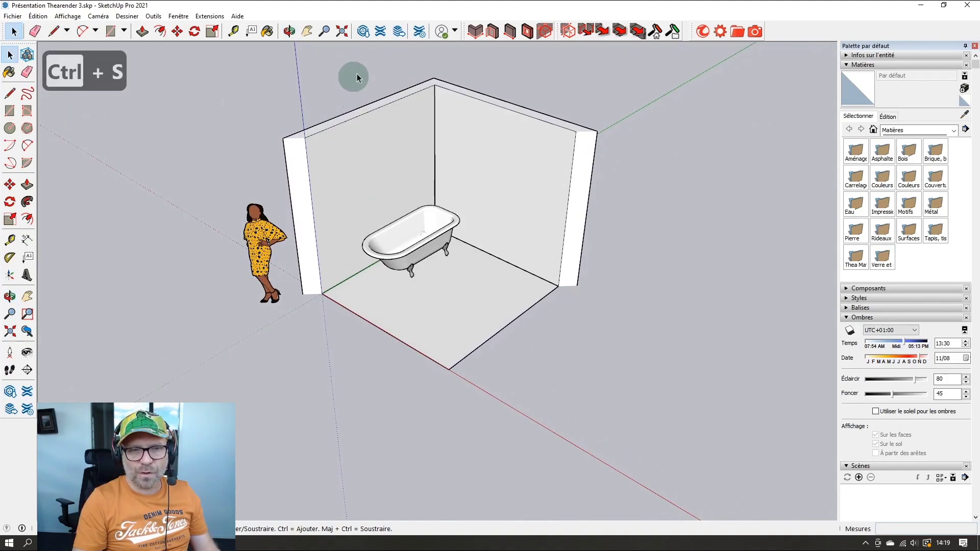
Step: Search 3D Warehouse for a stool and look through the models found
click(360, 35)
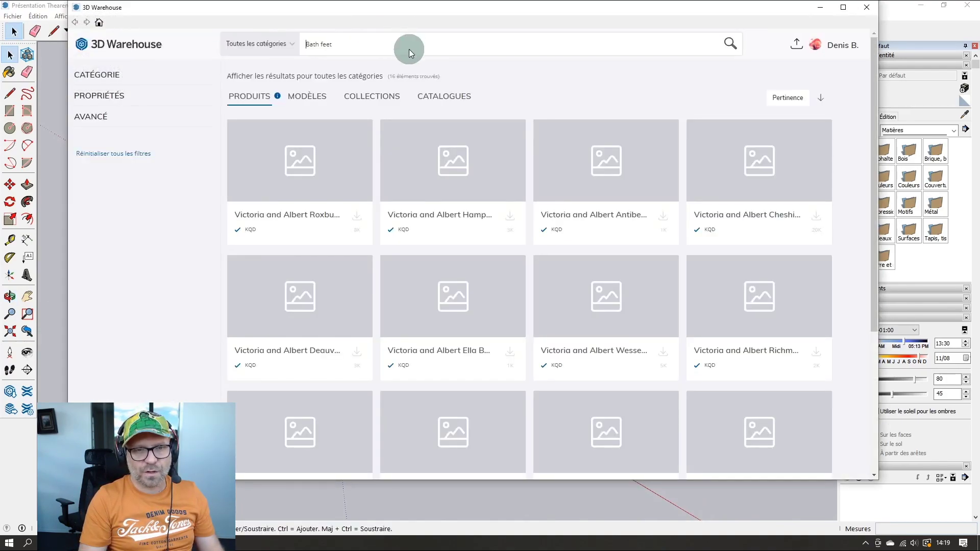
double_click(414, 43)
text(tazb)
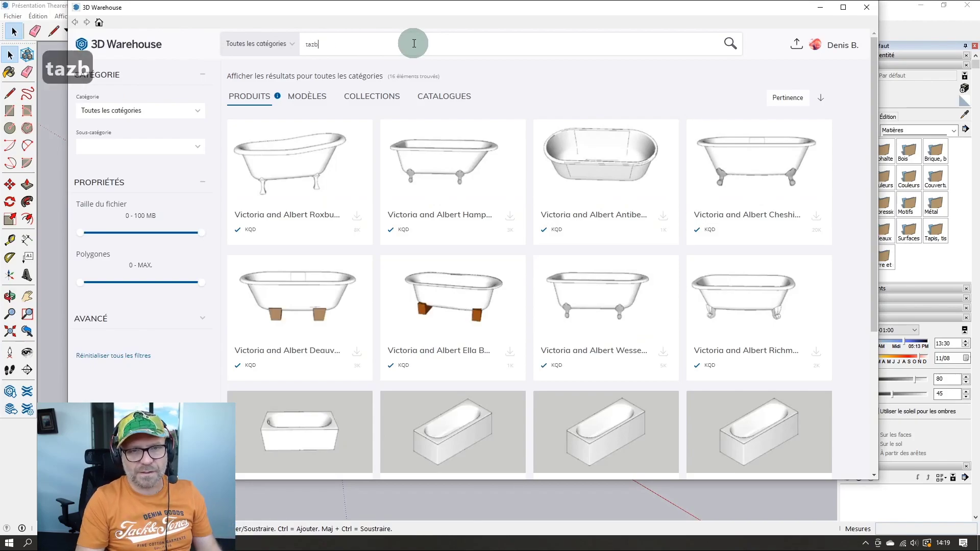
text(ouret)
key(Return)
scroll(578, 140, down, 10)
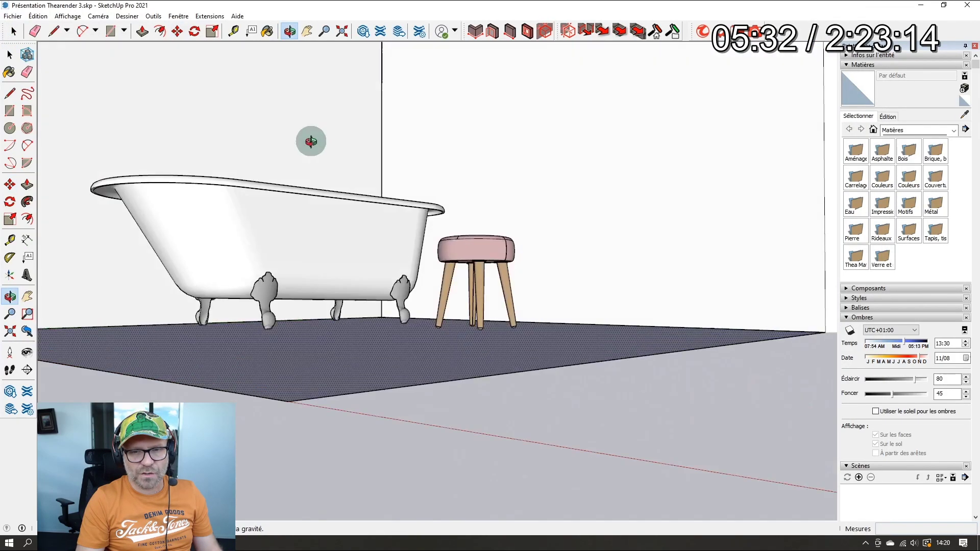
Step: Draw a short diagonal line across the upper corner of the bath board's end face as a chamfer profile
middle_drag(310, 140, 361, 302)
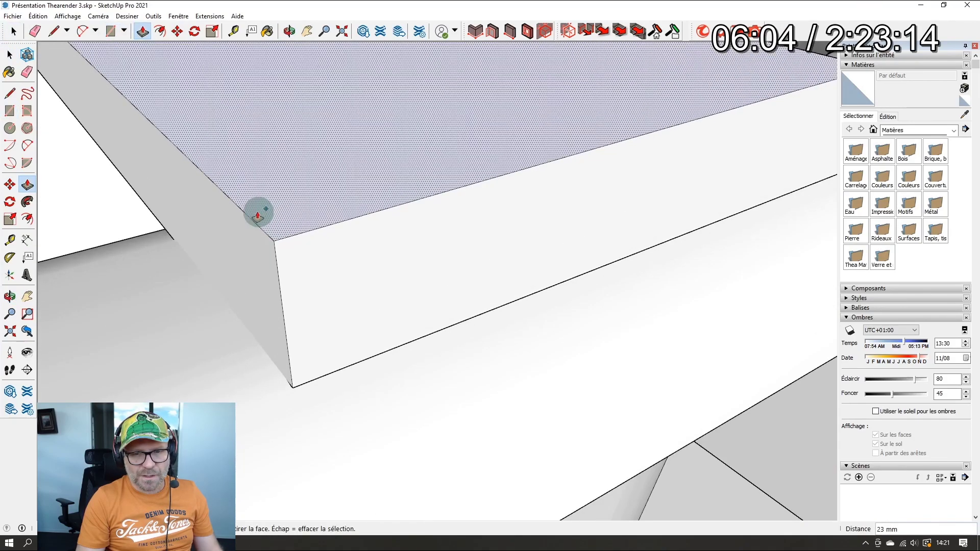
key(l)
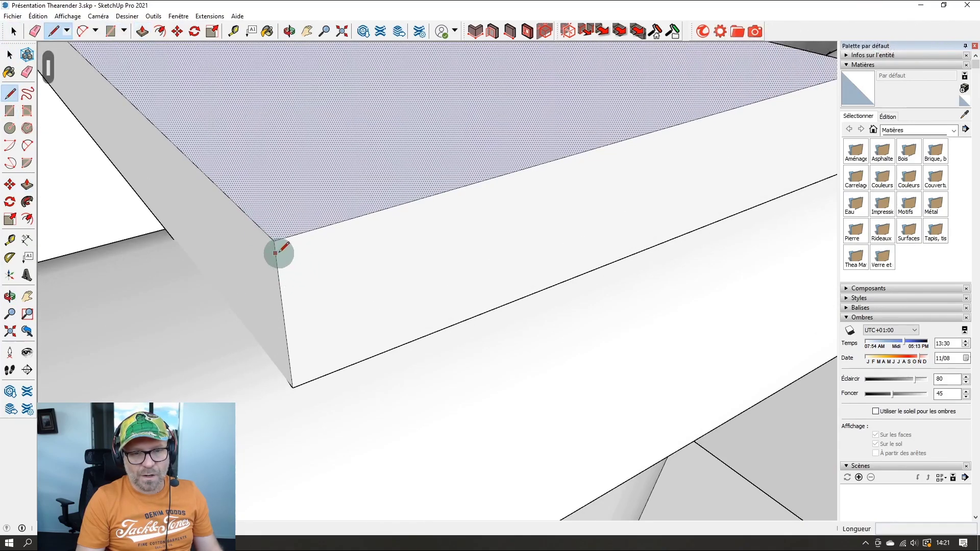
click(294, 208)
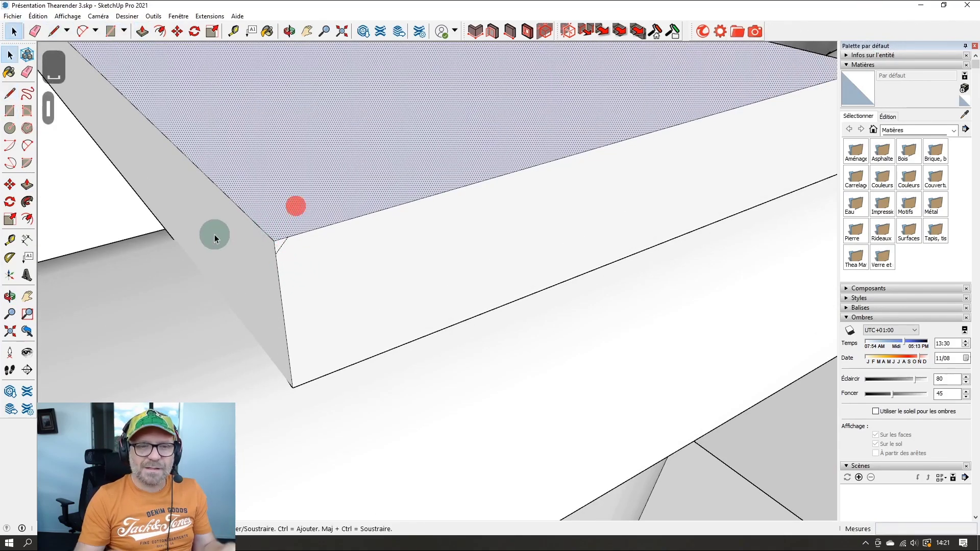
key(space)
key(space)
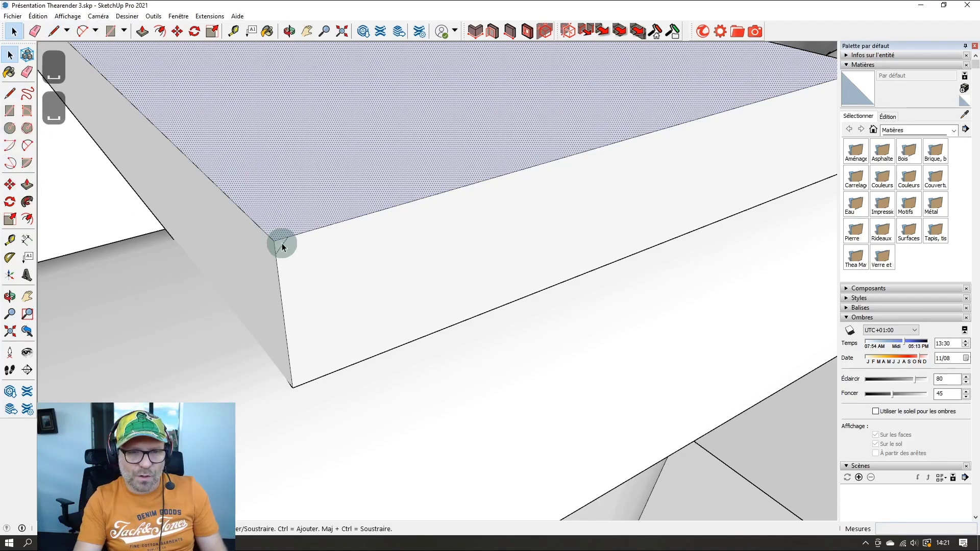
Step: Chamfer the board's upper edges by running the small corner profile around the top face with Follow Me
double_click(271, 177)
click(28, 203)
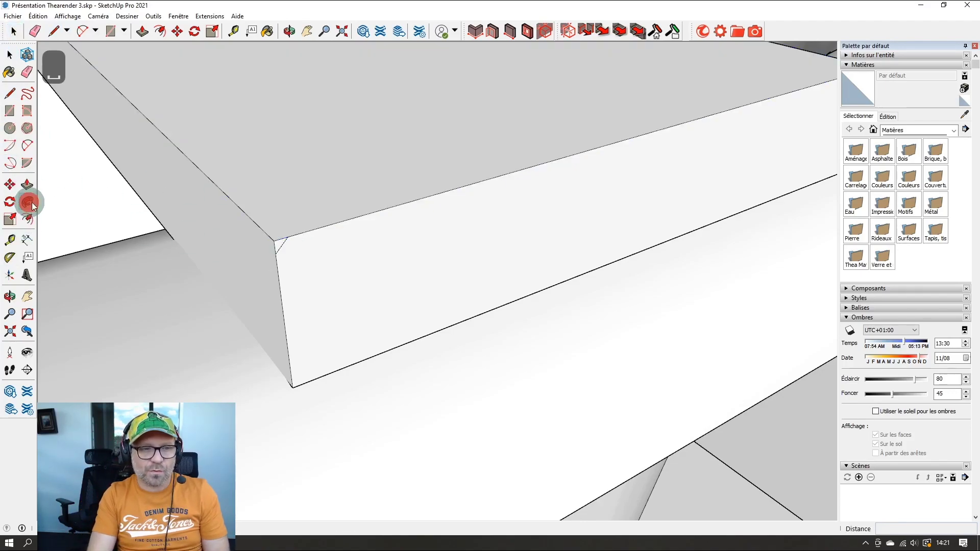
click(279, 245)
scroll(301, 285, down, 2)
Step: Move the upper long edge of the board's chamfer slightly along the red axis from its corner endpoint
key(space)
click(332, 247)
key(m)
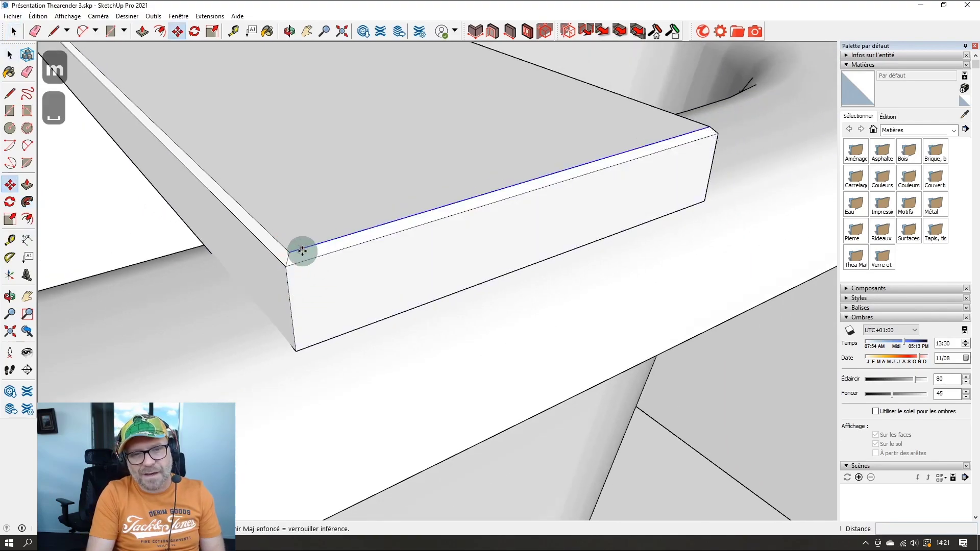
click(288, 254)
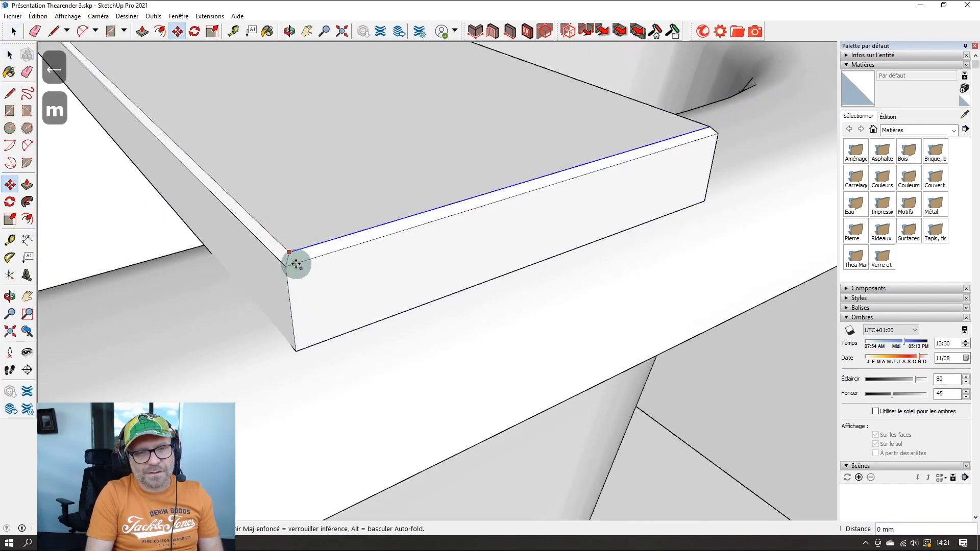
key(Right)
click(290, 259)
middle_drag(290, 258, 454, 251)
drag(455, 251, 440, 249)
middle_drag(440, 250, 359, 325)
key(space)
scroll(363, 321, down, 3)
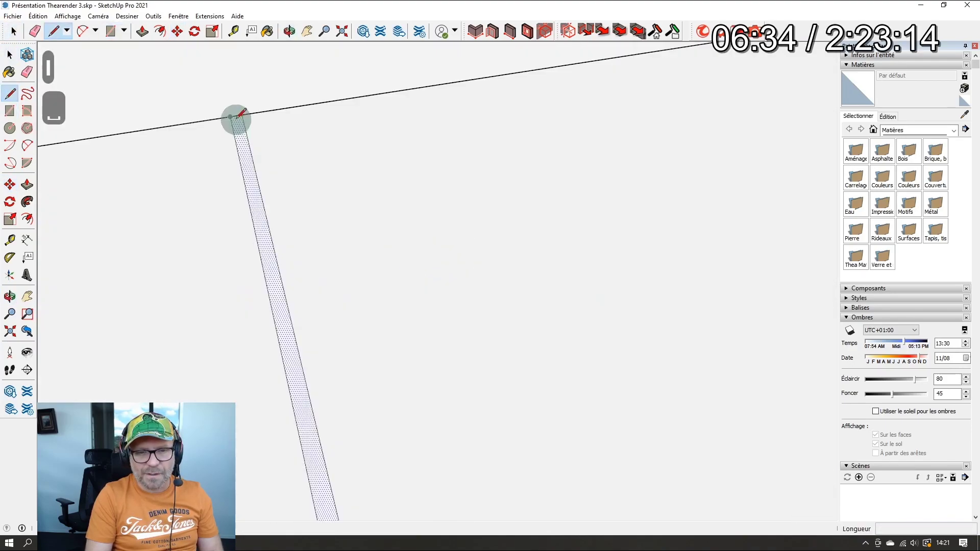
Step: Draw a line closing the end of the narrow V-shaped groove where it meets the board's chamfer
middle_drag(234, 114, 282, 120)
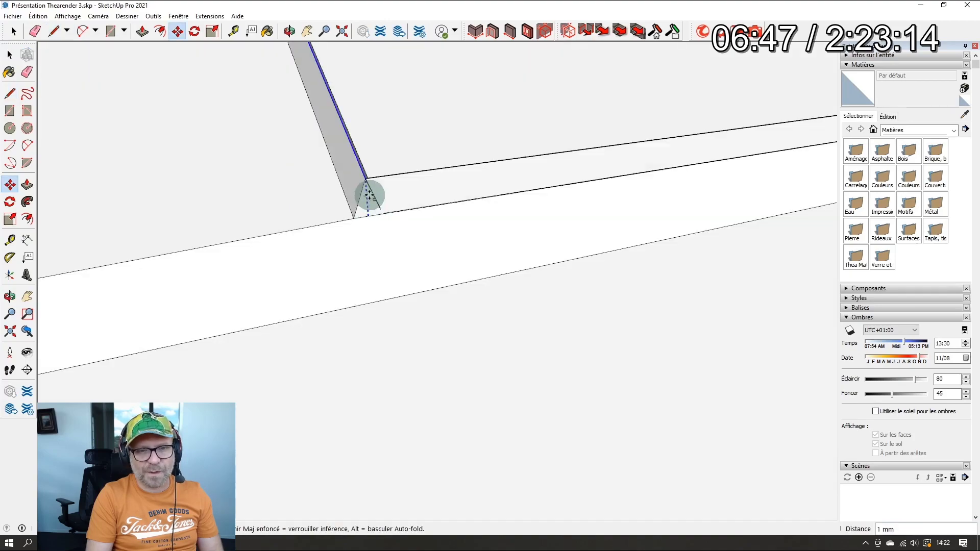
middle_drag(369, 195, 684, 94)
key(Escape)
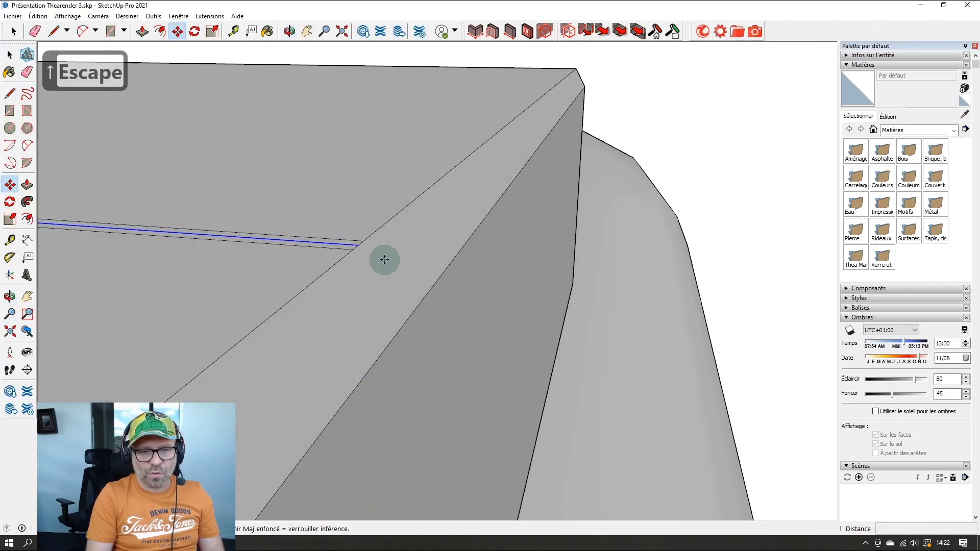
key(l)
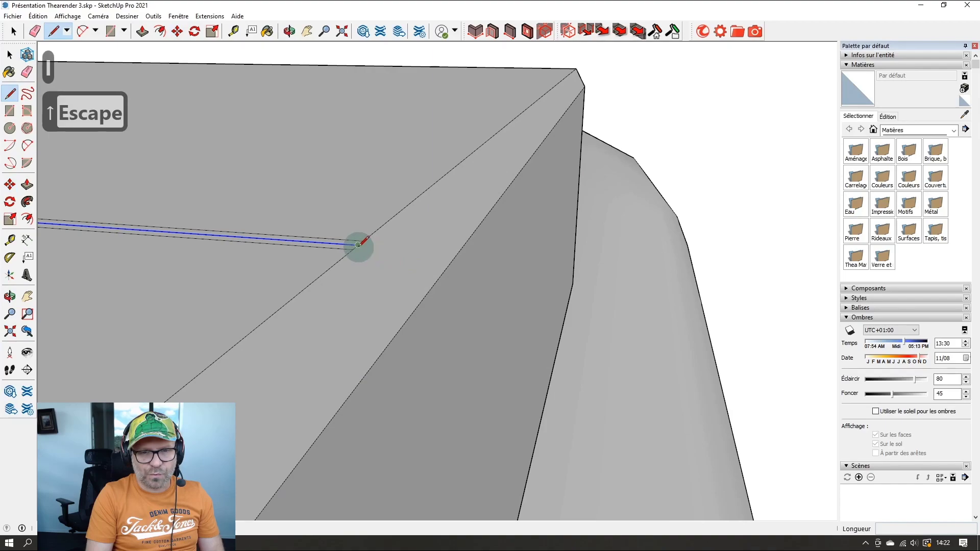
click(358, 245)
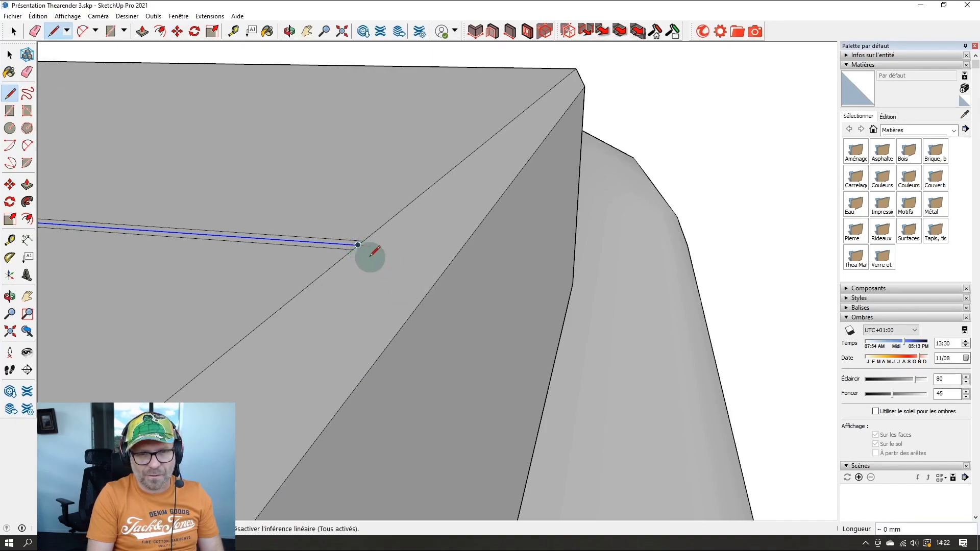
scroll(369, 255, up, 3)
key(Escape)
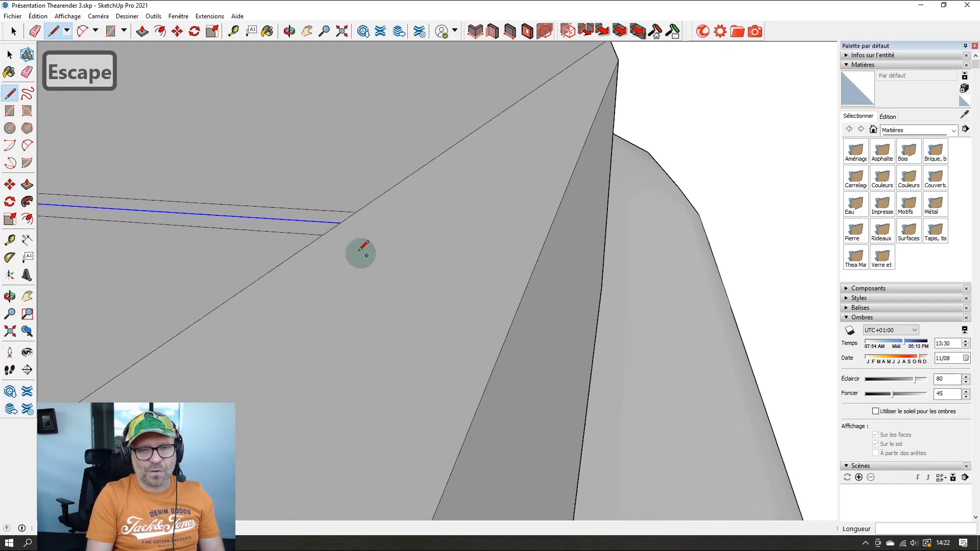
click(322, 236)
middle_drag(351, 254, 480, 201)
click(470, 202)
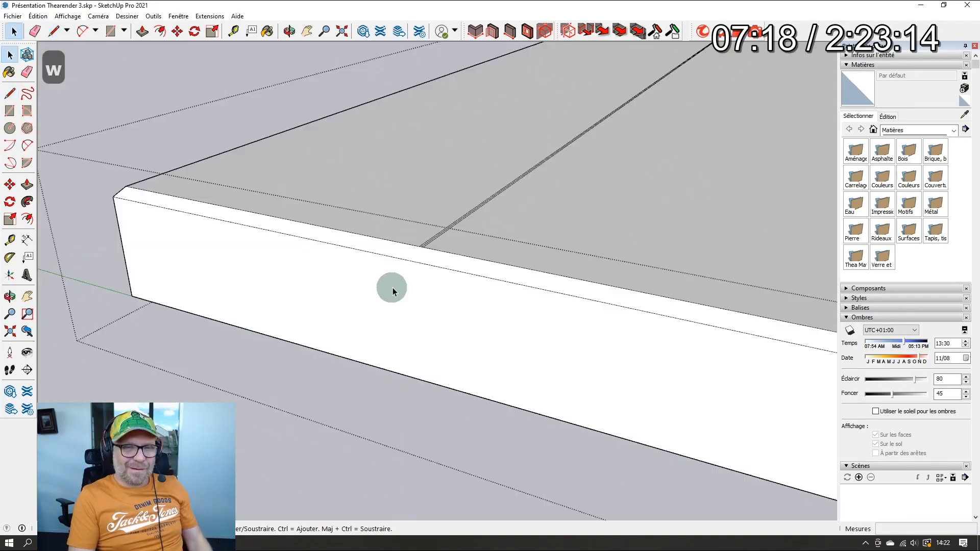
Step: Move the selected edges of the board by 1 mm
middle_drag(390, 287, 433, 254)
key(l)
click(559, 295)
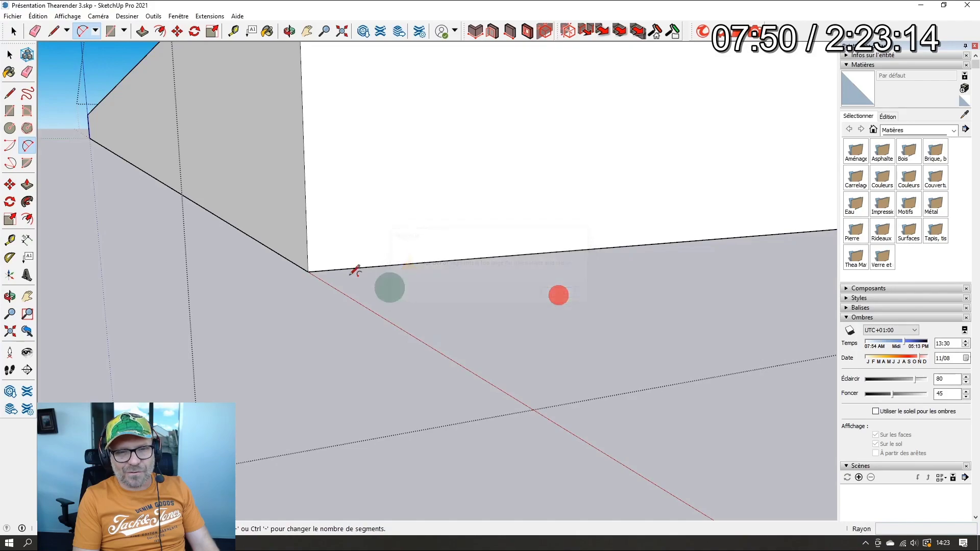
text(1)
key(Return)
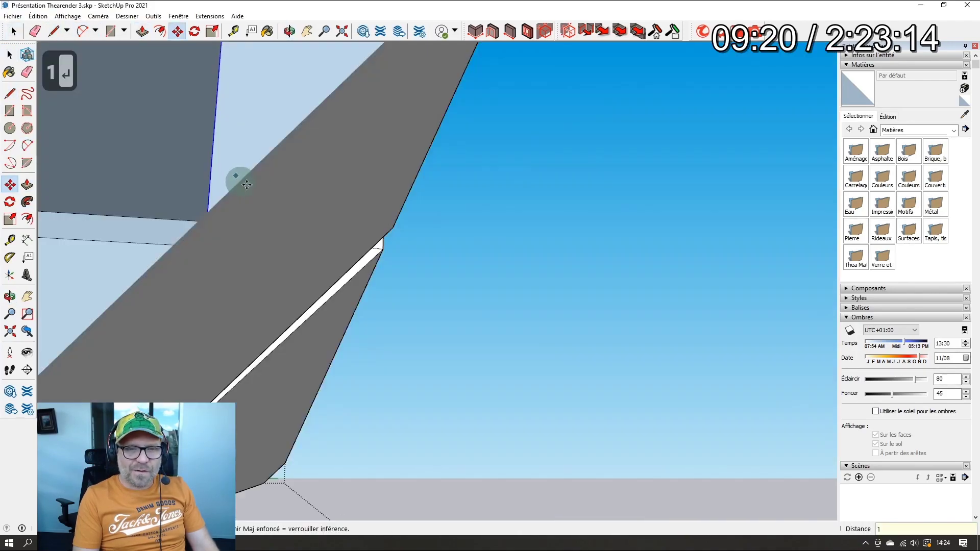
Step: Download the Tulip Vase from 3D Warehouse directly into the model
click(360, 33)
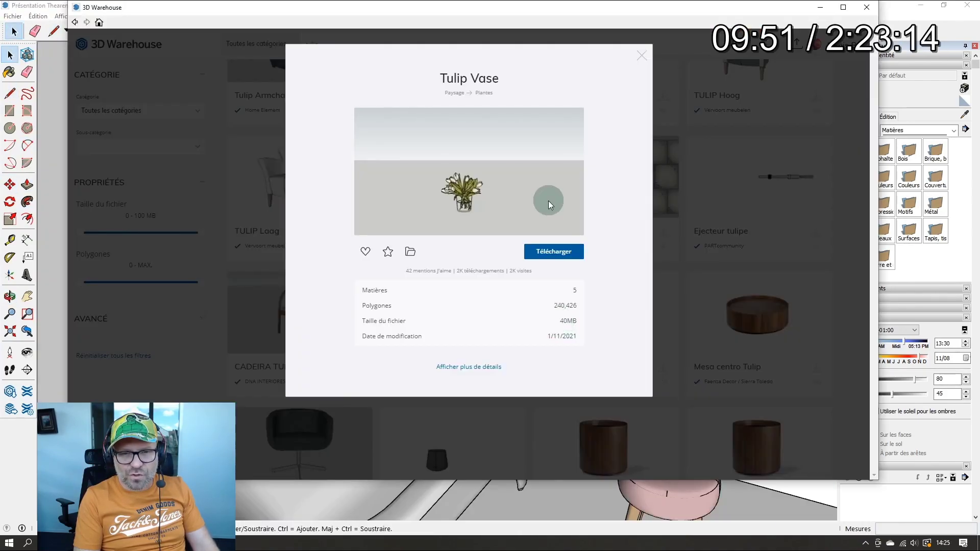
click(545, 250)
click(449, 269)
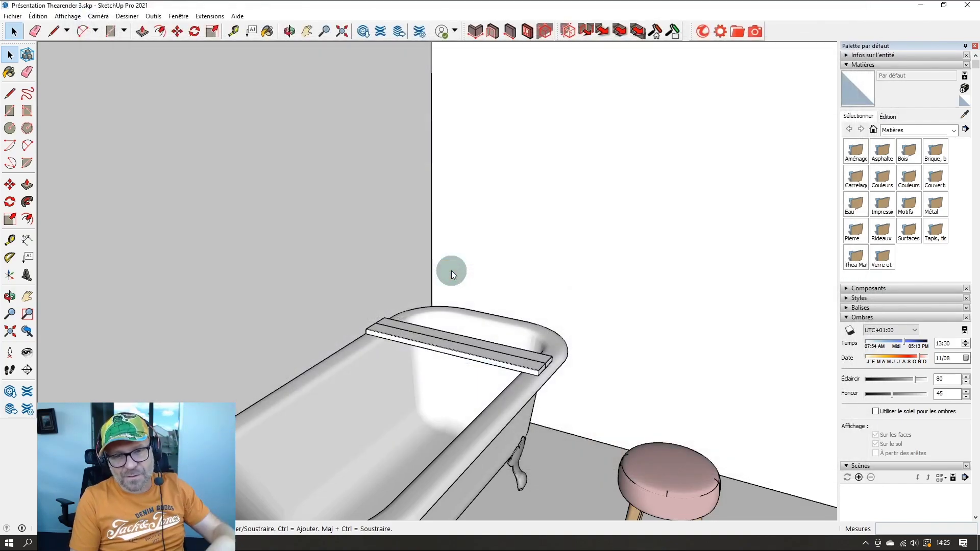
Step: Place the tulip vase on the wall-side end of the board lying across the bathtub
middle_drag(409, 355, 441, 327)
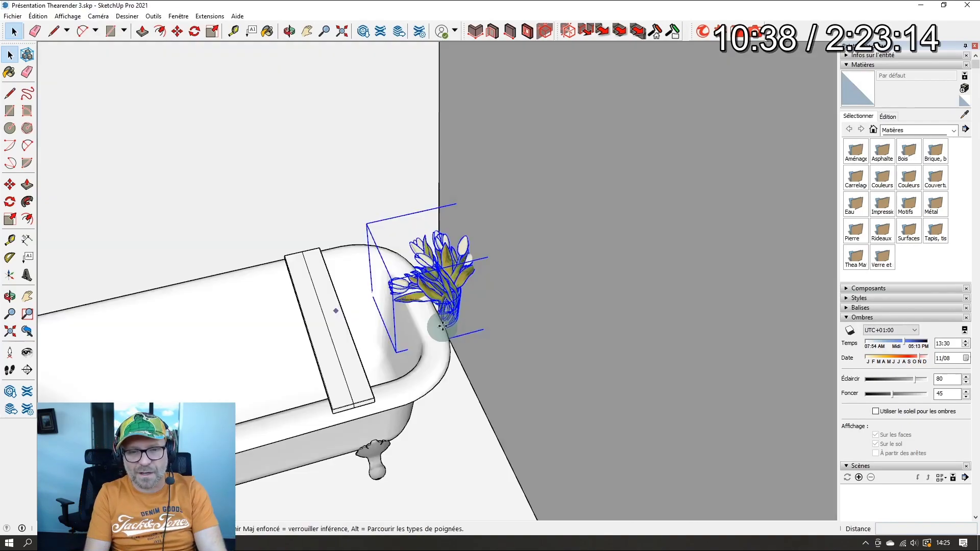
click(280, 348)
key(m)
middle_drag(280, 347, 295, 354)
scroll(295, 354, up, 10)
scroll(357, 240, down, 10)
key(space)
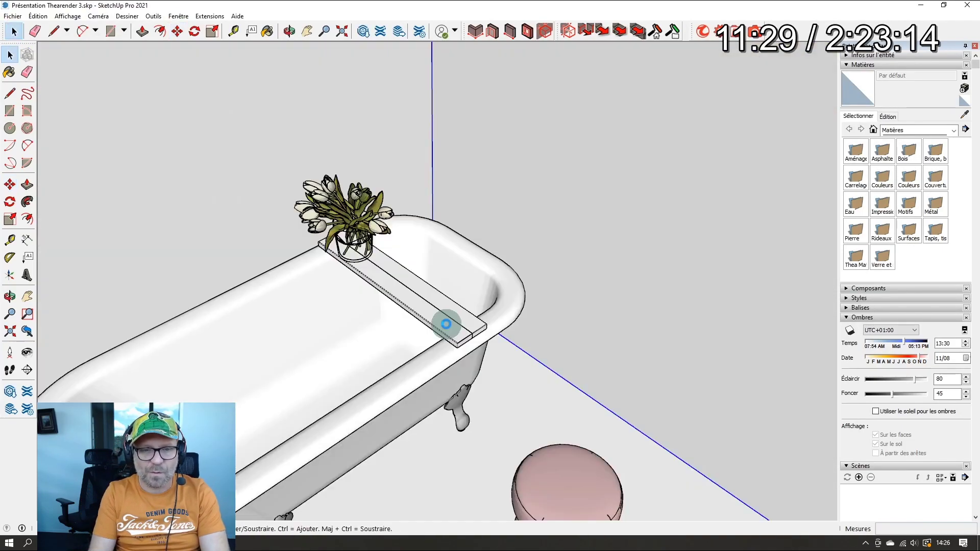
Step: Look through the vase models in 3D Warehouse and replace the search term with "towel"
scroll(446, 324, down, 10)
middle_drag(446, 324, 479, 284)
scroll(619, 241, down, 8)
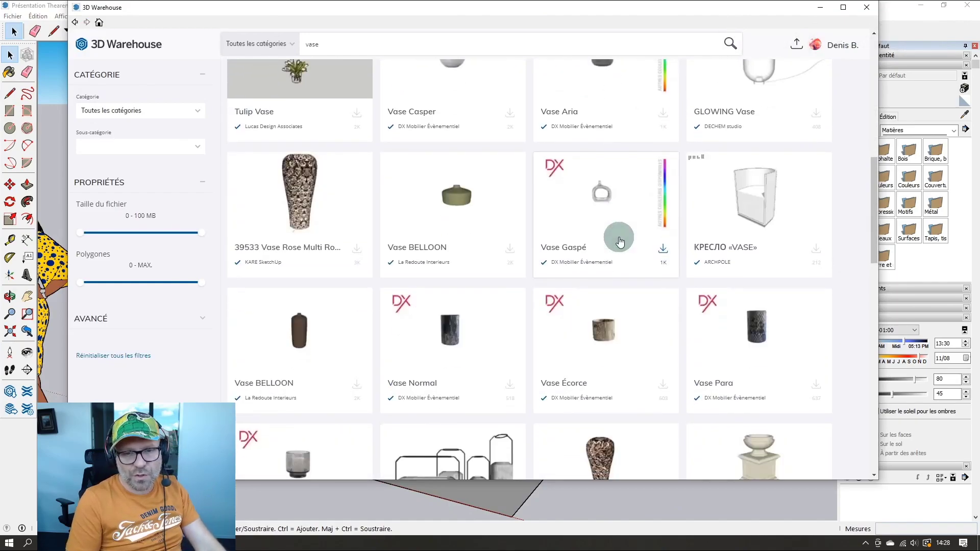
scroll(620, 241, down, 1)
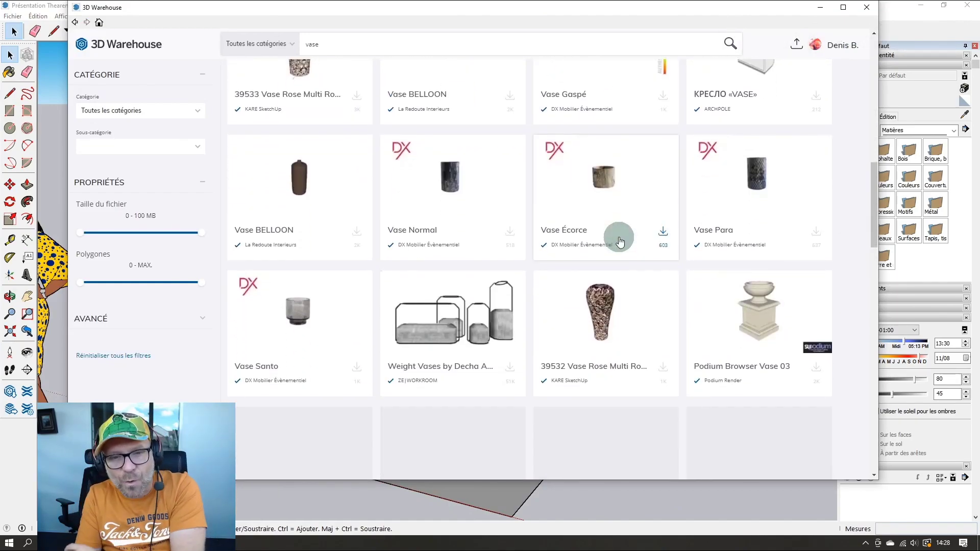
scroll(619, 240, down, 15)
triple_click(401, 45)
text(towel)
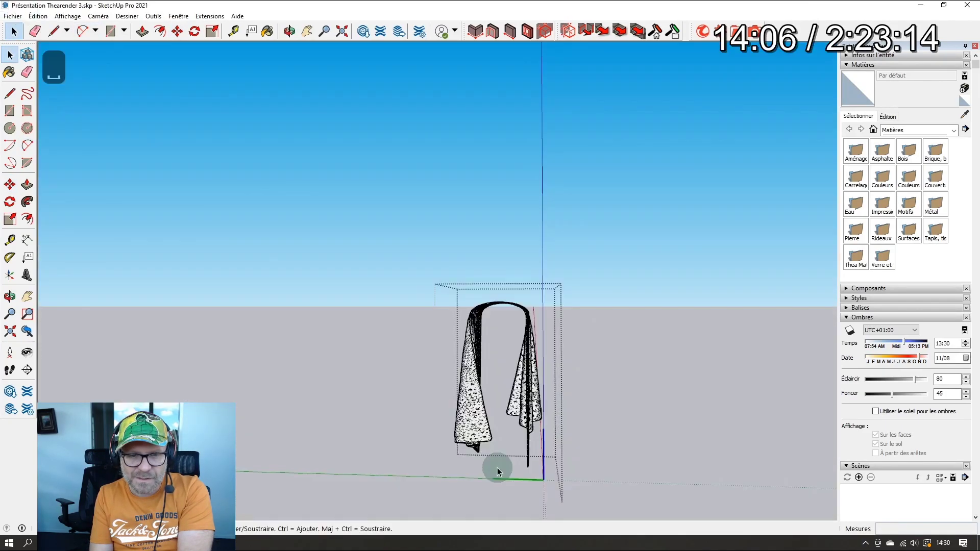
Step: Open the towel component on the bathtub rim for editing and display its hidden geometry
drag(497, 470, 417, 330)
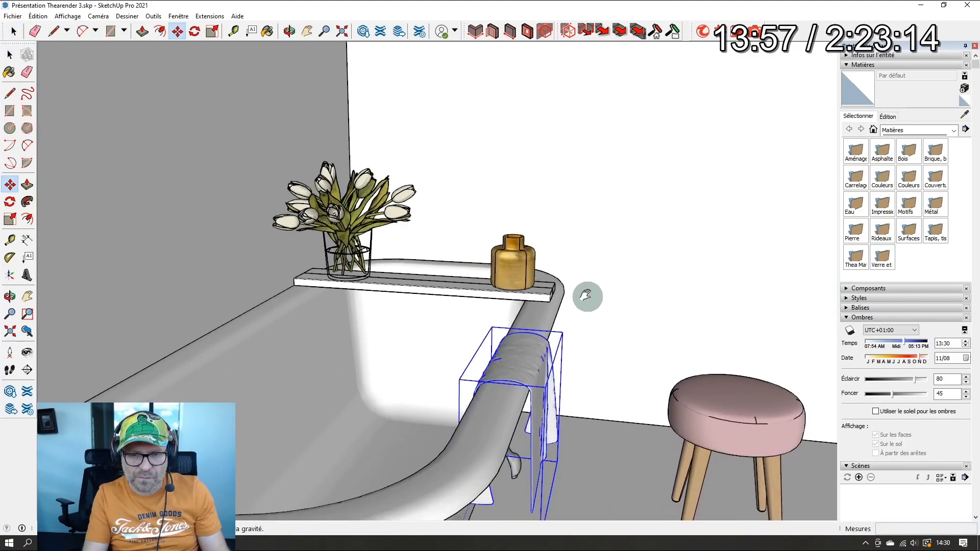
middle_drag(587, 293, 543, 344)
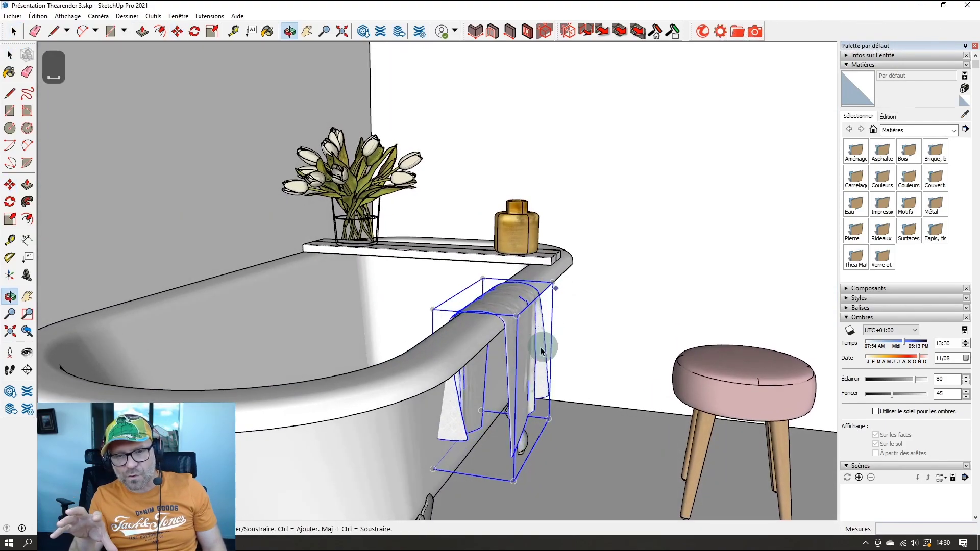
key(space)
double_click(521, 358)
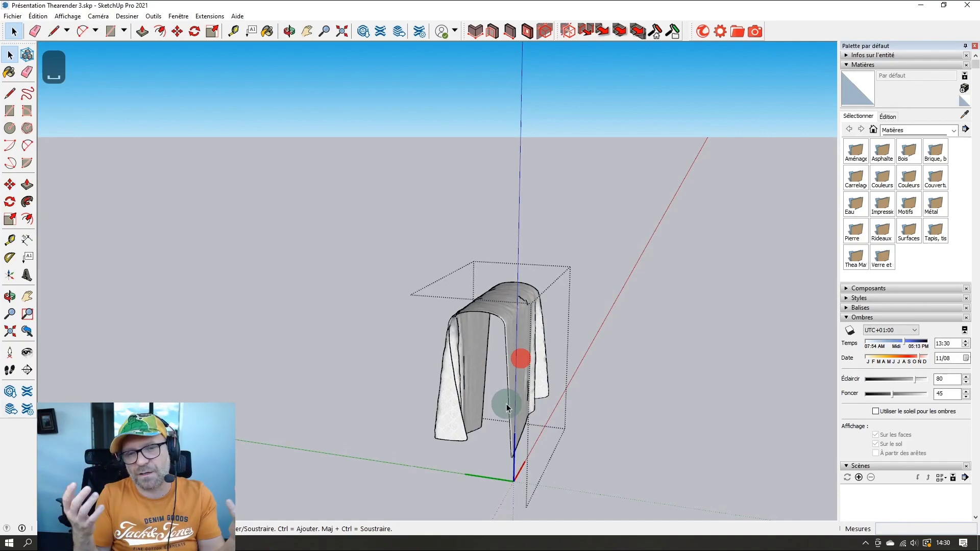
mouse_move(507, 407)
middle_down()
mouse_move(527, 388)
mouse_move(304, 243)
middle_up()
click(78, 29)
click(68, 16)
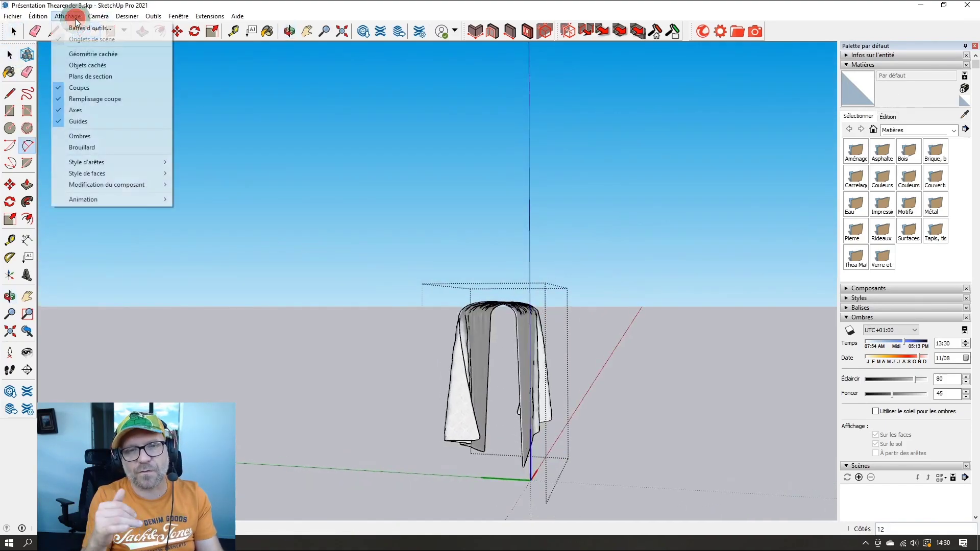
click(80, 57)
mouse_move(309, 323)
middle_down()
mouse_move(433, 385)
mouse_move(492, 464)
middle_up()
click(495, 466)
key(space)
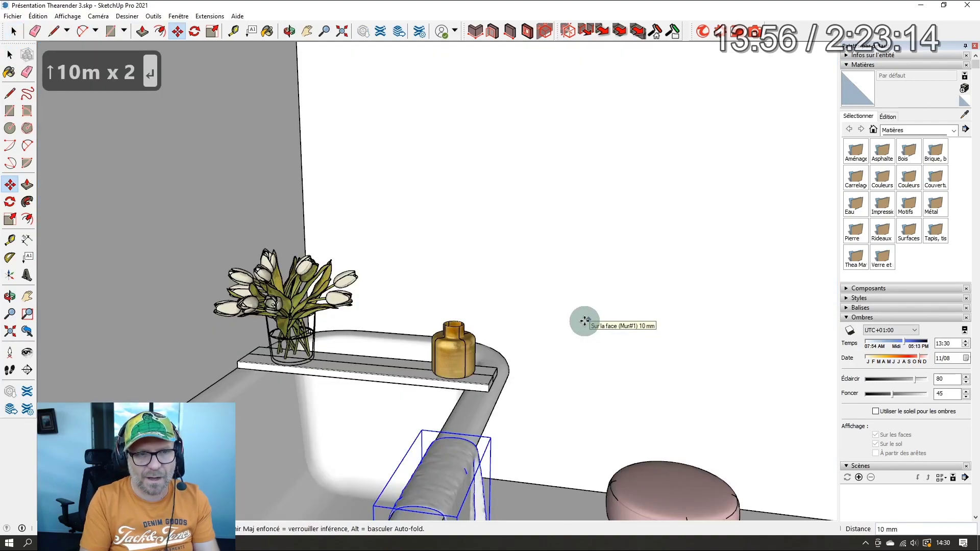
Step: Reopen the draped towel component by itself and turn on hidden geometry to expose its mesh
mouse_move(553, 369)
shift+middle_down()
mouse_move(588, 285)
mouse_move(560, 301)
mouse_move(498, 300)
mouse_move(573, 287)
mouse_move(522, 363)
mouse_move(303, 243)
shift+middle_up()
key(space)
double_click(520, 363)
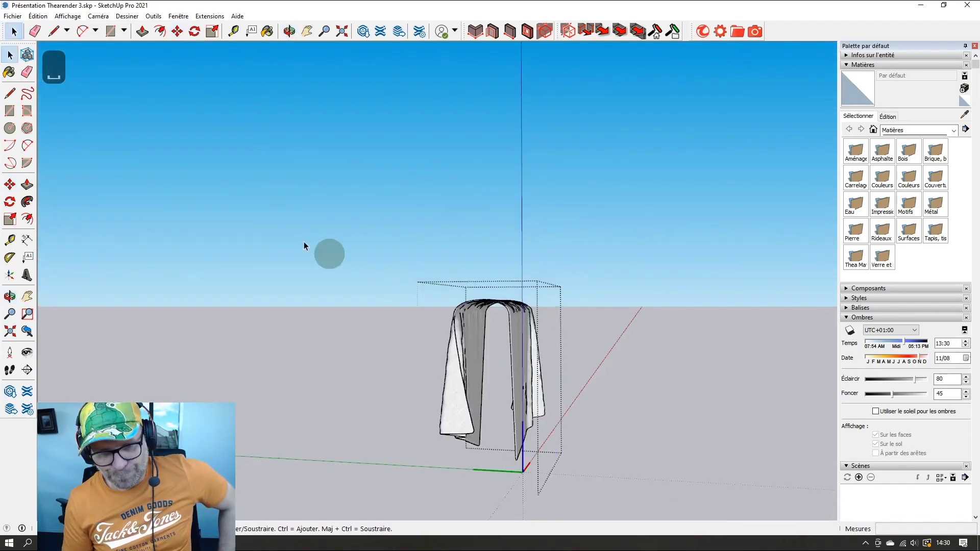
click(75, 28)
click(68, 16)
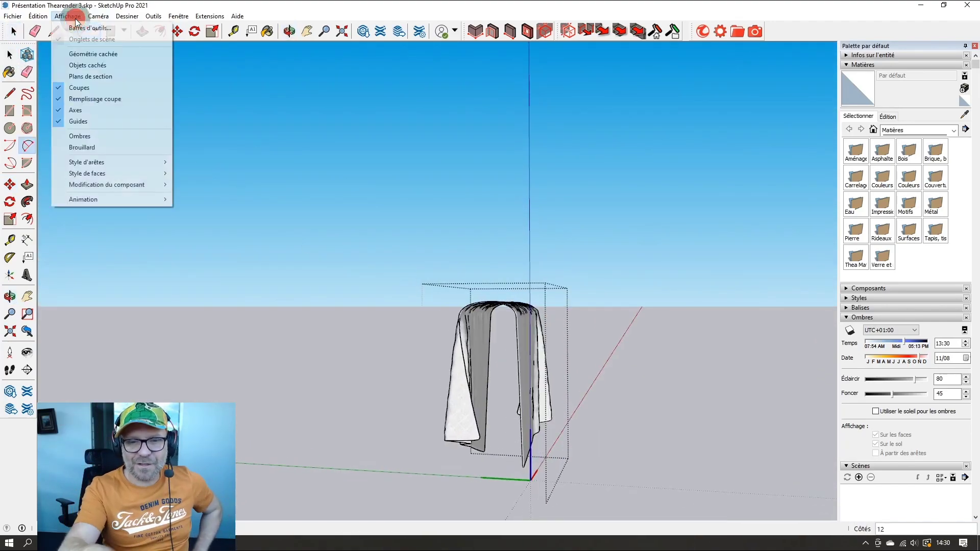
click(80, 56)
Step: Delete the towel flap hanging inside the bathtub and leave the towel component
middle_drag(331, 341, 475, 444)
key(space)
drag(498, 467, 416, 367)
key(Delete)
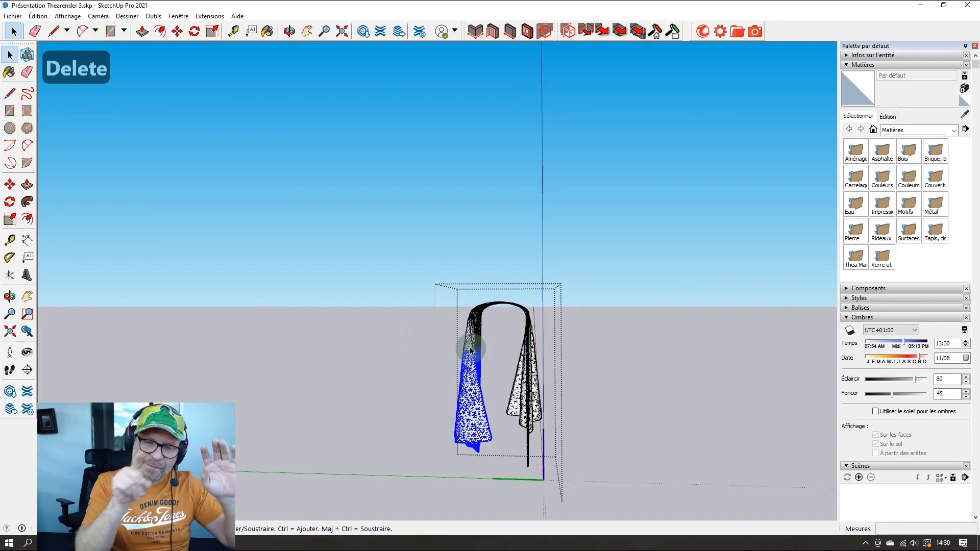
middle_drag(560, 350, 281, 416)
key(Escape)
key(Escape)
key(Escape)
key(Escape)
key(Escape)
key(Escape)
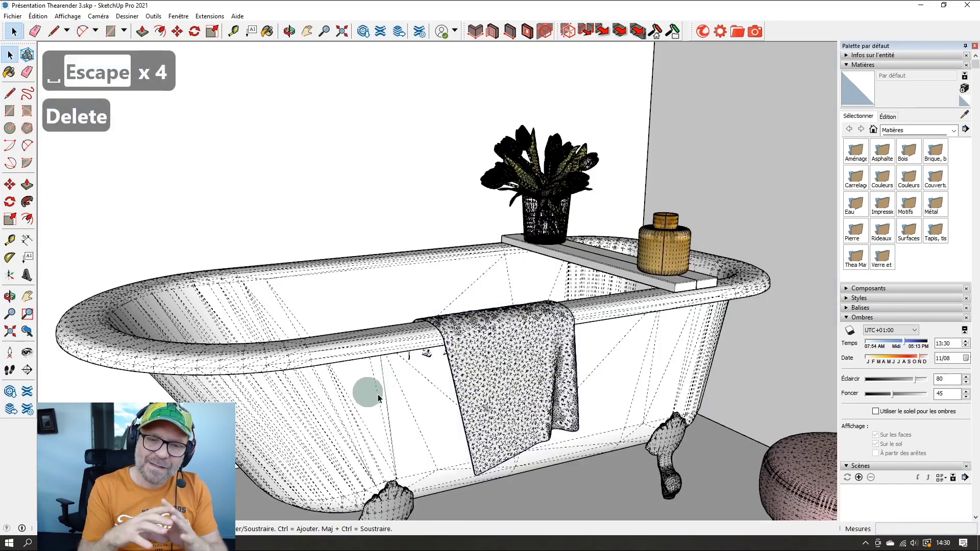
Step: Save the model and turn off the display of hidden geometry
scroll(421, 359, down, 3)
mouse_move(462, 350)
middle_down()
mouse_move(422, 358)
mouse_move(278, 346)
mouse_move(369, 346)
mouse_move(382, 365)
middle_up()
click(12, 16)
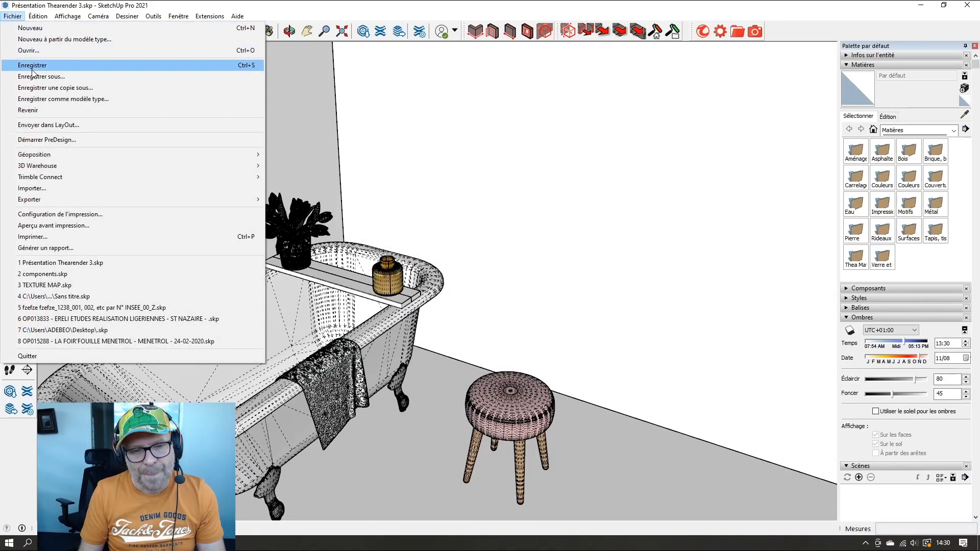
click(37, 65)
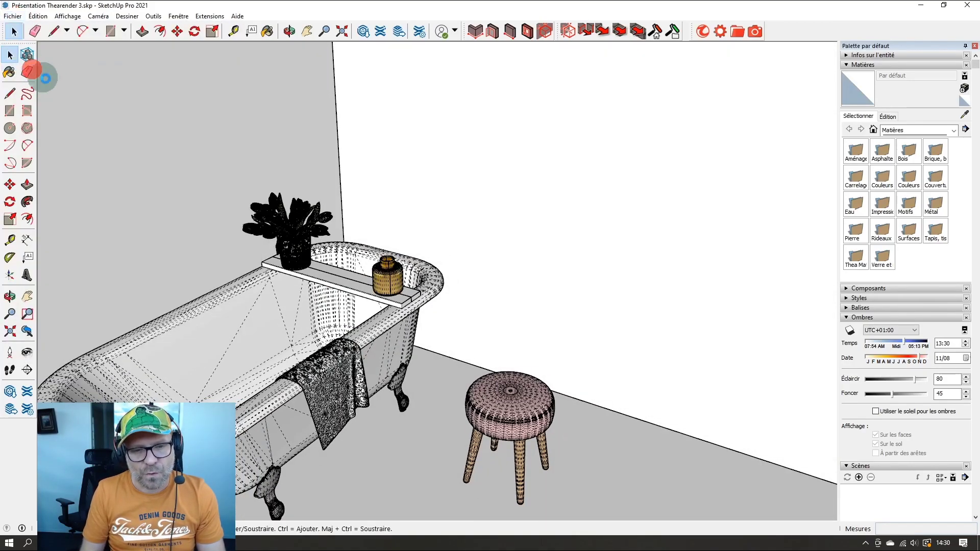
click(67, 16)
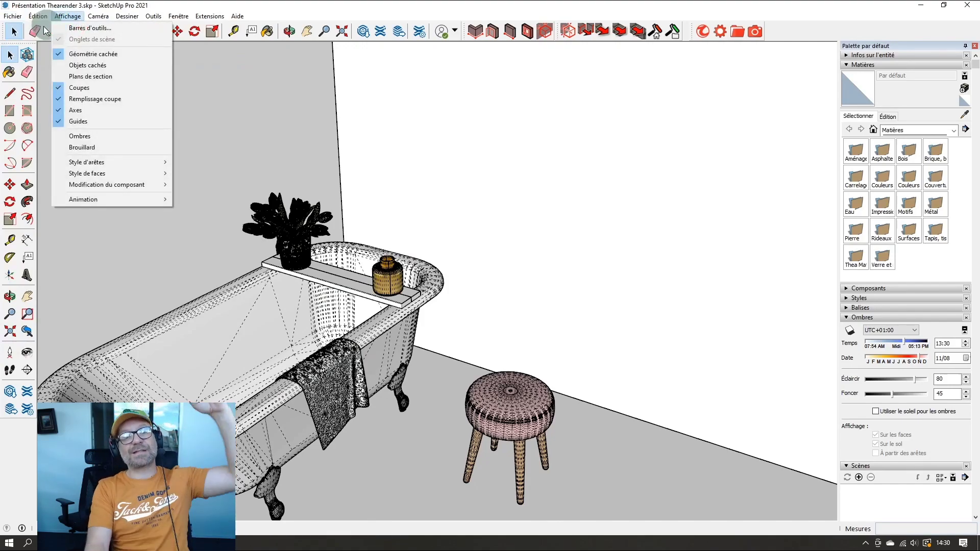
click(84, 54)
middle_drag(83, 49, 445, 289)
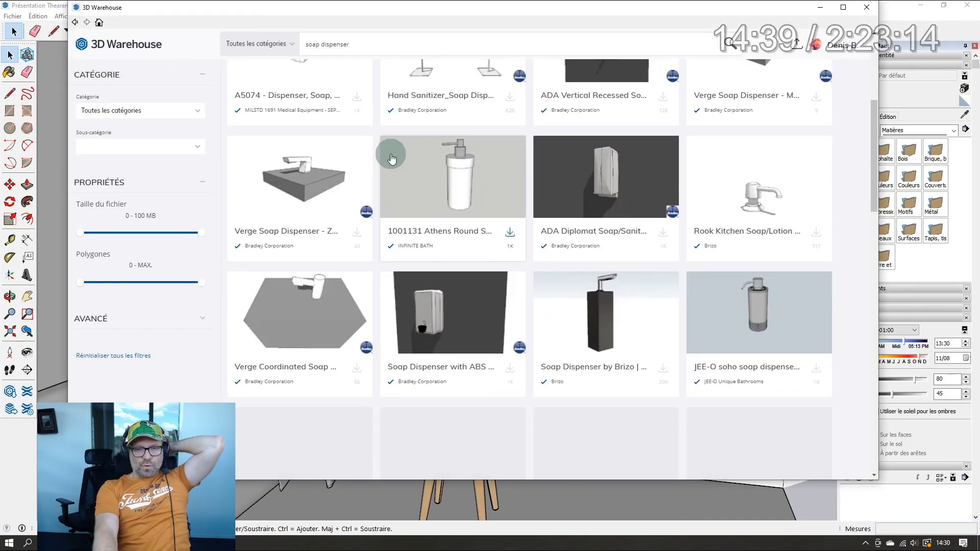
Step: Look through the soap dispenser models in 3D Warehouse
scroll(468, 172, down, 10)
scroll(467, 174, down, 10)
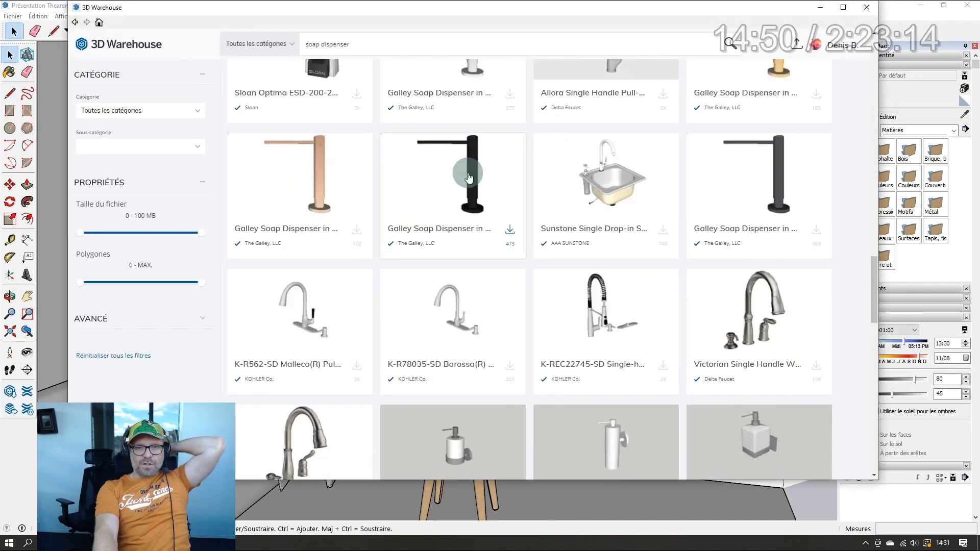
scroll(468, 177, up, 5)
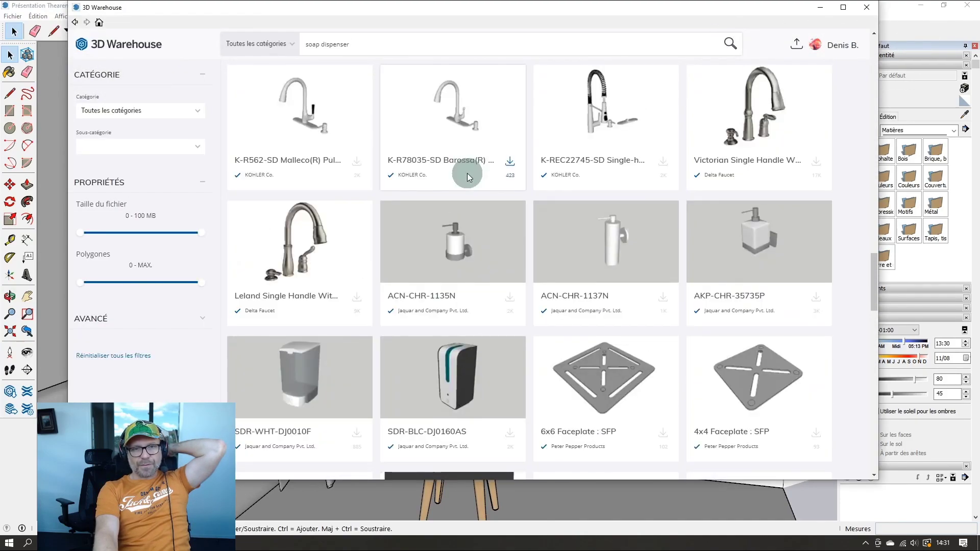
scroll(467, 173, down, 5)
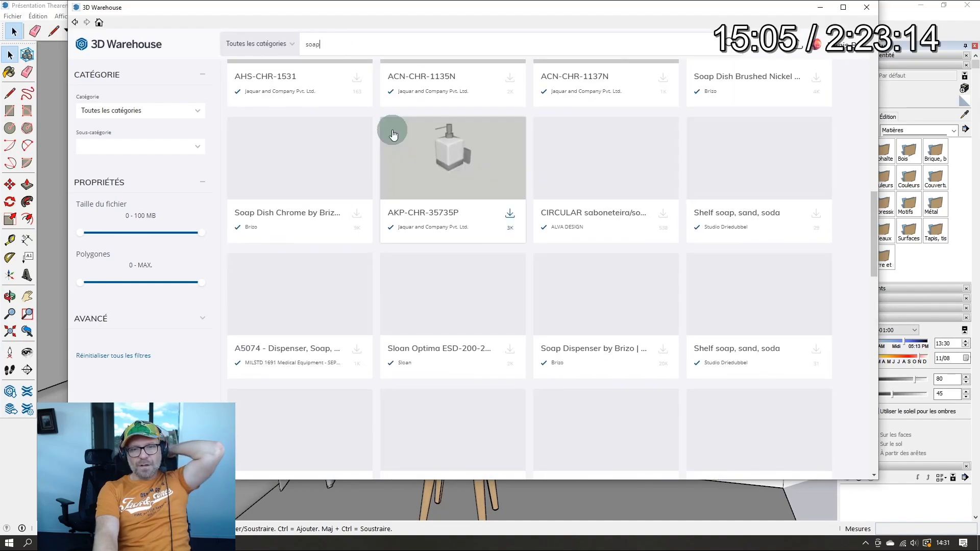
scroll(393, 130, down, 3)
Step: Search 3D Warehouse for "savon" and "soap" and browse the models offered
double_click(316, 44)
text(savon)
key(Return)
double_click(326, 46)
text(soap)
key(Return)
click(260, 159)
key(Return)
scroll(352, 252, down, 10)
scroll(297, 368, up, 5)
Step: Create a component named "soap dispenser" from the selected geometry on the board across the bathtub
click(309, 338)
text(gsao)
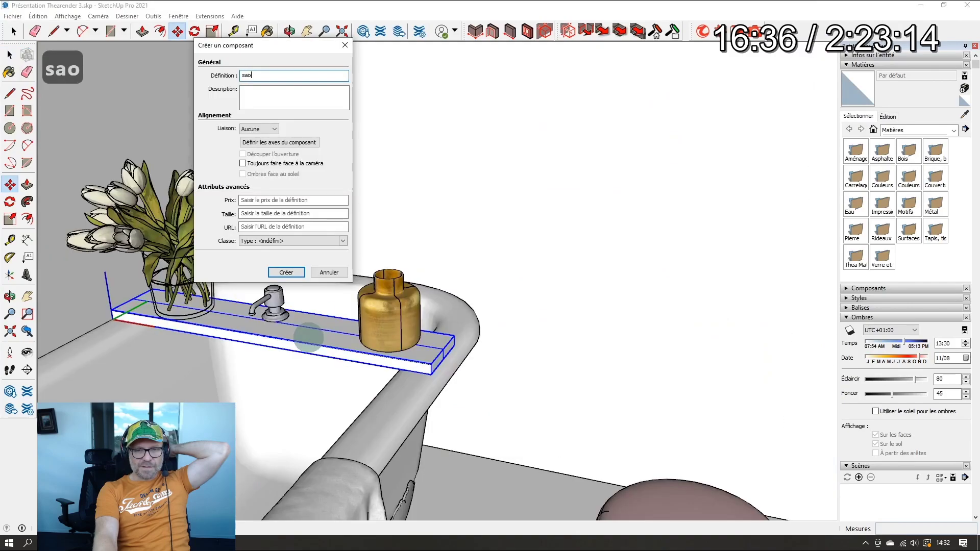
key(BackSpace)
key(BackSpace)
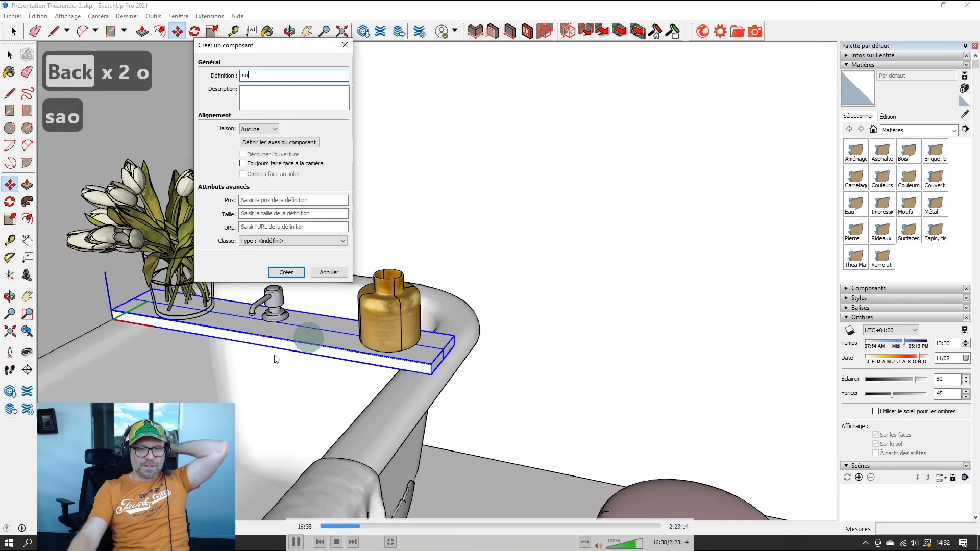
text(oap dispenser)
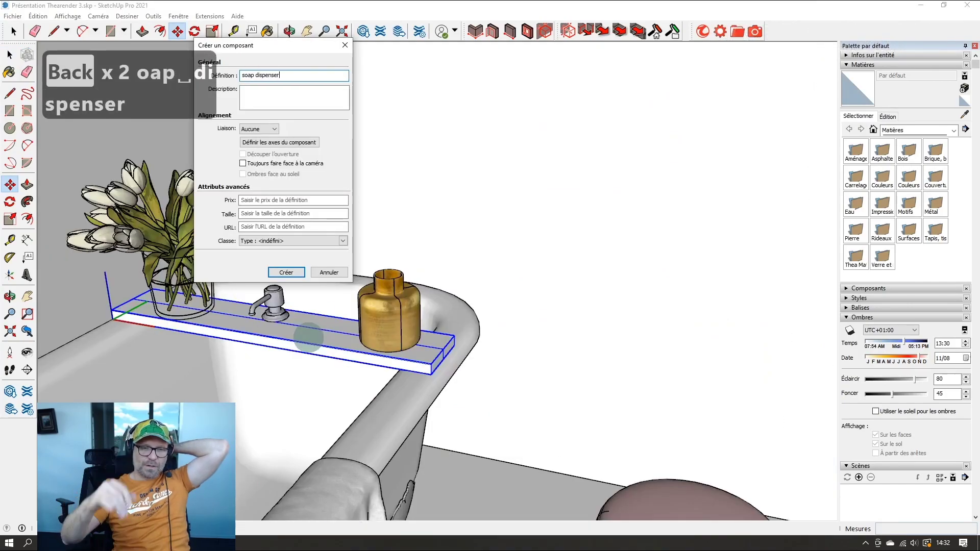
key(Return)
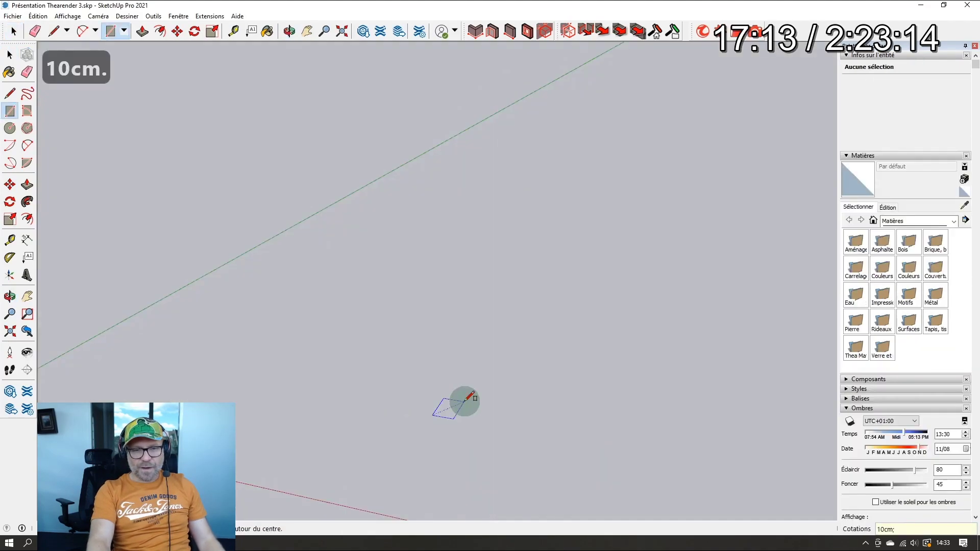
Step: Draw a 10 cm by 3 cm rectangle inside the soap dispenser component
text(3)
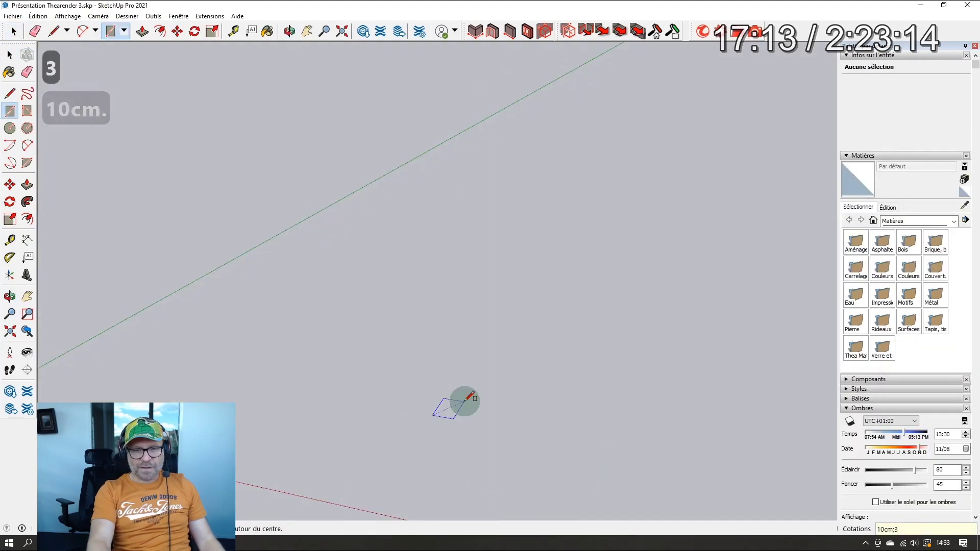
text(cm)
key(Return)
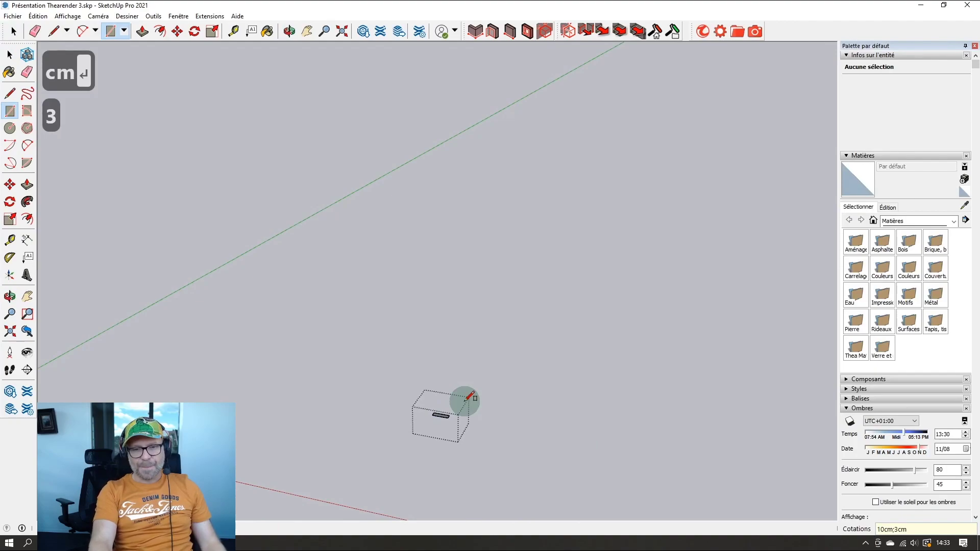
scroll(459, 405, up, 5)
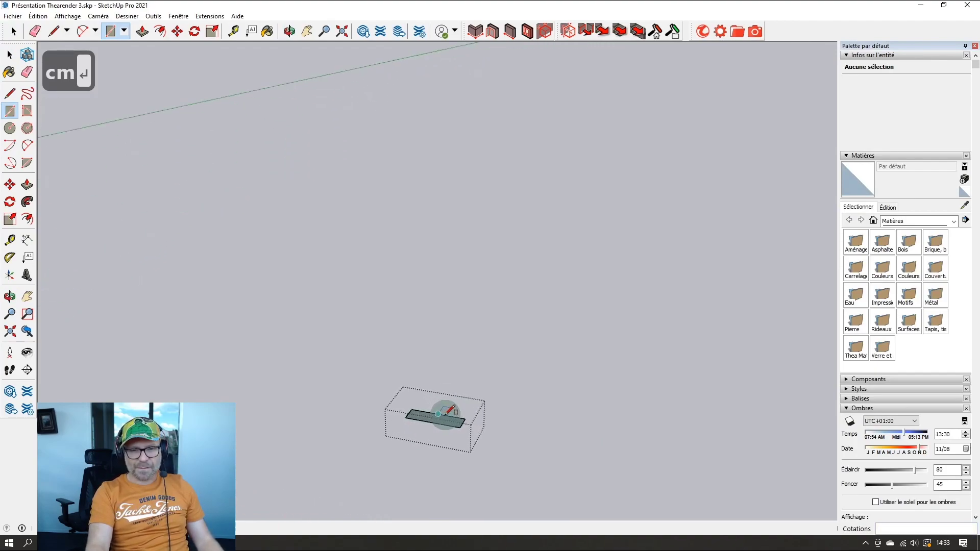
Step: Select the whole rectangle and rotate it 90° about its corner
middle_drag(439, 412, 445, 515)
key(space)
double_click(385, 424)
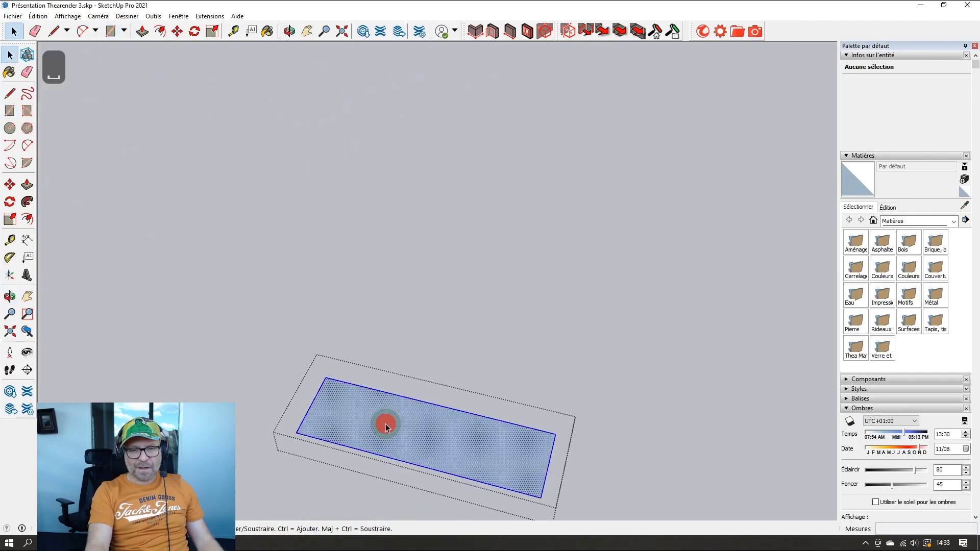
key(q)
click(326, 379)
click(335, 382)
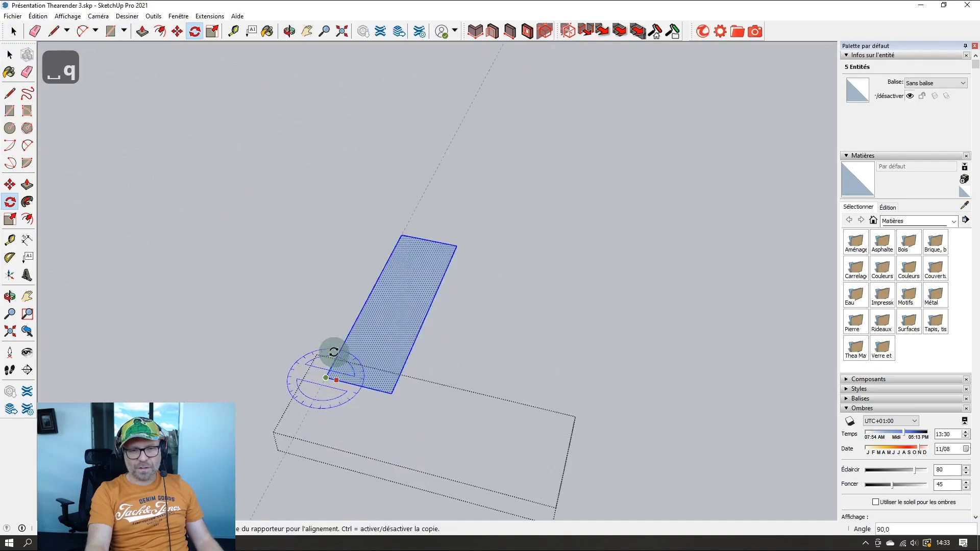
click(334, 352)
Step: Round the outer corner beneath the profile's sloped top edge with an arc
middle_drag(498, 208, 440, 145)
key(a)
click(422, 125)
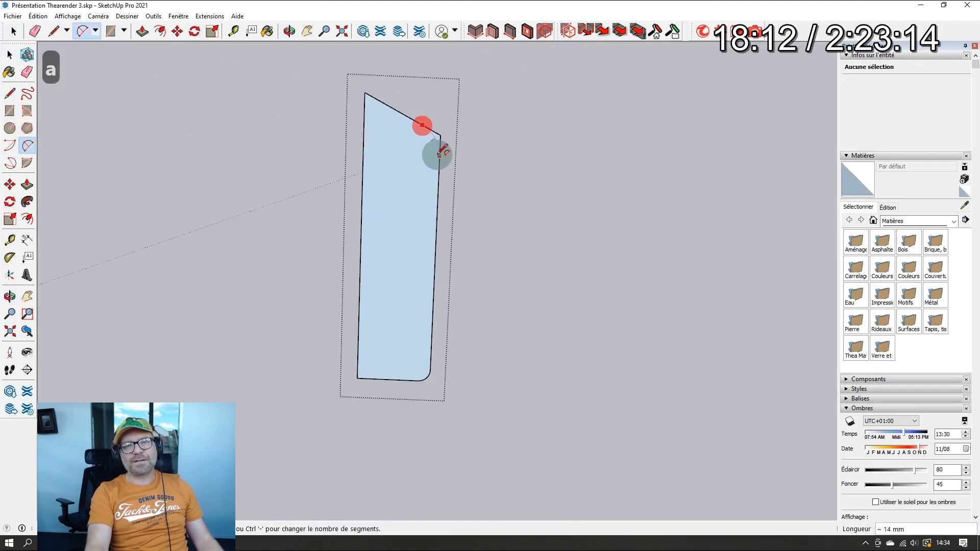
click(440, 154)
Step: Draw a narrow rectangular neck on top of the bottle profile and erase the sloped edge separating them
key(l)
click(381, 101)
click(381, 75)
click(364, 74)
click(365, 93)
key(e)
click(373, 97)
Step: Round the junction between the neck and the sloped shoulder with an arc
scroll(381, 97, up, 3)
key(a)
click(392, 157)
click(403, 176)
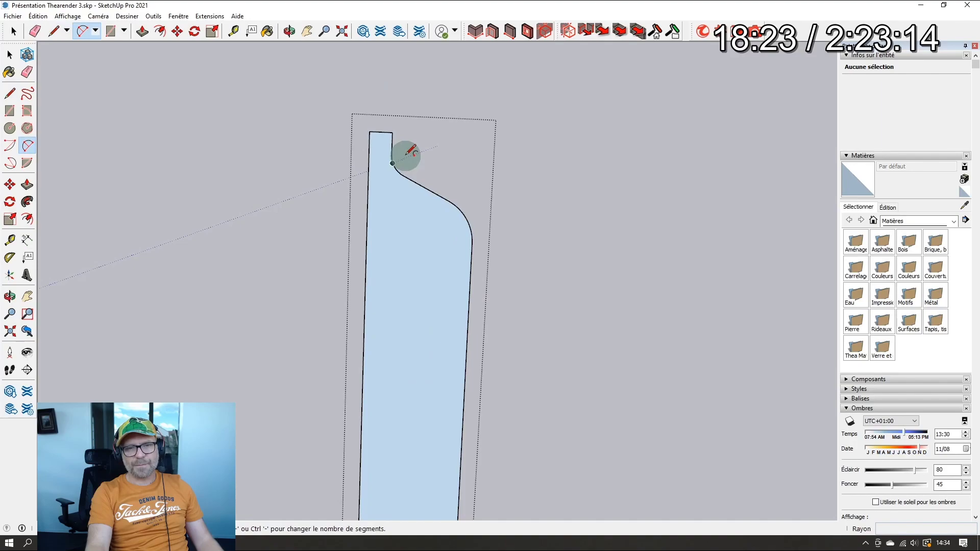
Step: Undo the shoulder arc, the edge erasure and the neck lines on the profile
key(ctrl+z)
key(ctrl+z)
key(ctrl+z)
key(ctrl+z)
scroll(404, 321, up, 5)
key(ctrl+z)
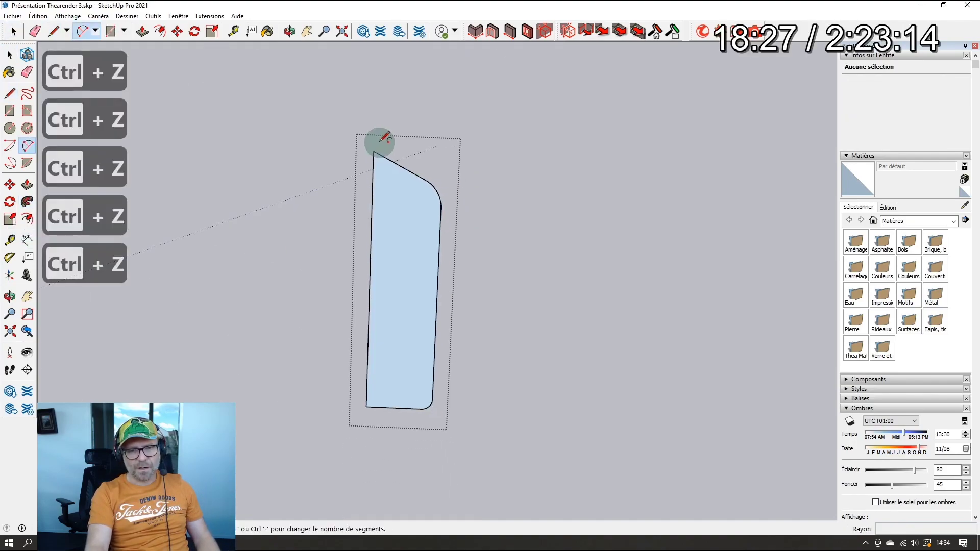
Step: Draw a circle wider than the profile, centred on its lower inner corner and perpendicular to the green axis
key(space)
key(q)
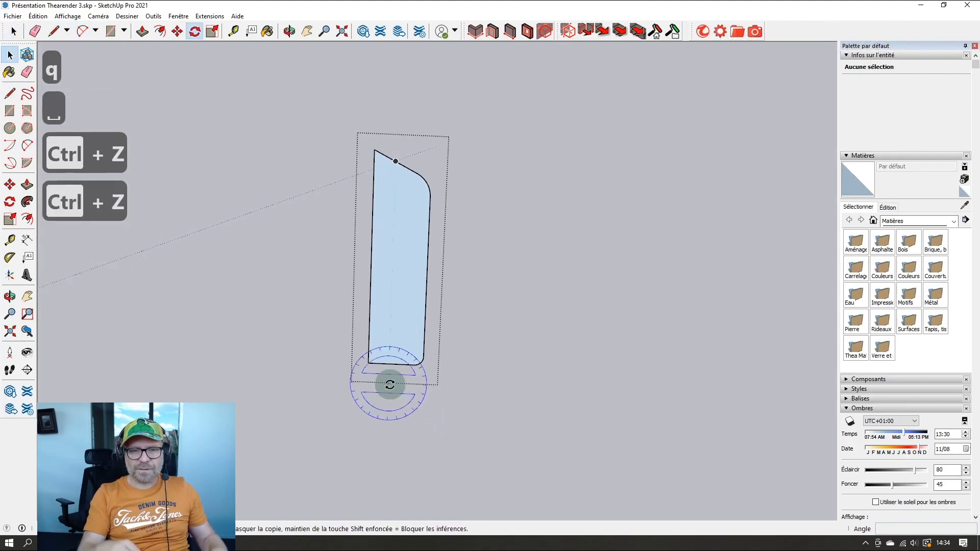
key(c)
key(Left)
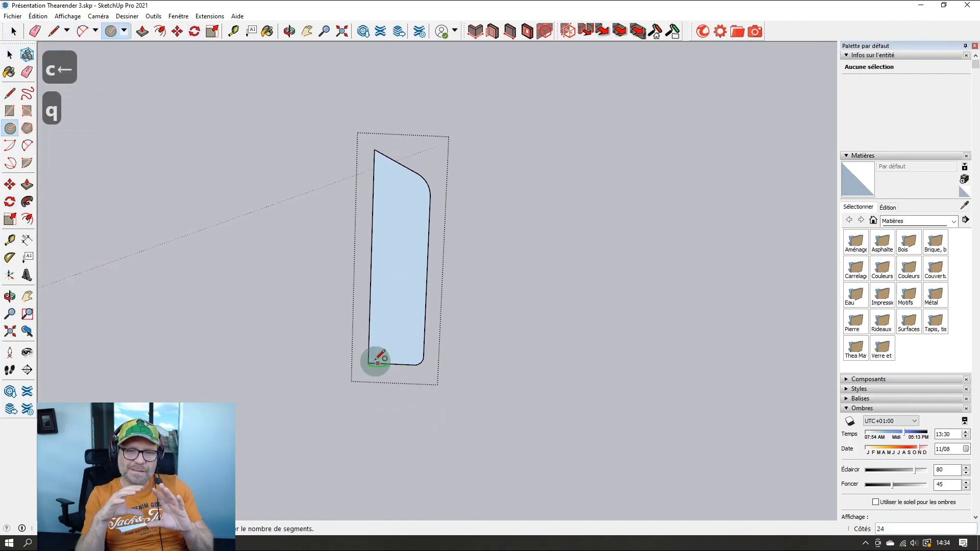
click(368, 362)
click(498, 363)
middle_drag(499, 363, 420, 271)
Step: Try to revolve the bottle profile around the circle face with Follow Me
key(space)
click(278, 215)
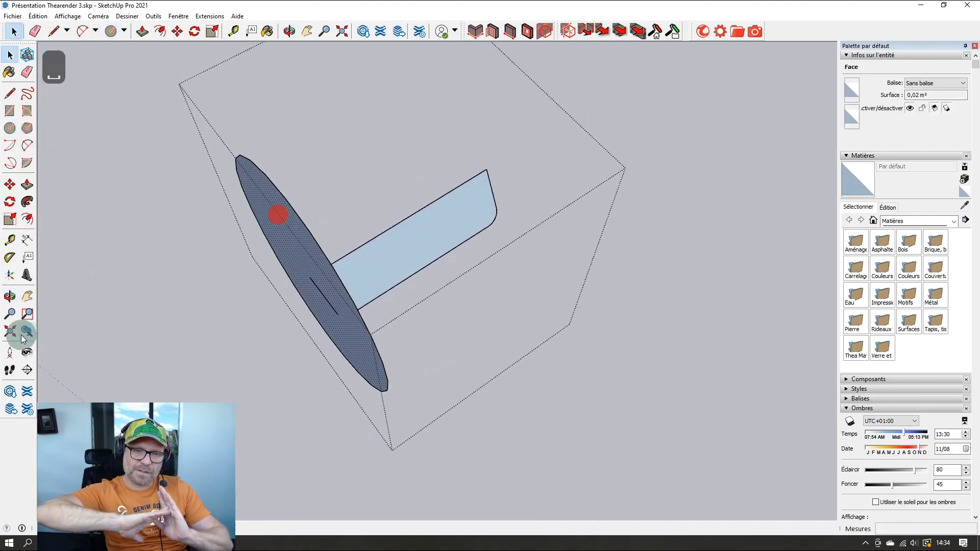
click(27, 202)
click(414, 263)
middle_drag(394, 313, 403, 350)
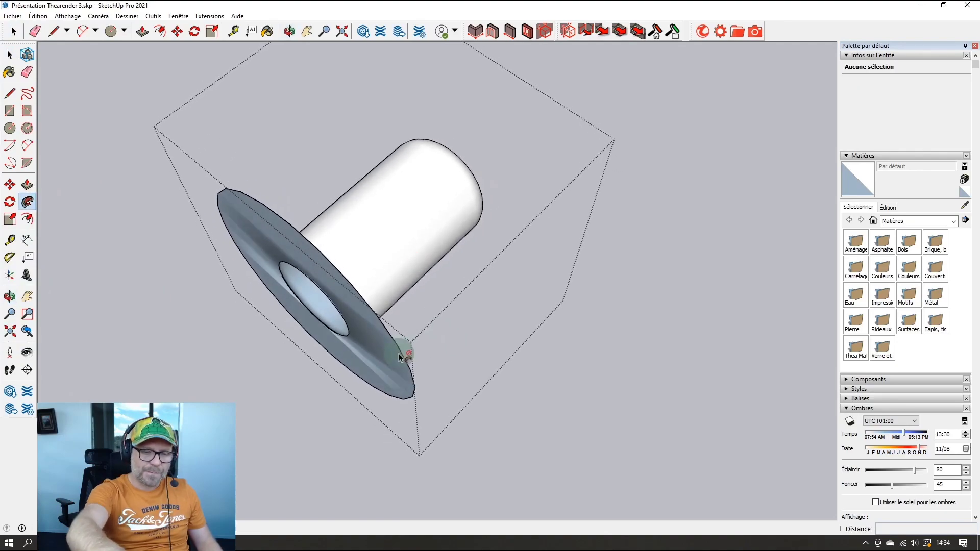
key(r)
key(ctrl+z)
Step: Try to draw another circle centred on the profile's lower inner corner
key(q)
key(c)
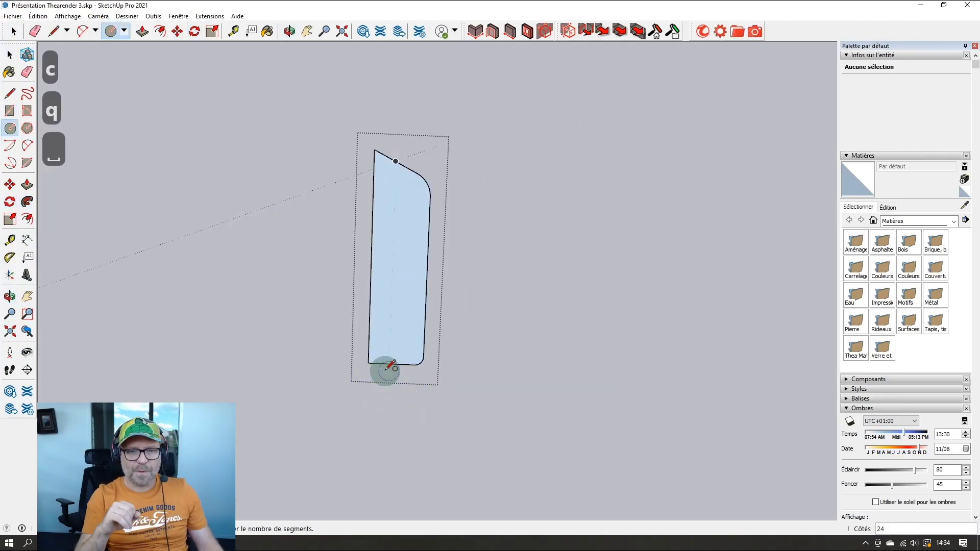
click(368, 363)
click(499, 366)
mouse_move(499, 366)
middle_down()
mouse_move(418, 258)
mouse_move(182, 192)
middle_up()
key(ctrl+z)
Step: Undo the profile's neck outline and rounded shoulder junction, back to the plain sloped top
key(a)
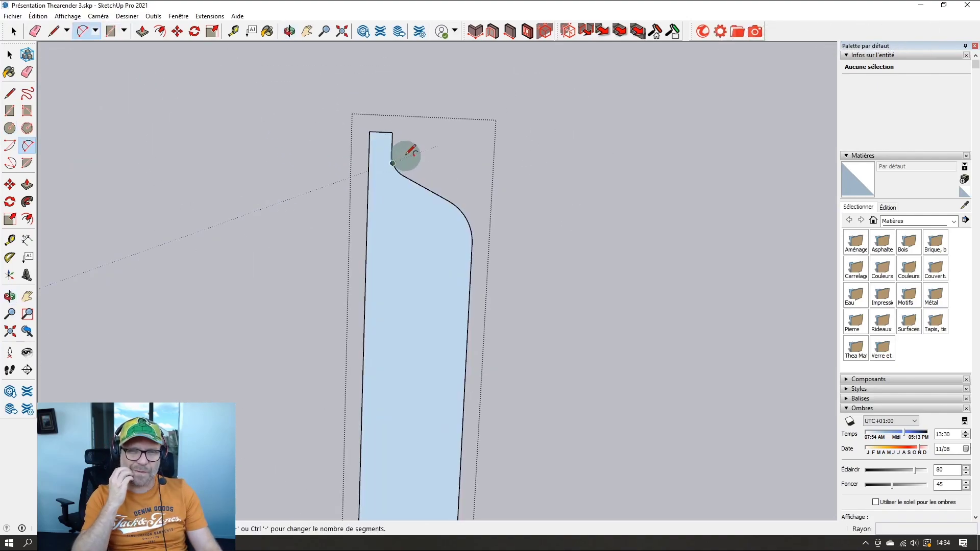
key(ctrl+z)
key(ctrl+z)
key(ctrl+z)
key(ctrl+z)
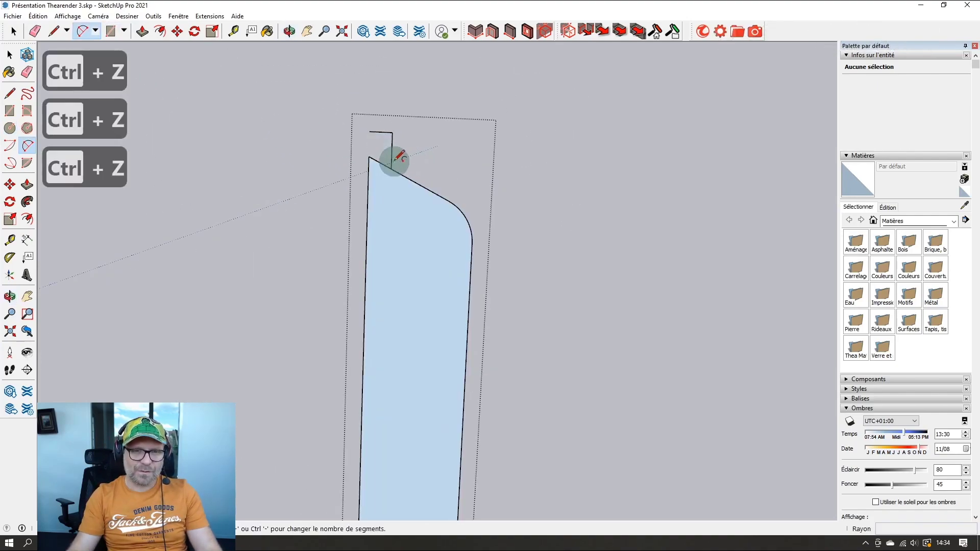
scroll(393, 158, down, 4)
key(ctrl+z)
Step: Draw a circle perpendicular to the green axis around the profile's lower inner corner and select its face
key(space)
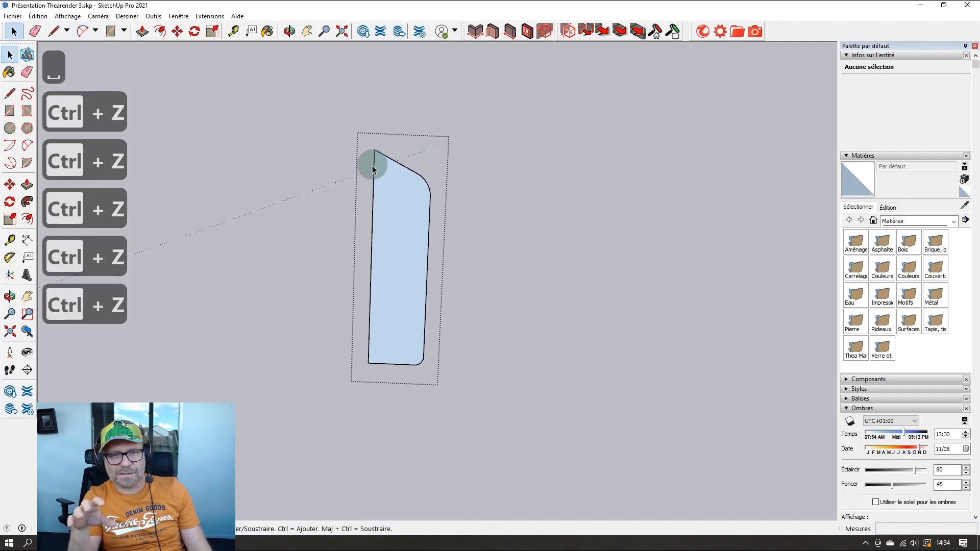
key(q)
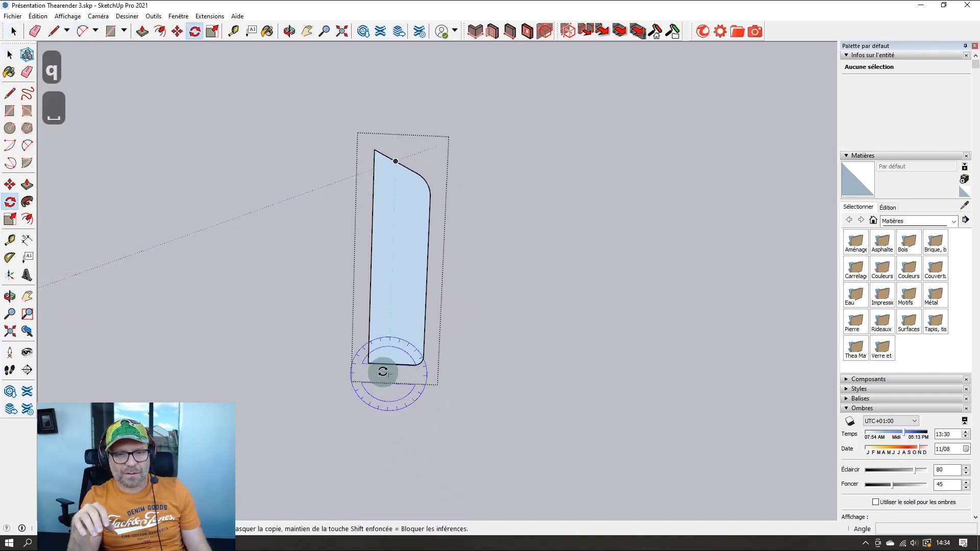
key(c)
key(Left)
click(368, 365)
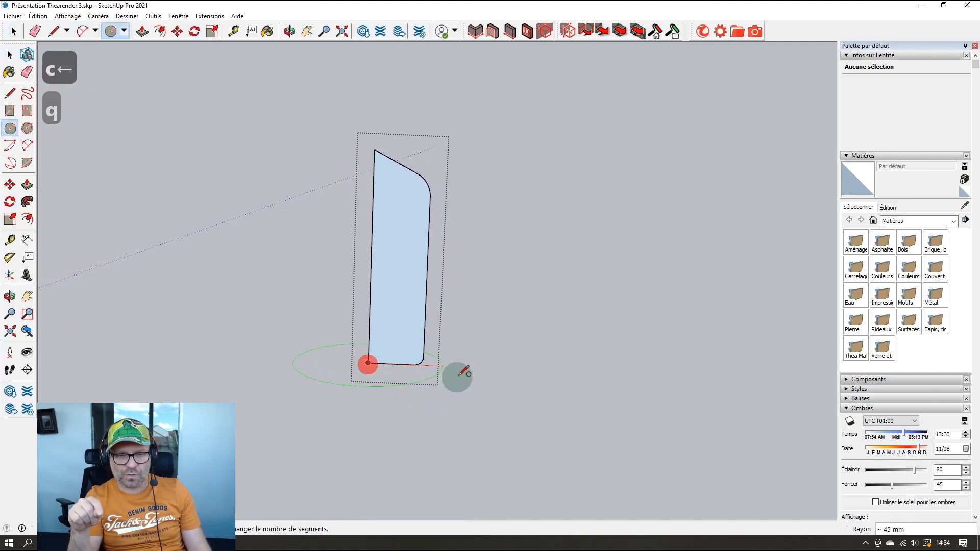
click(495, 365)
middle_drag(494, 365, 415, 265)
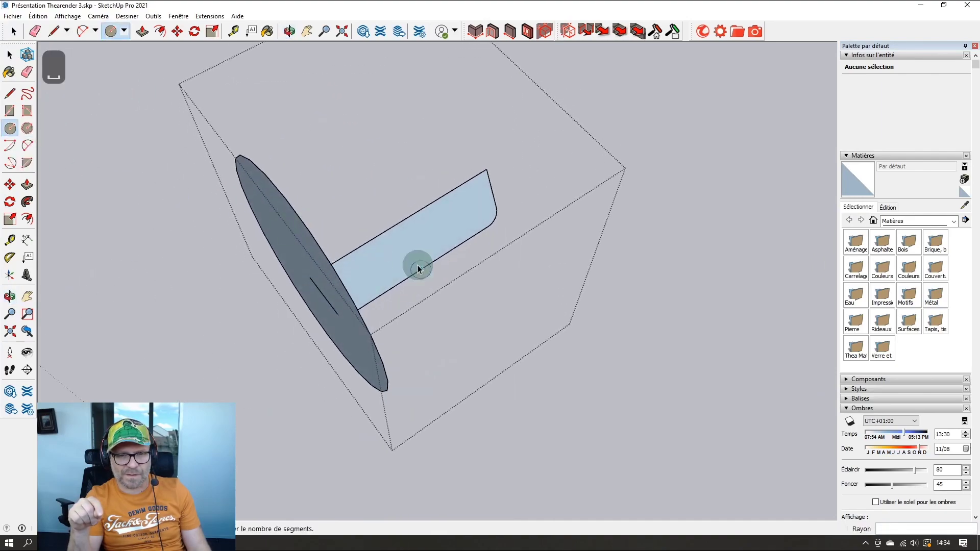
key(space)
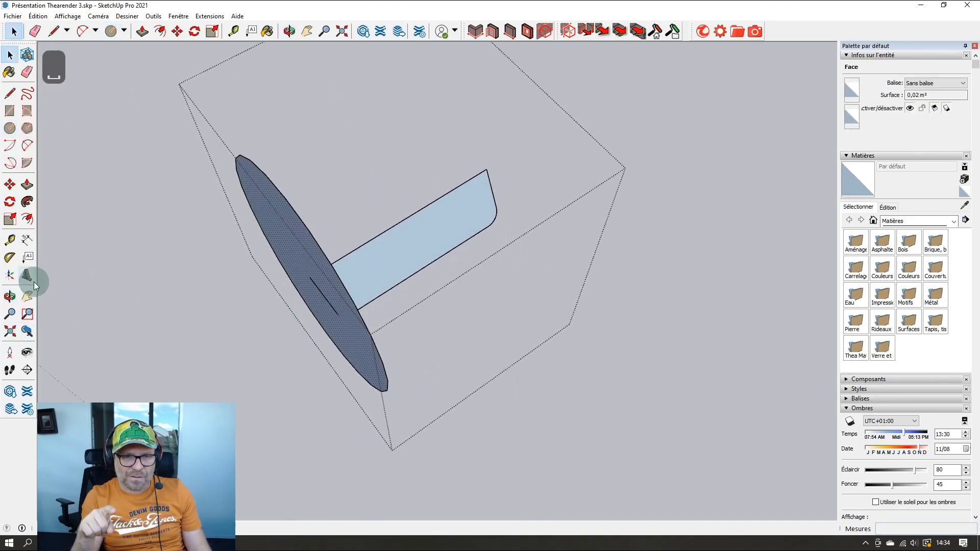
Step: Revolve the bottle profile around the circle face with Follow Me and erase the leftover circle at its base
click(28, 203)
click(417, 259)
middle_drag(394, 324, 399, 358)
key(r)
click(404, 361)
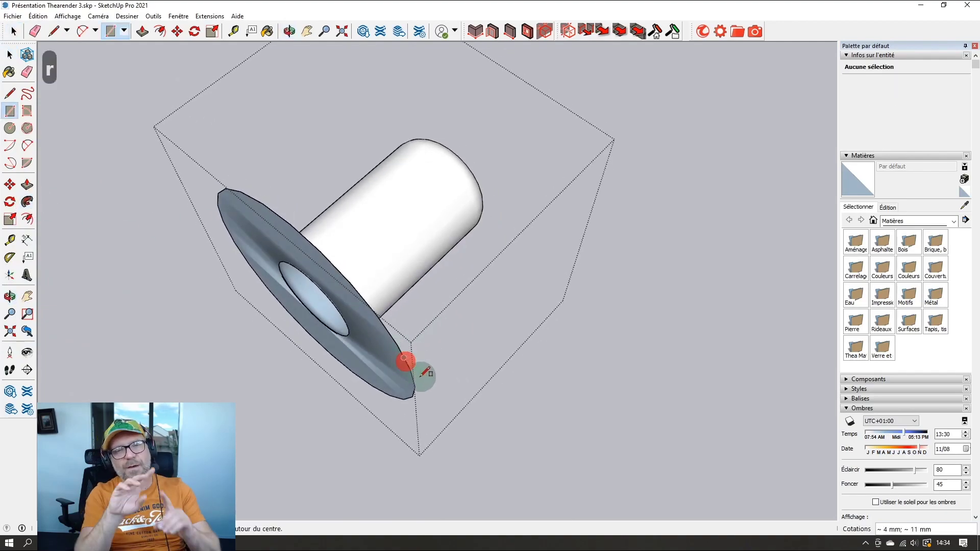
key(e)
click(412, 390)
scroll(361, 332, up, 1)
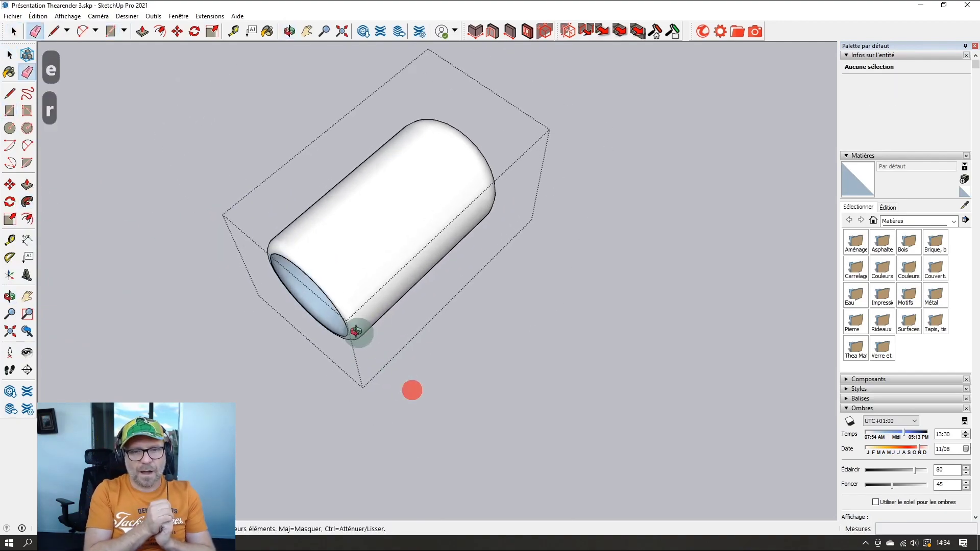
Step: Try to close the bottle's open base with a line along its rim
middle_drag(361, 333, 323, 357)
scroll(327, 354, up, 5)
key(l)
click(403, 343)
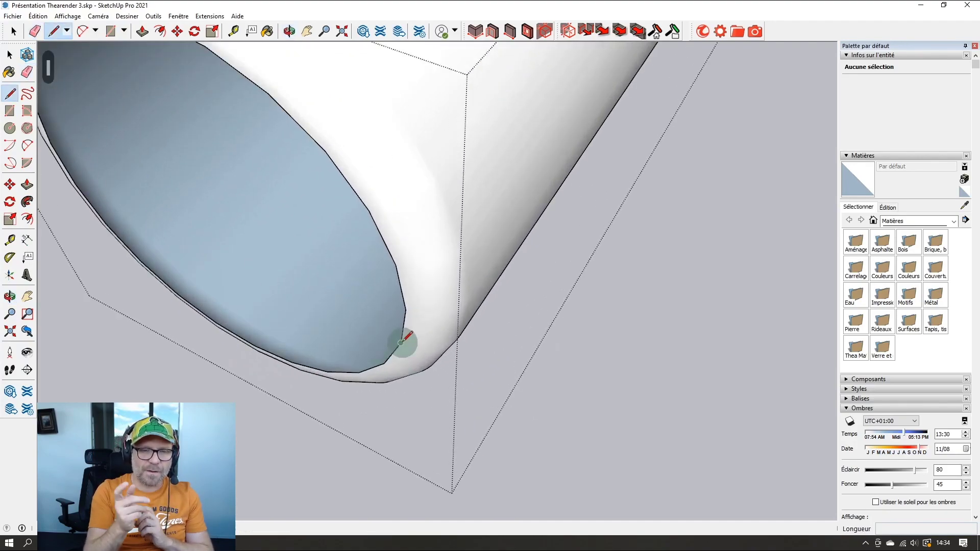
key(ctrl+z)
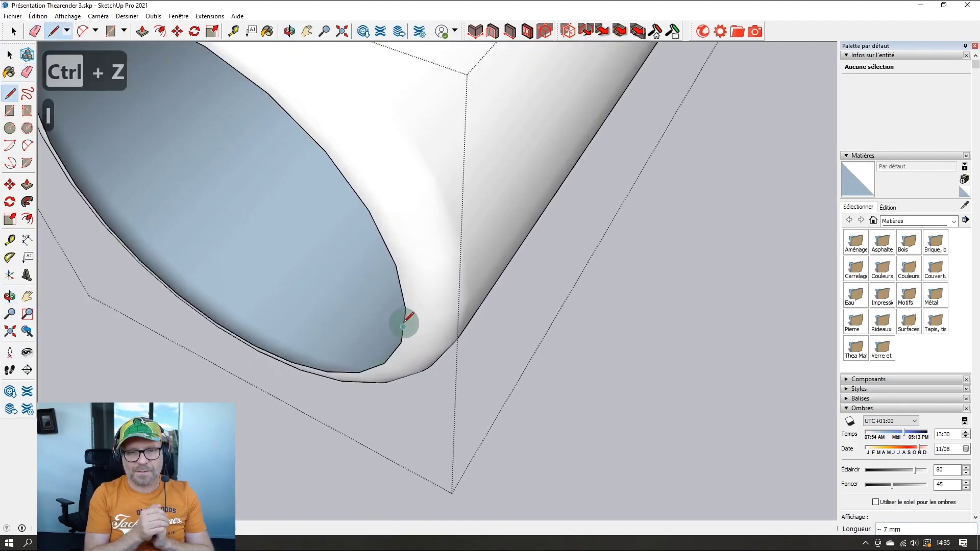
key(ctrl+z)
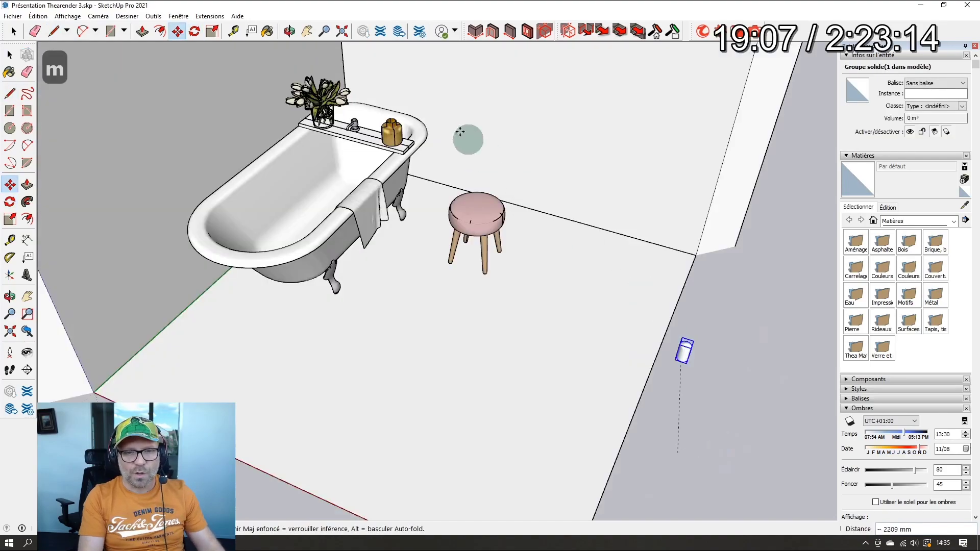
Step: Move the bottle onto the bathtub board between the tulip vase and the gold vase
click(364, 119)
scroll(364, 118, up, 10)
key(m)
click(319, 188)
scroll(368, 100, up, 5)
click(390, 105)
Step: Scale the dispenser's pump component by a factor of 2
key(s)
click(333, 312)
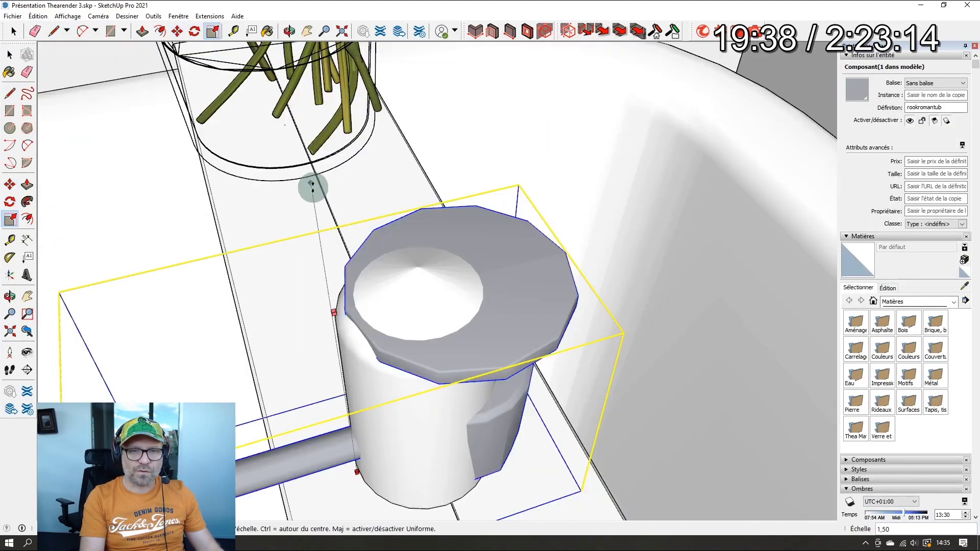
text(2)
key(Return)
Step: Seat the pump on the bottle's neck by moving it along the green and red axes
scroll(442, 378, down, 5)
key(m)
key(Left)
click(461, 243)
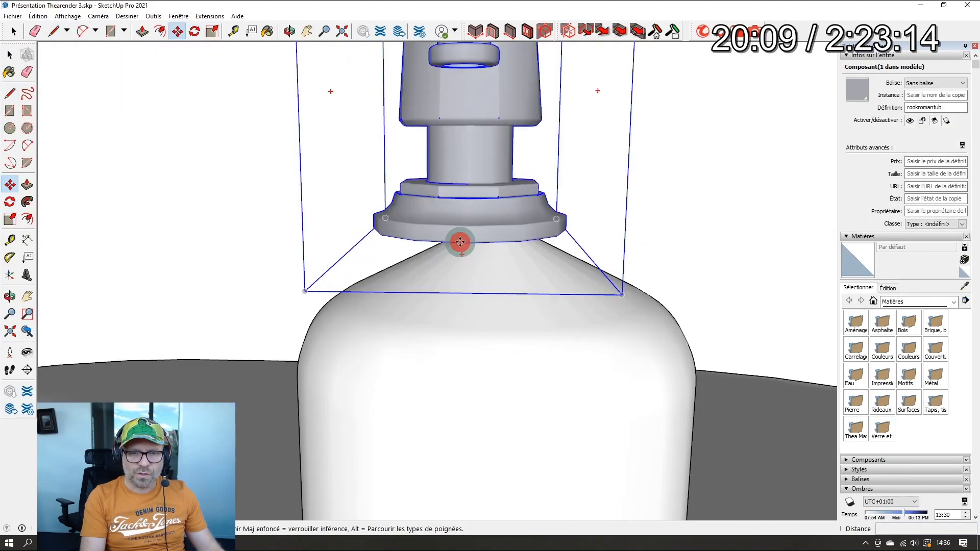
click(526, 312)
key(Right)
click(535, 250)
Step: Scale the assembled soap dispenser by a factor of 2
scroll(521, 322, down, 10)
text(s2)
key(Return)
Step: Move the gold vase about 52 mm on the bathtub board
click(596, 437)
key(m)
click(543, 490)
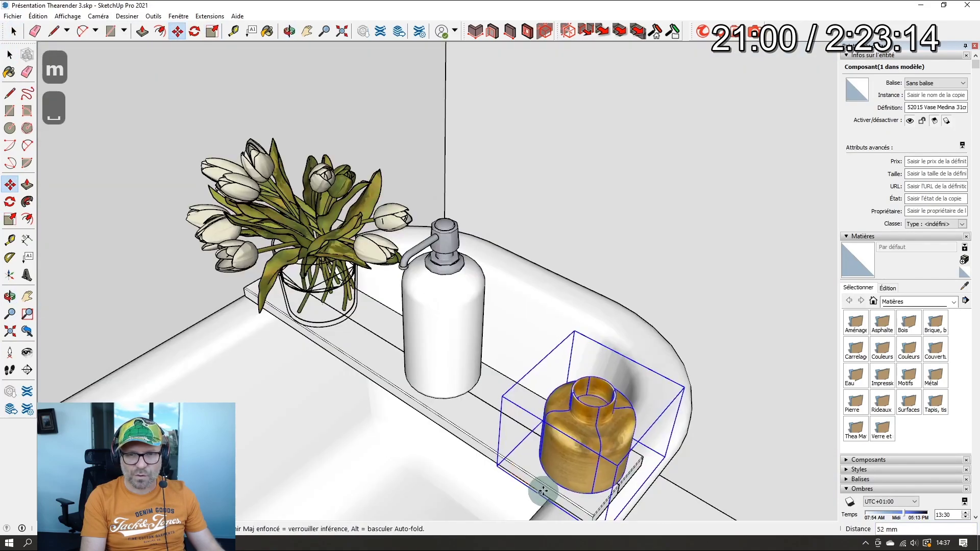
key(space)
click(468, 343)
scroll(468, 343, down, 5)
key(Escape)
middle_drag(356, 300, 463, 440)
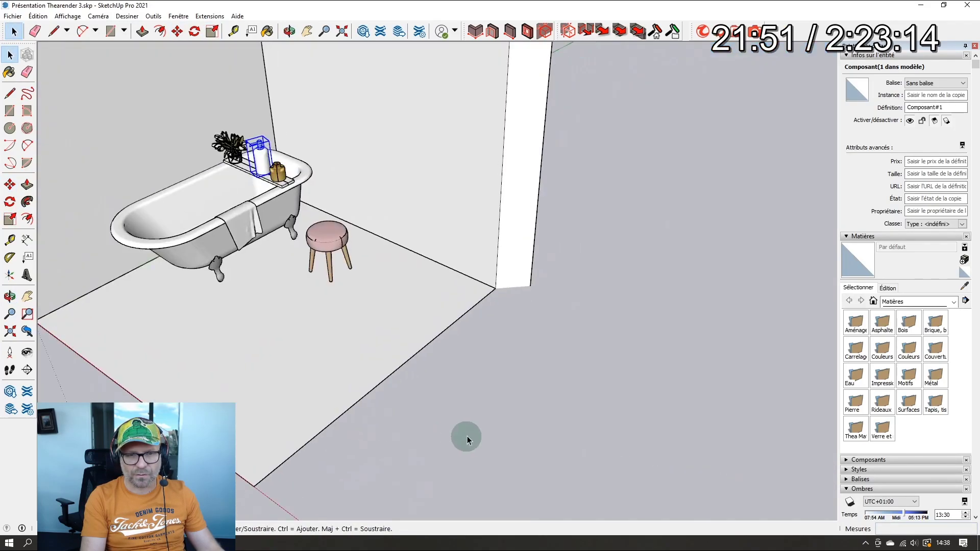
Step: Split the second bottle's profile rectangle with a vertical midline and try to round its outer bottom corner
scroll(463, 440, up, 5)
key(l)
click(444, 155)
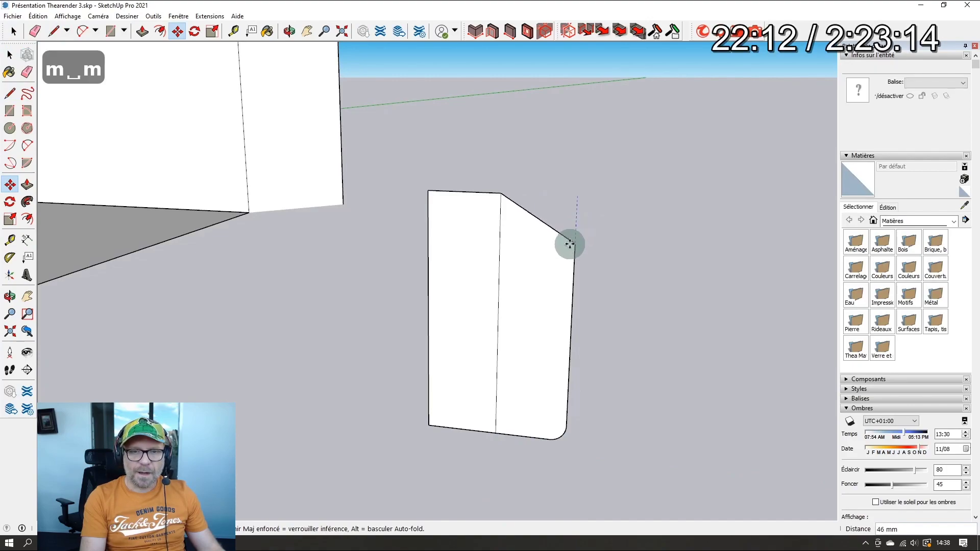
click(513, 258)
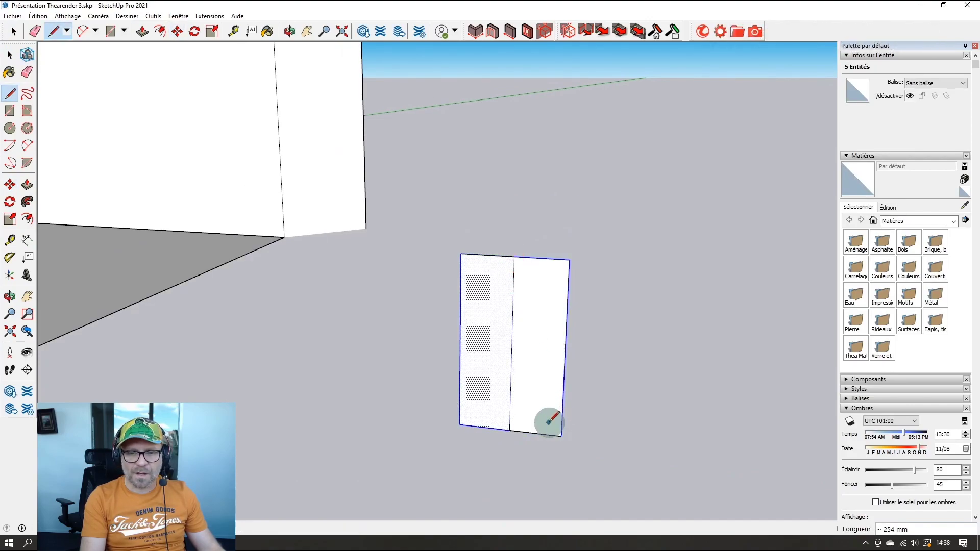
scroll(550, 420, up, 2)
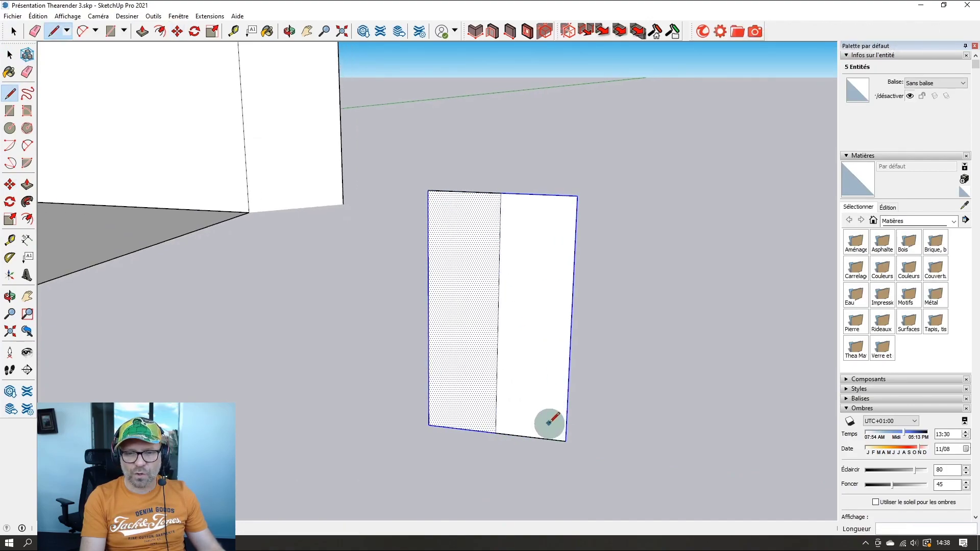
key(a)
double_click(567, 418)
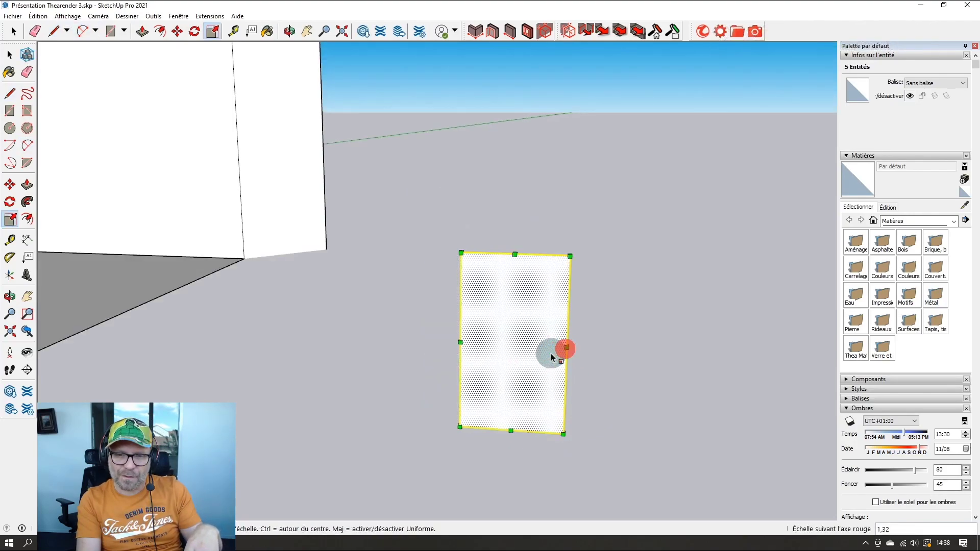
Step: Divide the profile rectangle with a line from the midpoint of its bottom edge to the midpoint of its top edge
middle_drag(553, 353, 525, 362)
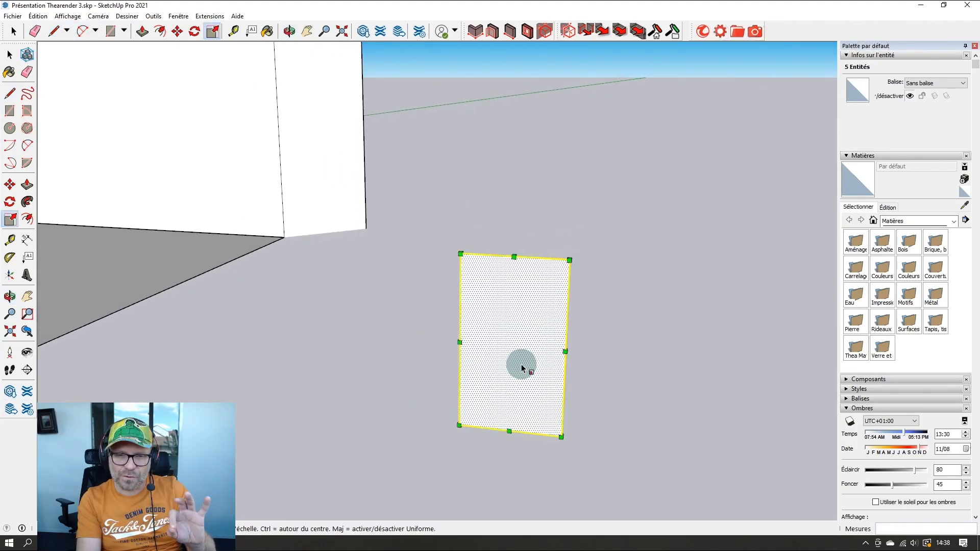
key(l)
click(509, 430)
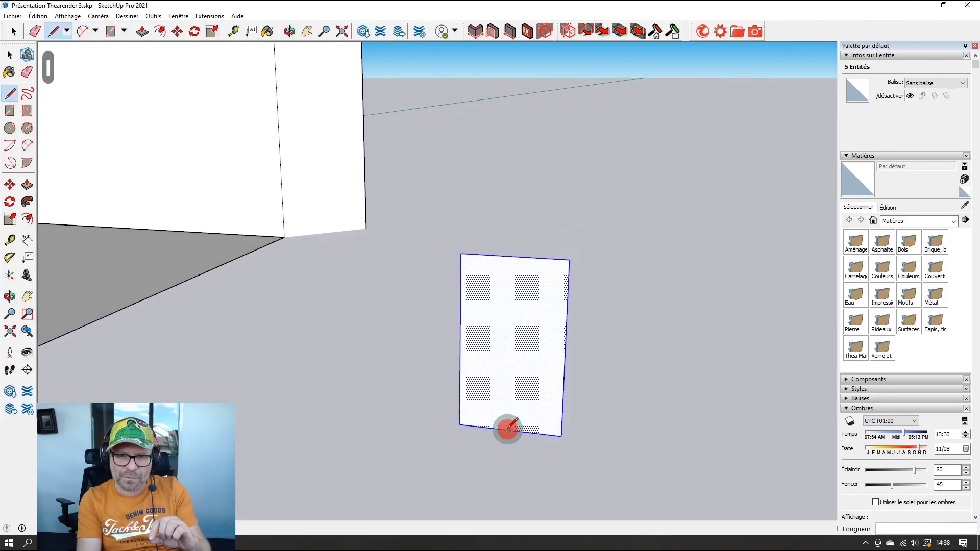
click(514, 256)
scroll(549, 416, up, 3)
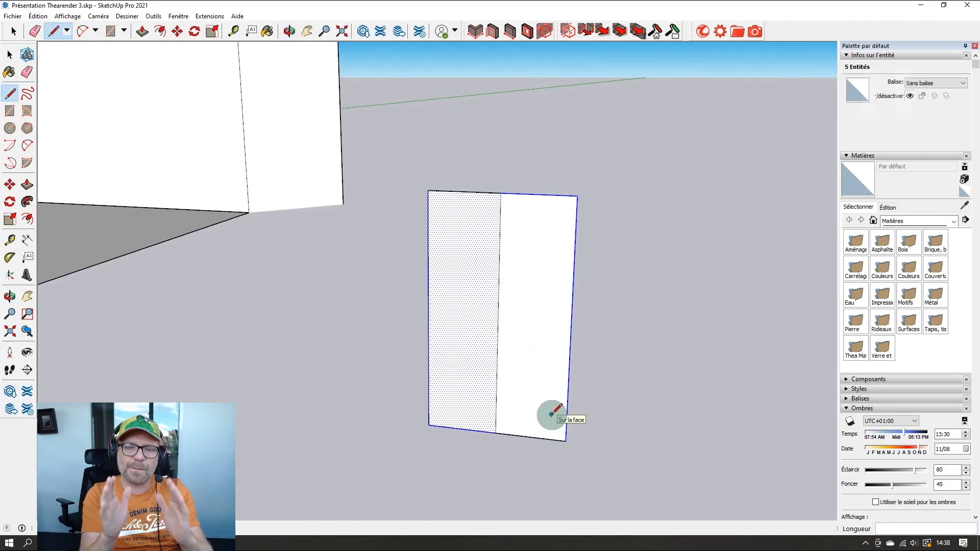
Step: Round the profile's outer bottom corner with a tangent arc
key(a)
click(549, 440)
double_click(567, 425)
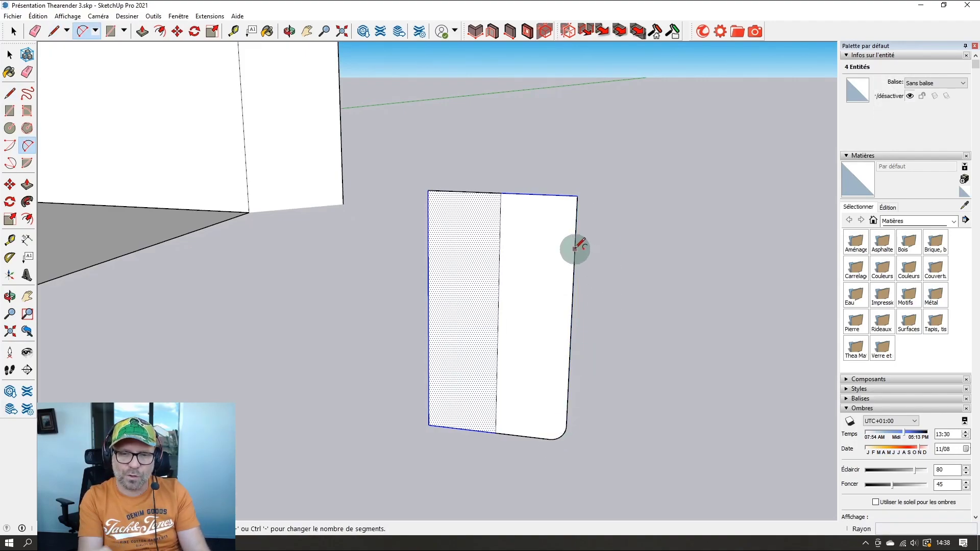
Step: Lower the profile's outer top corner about 46 mm along the blue axis to form a sloped shoulder
key(space)
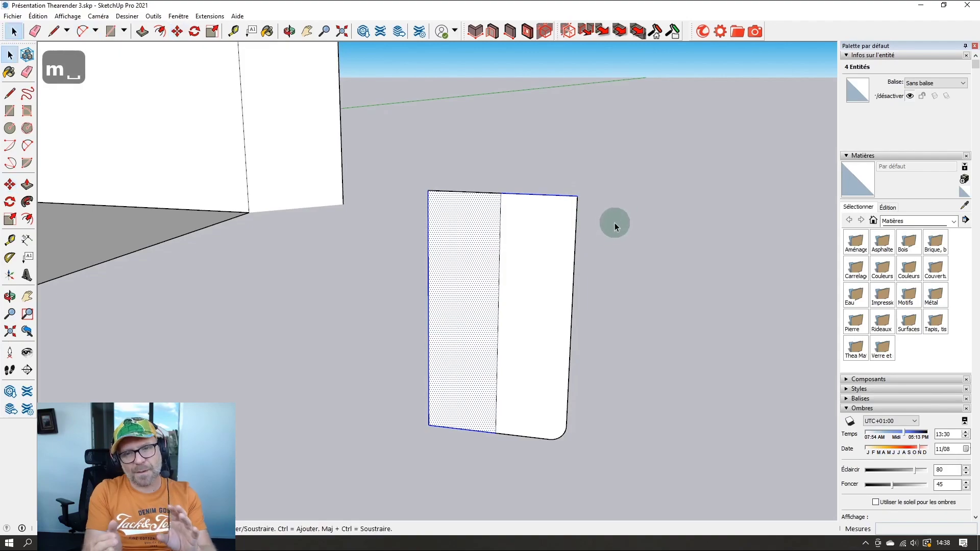
click(616, 221)
key(m)
drag(578, 198, 571, 244)
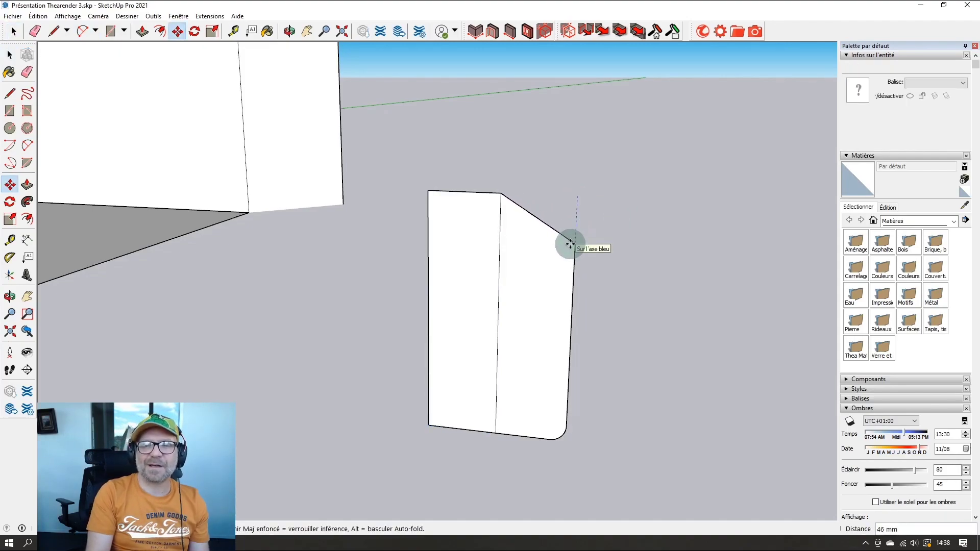
key(Escape)
Step: Try to draw a small square about 2 mm wide on the outer edge of the profile's neck
middle_drag(529, 179, 426, 383)
scroll(468, 261, up, 5)
key(l)
key(ctrl+z)
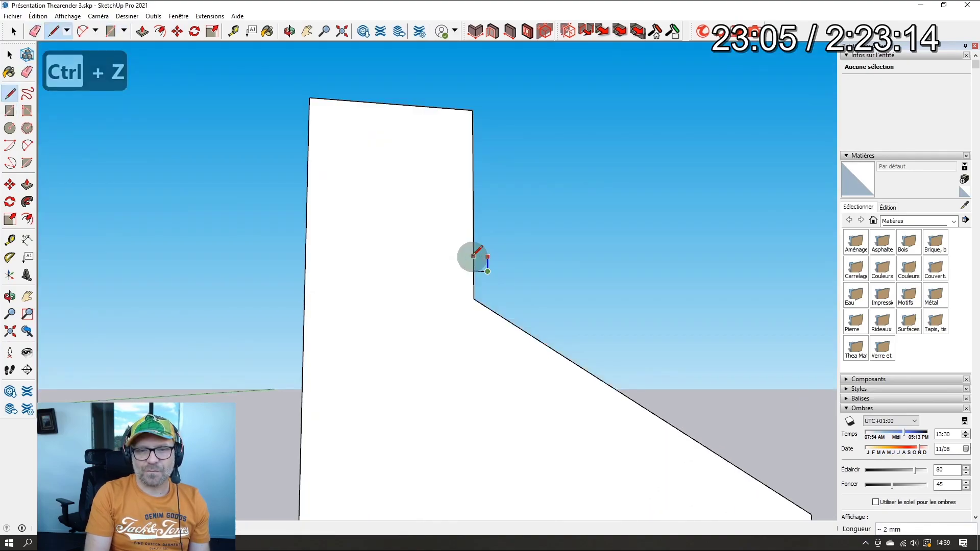
click(472, 255)
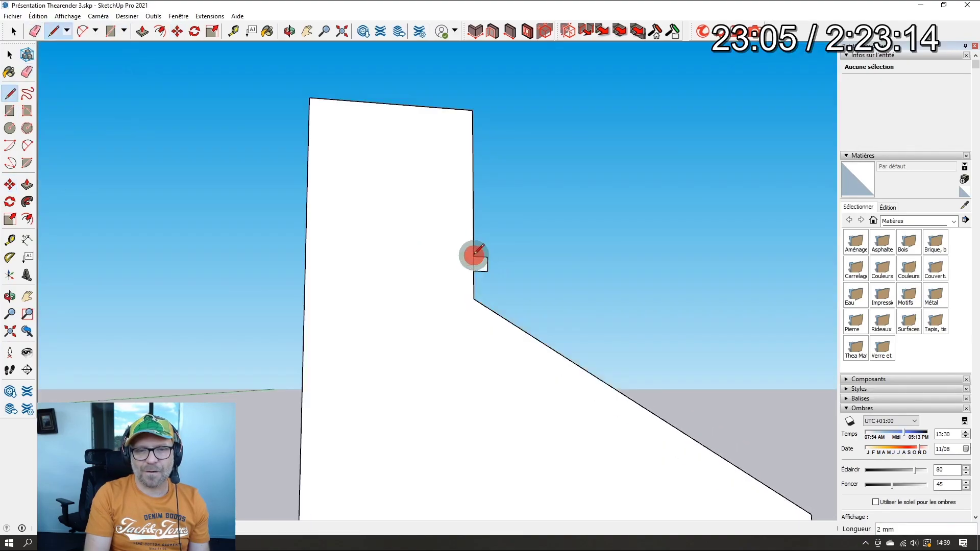
Step: Try to draw a small rectangle on the neck's outer edge just above the shoulder
mouse_move(472, 255)
middle_down()
mouse_move(461, 277)
mouse_move(464, 224)
middle_up()
key(e)
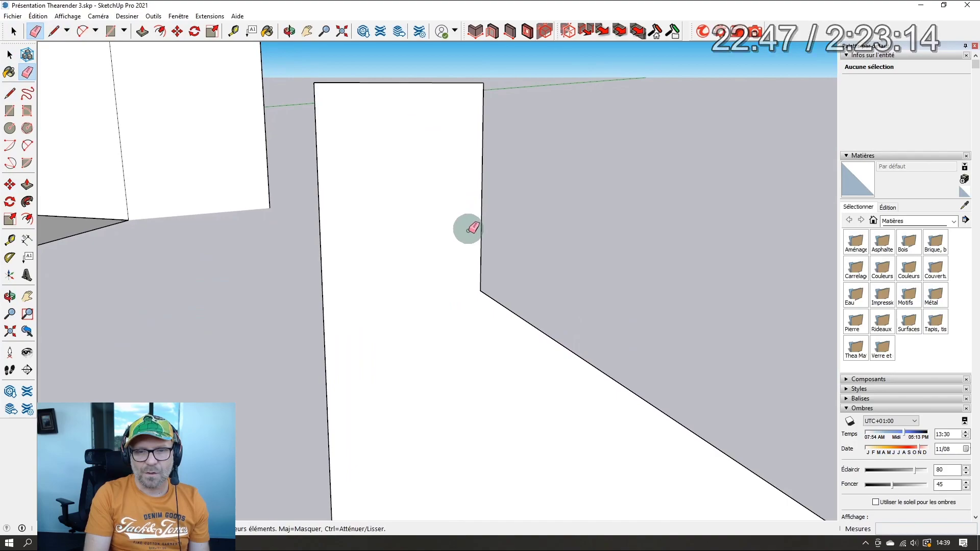
key(r)
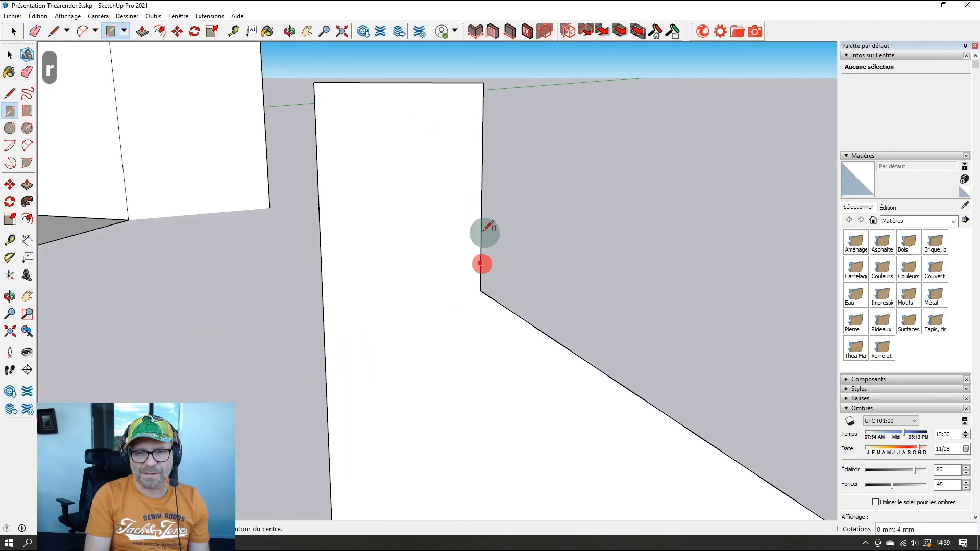
middle_drag(503, 238, 566, 140)
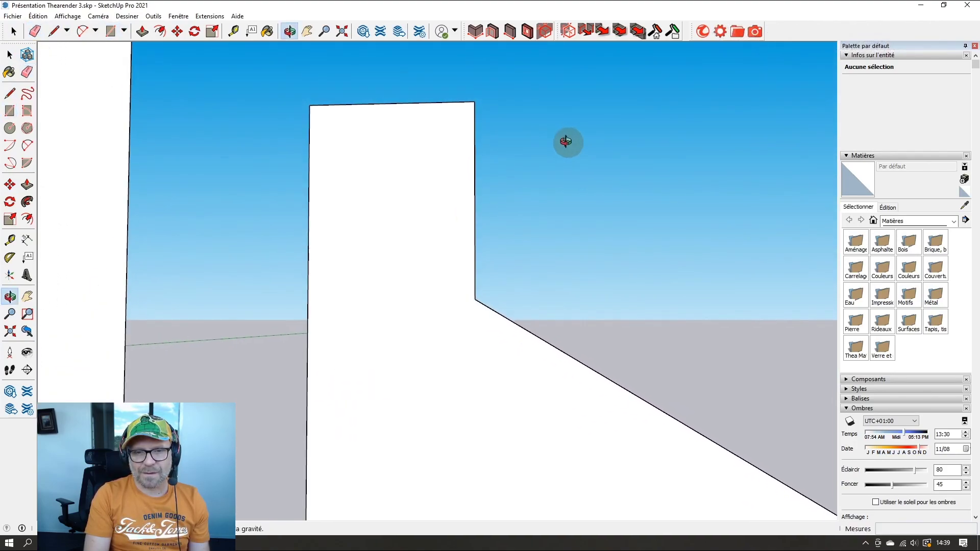
scroll(484, 263, up, 5)
scroll(483, 263, down, 3)
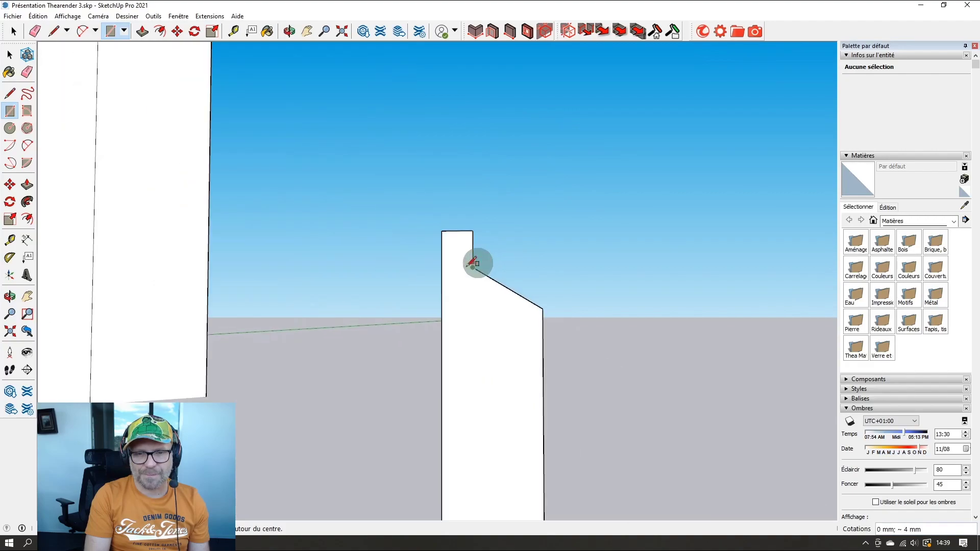
scroll(475, 264, up, 4)
scroll(474, 261, up, 1)
Step: Outline a small collar about 2 mm wide with lines on the neck's outer edge, undoing and redrawing its last sides
key(l)
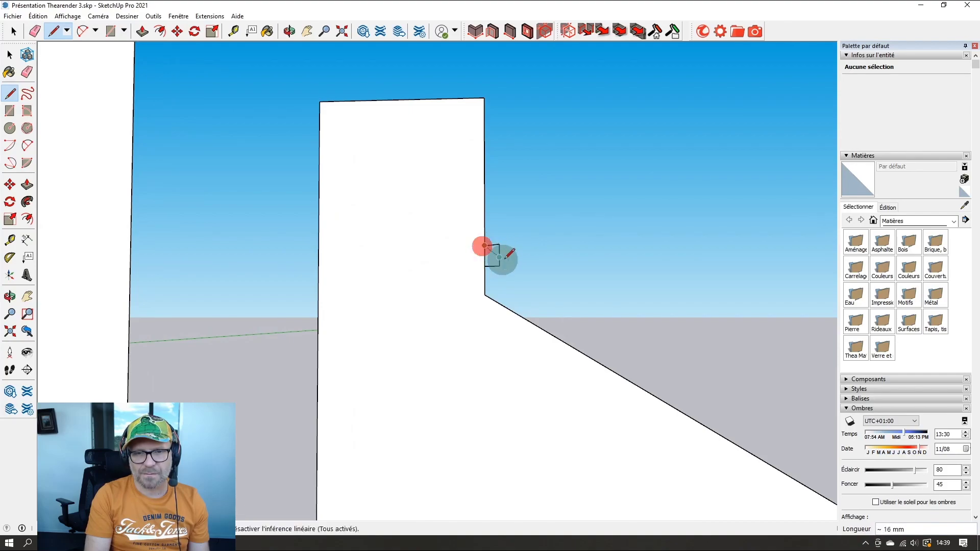
scroll(437, 320, down, 3)
scroll(499, 285, up, 4)
key(ctrl+z)
key(ctrl+z)
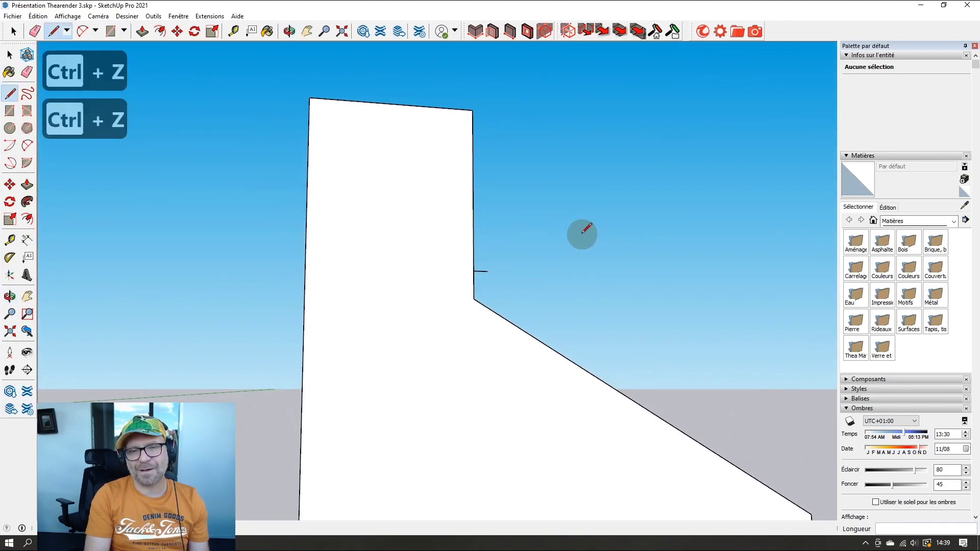
click(488, 271)
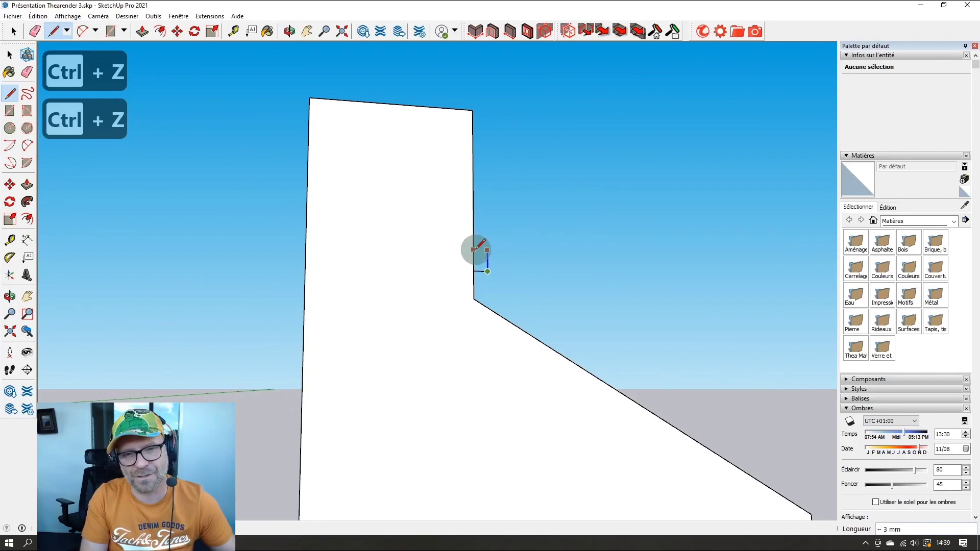
click(474, 256)
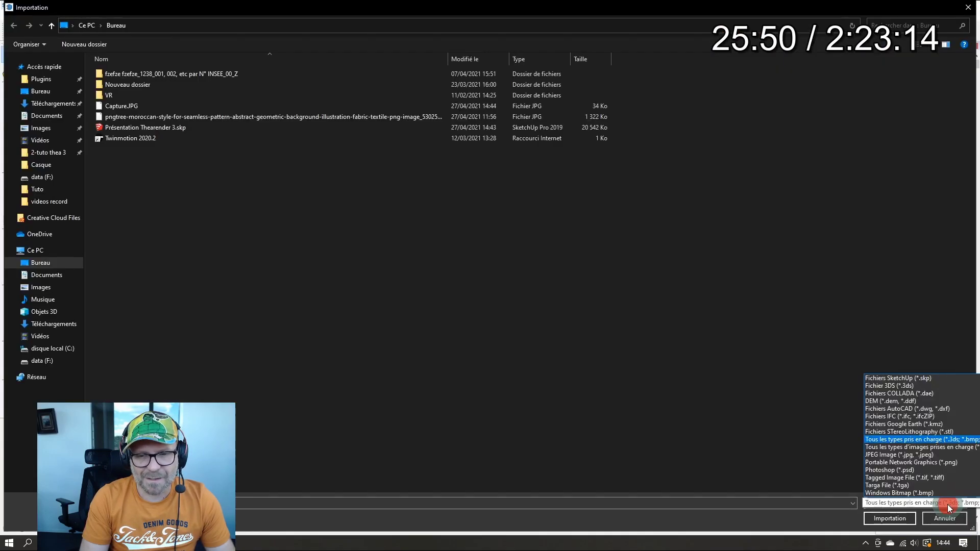
Step: Import Capture.JPG using the supported image types filter and place it on the ground outside the room, about 1548 by 913 mm
click(970, 447)
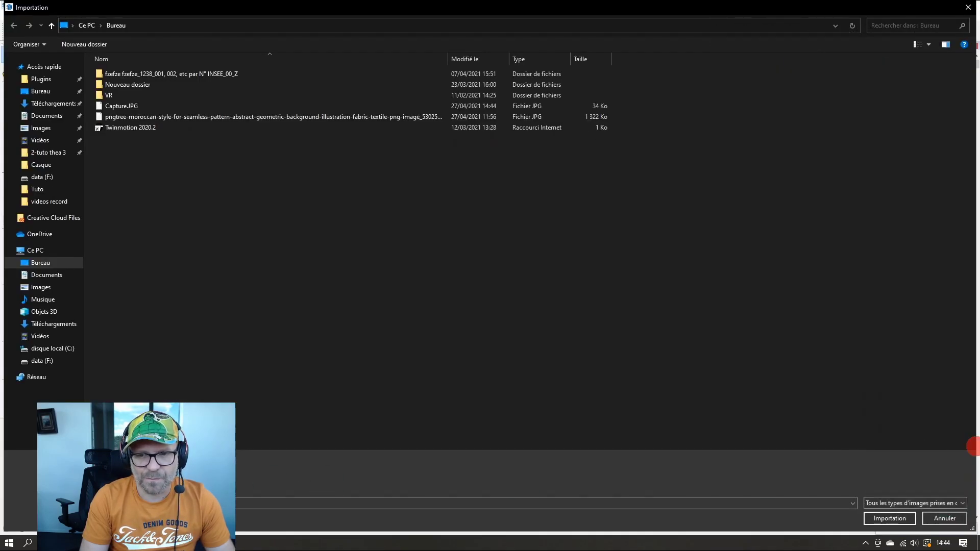
click(127, 117)
double_click(116, 106)
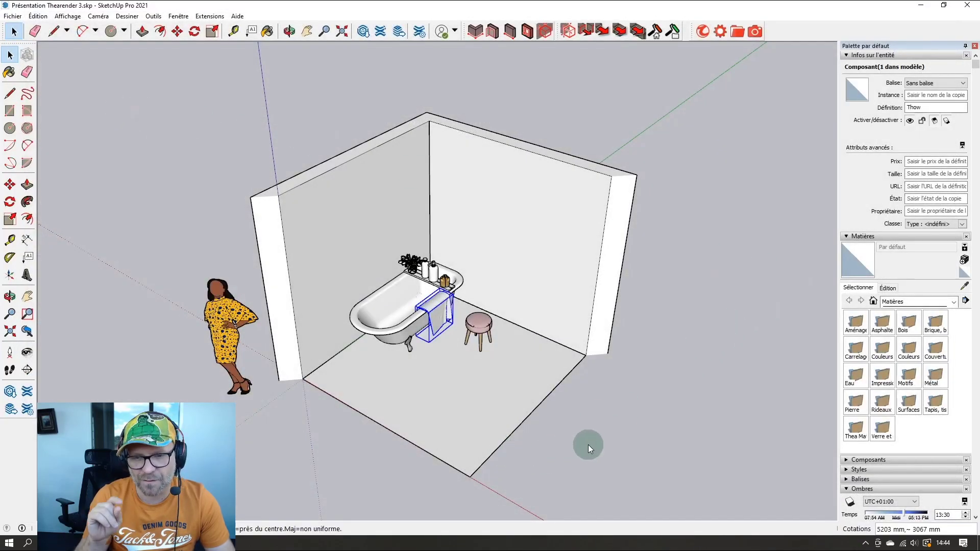
click(579, 445)
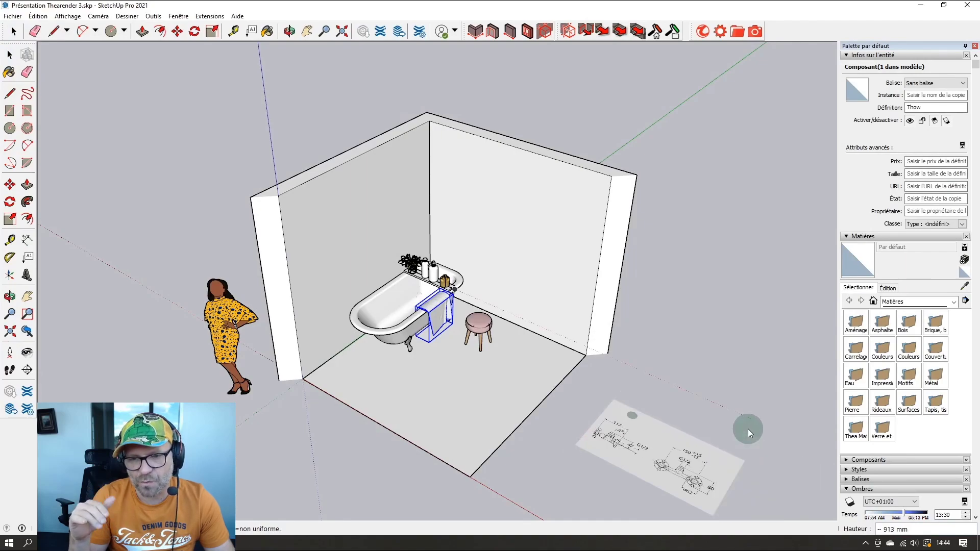
click(746, 431)
Step: Explode the imported tap drawing image and group its face and edges
right_click(656, 455)
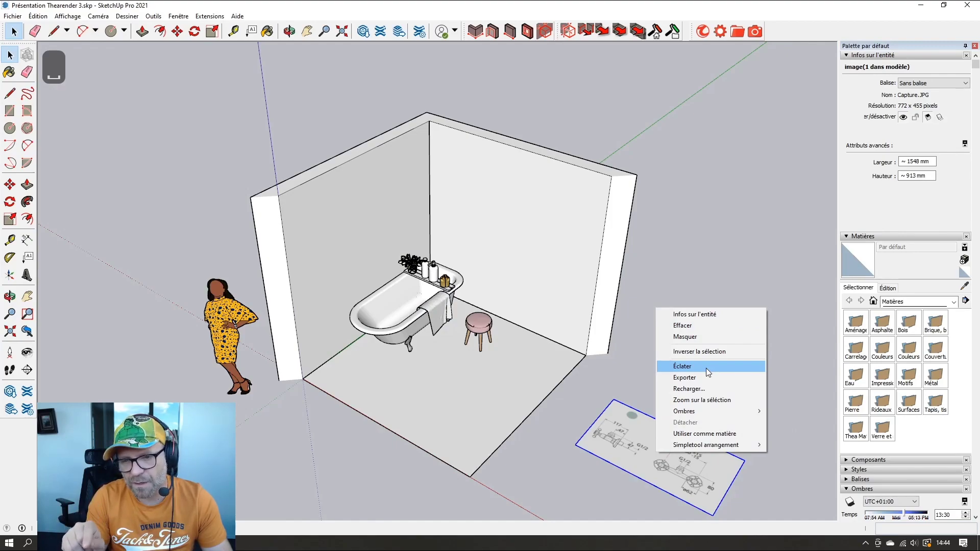
click(706, 366)
right_click(653, 435)
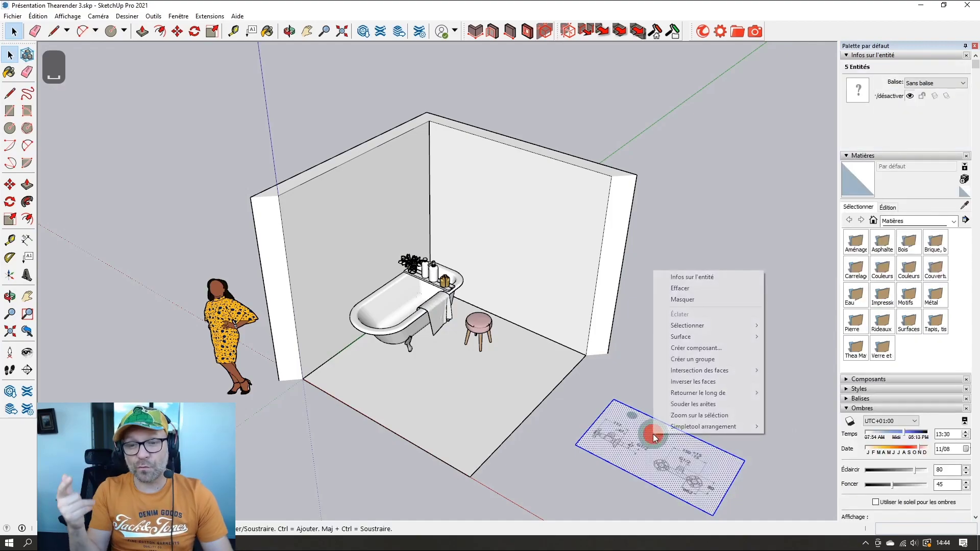
click(713, 361)
middle_drag(508, 376, 613, 503)
scroll(733, 367, up, 6)
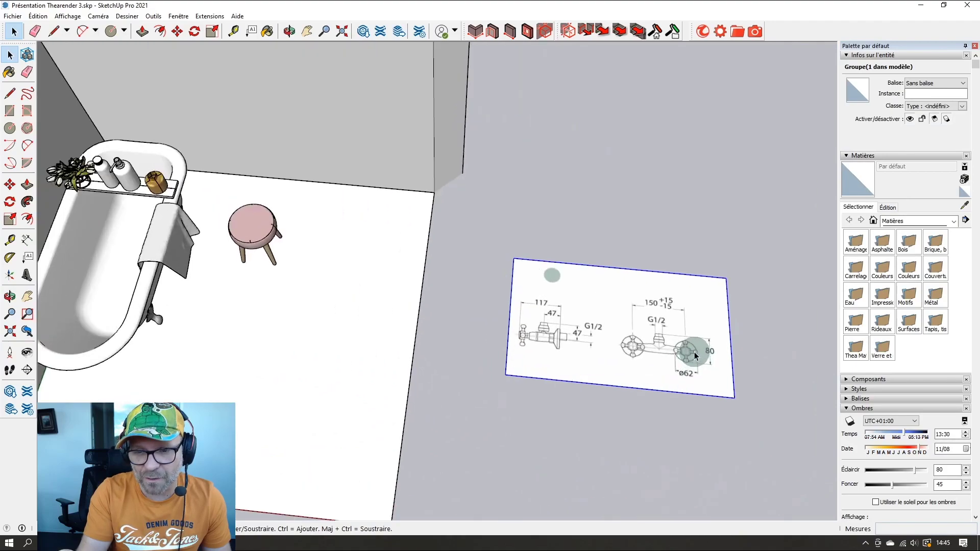
Step: Open the group of the imported tap drawing for editing
scroll(695, 355, up, 4)
click(698, 384)
middle_drag(490, 284, 312, 247)
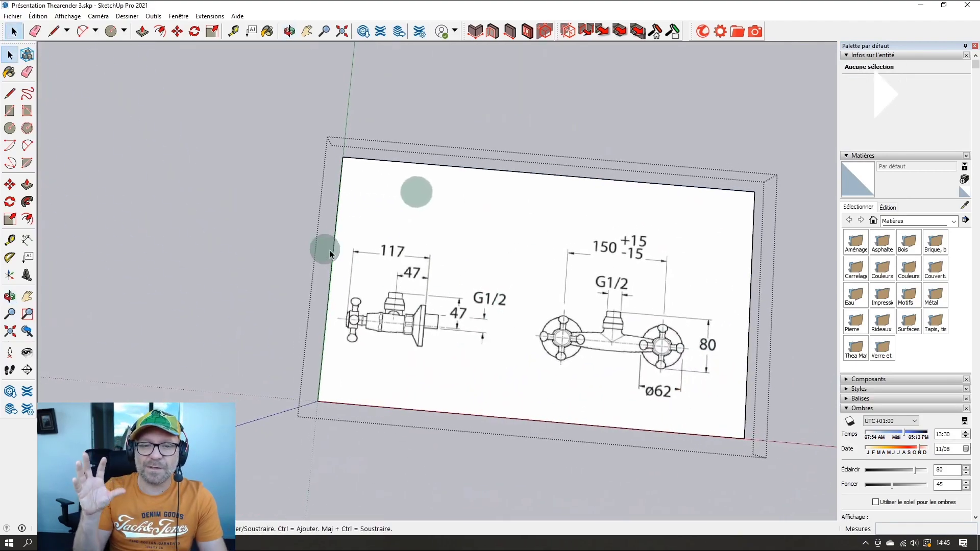
Step: Try to rescale the imported drawing from the 47 dimension of the tap's side view, and undo it
scroll(437, 304, up, 8)
key(t)
click(362, 304)
click(587, 324)
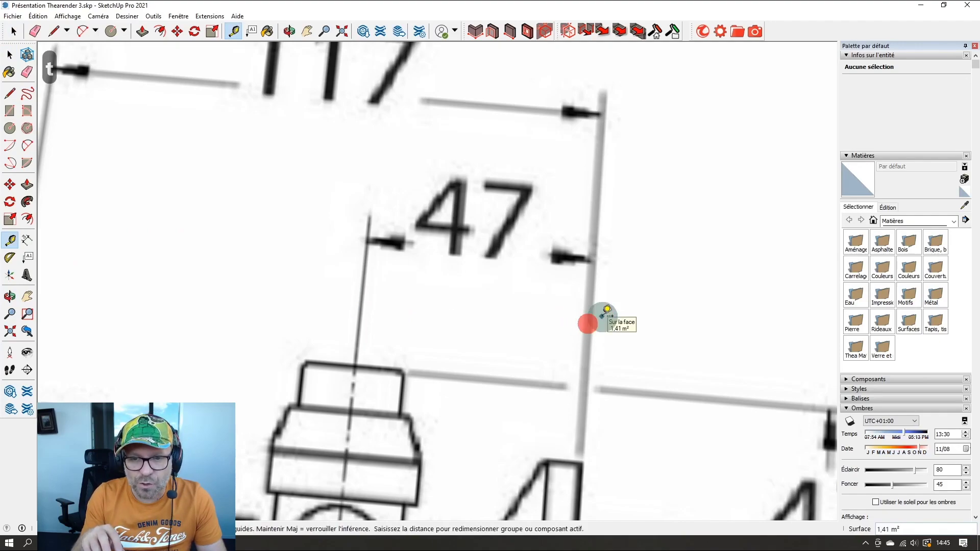
key(Return)
key(Return)
key(ctrl+z)
scroll(267, 164, down, 5)
mouse_move(383, 333)
middle_down()
mouse_move(412, 289)
mouse_move(385, 313)
mouse_move(385, 367)
middle_up()
key(t)
scroll(278, 322, up, 4)
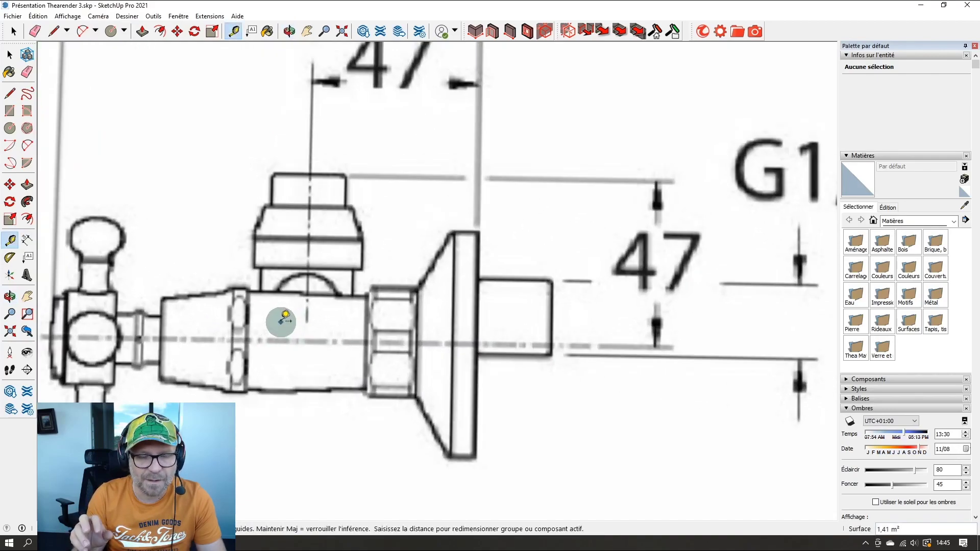
Step: Trace the upper half outline of the side-view tap with lines, from the centreline up the wall flange and along the body
key(l)
click(51, 336)
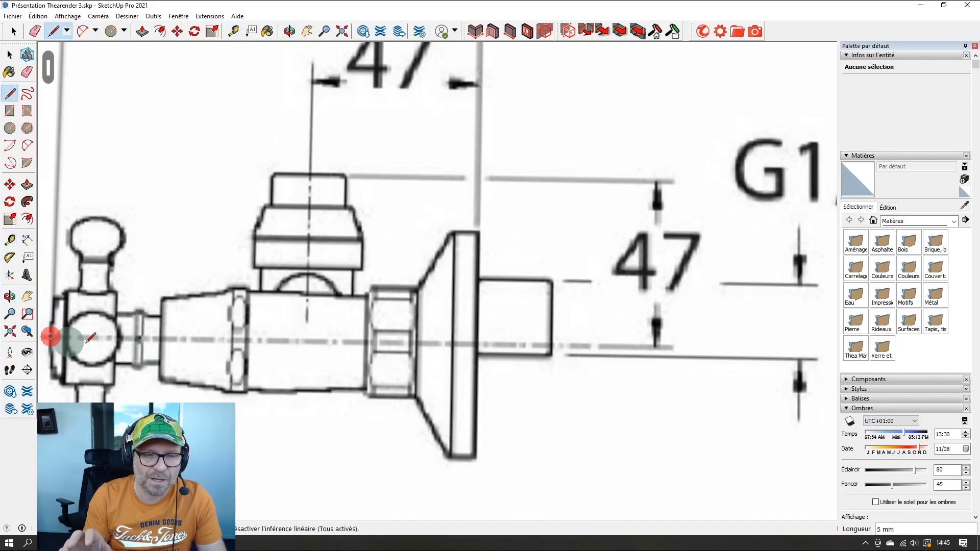
click(476, 343)
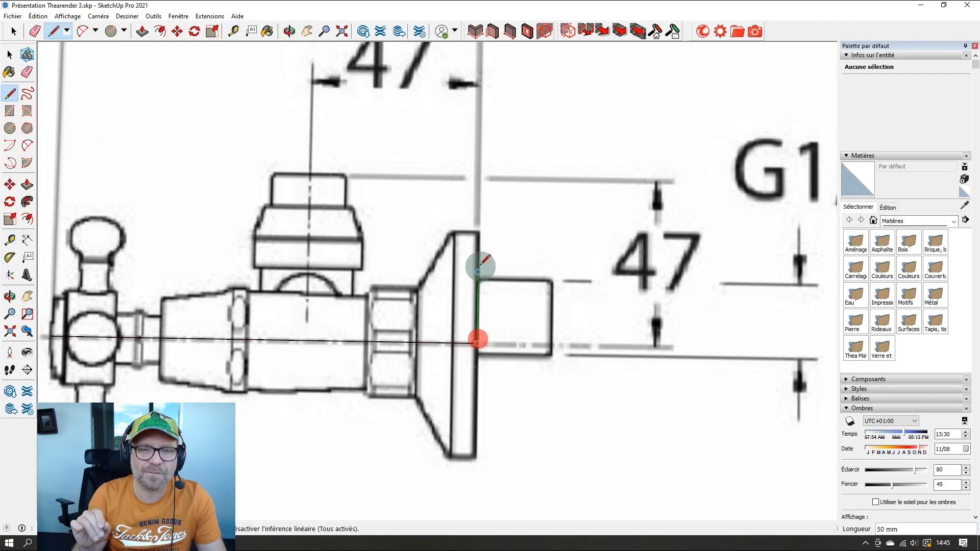
click(479, 232)
scroll(457, 227, up, 2)
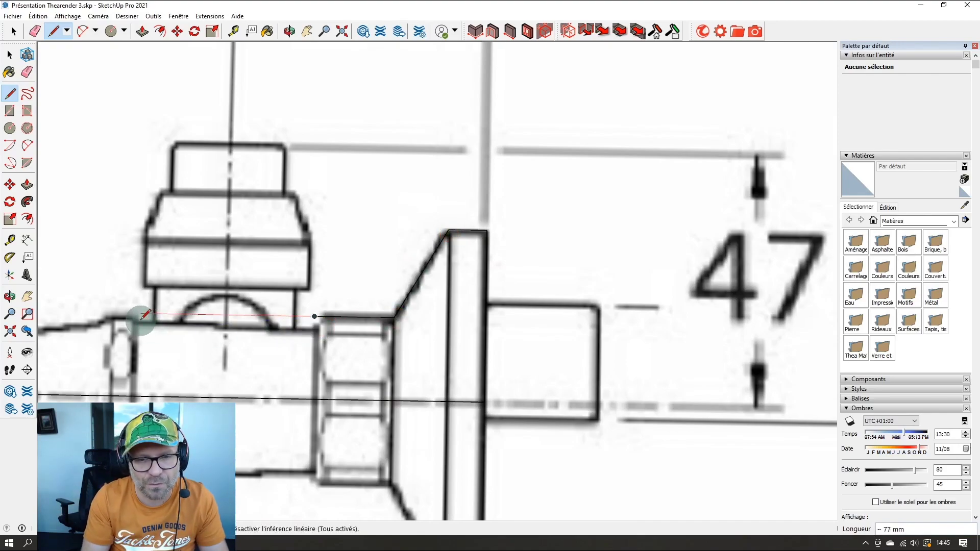
click(208, 315)
scroll(376, 328, up, 1)
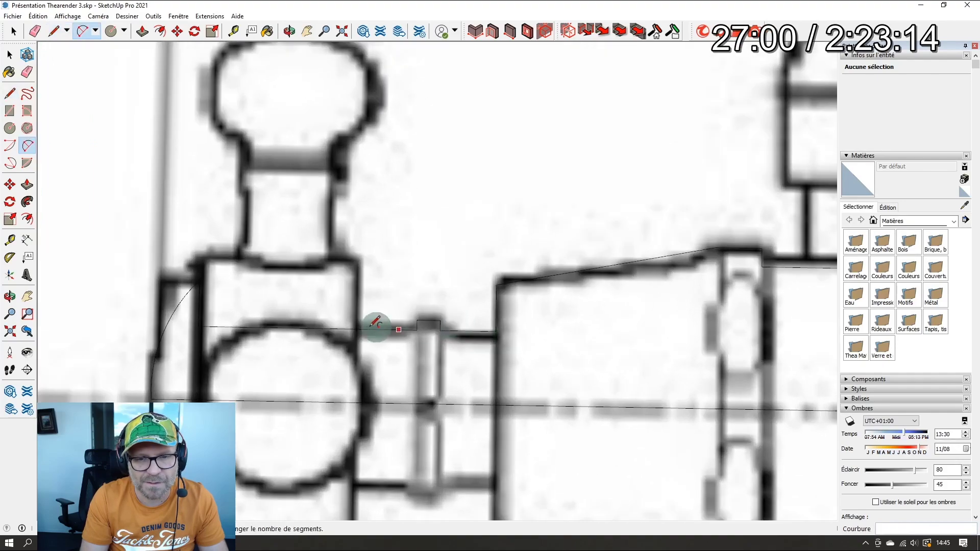
Step: Redraw the sloping edge of the tapered tap body with the Arc tool and erase the straight line it replaces
scroll(375, 329, down, 1)
scroll(362, 329, down, 3)
scroll(403, 330, up, 4)
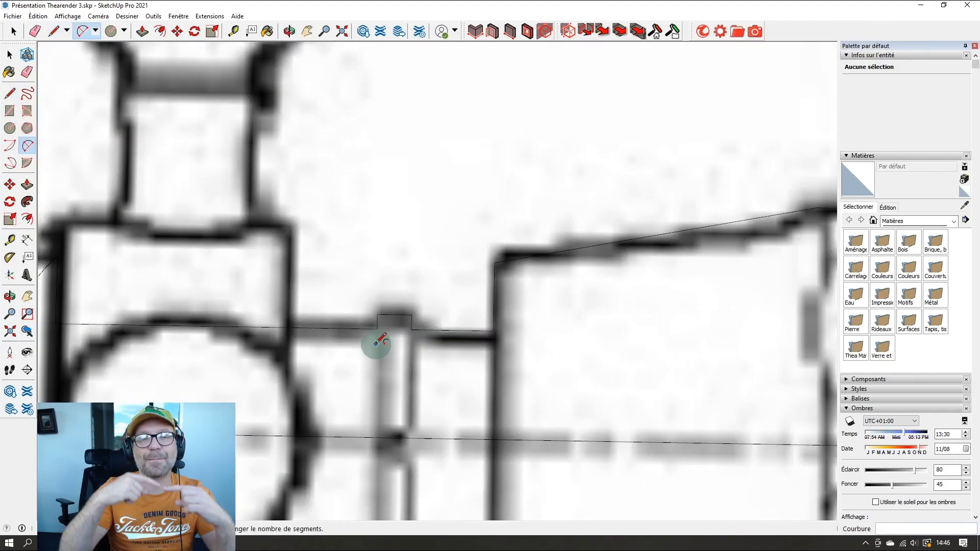
scroll(376, 343, down, 3)
scroll(367, 316, up, 1)
click(362, 323)
scroll(543, 290, up, 2)
click(527, 294)
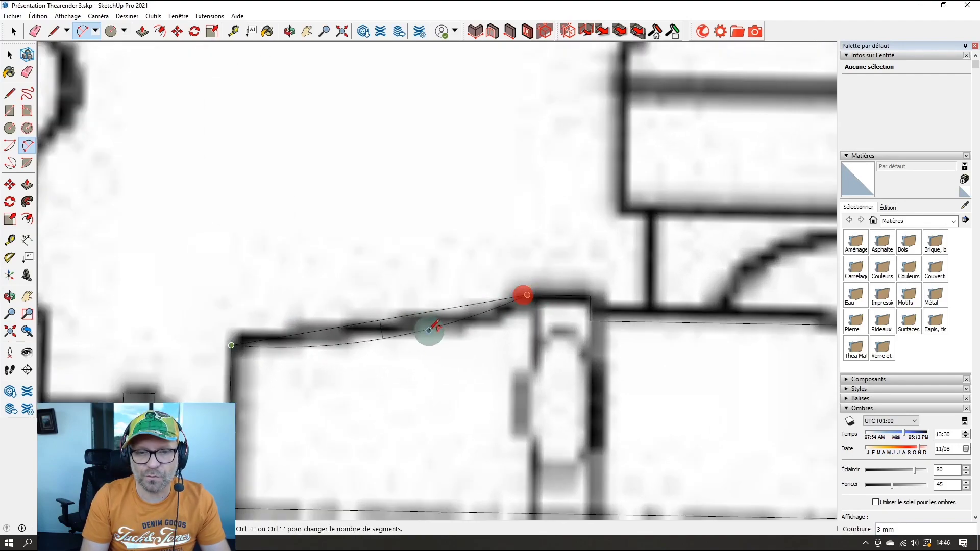
scroll(429, 331, up, 2)
key(e)
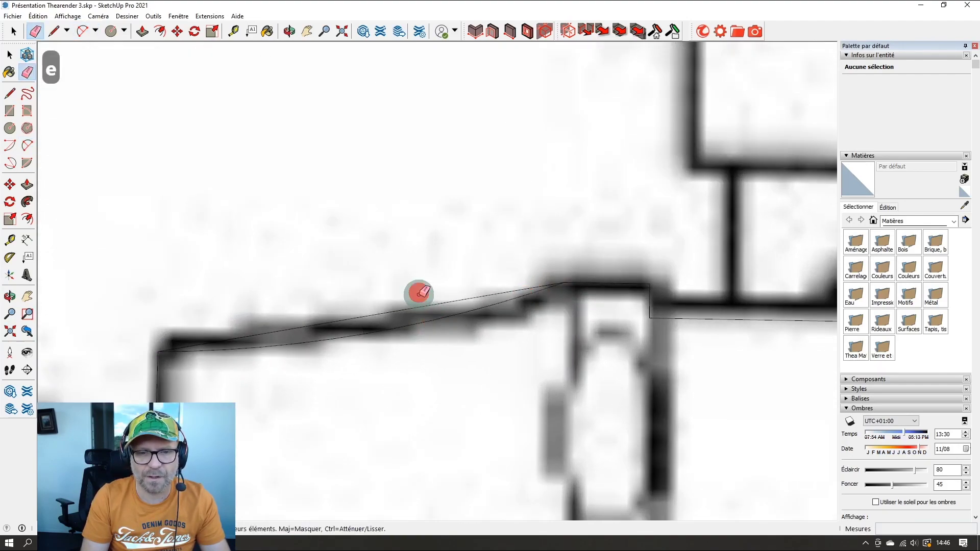
click(435, 305)
scroll(383, 284, down, 4)
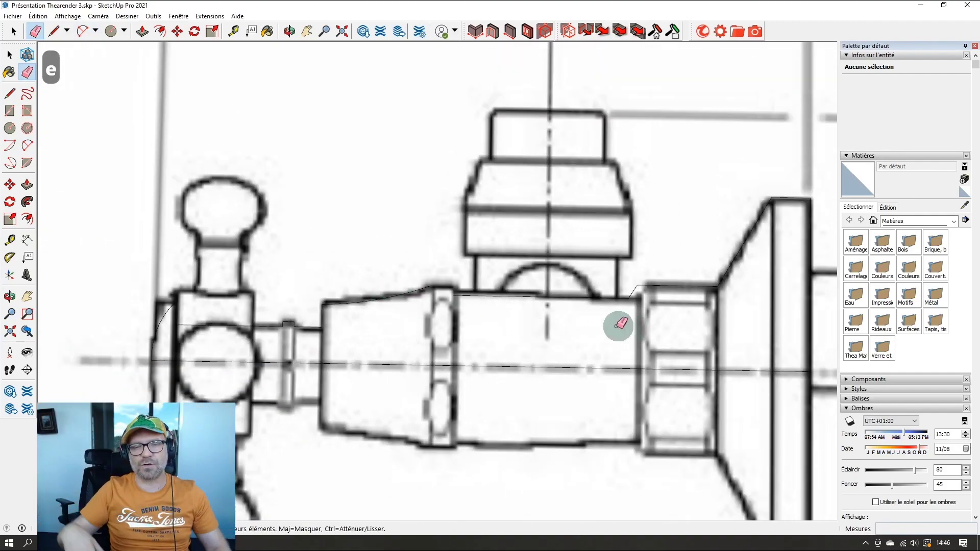
Step: Select the traced half-profile face with its outline edges, without the drawing's face, and turn it into a component
key(l)
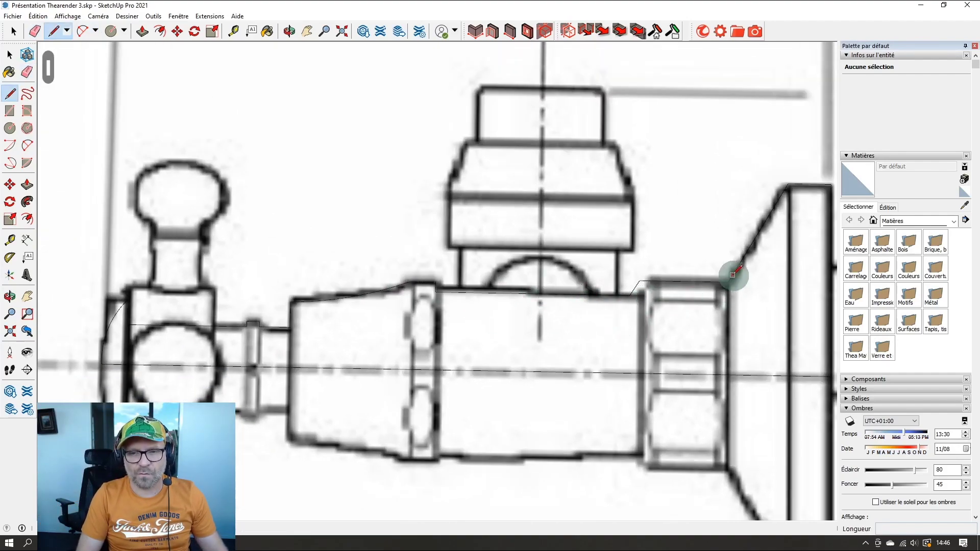
scroll(567, 309, down, 2)
click(706, 233)
key(space)
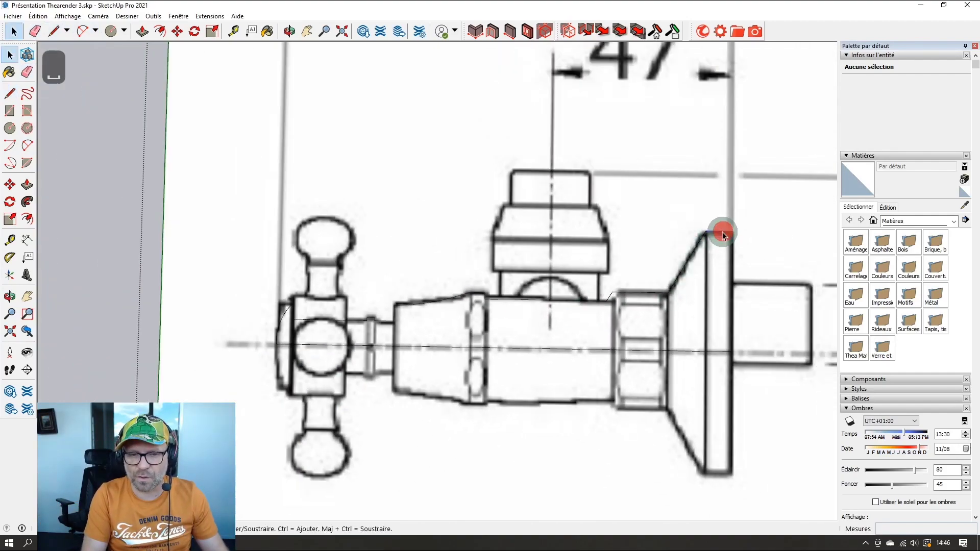
triple_click(721, 233)
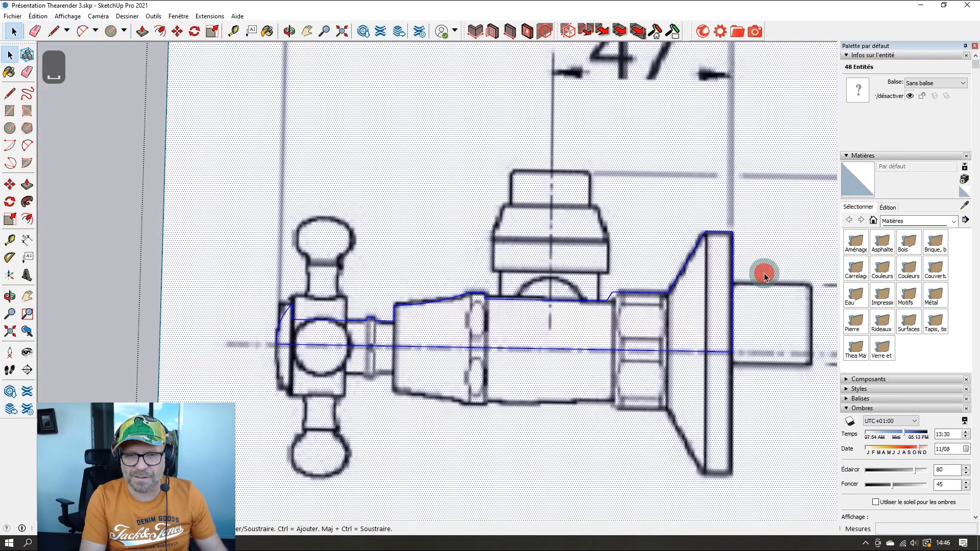
triple_click(694, 309)
double_click(693, 312)
mouse_move(721, 330)
middle_down()
mouse_move(700, 285)
mouse_move(711, 274)
mouse_move(715, 324)
middle_up()
scroll(613, 296, up, 2)
scroll(613, 296, up, 2)
scroll(682, 309, down, 1)
scroll(507, 292, down, 5)
scroll(498, 302, down, 3)
scroll(500, 320, up, 2)
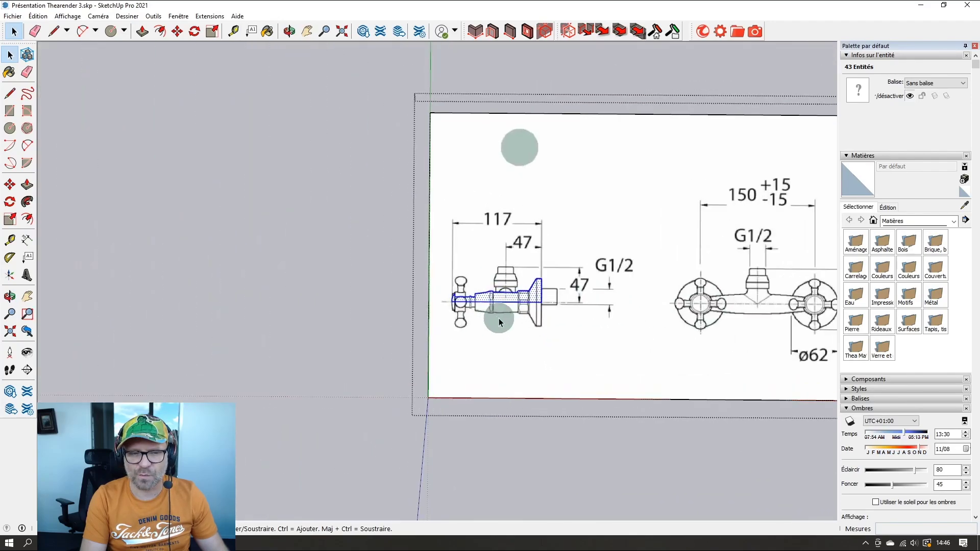
scroll(499, 322, up, 1)
mouse_move(517, 312)
middle_down()
mouse_move(547, 321)
mouse_move(646, 267)
mouse_move(550, 277)
middle_up()
scroll(553, 276, up, 4)
scroll(553, 276, down, 3)
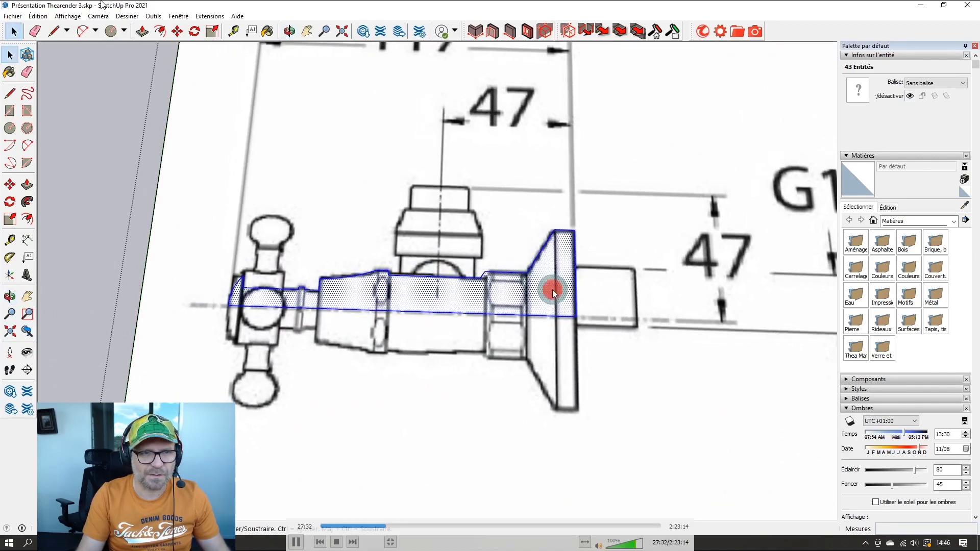
right_click(553, 289)
click(603, 373)
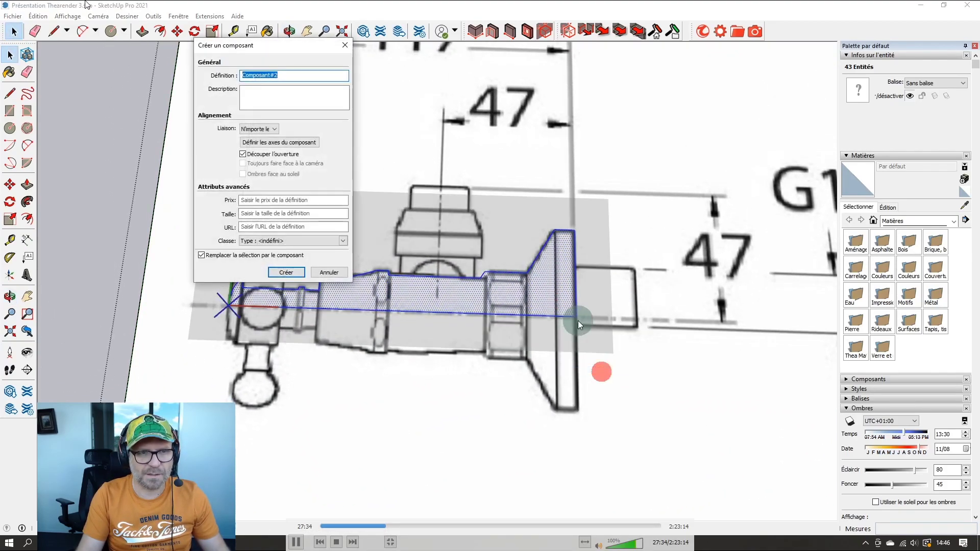
click(284, 273)
Step: Draw a large circle perpendicular to the tap's axis, centred on the flange end of the centreline
middle_drag(641, 361, 407, 320)
key(c)
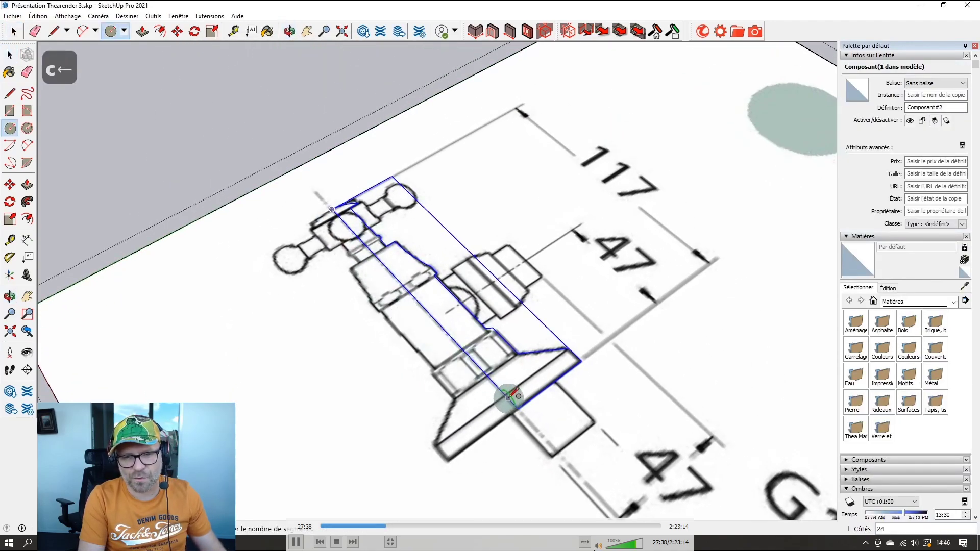
click(677, 300)
key(space)
middle_drag(564, 353, 587, 332)
Step: Revolve the half profile inside its component around the circle with Follow Me to form the solid tap body
click(534, 313)
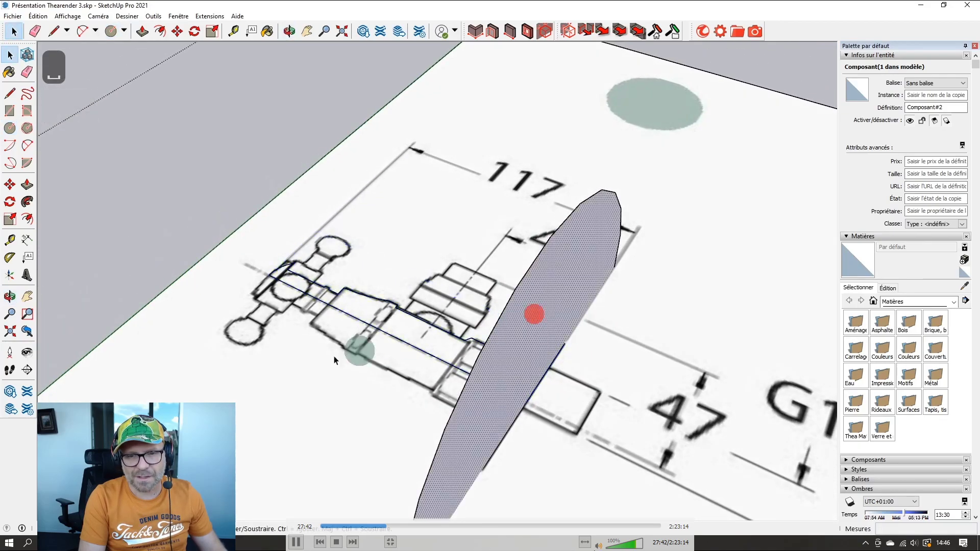
click(27, 204)
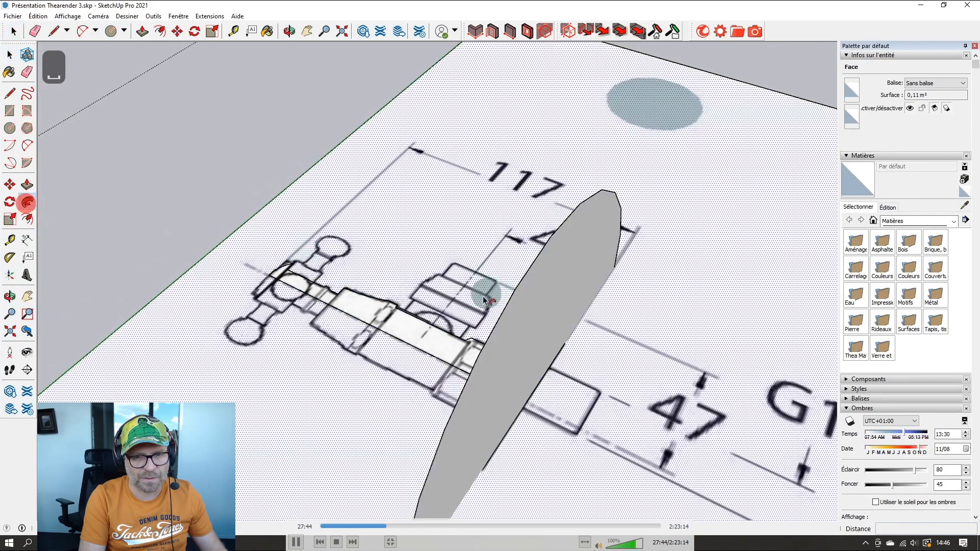
right_click(376, 320)
click(436, 115)
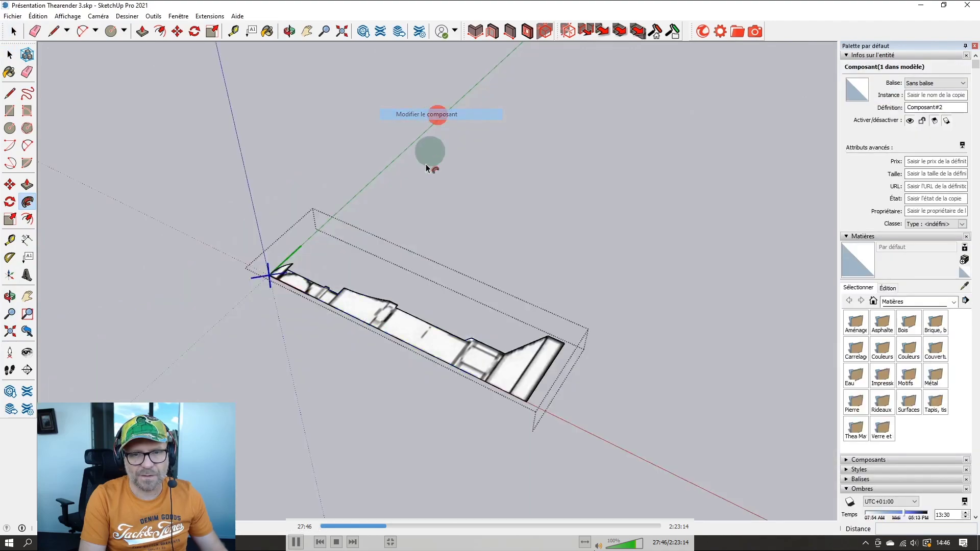
click(394, 320)
key(space)
key(Escape)
mouse_move(419, 347)
middle_down()
mouse_move(428, 294)
mouse_move(558, 396)
mouse_move(612, 354)
middle_up()
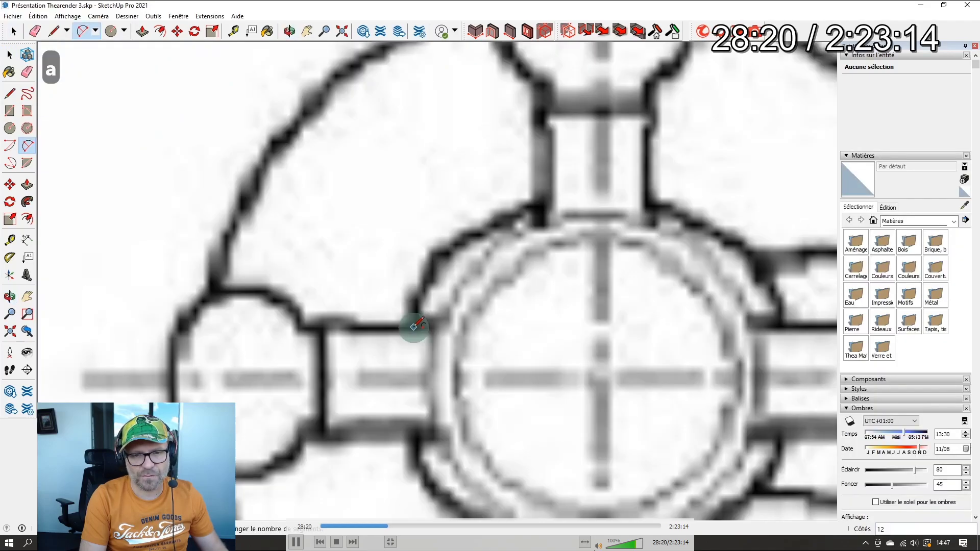
key(Right)
key(Right)
key(Right)
key(Right)
key(Right)
key(Right)
key(Right)
key(Right)
key(Right)
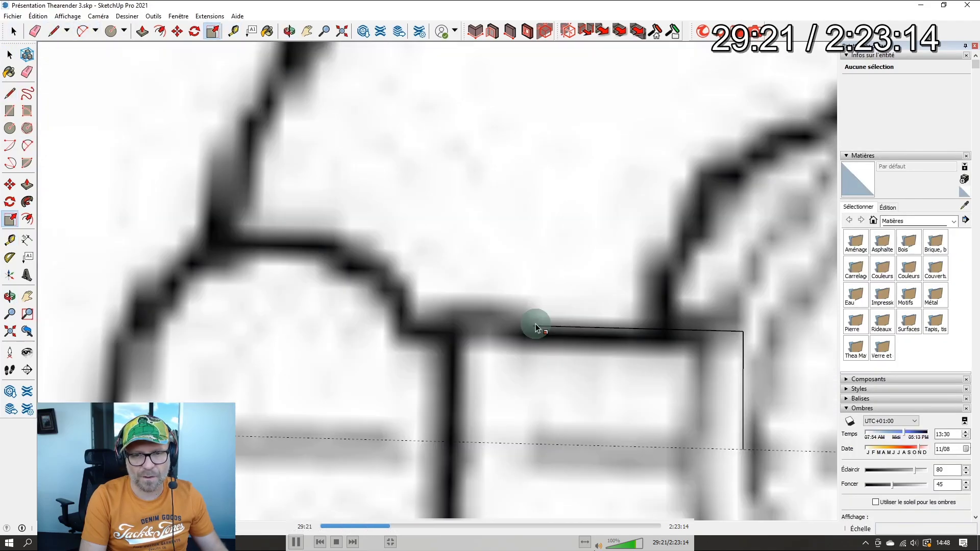
key(Right)
key(Right)
key(Right)
key(Right)
key(Right)
key(Right)
key(Right)
key(Right)
key(Right)
key(Right)
key(Right)
key(Right)
key(Right)
key(Right)
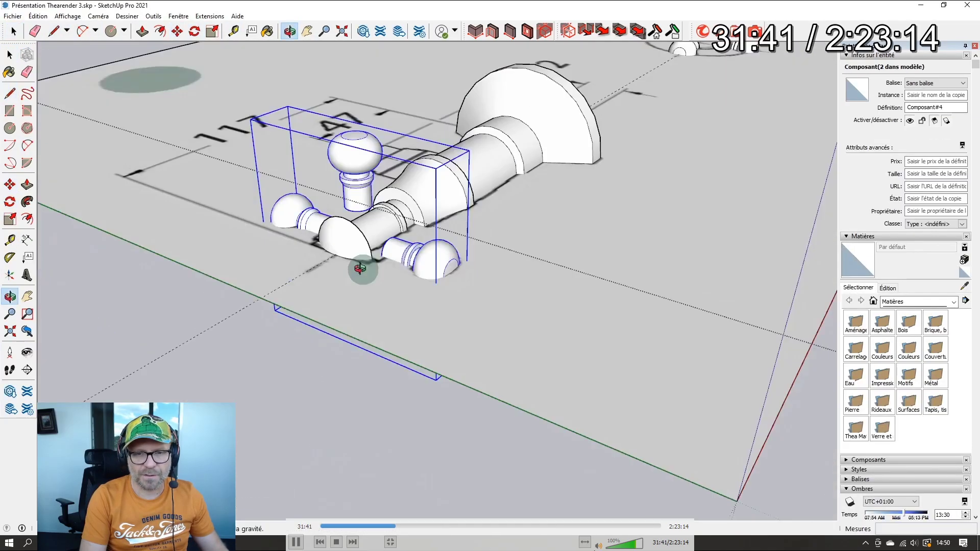
key(Right)
key(Right)
key(Right)
key(Right)
key(Right)
key(Right)
key(Right)
key(Right)
key(Right)
key(Right)
key(Right)
key(Right)
key(Right)
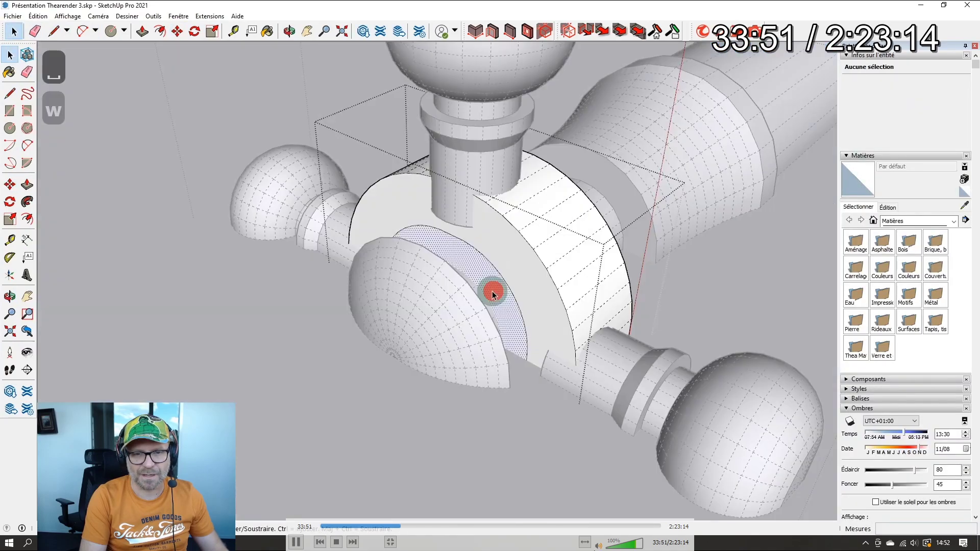
key(Right)
key(Right)
key(Right)
key(Right)
key(Right)
key(Right)
key(Right)
key(Right)
key(Right)
key(Right)
key(Right)
key(Right)
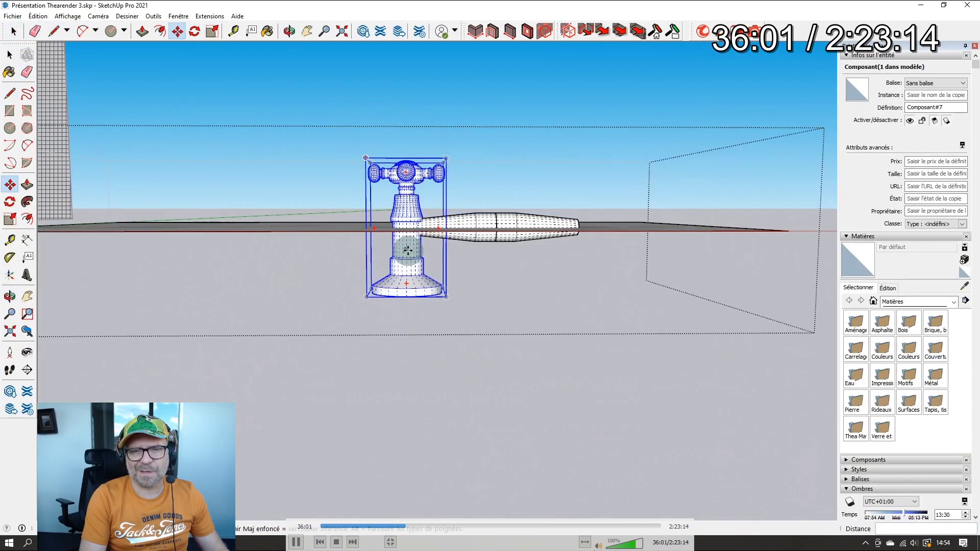
key(Right)
key(Right)
key(Right)
key(Right)
key(Right)
key(Right)
key(Right)
key(Right)
key(Right)
key(Right)
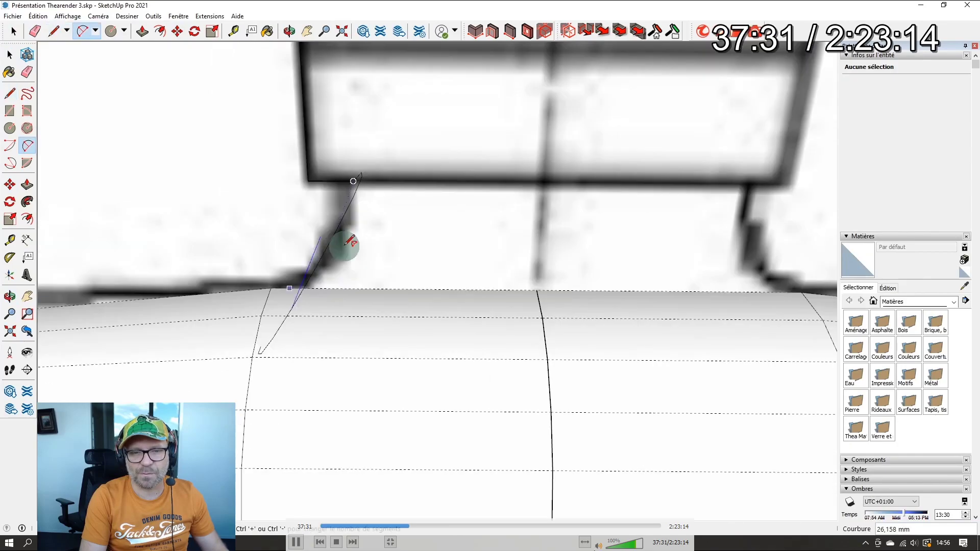
key(Right)
key(Right)
key(Right)
key(Right)
key(Right)
key(Right)
key(Right)
key(Right)
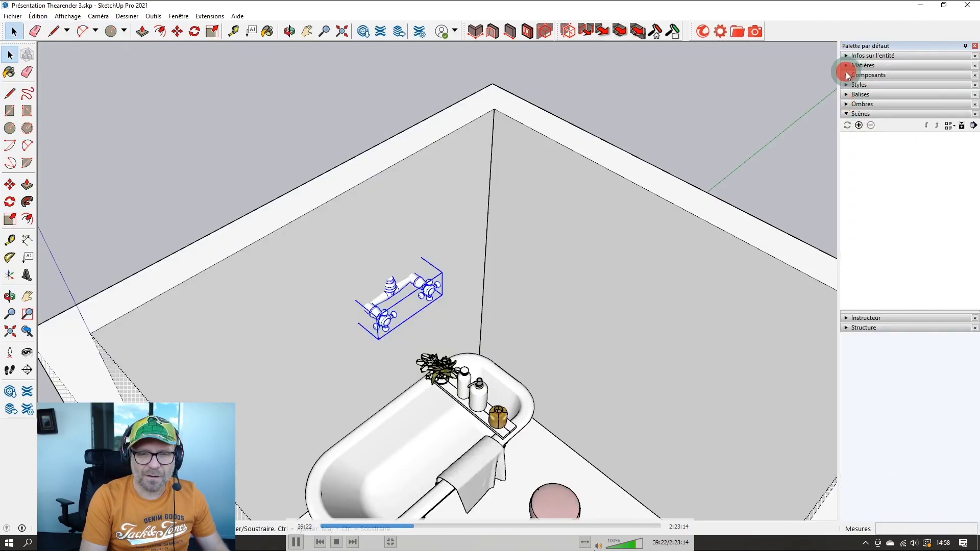
key(Right)
key(Right)
key(Right)
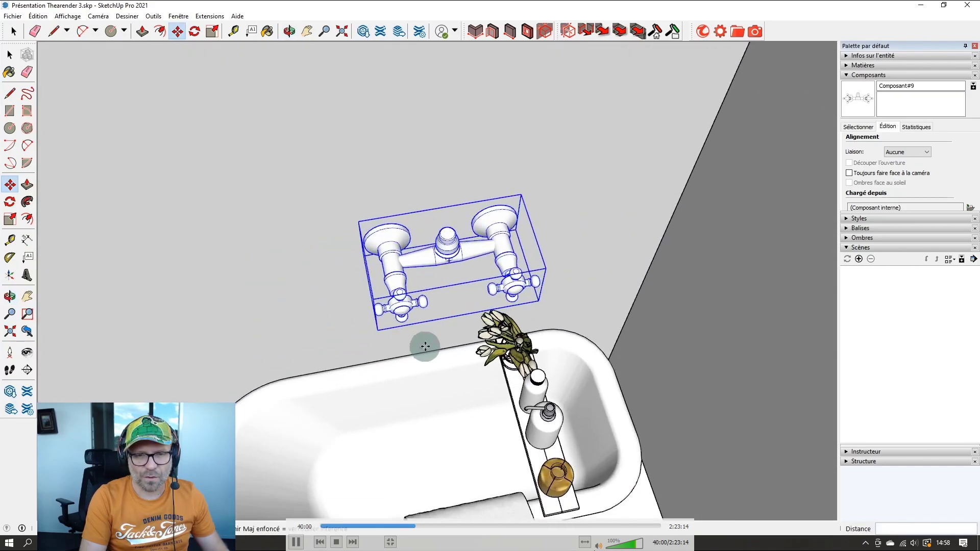
key(Right)
key(Right)
key(Right)
key(Right)
key(Right)
key(Right)
key(Right)
key(Right)
key(Right)
key(Right)
key(Right)
key(Right)
key(Right)
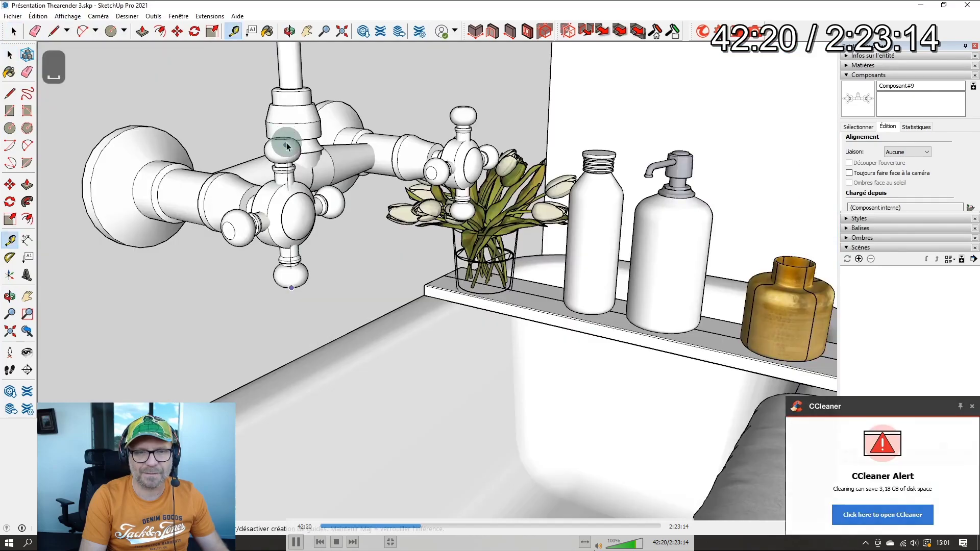
key(Right)
key(Right)
key(Right)
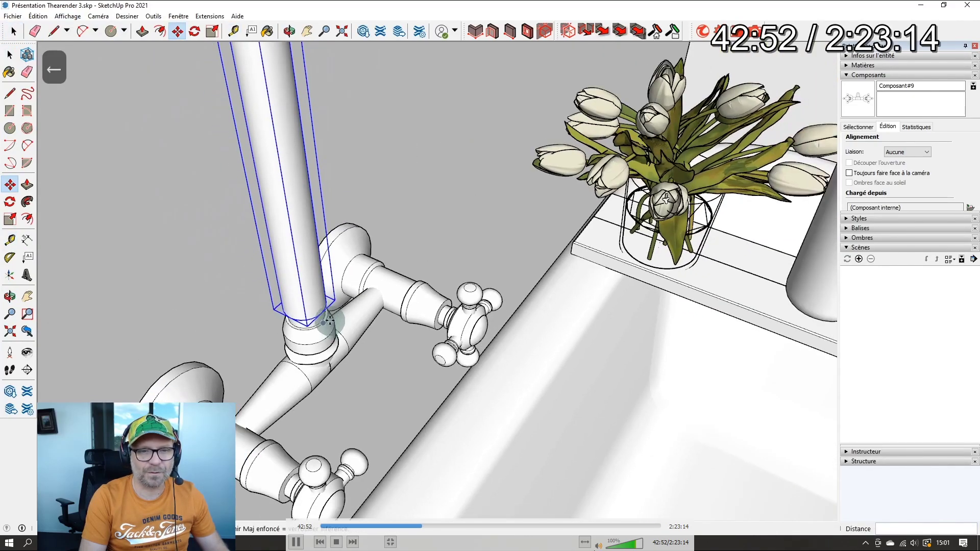
key(Right)
key(Right)
key(Right)
key(Right)
key(Right)
key(Right)
key(Right)
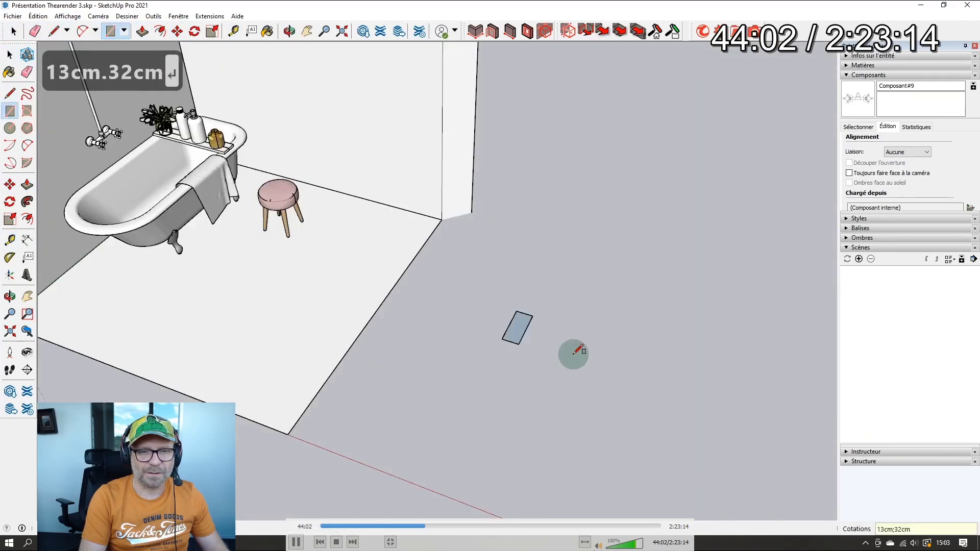
key(Right)
key(Right)
key(Right)
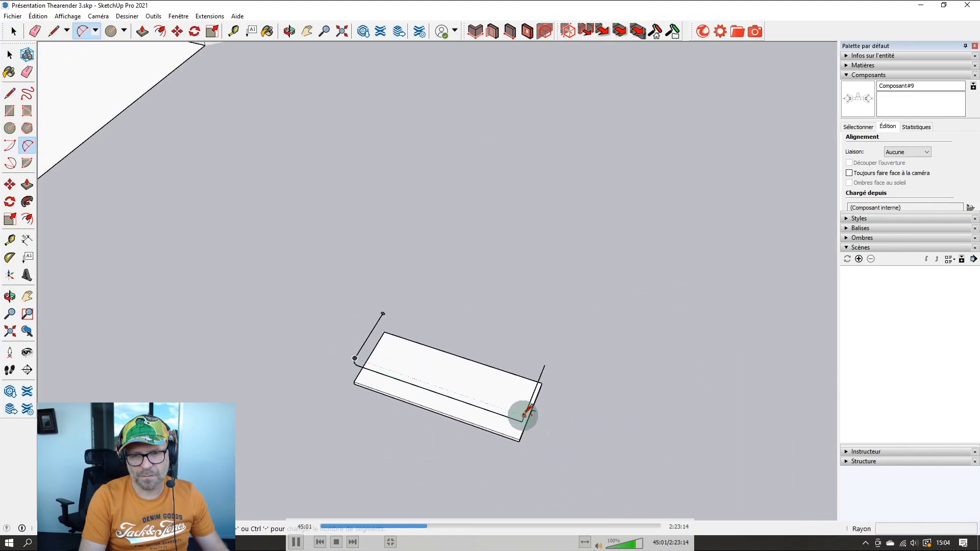
Step: Round the remaining corner of the rail path with an arc and sweep the small circle along it with Follow Me to form the basket's tubular rail
scroll(521, 416, up, 5)
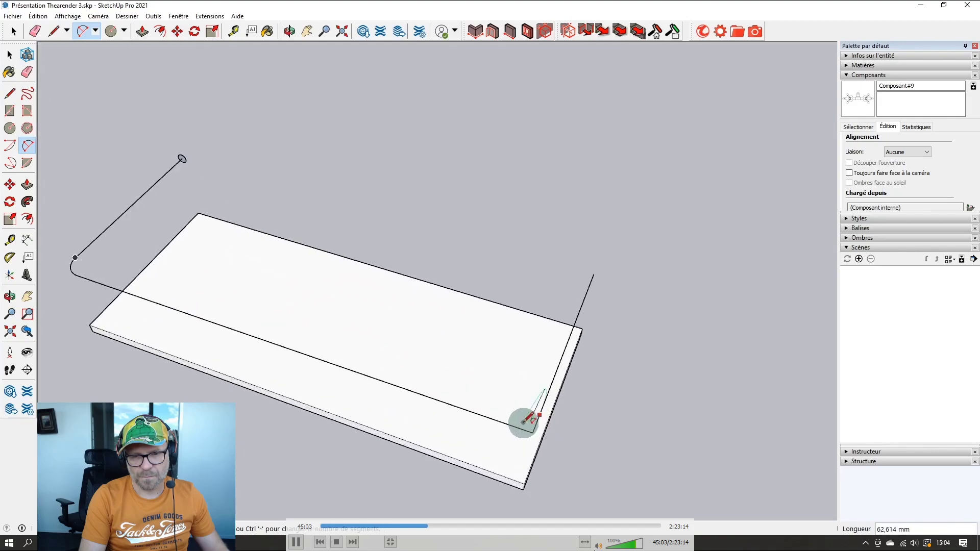
scroll(515, 426, down, 3)
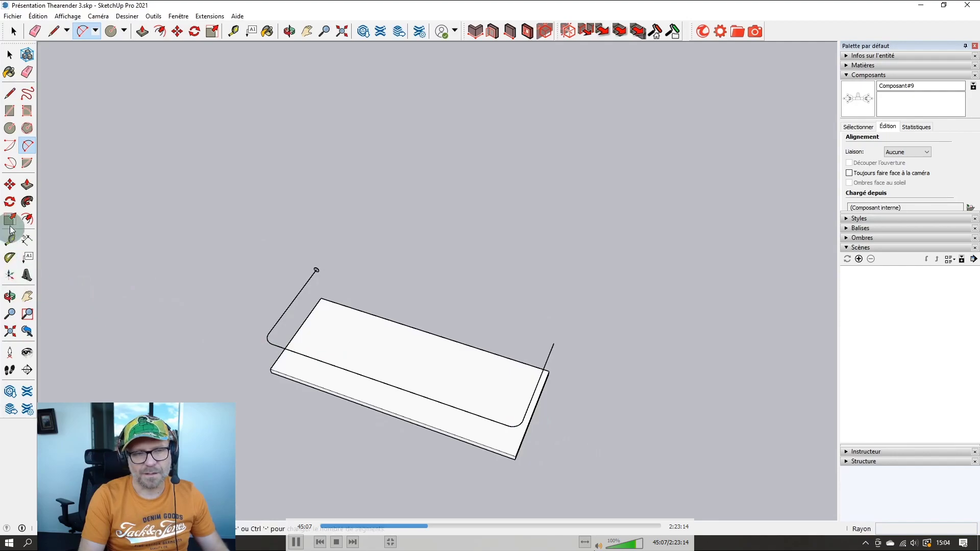
scroll(322, 280, up, 4)
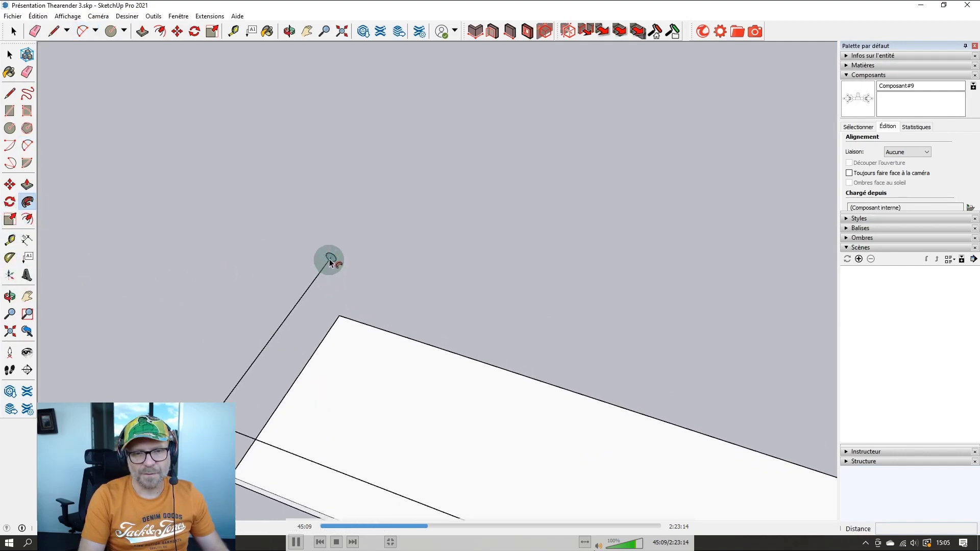
click(330, 262)
scroll(252, 306, down, 5)
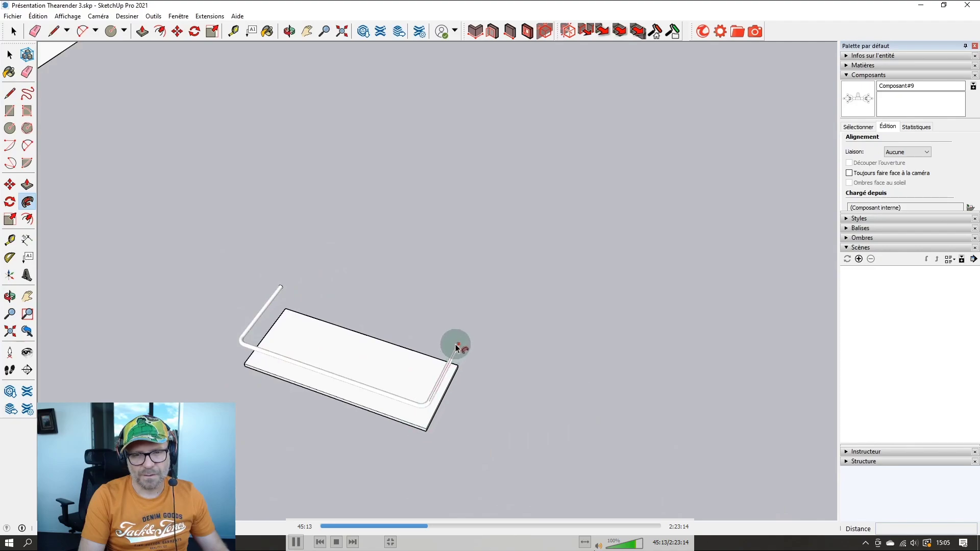
click(439, 393)
middle_drag(439, 393, 422, 267)
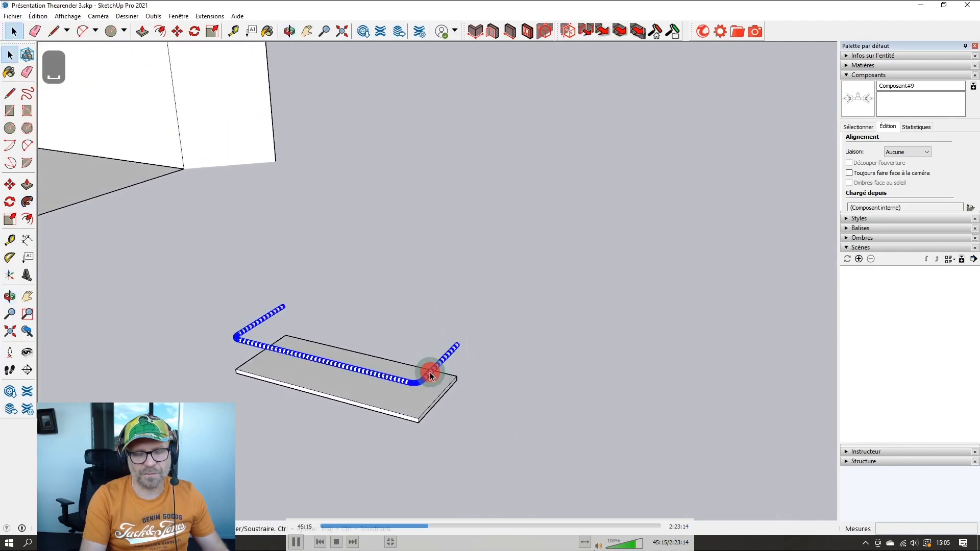
key(Right)
key(Right)
key(Right)
key(Right)
key(Right)
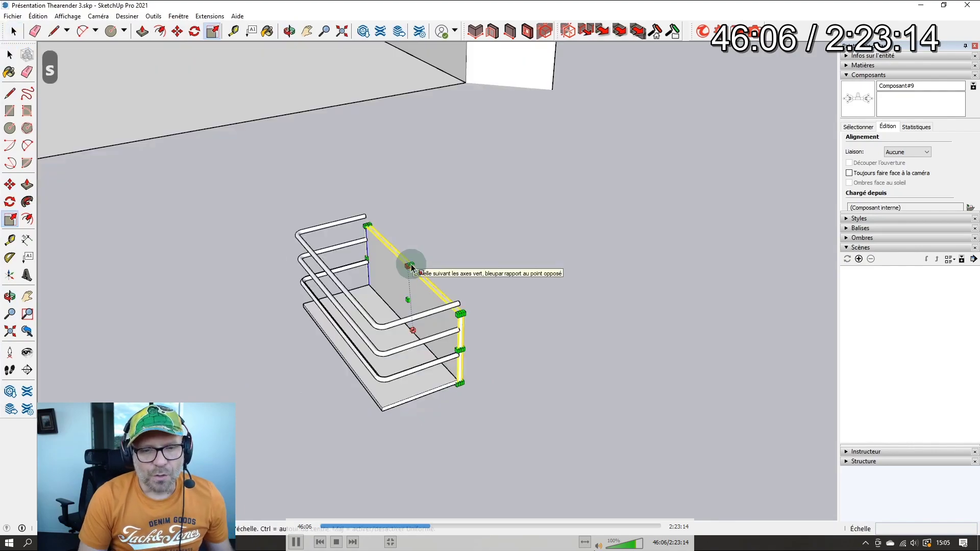
key(Right)
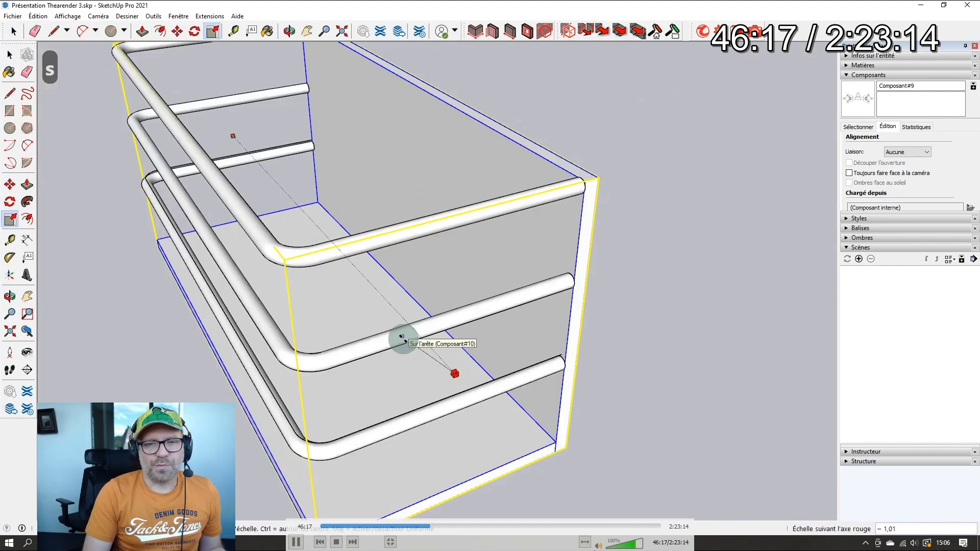
key(Right)
key(Right)
key(Right)
key(Right)
key(Right)
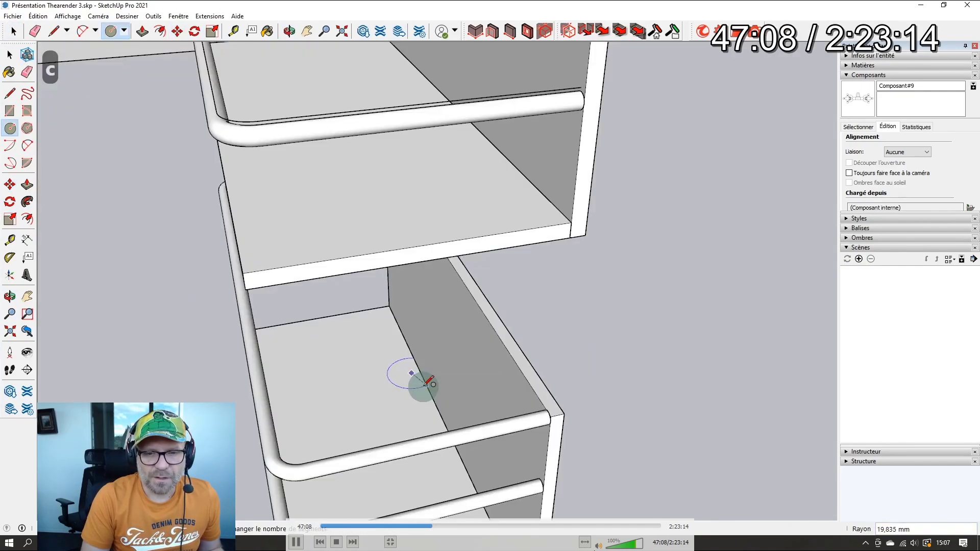
key(Right)
key(Right)
key(Right)
key(Right)
key(Right)
key(Right)
key(Right)
key(Right)
key(Right)
key(Right)
key(Right)
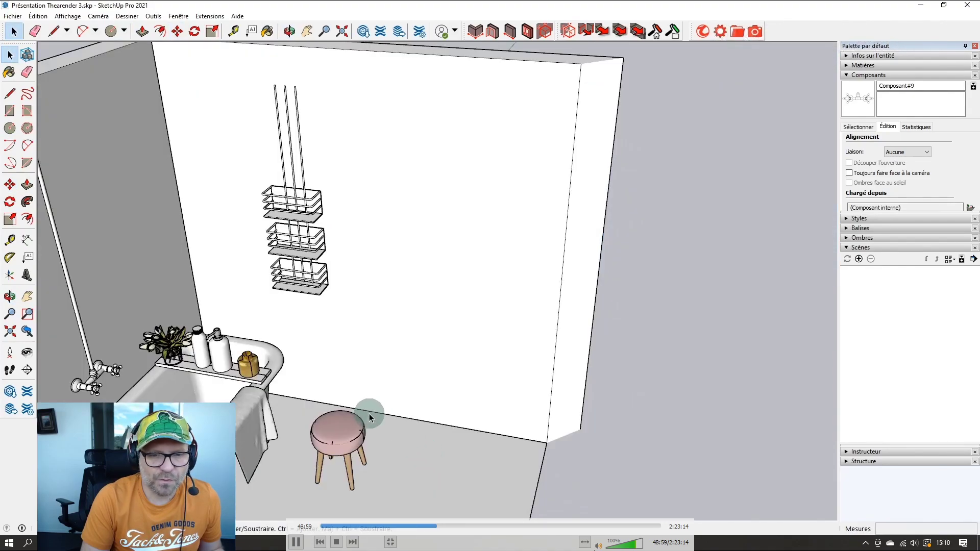
key(Right)
key(Right)
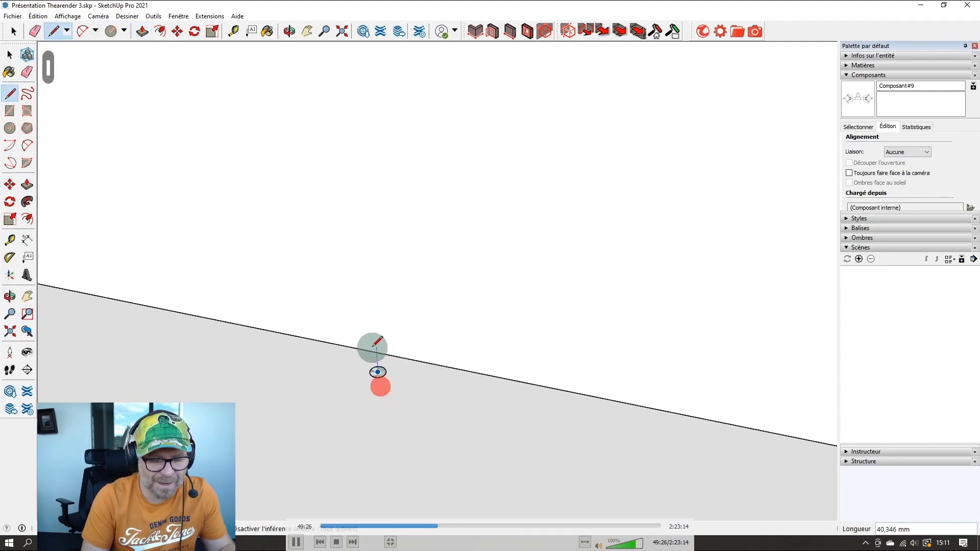
key(space)
key(Left)
key(Left)
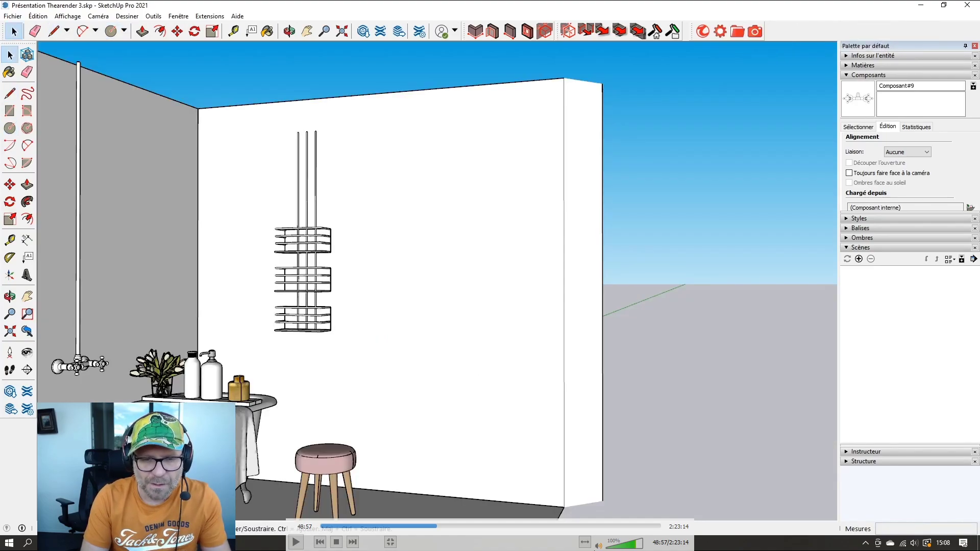
key(space)
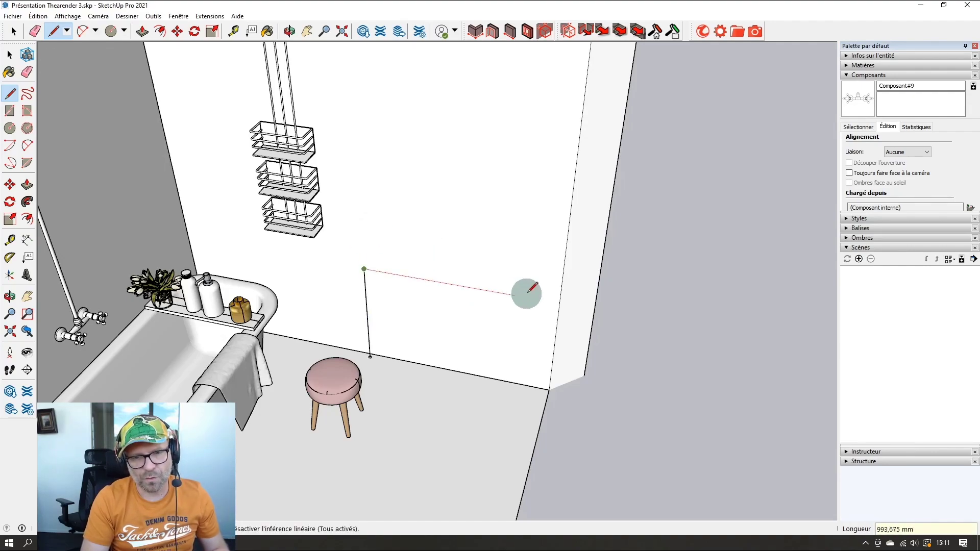
key(Right)
key(Right)
key(Right)
key(Right)
key(Right)
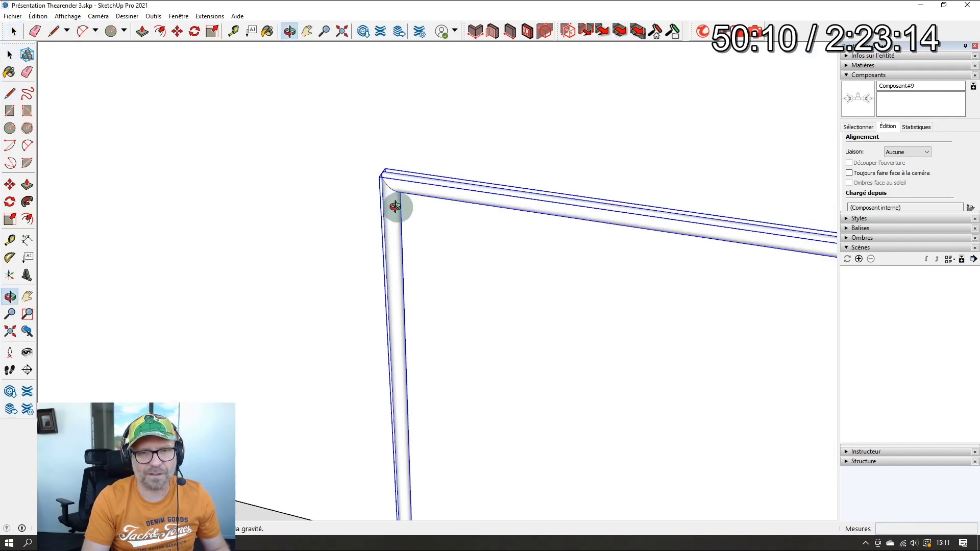
key(Right)
key(Right)
key(Right)
key(Right)
key(Right)
key(Right)
key(Right)
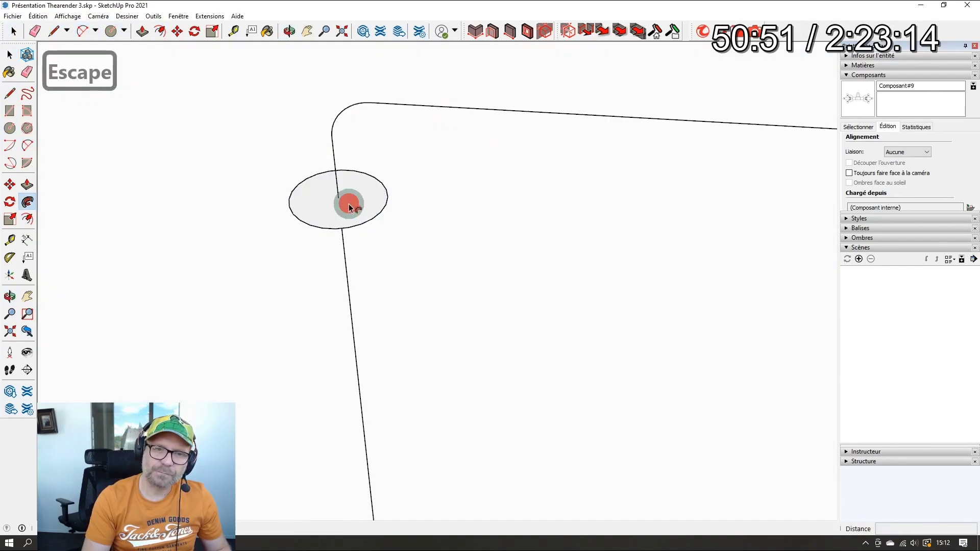
key(Right)
key(Right)
key(Right)
key(Right)
key(Right)
key(Right)
key(Right)
key(Right)
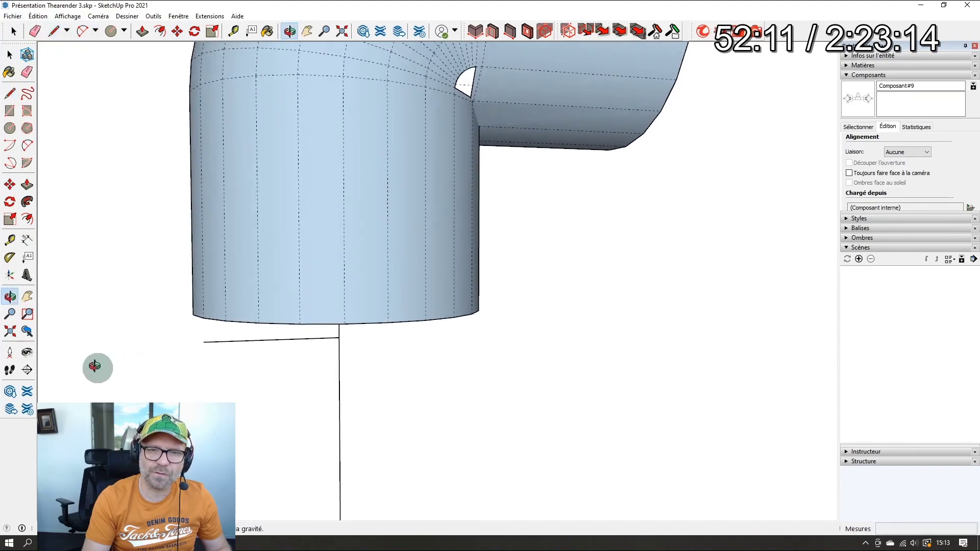
key(Right)
key(Right)
key(Right)
key(Right)
key(Right)
key(Right)
key(Right)
key(Right)
key(Right)
key(Right)
key(Right)
key(Right)
key(Right)
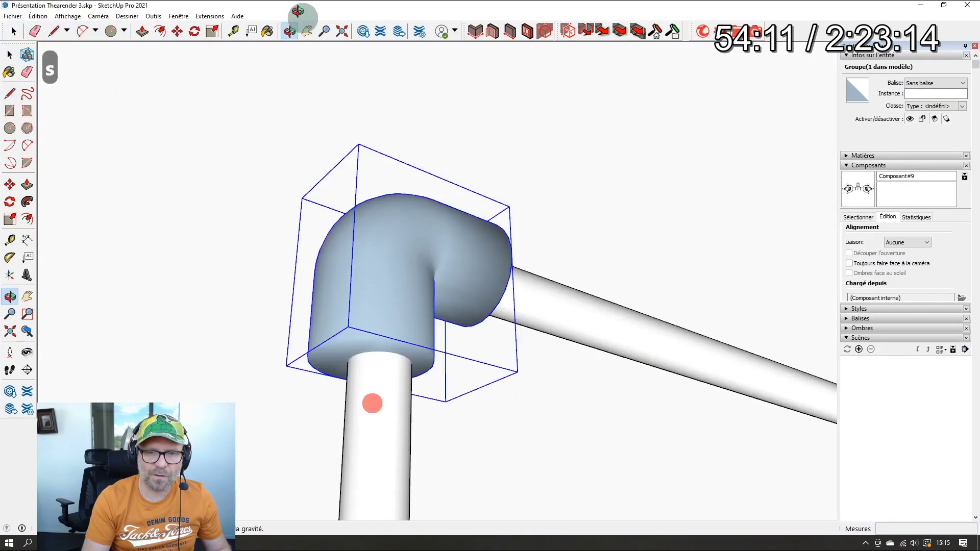
key(Right)
key(Right)
key(Right)
key(Right)
key(Right)
key(Right)
key(Right)
key(Right)
key(Right)
key(Right)
key(Right)
key(Right)
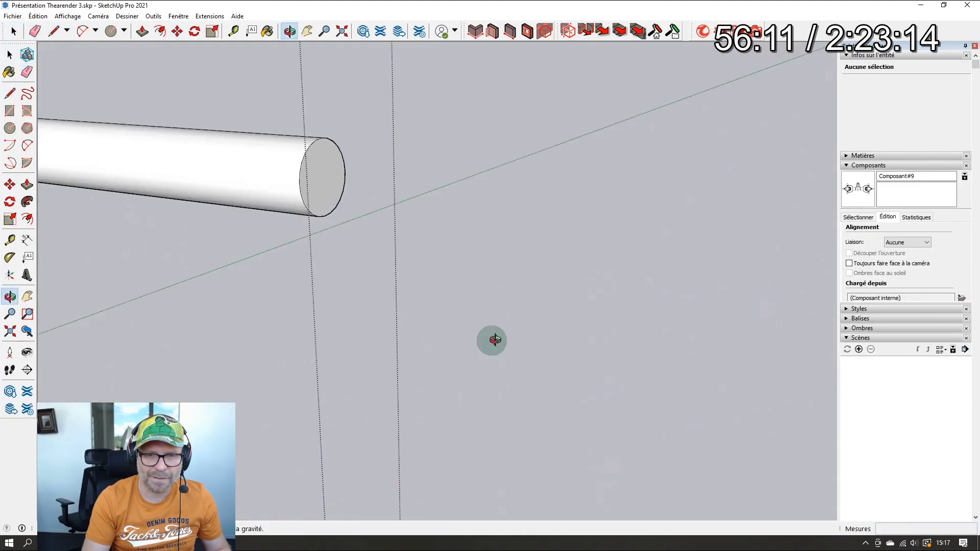
key(Right)
key(Right)
key(Right)
key(Right)
key(Right)
key(Right)
key(Right)
key(Right)
key(Right)
key(Right)
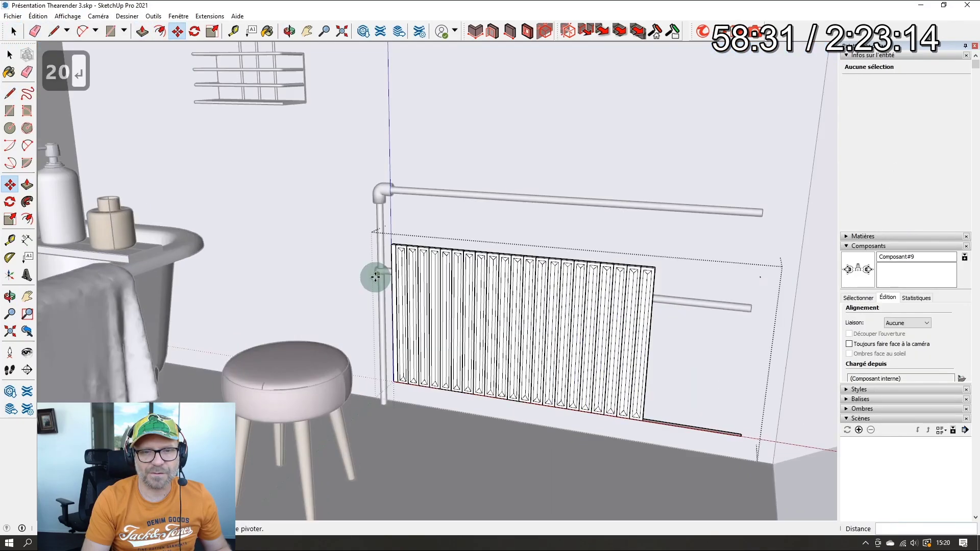
key(Left)
key(Left)
key(Left)
key(Left)
key(Left)
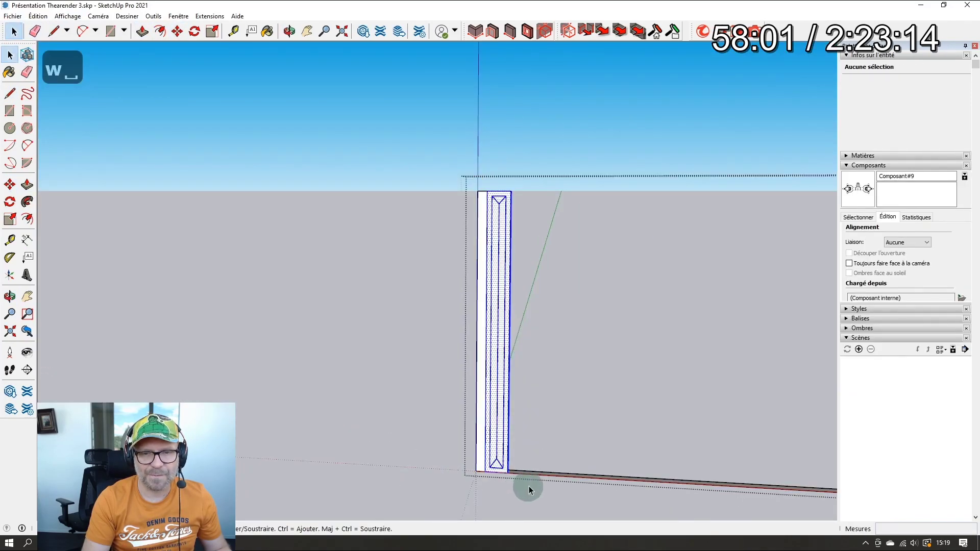
key(Left)
key(Left)
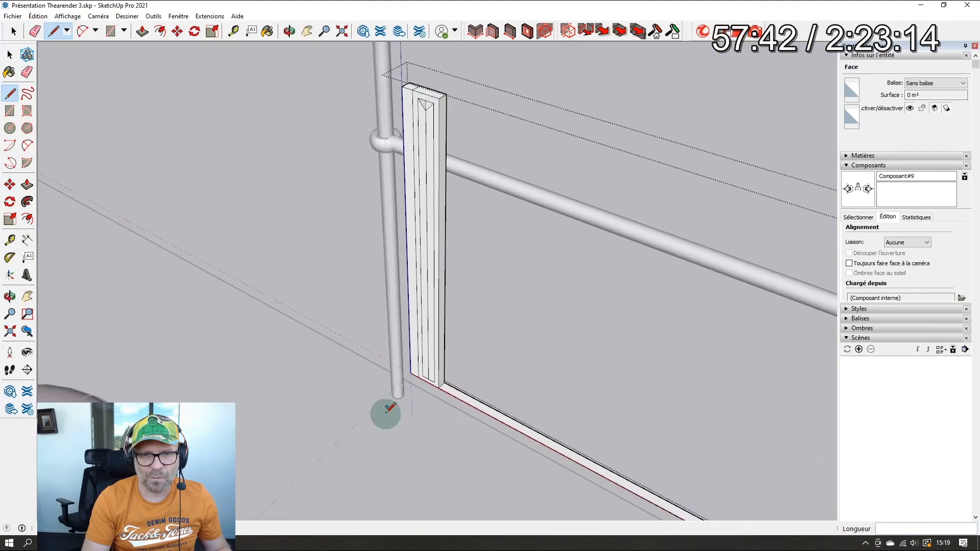
key(Left)
key(Left)
key(Left)
key(Left)
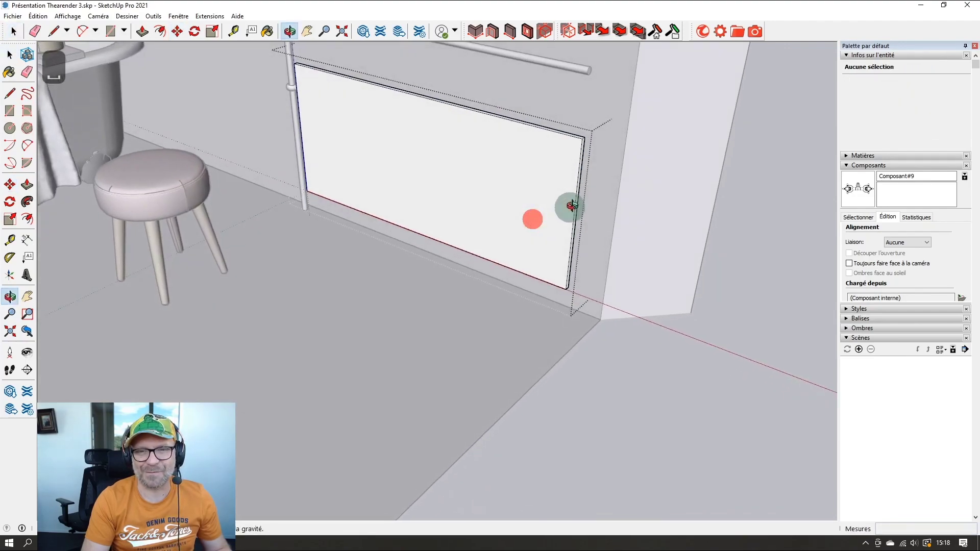
Step: Erase the front face and the upper and far sides of the flat radiator box, keeping the upright strip by the pipe and the base strip
key(space)
mouse_move(572, 205)
mouse_down()
mouse_move(602, 207)
mouse_move(582, 111)
mouse_up()
key(e)
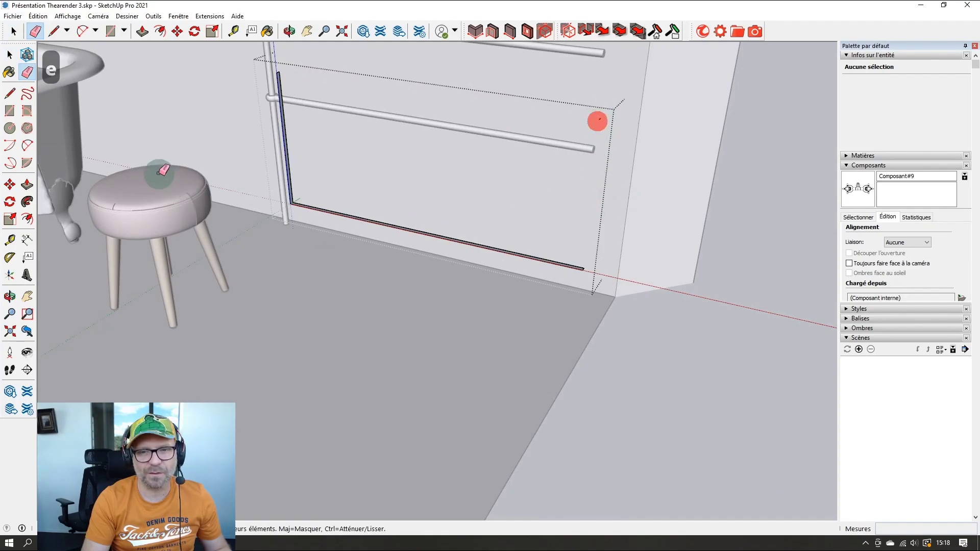
Step: Thicken the upright strip beside the pipe into a slat with Push/Pull and offset its main front face about 5 mm inward
scroll(255, 168, up, 5)
mouse_move(256, 168)
middle_down()
mouse_move(363, 247)
mouse_move(341, 217)
mouse_move(337, 223)
middle_up()
scroll(357, 199, up, 3)
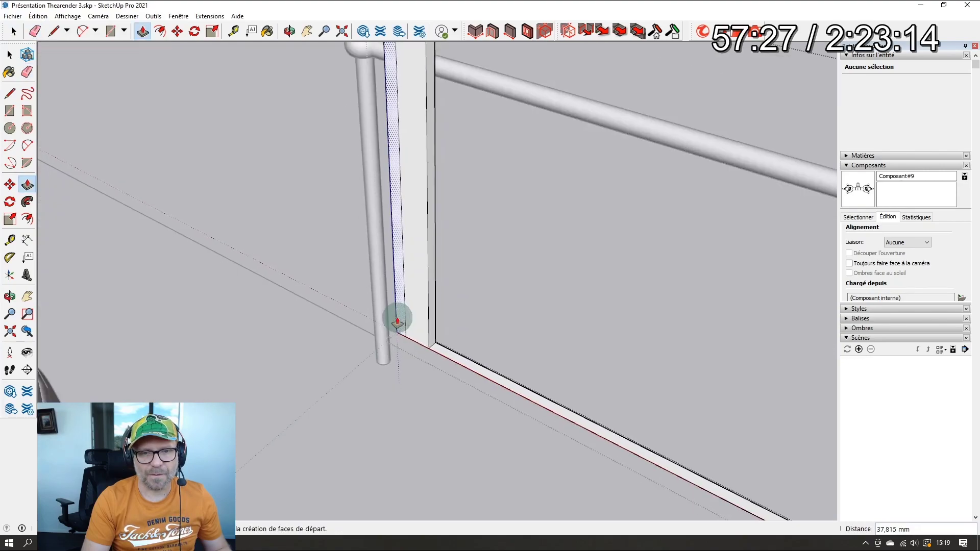
key(r)
key(f)
click(405, 277)
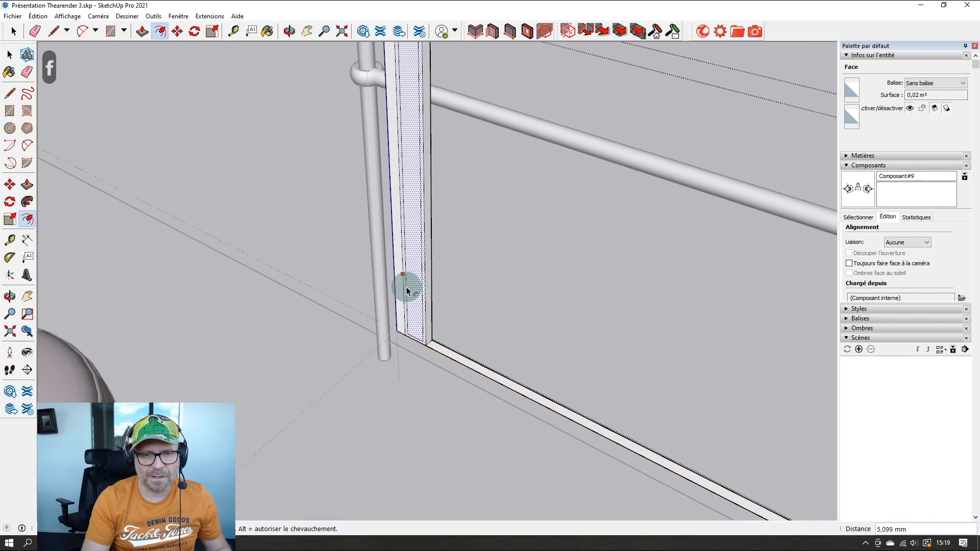
click(407, 287)
scroll(409, 325, up, 3)
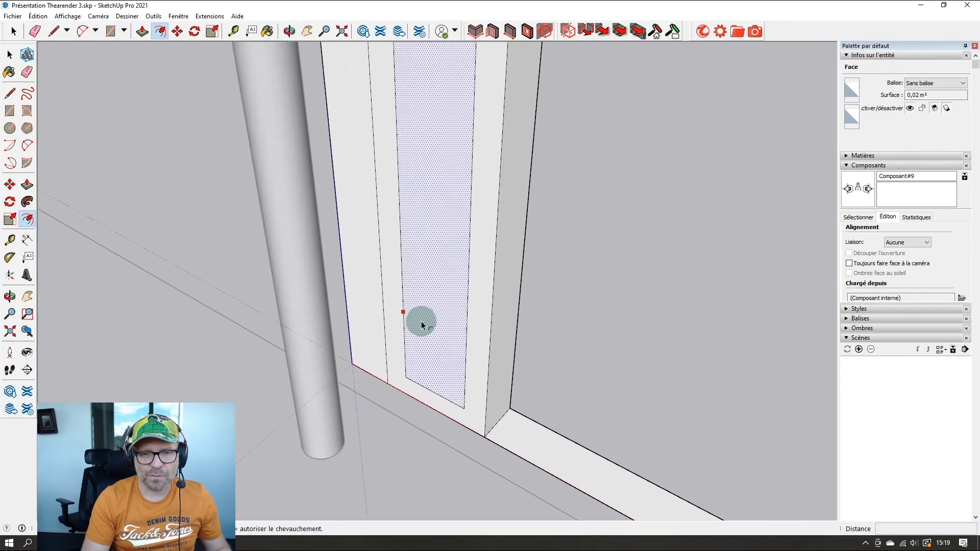
Step: Draw a vertical centre line about 454 mm long on the slat's inset face, from the midpoint of its lower edge to its upper edge
key(l)
click(434, 391)
scroll(430, 389, down, 5)
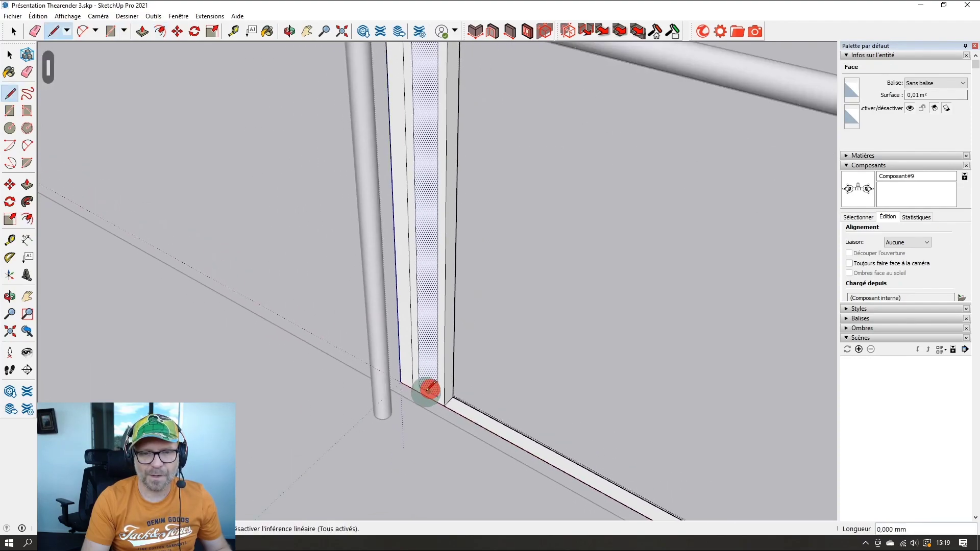
click(427, 120)
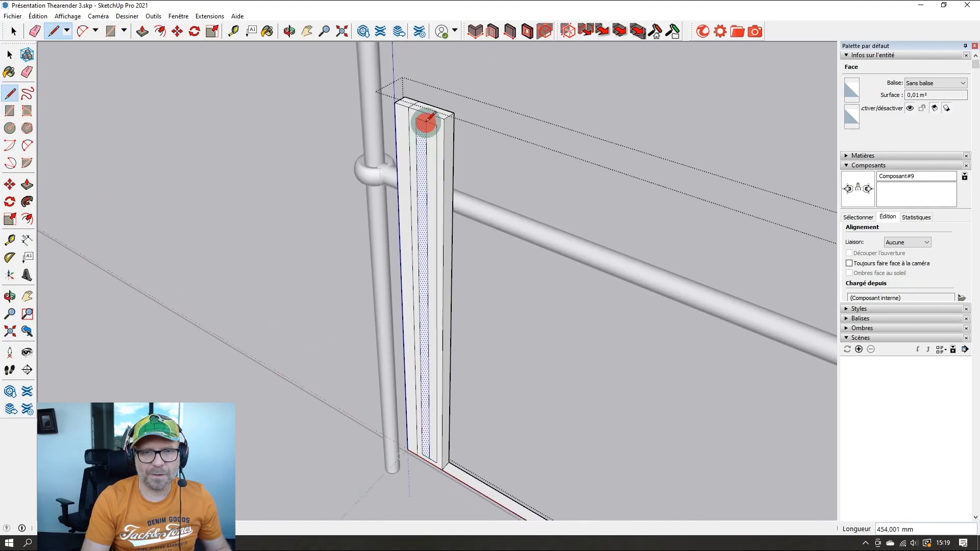
Step: Draw diagonal lines from the upper and lower corners of the inset face to the vertical centre line
scroll(427, 153, up, 3)
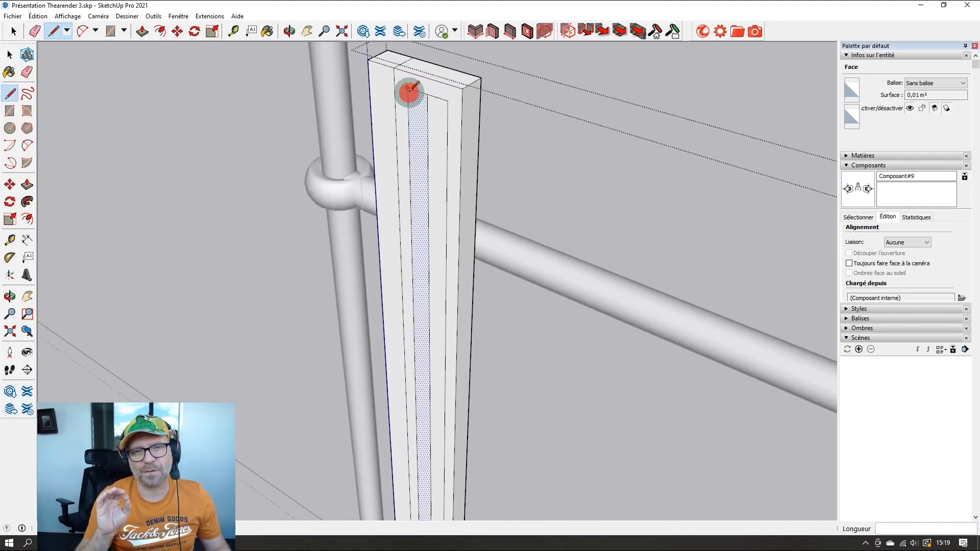
click(427, 119)
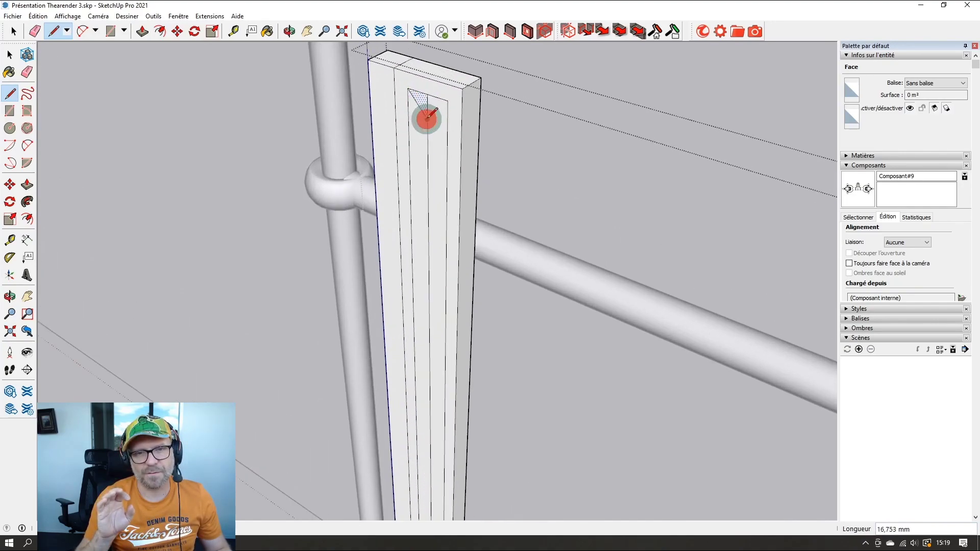
scroll(448, 100, down, 5)
scroll(386, 412, up, 8)
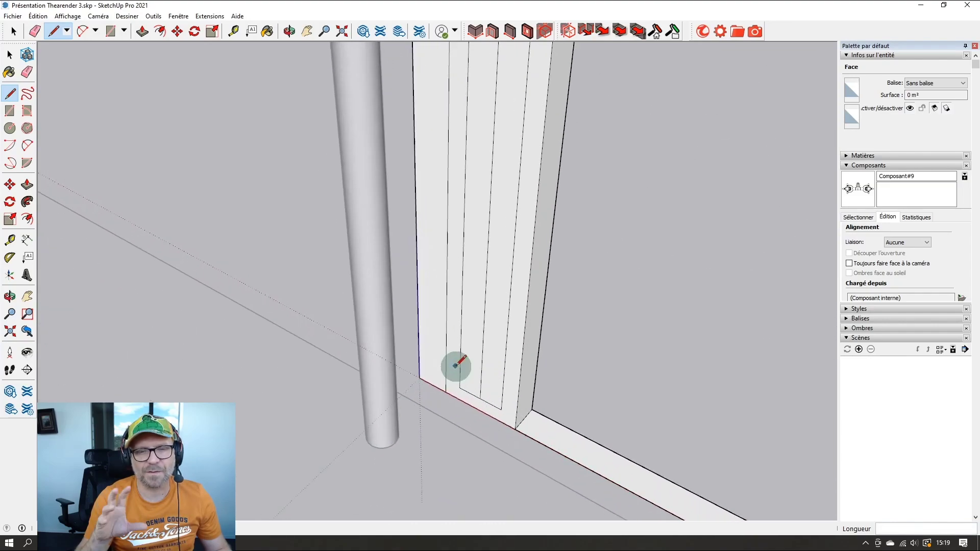
click(460, 402)
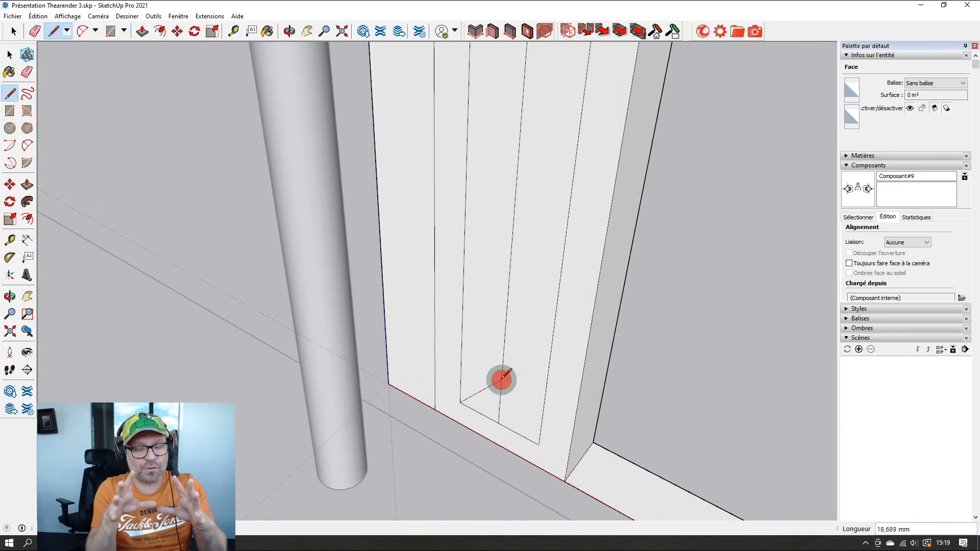
click(539, 443)
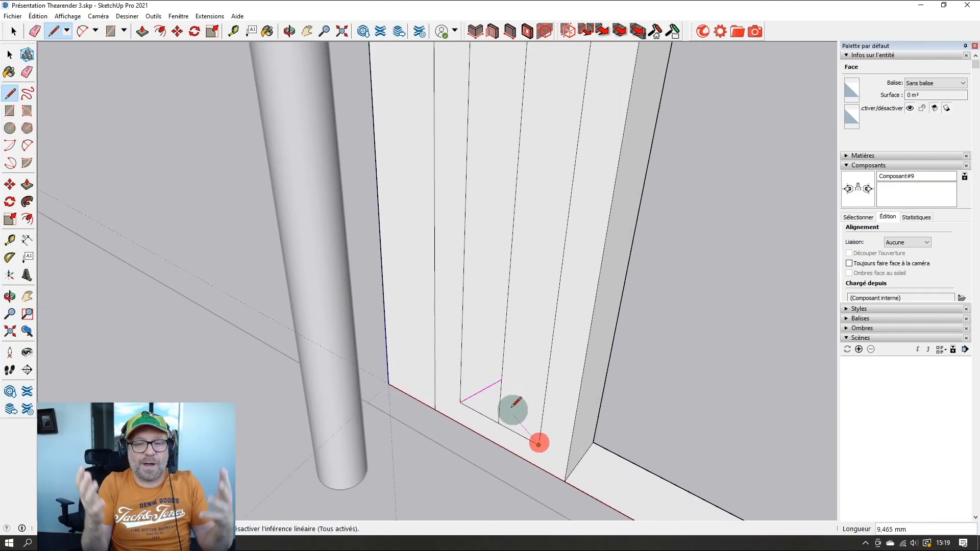
Step: Erase the short centre-line stubs between the diagonals and the ends of the inset face
key(e)
click(486, 396)
scroll(501, 411, down, 5)
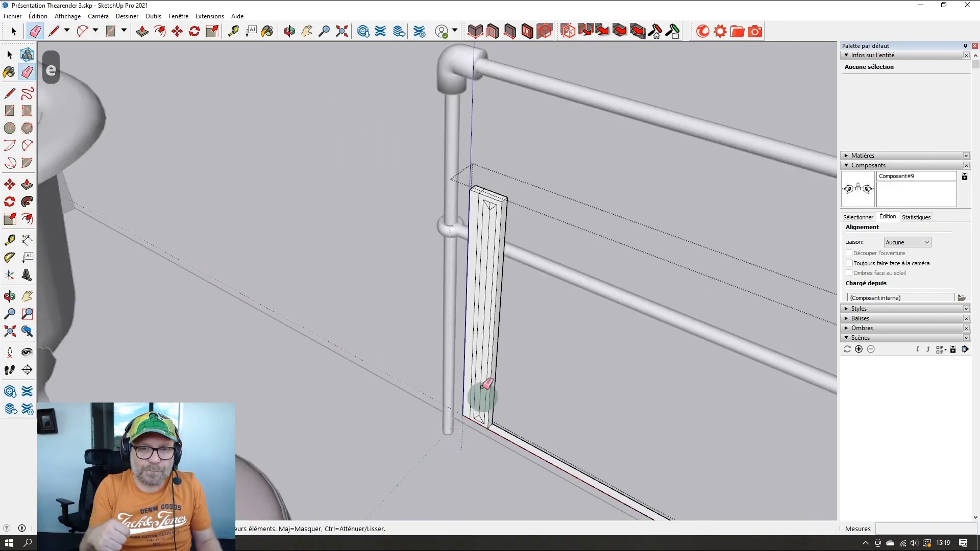
scroll(501, 203, up, 6)
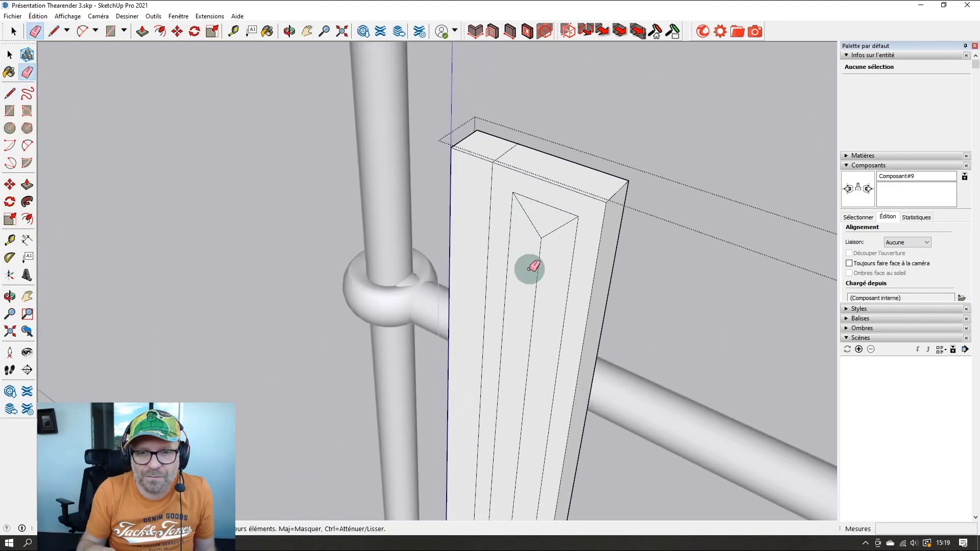
Step: Move the vertical centre line of the slat's inset face about 4 mm along the green axis
key(m)
click(536, 275)
key(Left)
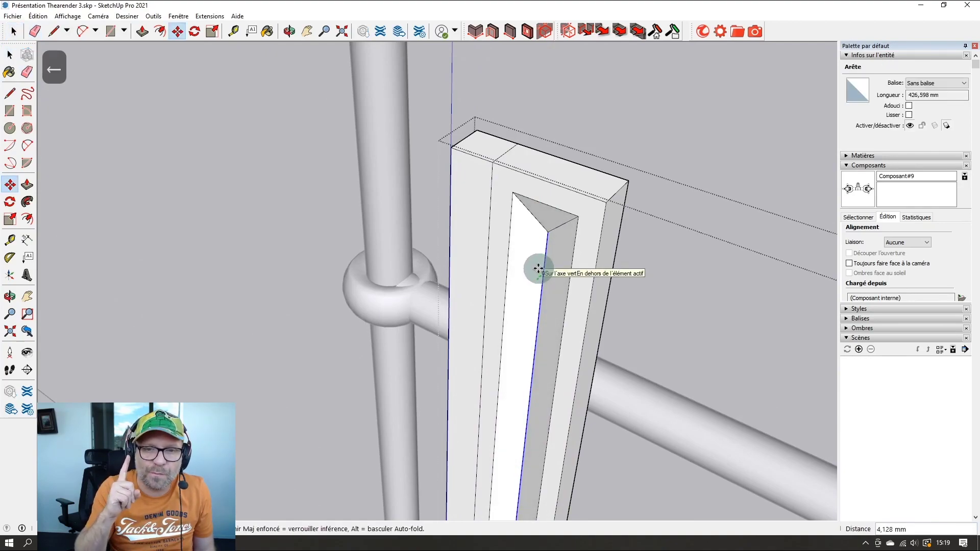
scroll(510, 257, down, 5)
middle_drag(510, 256, 607, 276)
scroll(470, 291, up, 3)
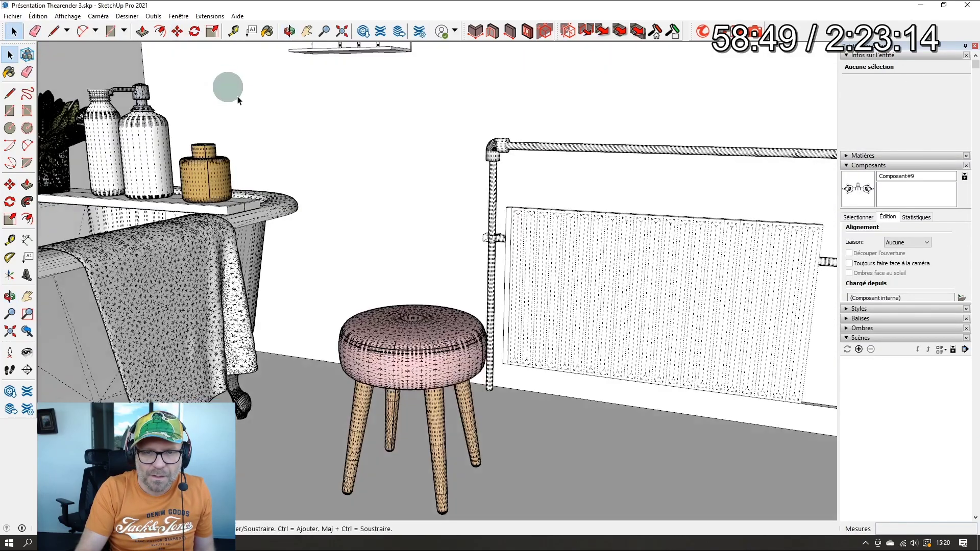
Step: Position the towel component over the upper heating pipe so it hangs in front of the radiator
scroll(526, 245, up, 2)
click(503, 319)
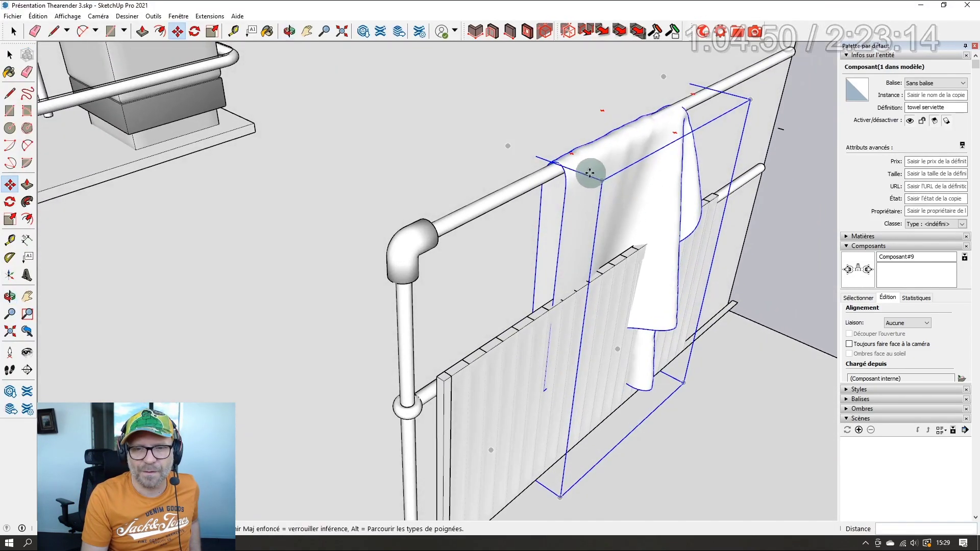
scroll(586, 171, up, 5)
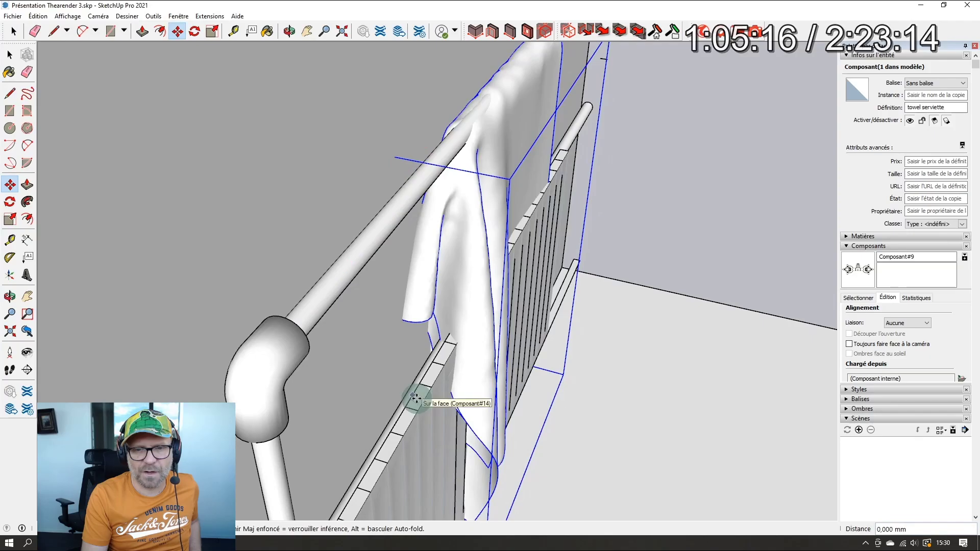
key(q)
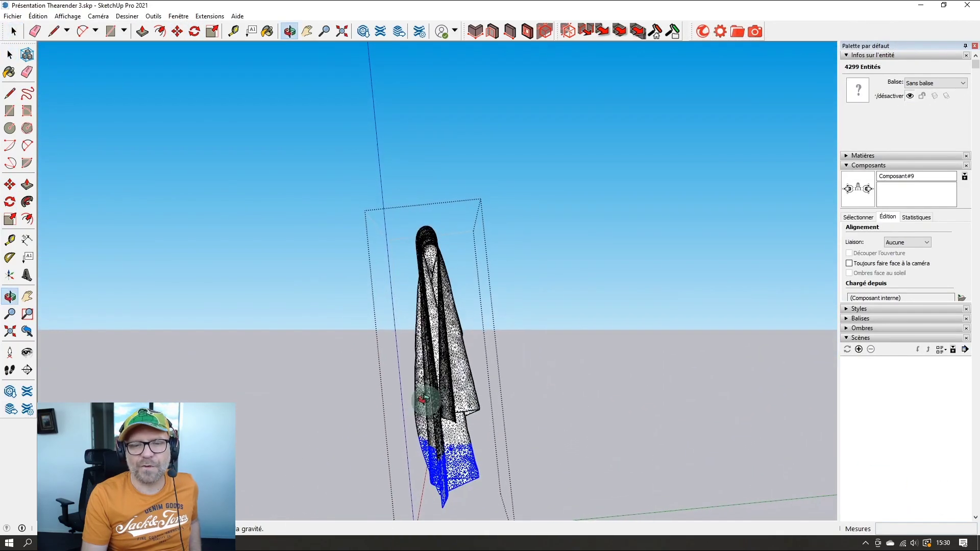
Step: Delete the lower end of the towel mesh and the selected strip of its rear flap
drag(422, 399, 416, 416)
key(space)
key(Delete)
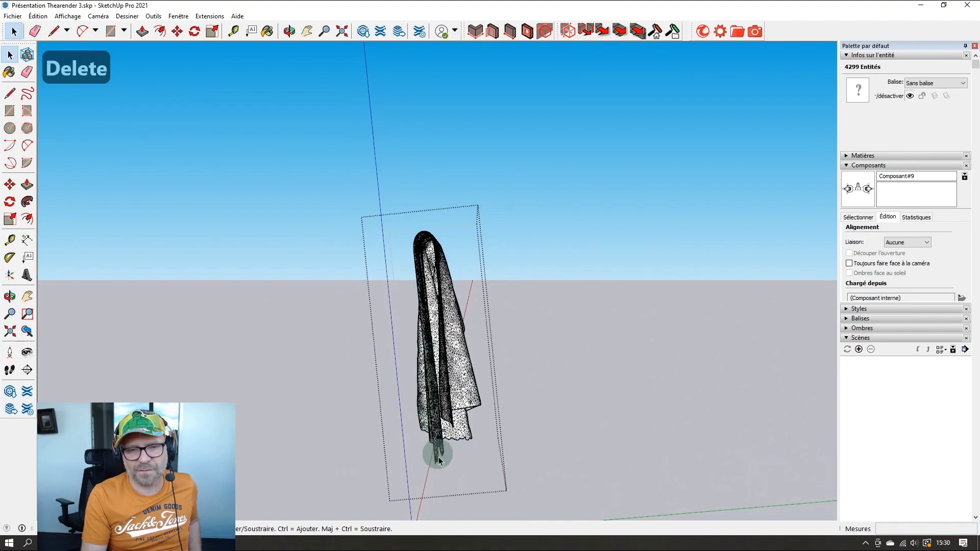
drag(395, 432, 398, 375)
key(Delete)
key(Delete)
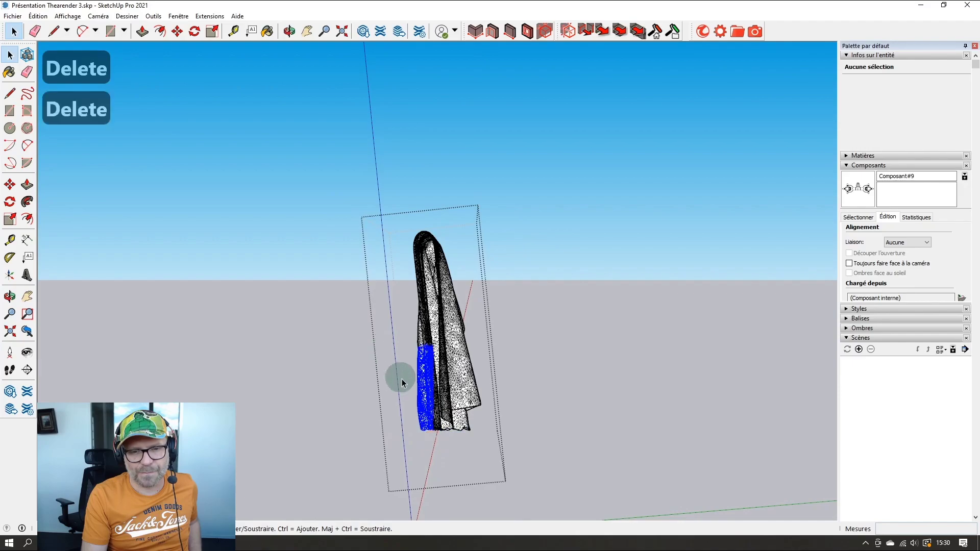
Step: Delete a further piece of the towel's lower rear mesh
scroll(434, 431, up, 5)
mouse_move(467, 412)
middle_down()
mouse_move(449, 393)
mouse_move(422, 322)
mouse_move(436, 438)
mouse_move(462, 459)
mouse_move(291, 190)
mouse_move(306, 147)
mouse_move(444, 306)
mouse_move(470, 439)
mouse_move(416, 368)
middle_up()
double_click(436, 417)
key(Delete)
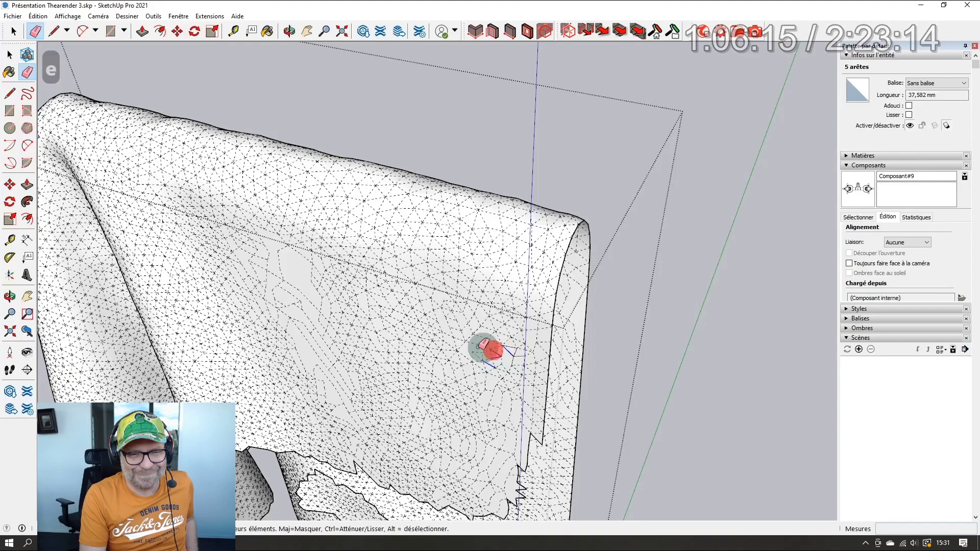
Step: Trace a band of unsoftened mesh edges across the upper part of the towel's back panel with the Eraser
drag(350, 294, 182, 246)
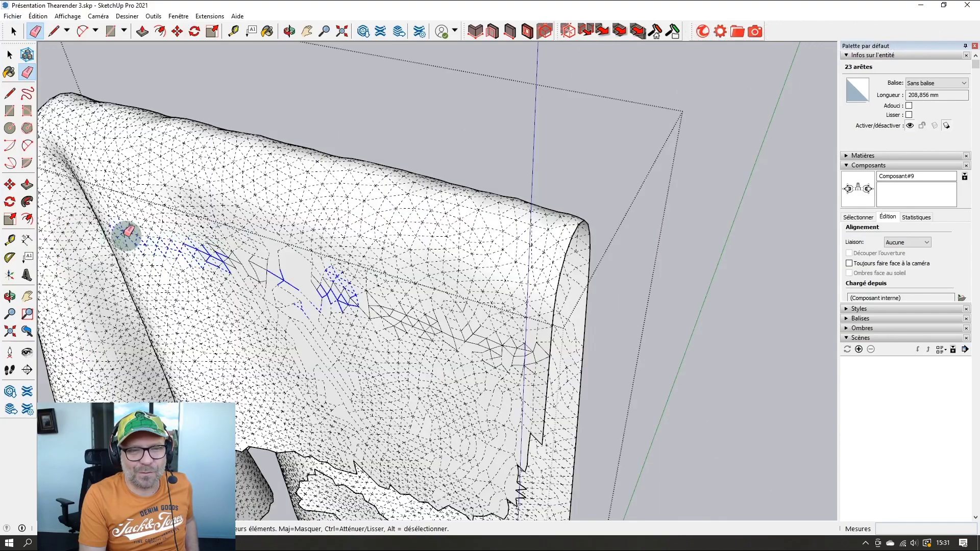
middle_drag(196, 252, 424, 253)
drag(425, 252, 410, 257)
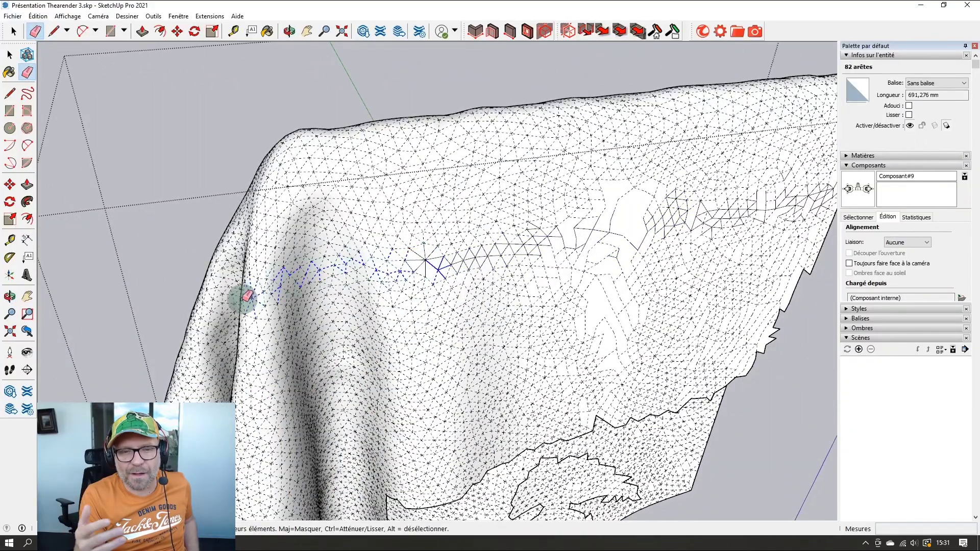
Step: Continue the band of unsoftened edges around the towel's fold and along its side edge
scroll(403, 229, down, 5)
middle_drag(393, 240, 357, 312)
scroll(317, 407, up, 5)
middle_drag(317, 406, 292, 438)
drag(290, 435, 312, 377)
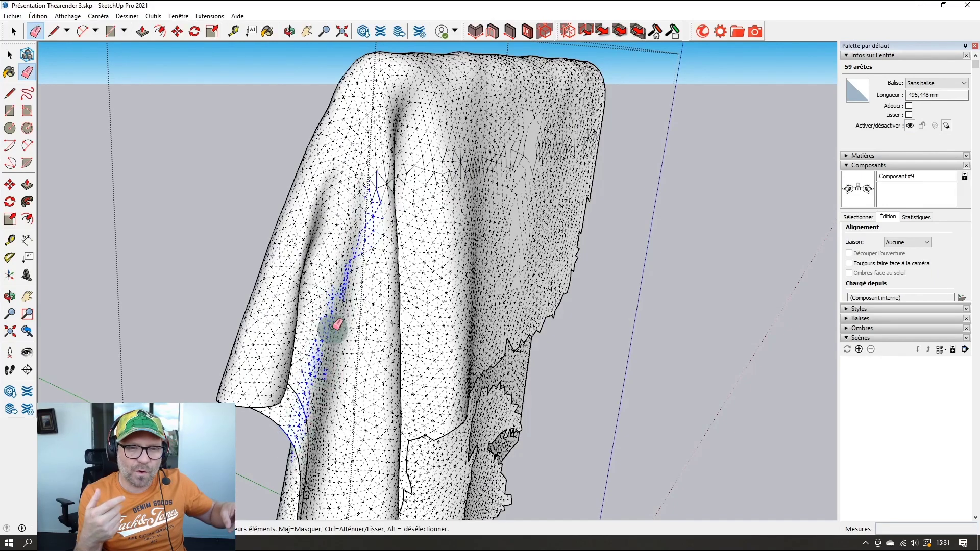
drag(338, 274, 366, 255)
ctrl+drag(383, 202, 382, 188)
scroll(422, 252, up, 3)
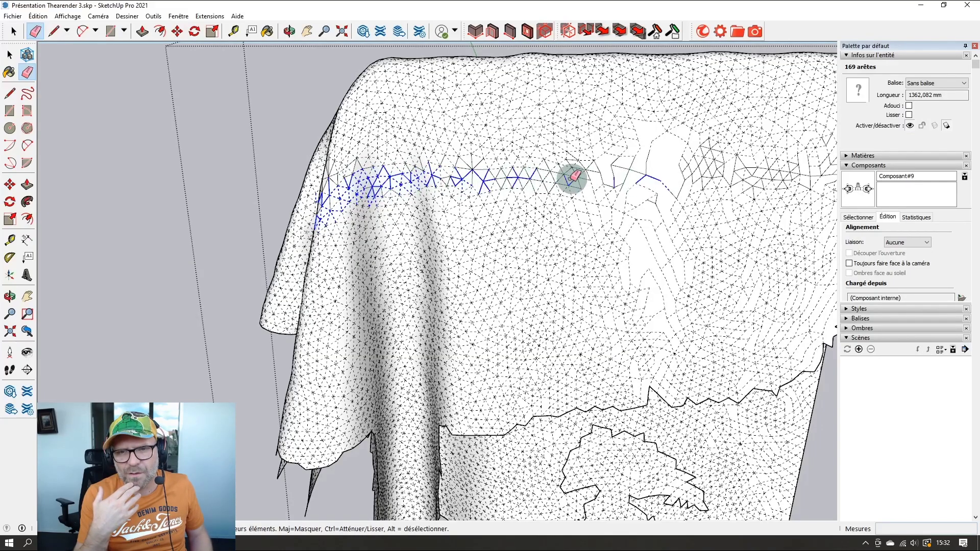
Step: Turn off the display of hidden geometry in the towel
scroll(562, 219, down, 5)
click(67, 16)
click(87, 55)
click(510, 284)
key(space)
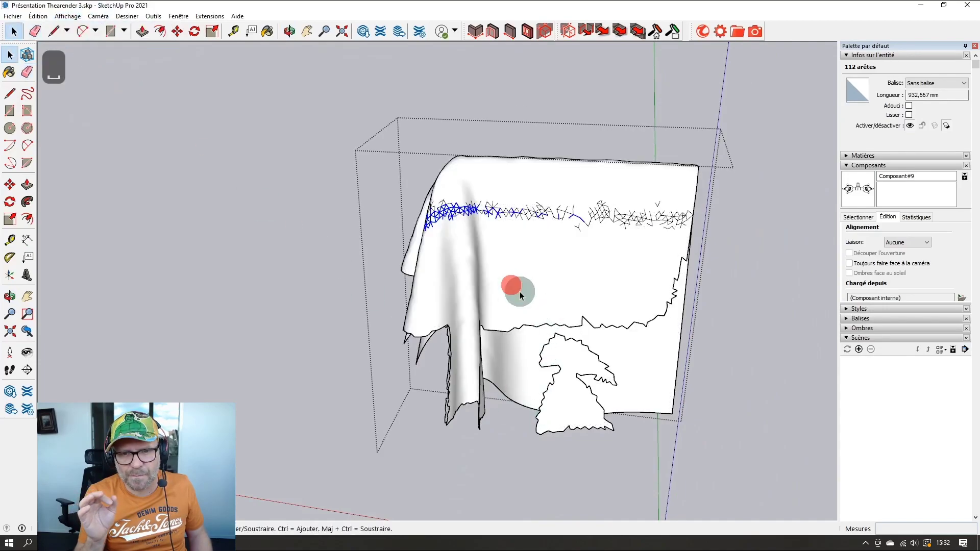
Step: Delete the towel's back surface below the unsoftened edge line and close the component
click(523, 287)
middle_drag(552, 308, 874, 256)
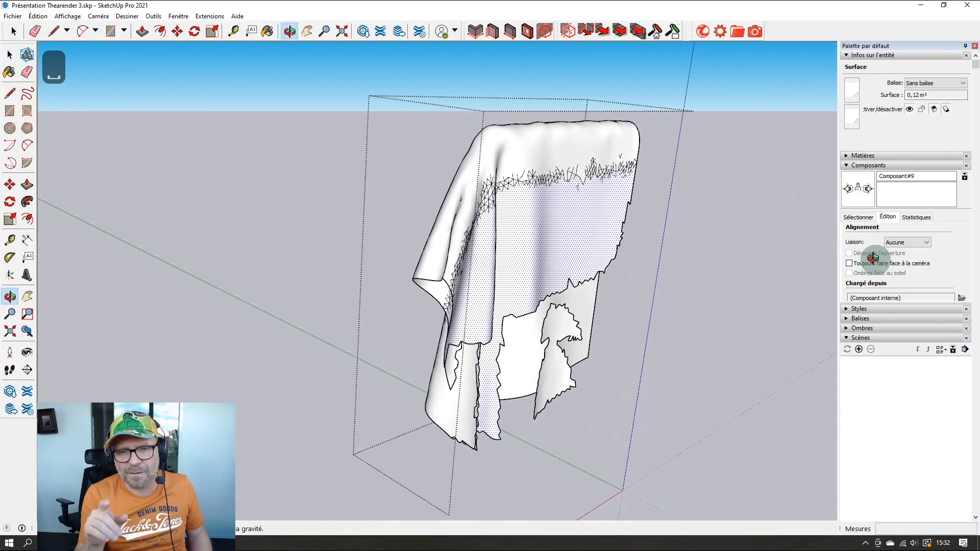
key(space)
double_click(527, 259)
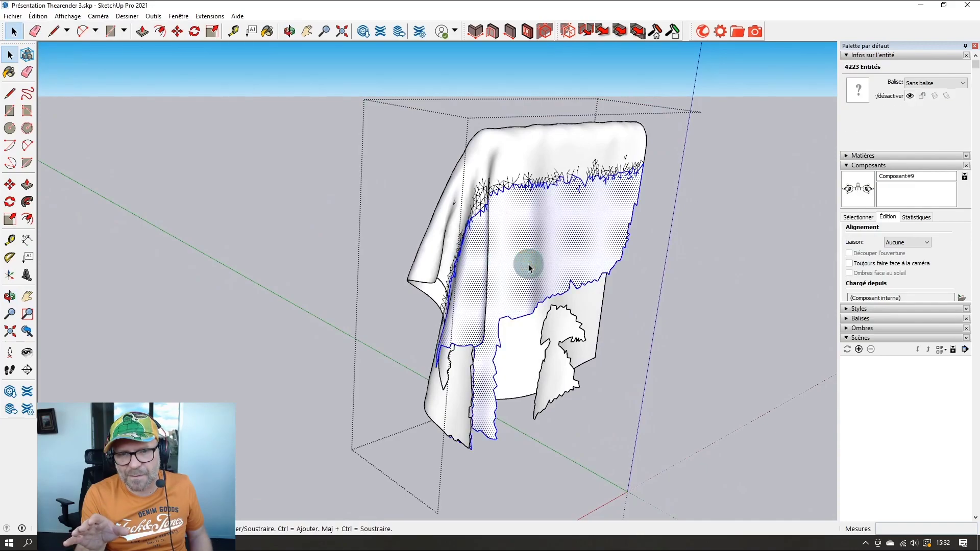
key(Delete)
middle_drag(631, 278, 121, 111)
key(Escape)
key(Escape)
key(Escape)
key(Escape)
key(Escape)
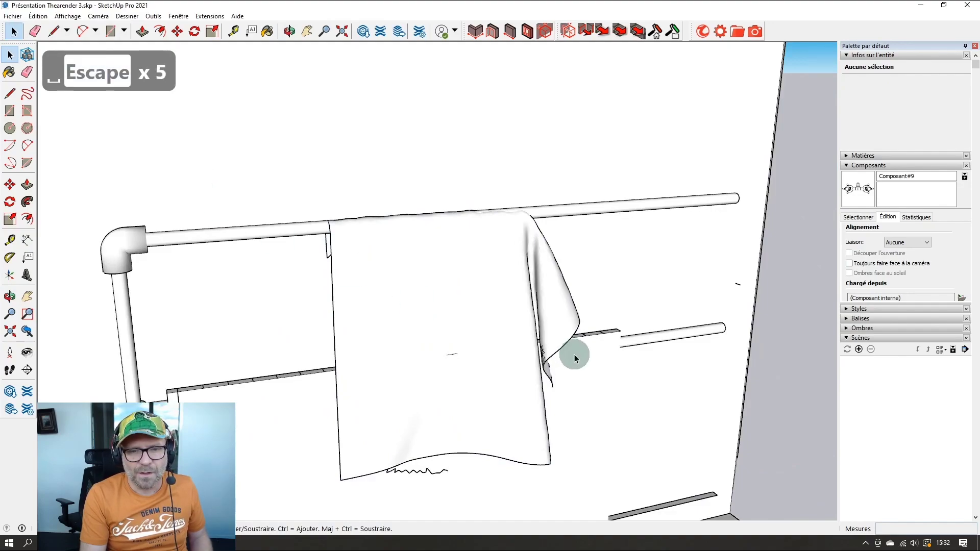
middle_drag(516, 326, 516, 197)
scroll(453, 302, up, 3)
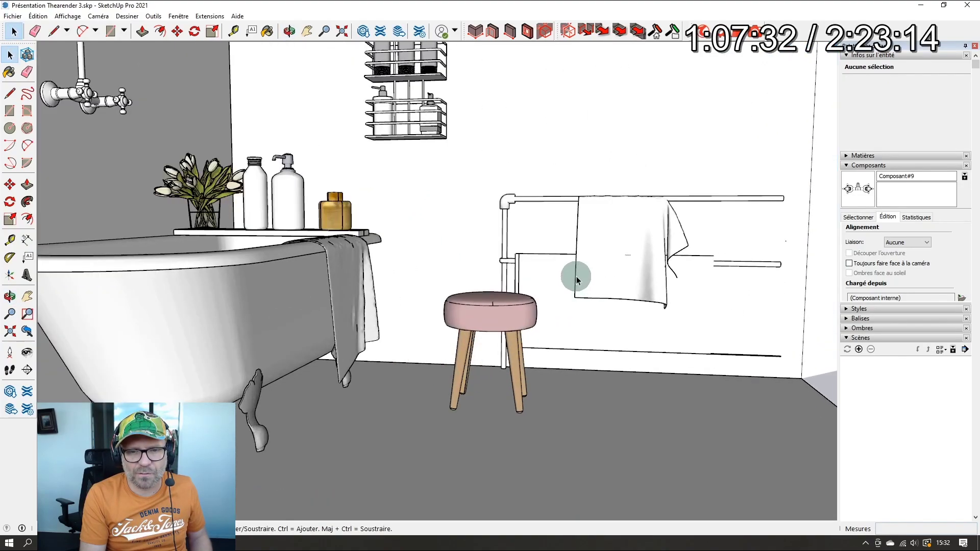
Step: Search 3D Warehouse for "fougere" and insert a fern model
scroll(576, 279, down, 5)
click(590, 324)
text(fougere)
key(Return)
click(446, 217)
click(516, 415)
Step: Scale the fern to fit into the gold vase on the bath tray
key(s)
scroll(516, 431, up, 10)
middle_drag(525, 433, 329, 331)
key(Escape)
key(Escape)
click(67, 16)
click(91, 39)
key(s)
key(space)
Step: Move the radiator, towel and heating pipes closer to the bathtub and save the model
click(425, 223)
key(space)
shift+click(521, 286)
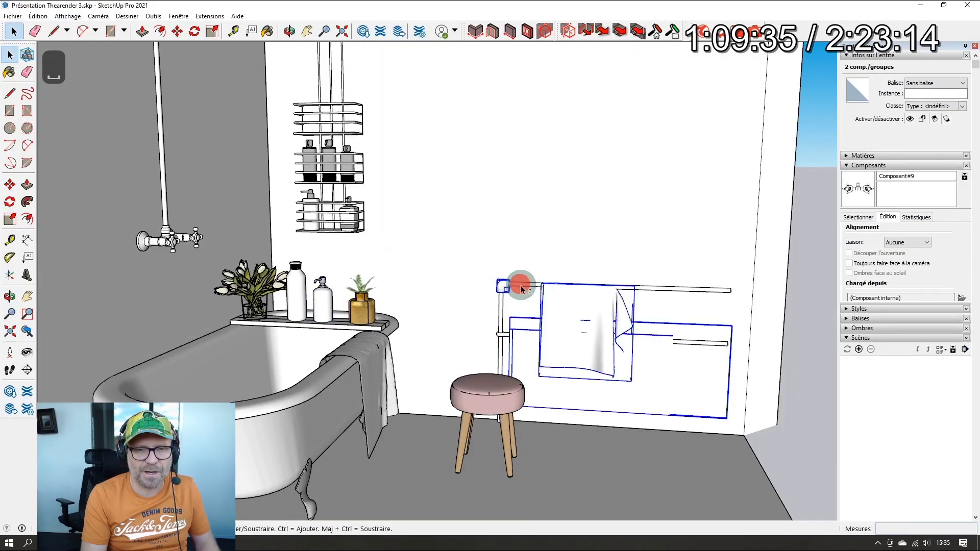
scroll(444, 403, down, 3)
click(213, 243)
key(m)
key(ctrl+s)
Step: Search 3D Warehouse for "candle" and insert a candle model near the bathtub
click(394, 232)
click(315, 45)
text(candle)
key(Return)
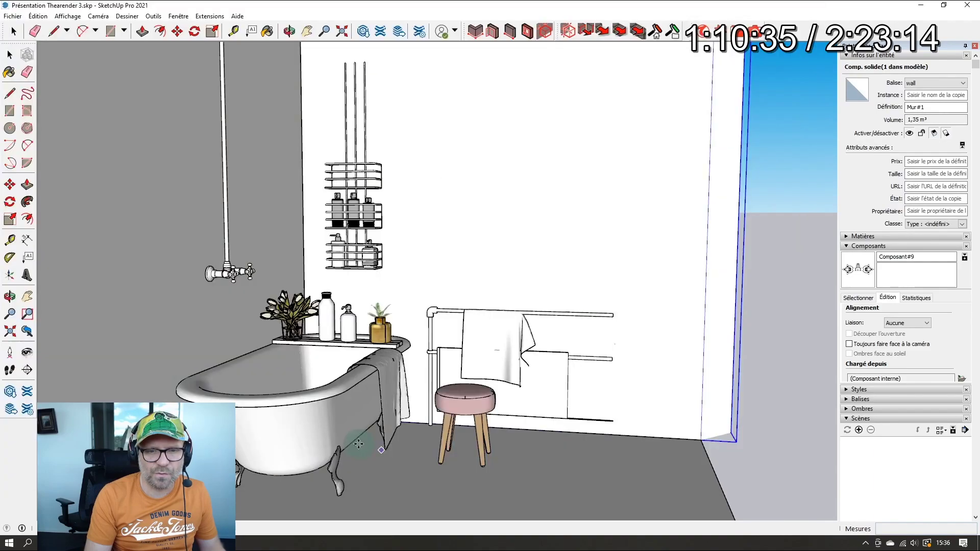
click(360, 444)
middle_drag(359, 306, 398, 408)
Step: Select the Candle component in the model structure and place it on the floor between the bathtub and the stool
click(848, 56)
click(849, 75)
click(849, 133)
click(908, 177)
scroll(387, 194, up, 10)
key(m)
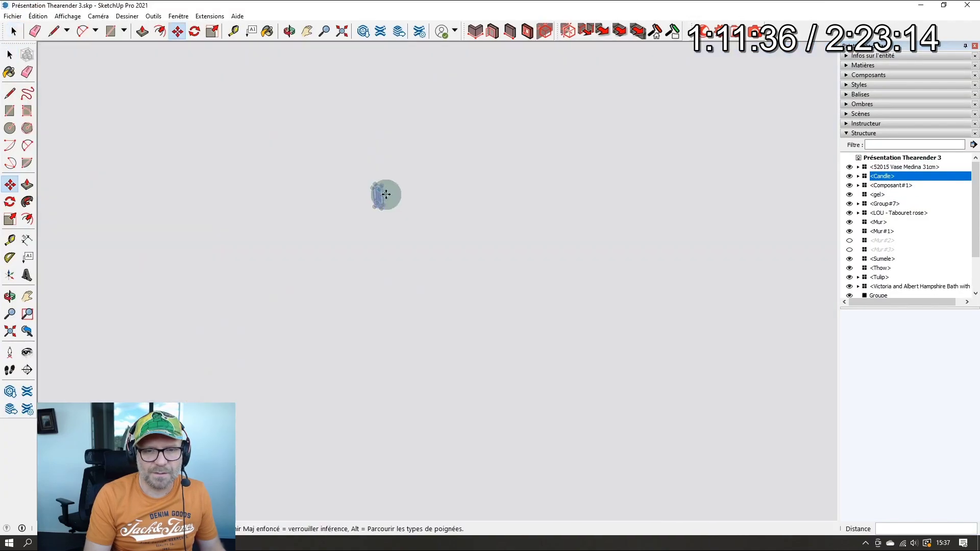
key(s)
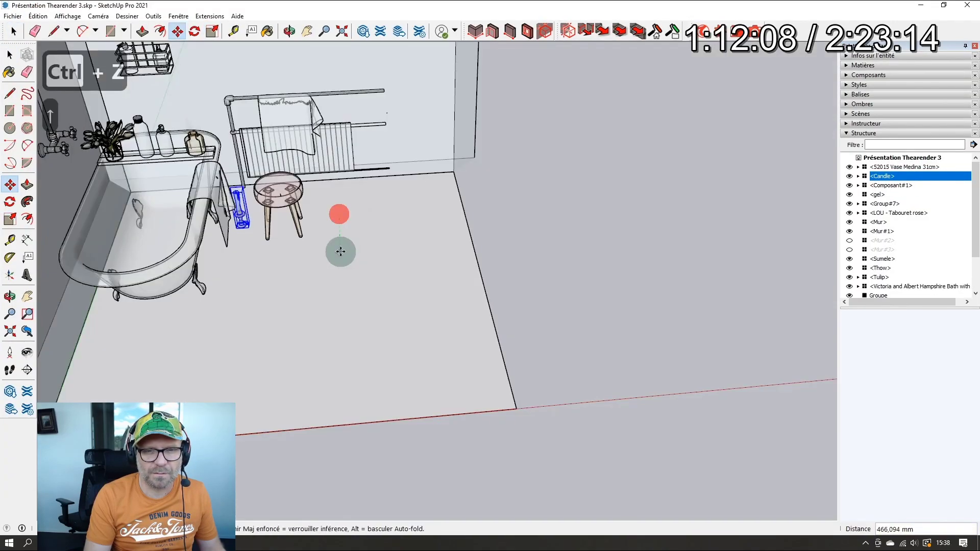
Step: Get a set of candle jars from 3D Warehouse and paste one on the bath tray beside the tulips
scroll(240, 209, up, 10)
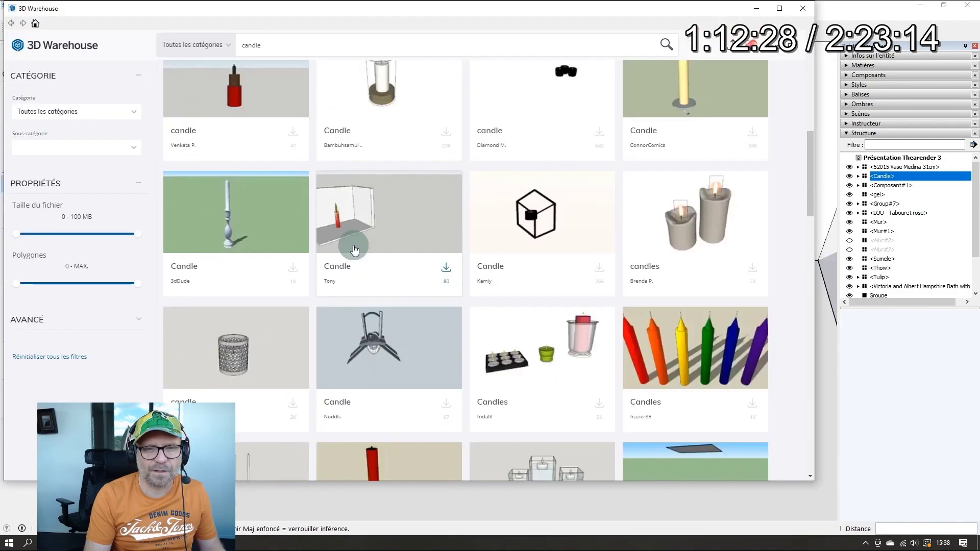
scroll(356, 237, down, 10)
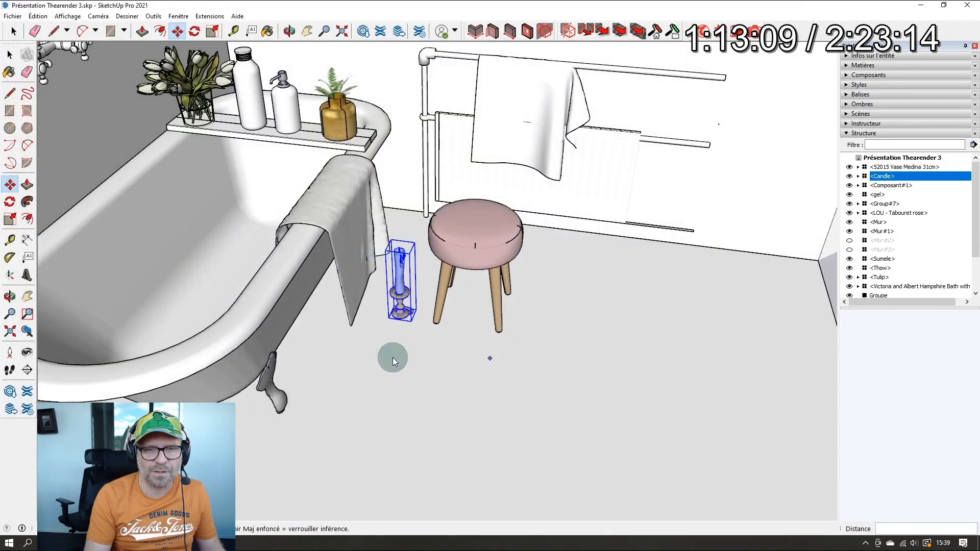
scroll(393, 357, up, 5)
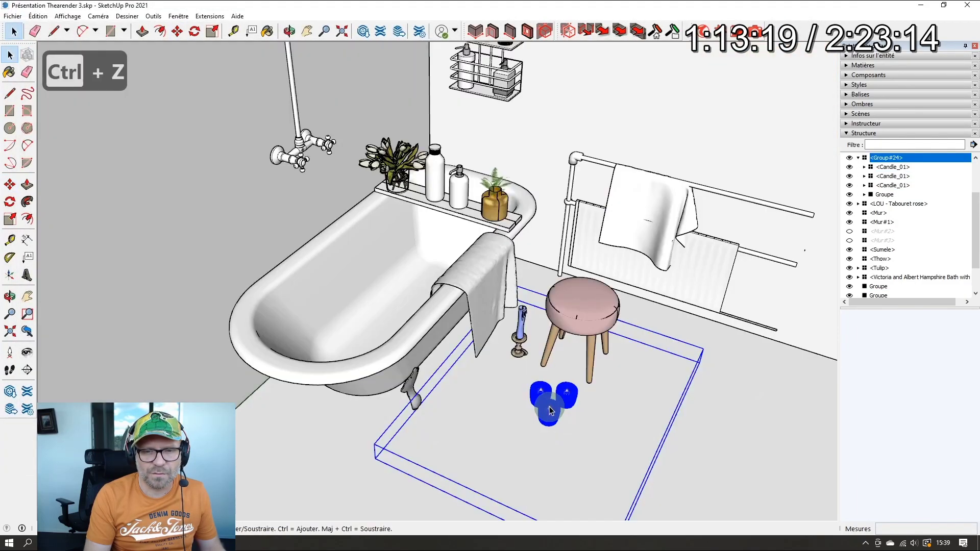
key(ctrl+v)
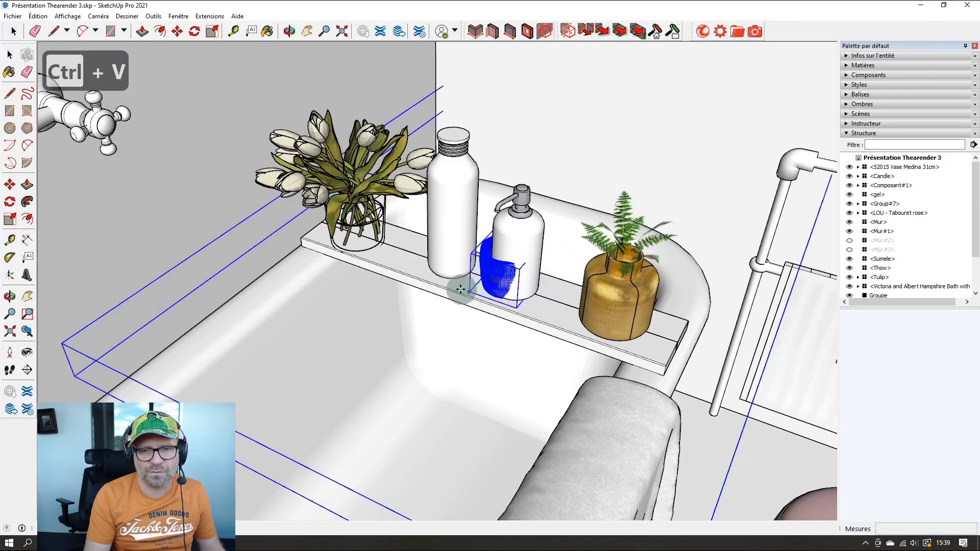
click(388, 262)
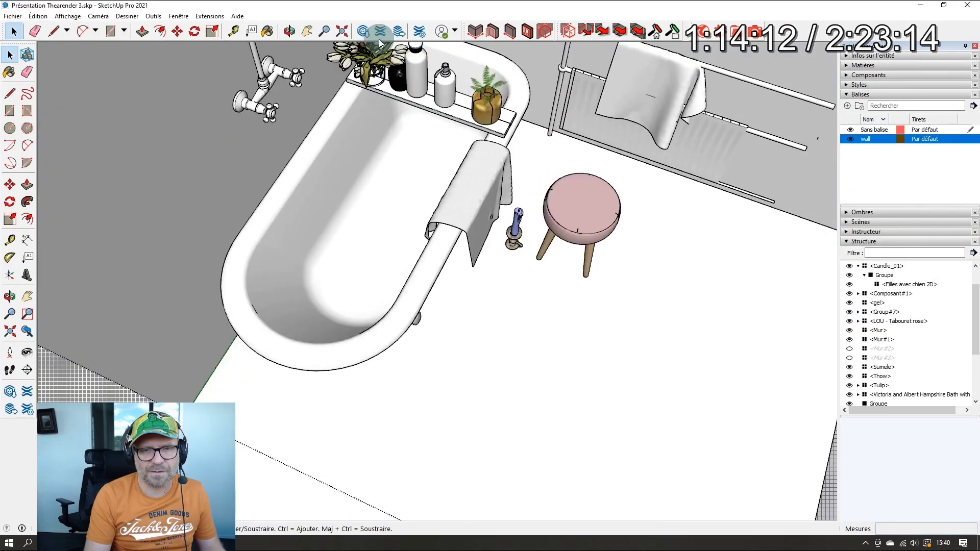
Step: Try to move the two bottles on the bath tray
scroll(399, 76, up, 8)
middle_drag(409, 99, 381, 33)
key(space)
click(460, 262)
shift+click(557, 328)
key(m)
click(495, 386)
key(Escape)
key(Escape)
scroll(434, 262, up, 5)
Step: Undo the last series of changes
key(ctrl+z)
key(ctrl+z)
key(ctrl+z)
key(ctrl+z)
key(ctrl+z)
key(ctrl+z)
key(ctrl+z)
key(ctrl+z)
key(ctrl+z)
key(ctrl+e)
key(ctrl+z)
key(ctrl+z)
key(ctrl+z)
key(ctrl+z)
Step: Select the tall bottle and the pump dispenser on the bath tray
click(399, 225)
scroll(375, 206, down, 5)
key(space)
key(space)
click(396, 270)
shift+click(477, 316)
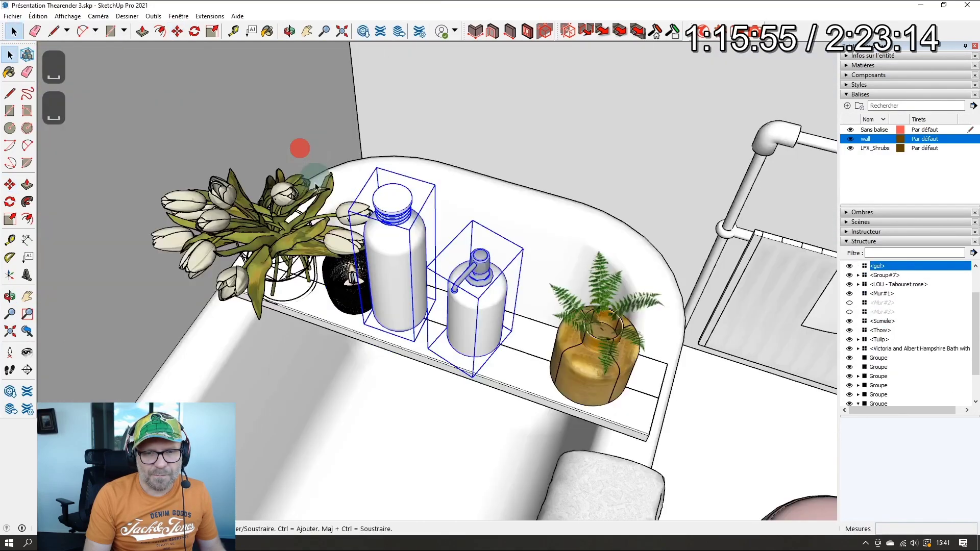
Step: Copy the black candle from the bath tray into a small group on the floor beside the stool and save the model
click(343, 286)
scroll(343, 286, down, 6)
middle_drag(408, 286, 376, 321)
key(m)
click(331, 271)
key(ctrl)
click(443, 455)
click(451, 477)
key(ctrl)
click(444, 481)
click(421, 480)
key(ctrl+s)
Step: Create 3D text in Arial Black reading "EVERYTHING IS FAKE BUT IT'S OK" on three lines
click(502, 279)
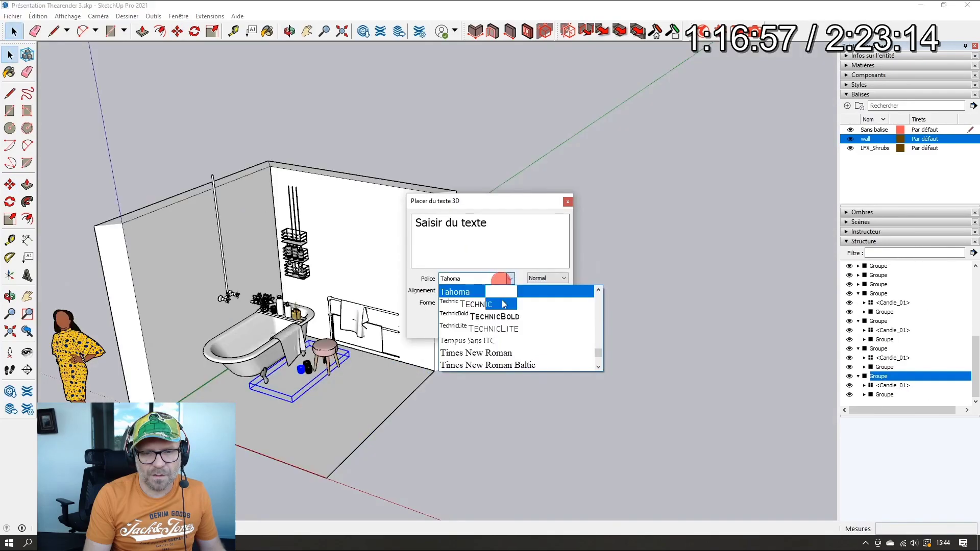
text(ar)
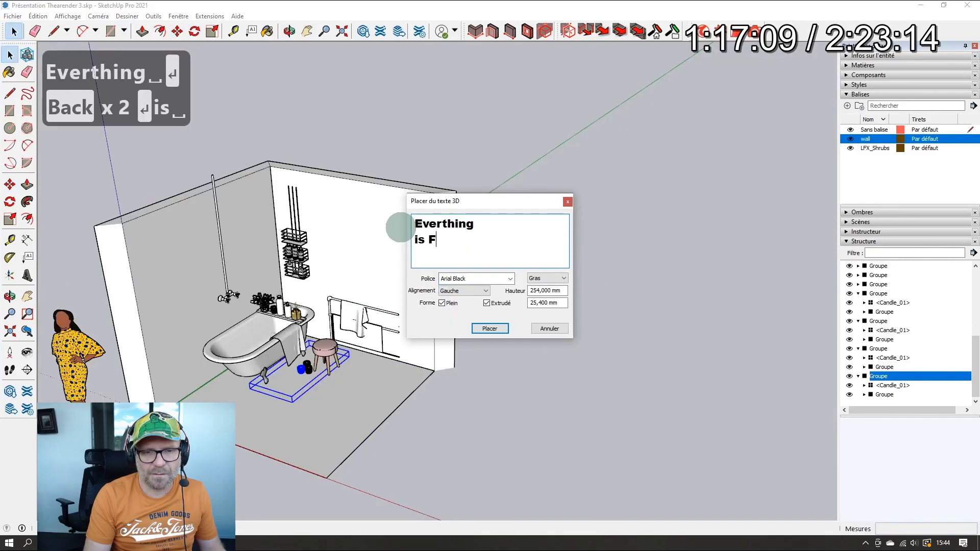
text(AKE)
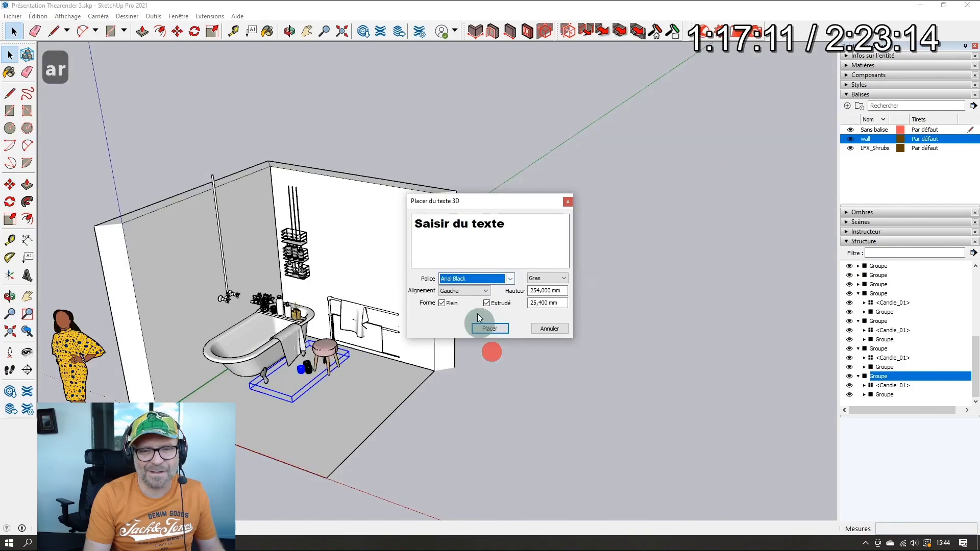
text(Everthing)
key(Return)
text(is)
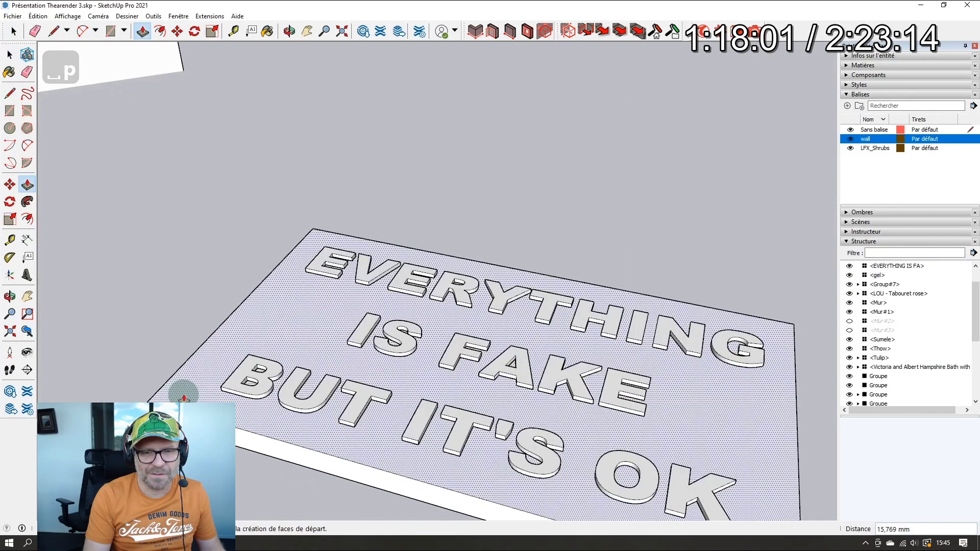
Step: Raise a border around the sign's base plate with Push/Pull and scale the letters thicker along the blue axis
click(191, 378)
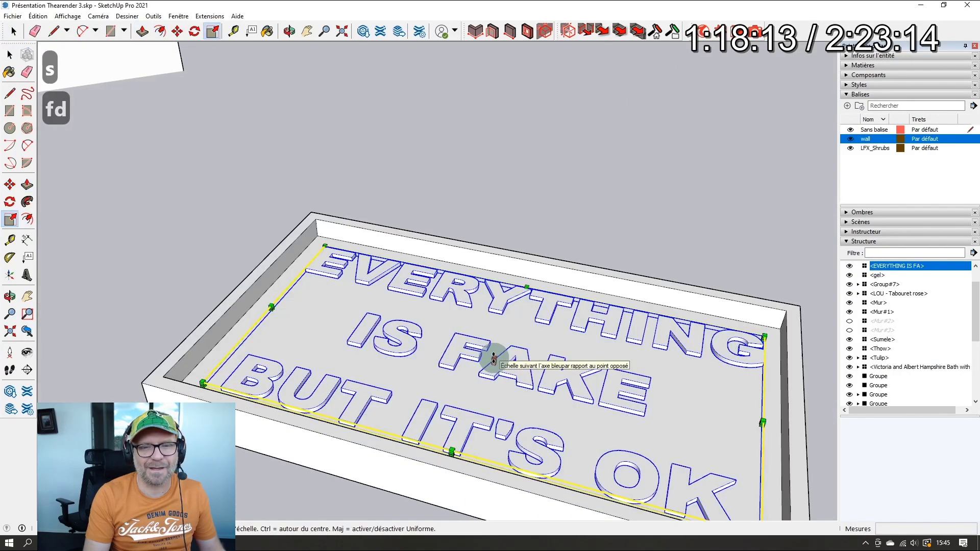
drag(498, 358, 494, 359)
Step: Paint the front faces of the sign's letters and border with the black colour Couleur M08
click(170, 378)
scroll(170, 379, down, 5)
key(space)
mouse_move(274, 353)
middle_down()
mouse_move(316, 472)
mouse_move(328, 448)
middle_up()
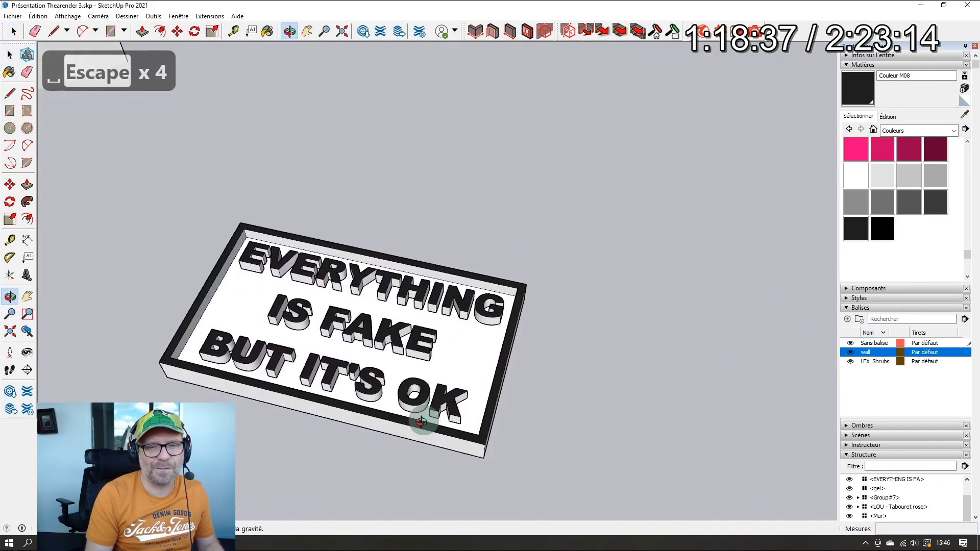
Step: Stand the sign on the floor in front of the stool beside the candles and move the stool by 2 mm
scroll(427, 415, down, 3)
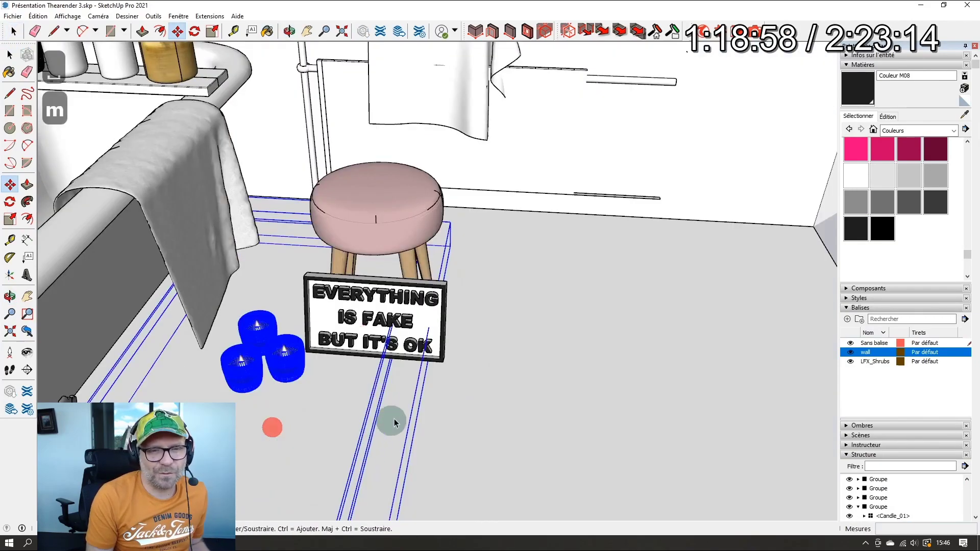
middle_drag(393, 421, 296, 229)
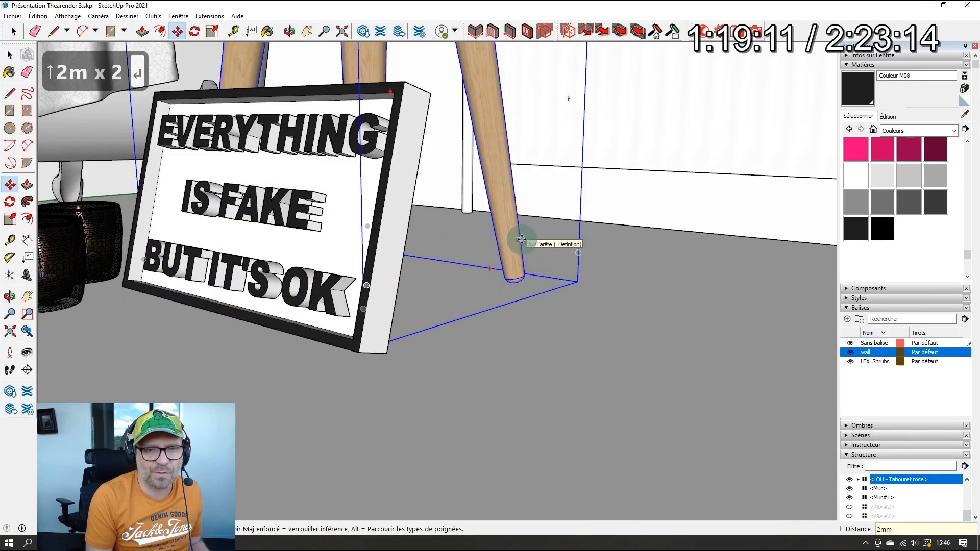
Step: Save the model and paint the bathtub's claw feet with the Steel Brushed Stainless material tinted orange
key(ctrl+s)
key(Escape)
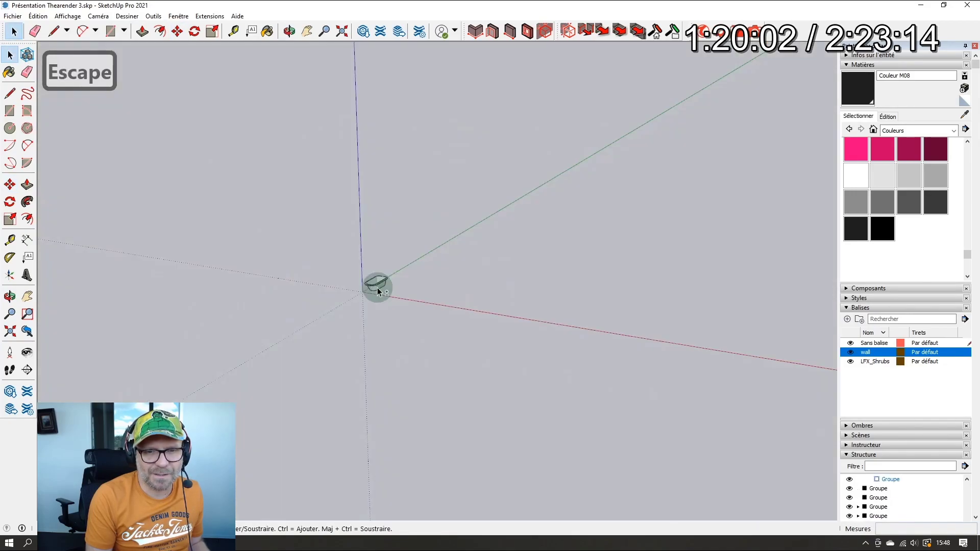
key(space)
click(548, 381)
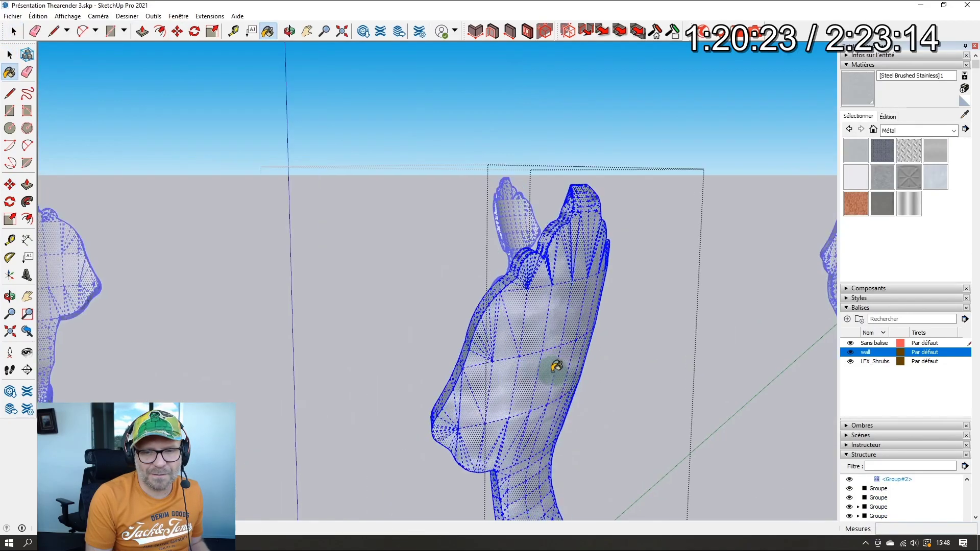
scroll(553, 368, up, 3)
key(Escape)
key(Escape)
key(Escape)
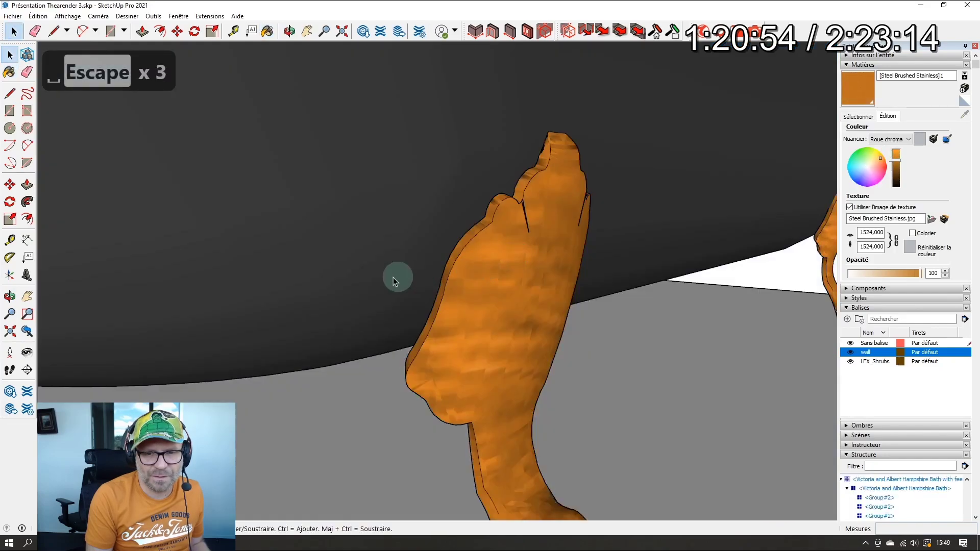
Step: Paint the faucet's parts with the metal material Metal_Corrogated_Shiny and the thin tubular frame with polished_chrome
key(b)
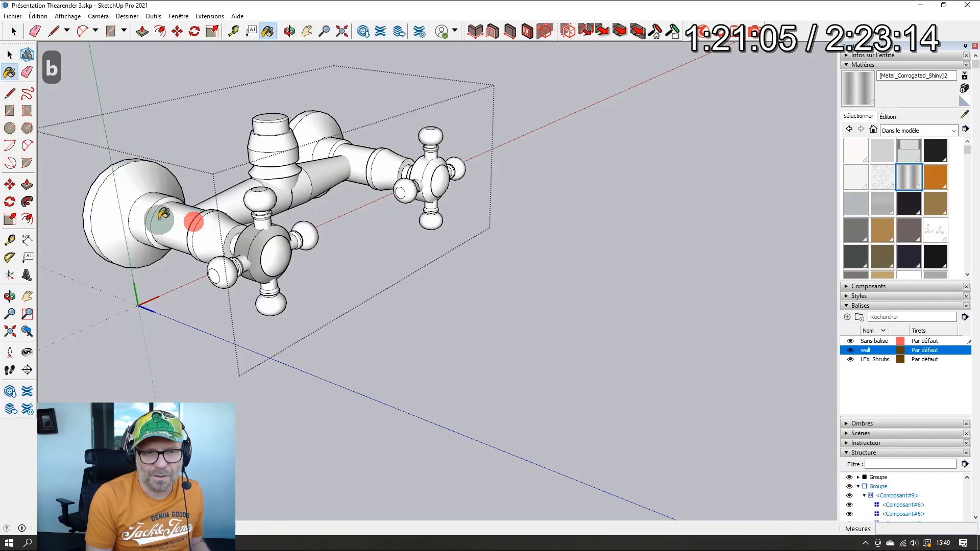
key(Escape)
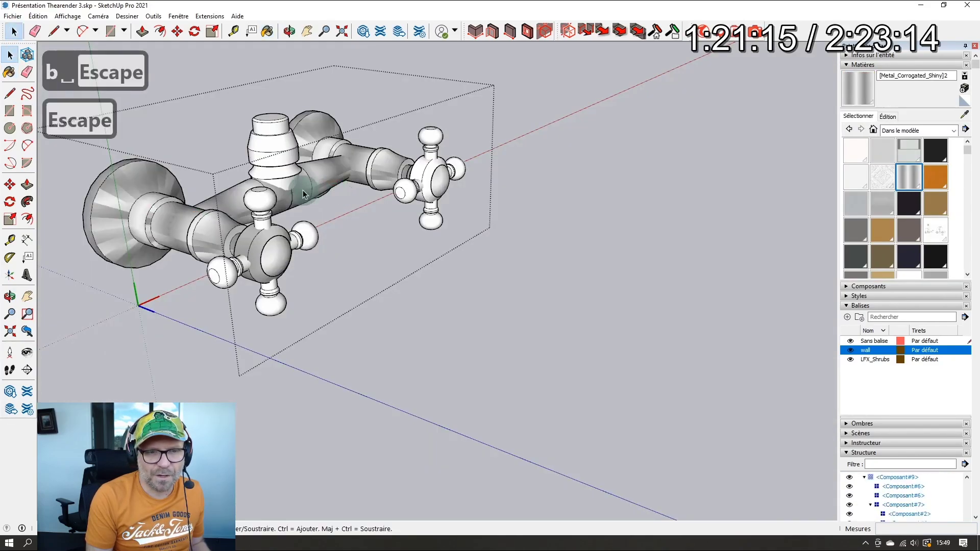
key(b)
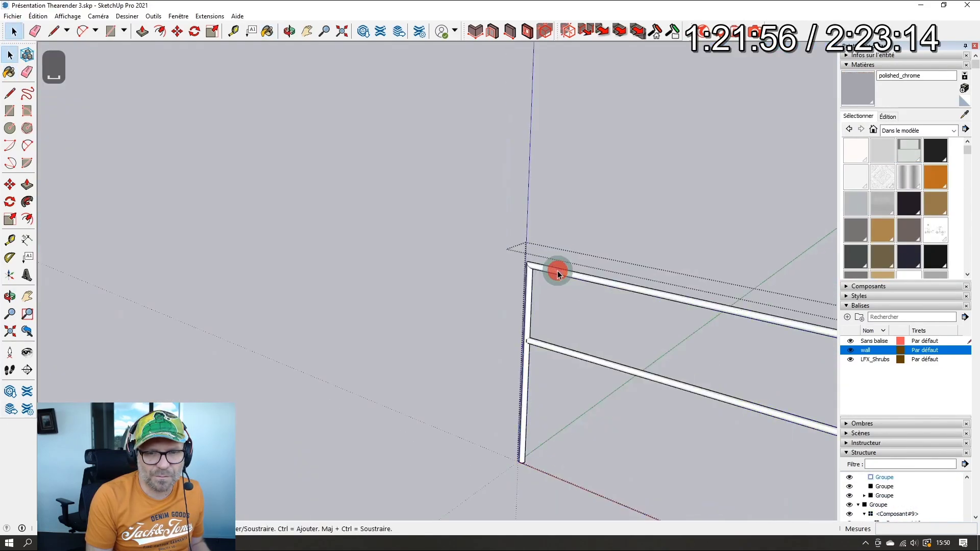
key(Escape)
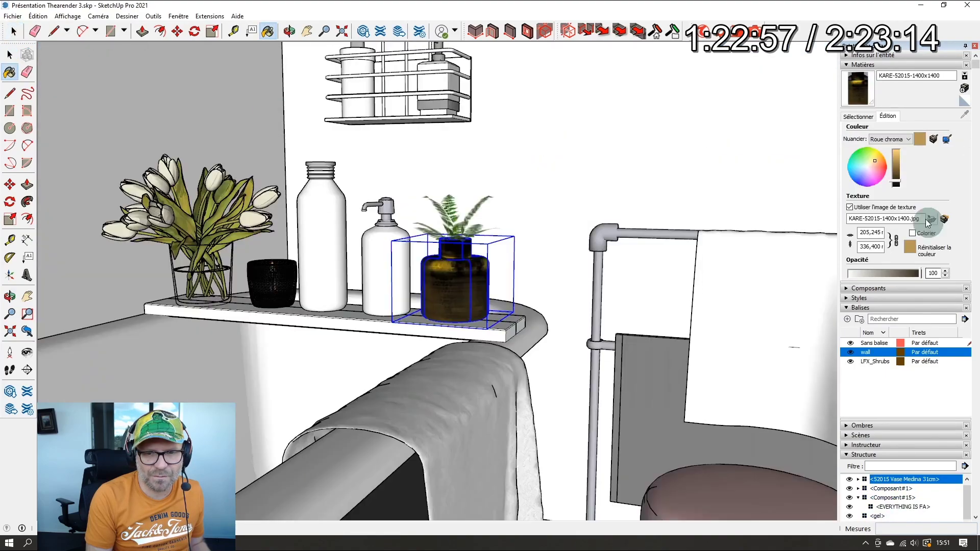
Step: Paint the soap dispenser's bottle with the brown colour Couleur C08 at 76 opacity and save the model
key(b)
key(Escape)
key(ctrl+z)
key(Escape)
key(ctrl+s)
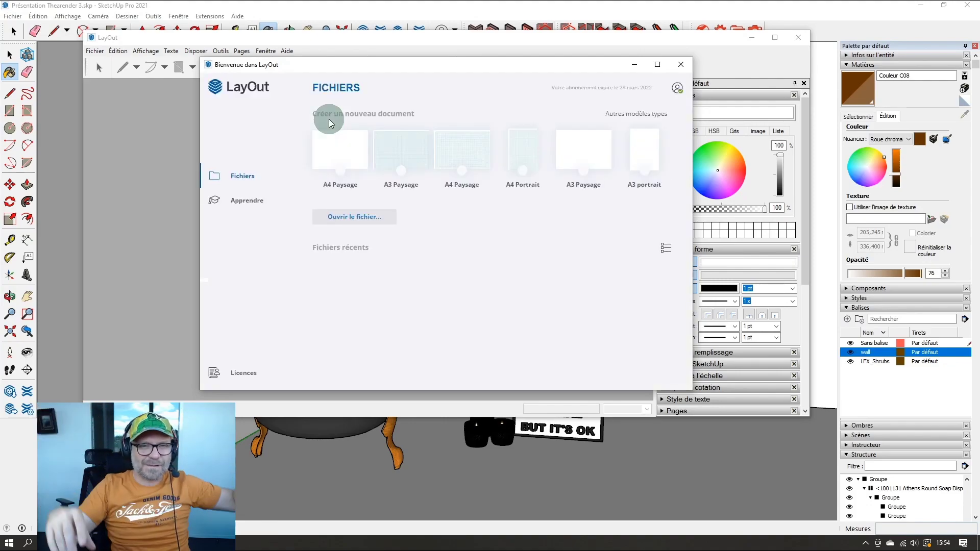
Step: Switch to LayOut, create a new blank A4 Paysage document and open its document setup
click(342, 153)
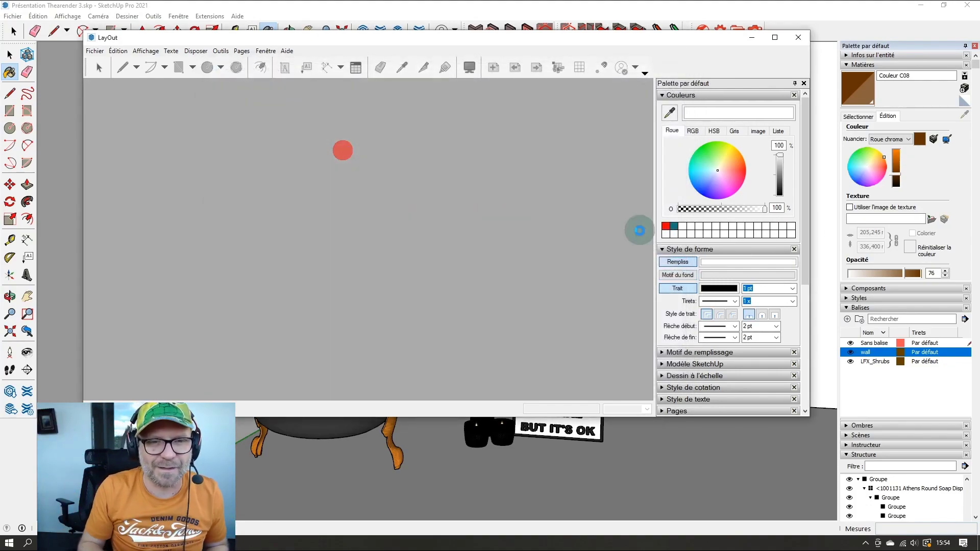
click(775, 37)
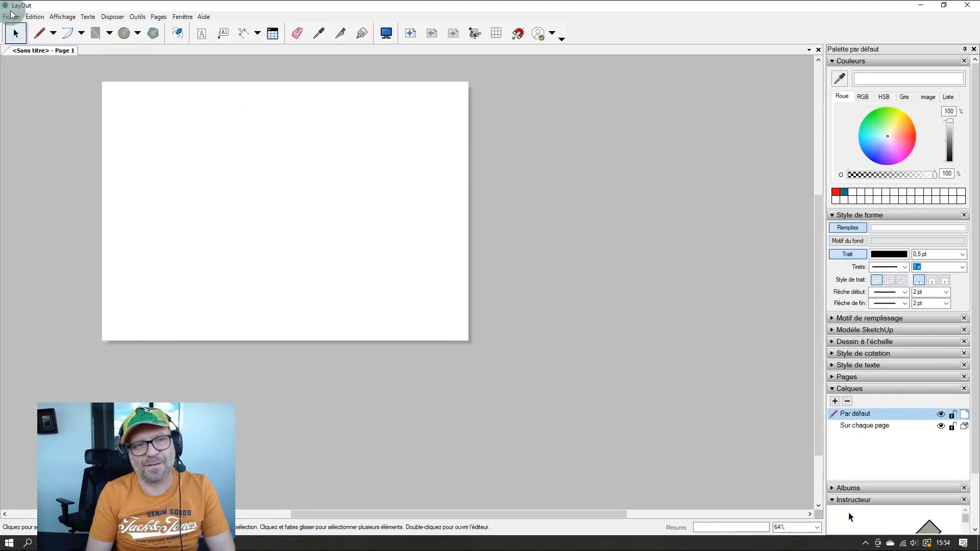
click(11, 16)
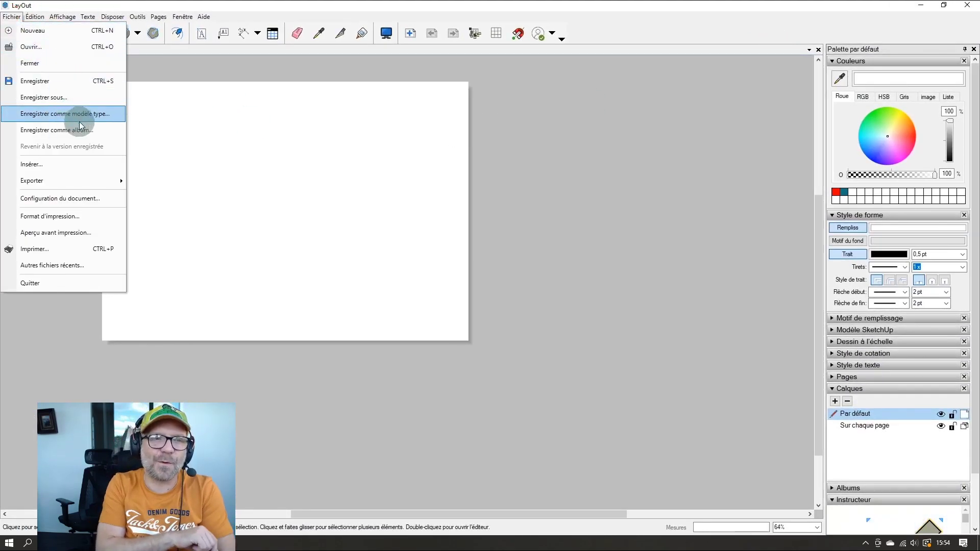
click(93, 197)
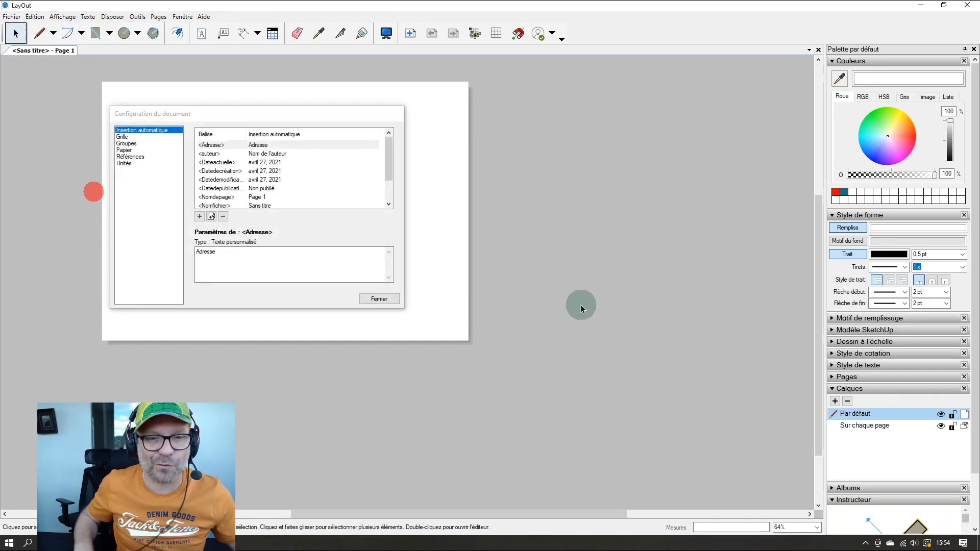
Step: Make the landscape paper square by setting its width to 210 mm in the document setup
click(147, 156)
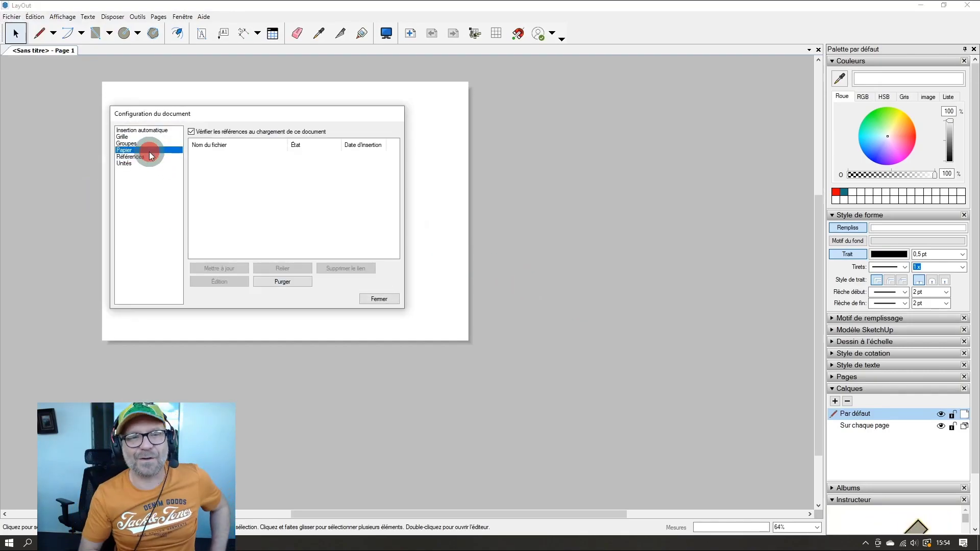
click(149, 151)
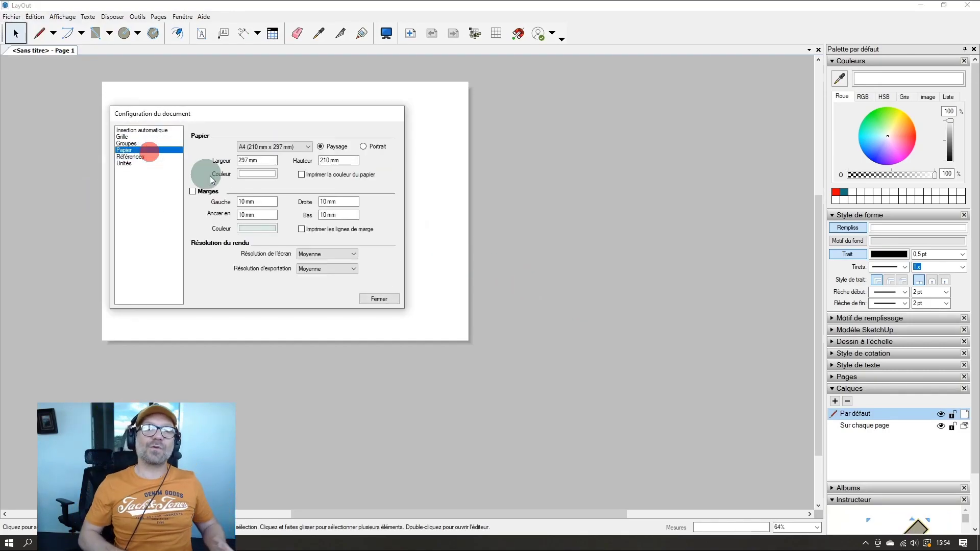
click(245, 161)
text(210)
key(Return)
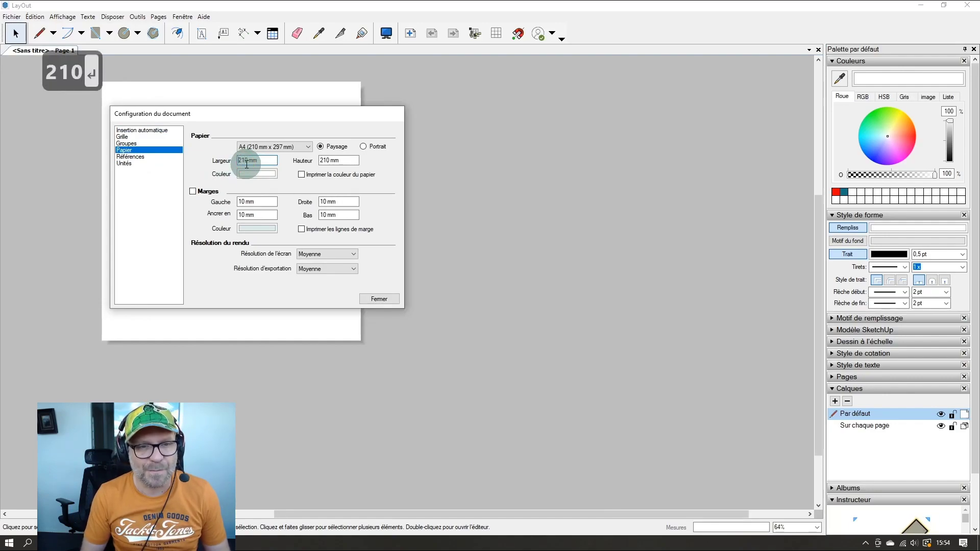
click(384, 299)
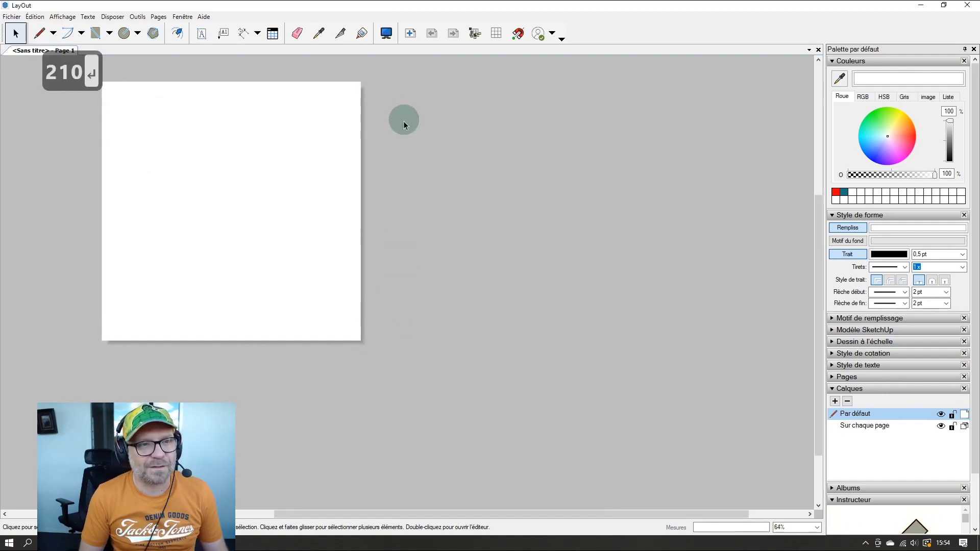
Step: Show the grid and draw an unfilled 210 × 210 mm rectangle along the page edges
click(494, 40)
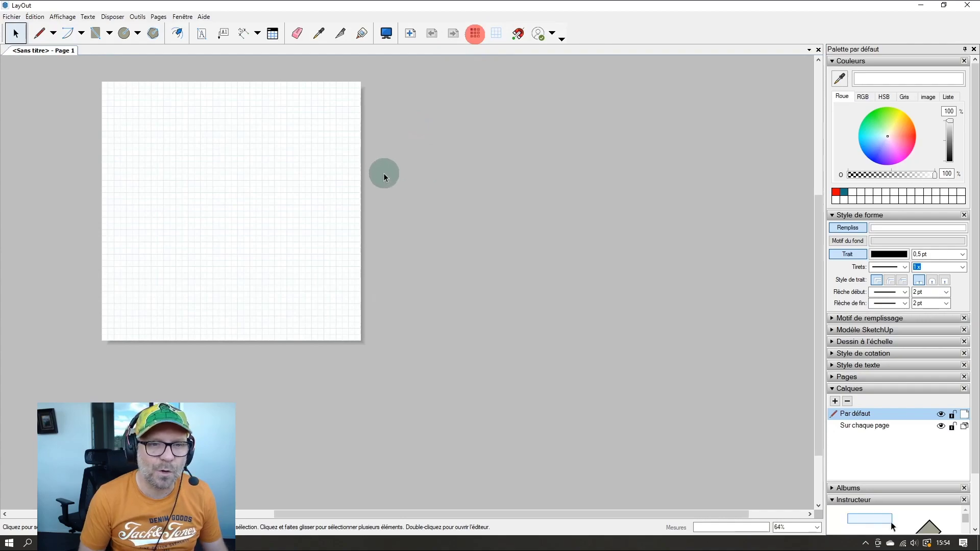
key(r)
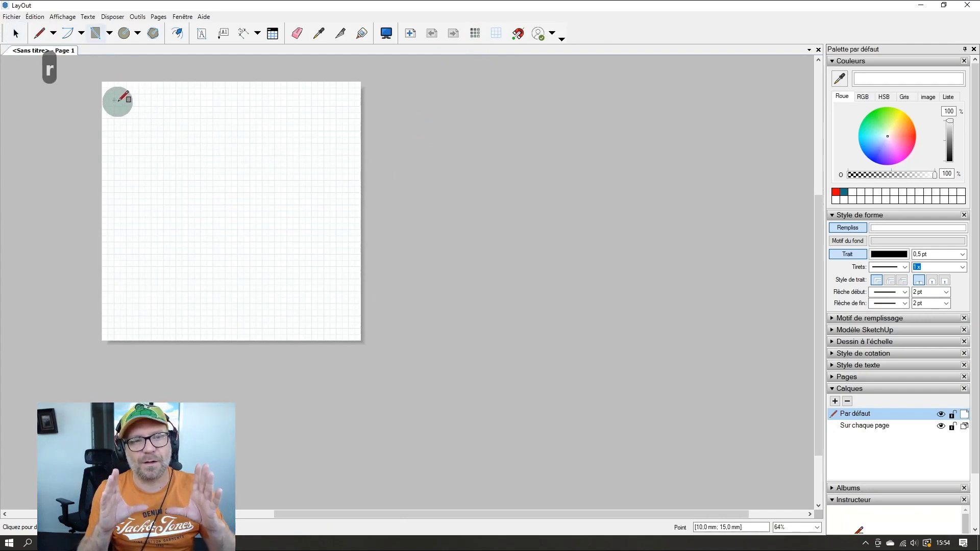
drag(102, 81, 361, 337)
key(space)
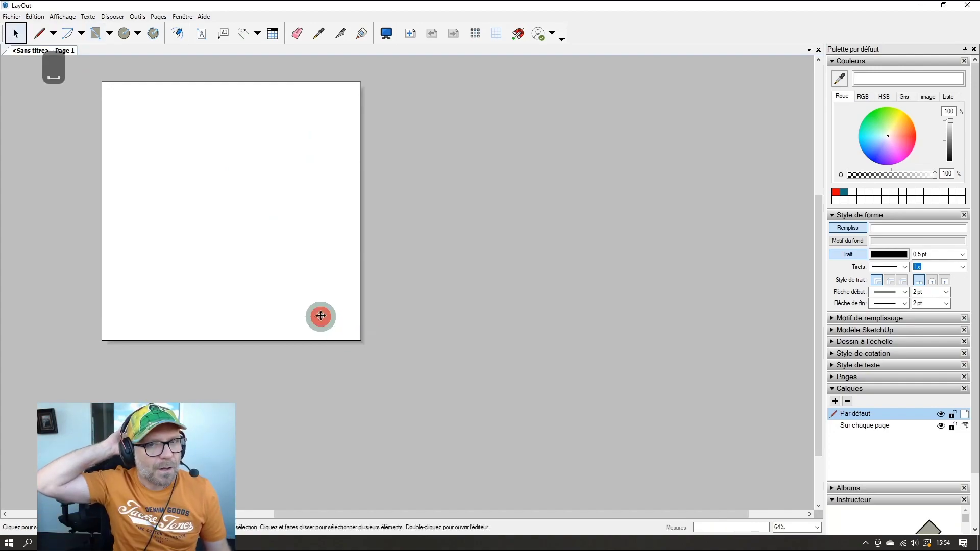
click(857, 229)
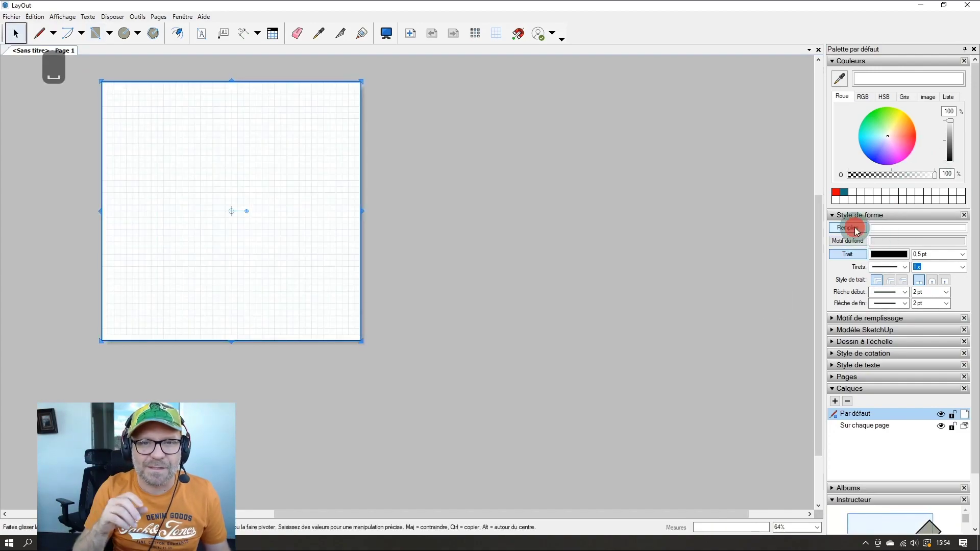
Step: Draw a diagonal line from the page's lower-left corner to its upper-right corner
key(l)
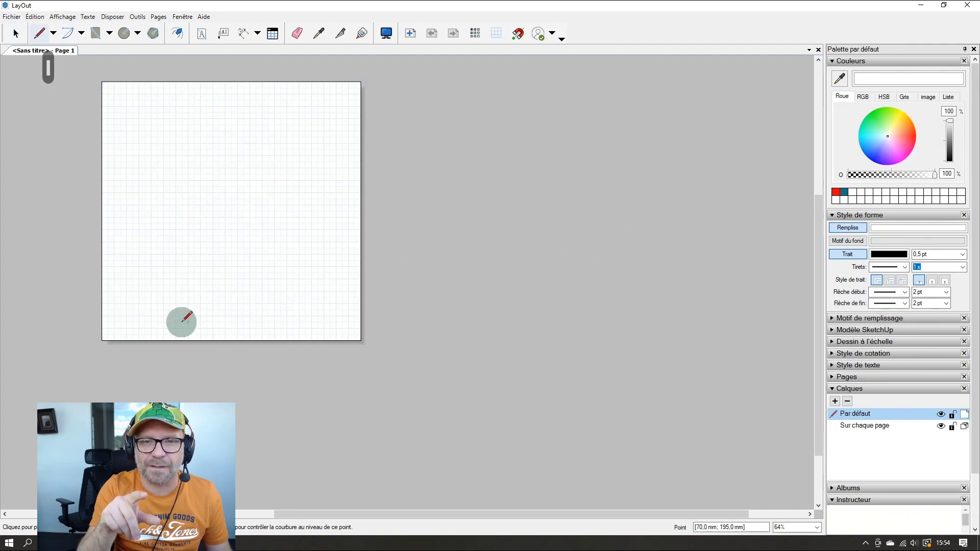
click(102, 338)
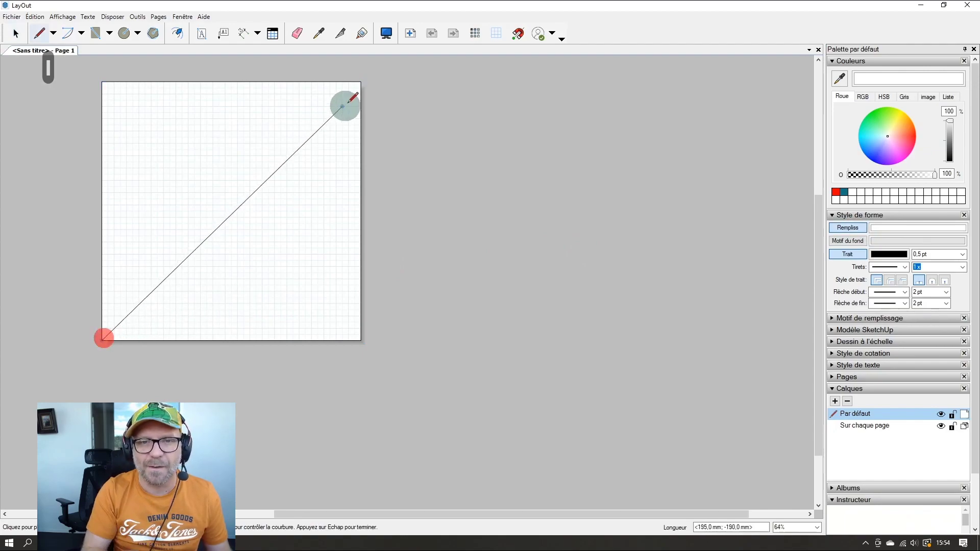
click(361, 82)
key(Escape)
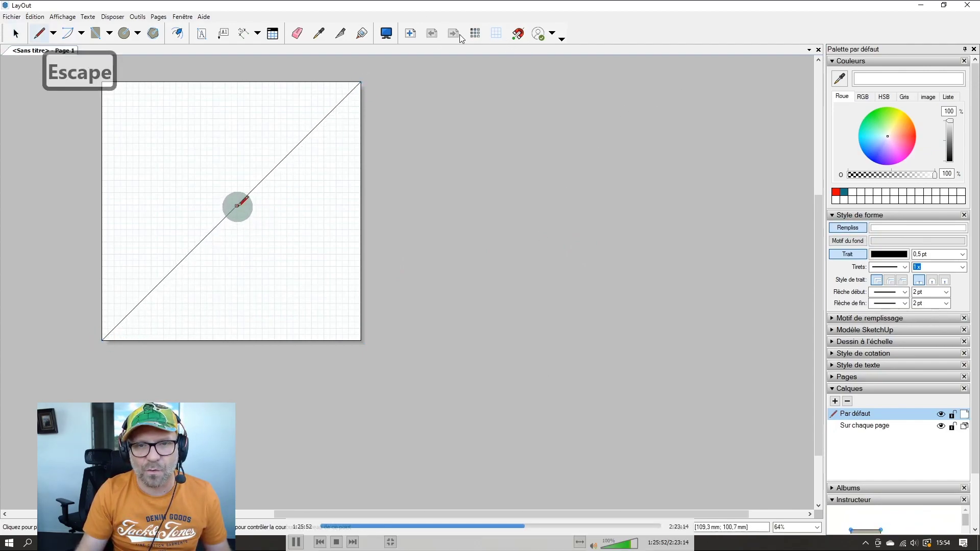
click(237, 206)
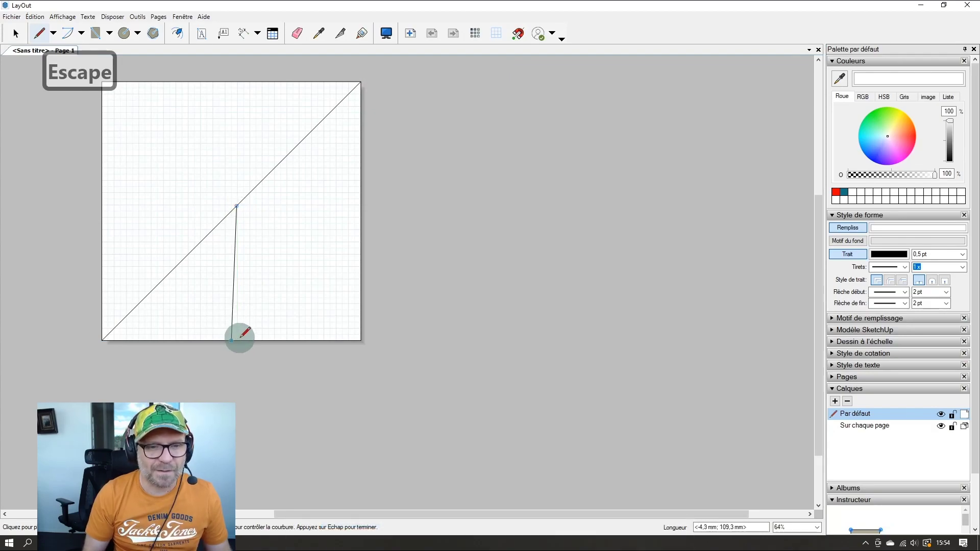
scroll(233, 338, up, 4)
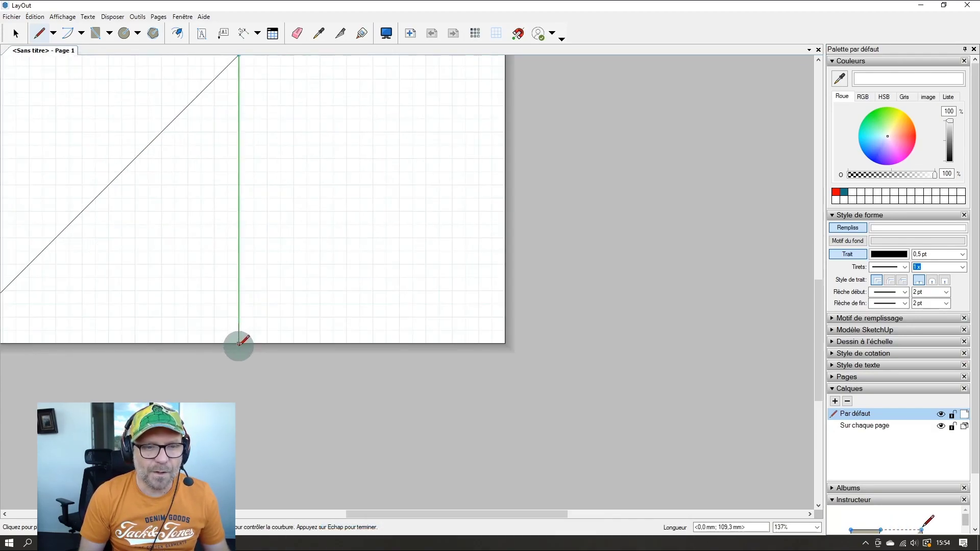
key(Escape)
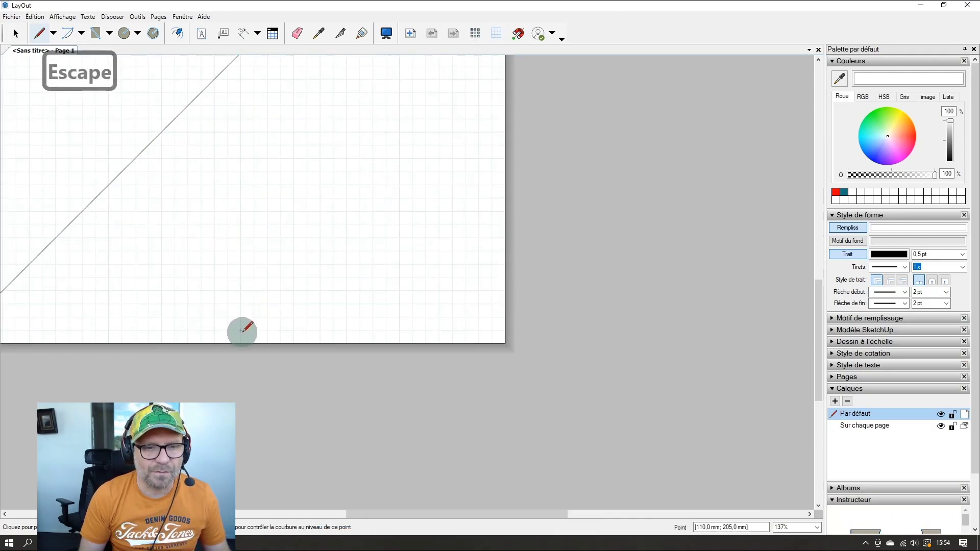
Step: Draw a vertical line about 200 mm long across the diagonal, ending on the page's bottom edge
scroll(243, 331, down, 1)
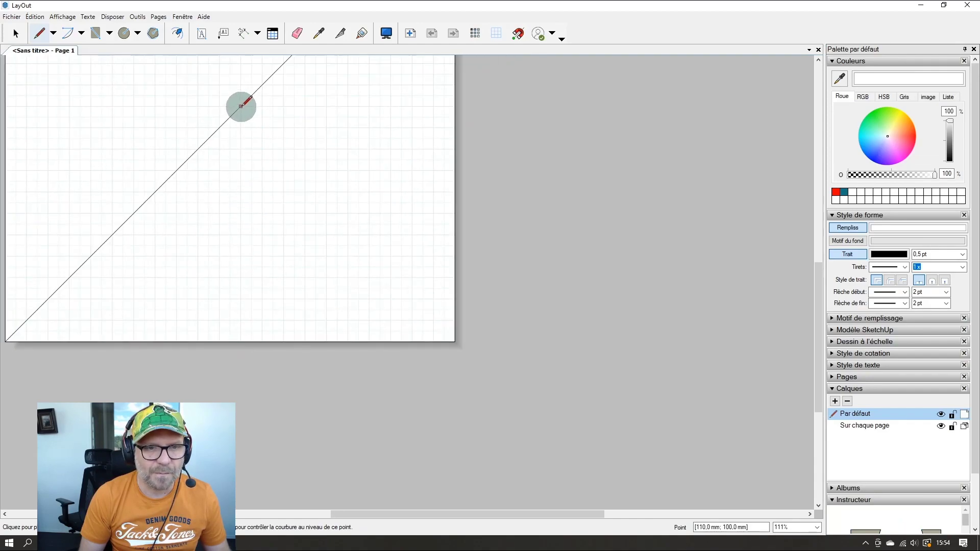
scroll(244, 109, down, 4)
scroll(299, 139, up, 1)
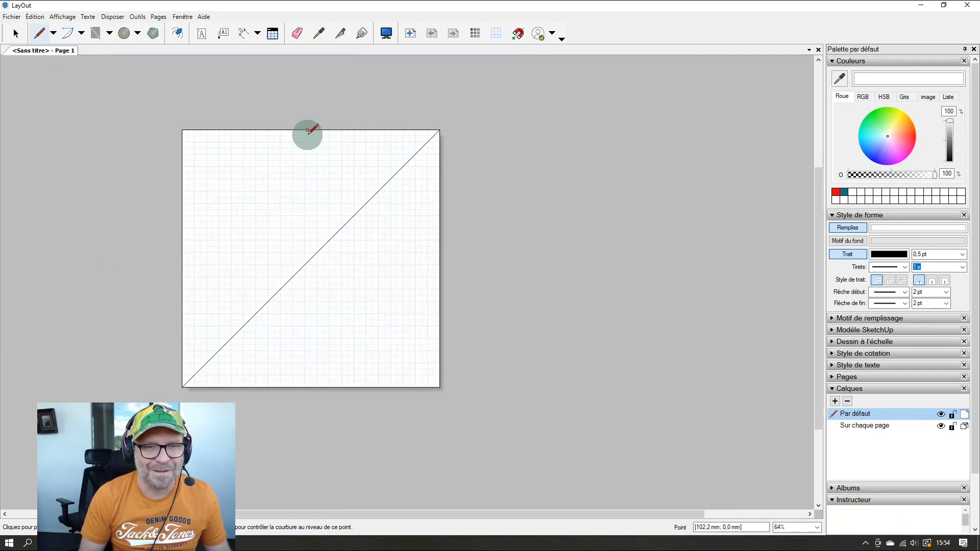
click(307, 144)
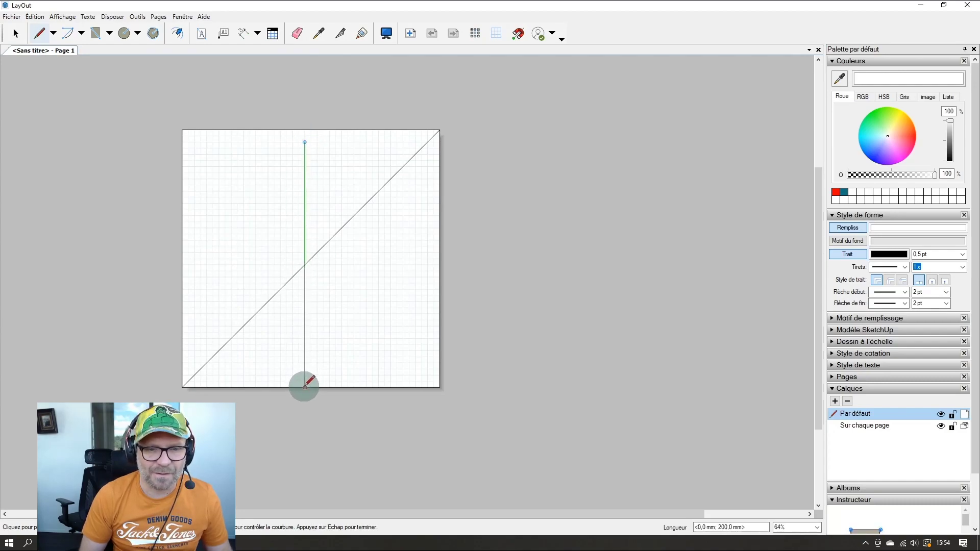
key(Escape)
scroll(309, 308, up, 1)
Step: Split the diagonal and vertical lines where they cross, and draw construction lines inside the resulting lower-left triangle
click(341, 33)
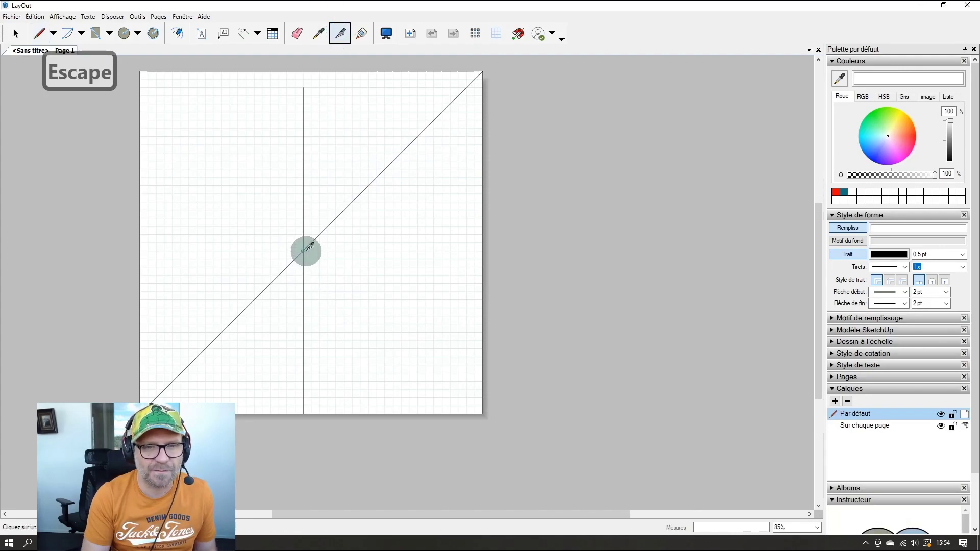
click(307, 251)
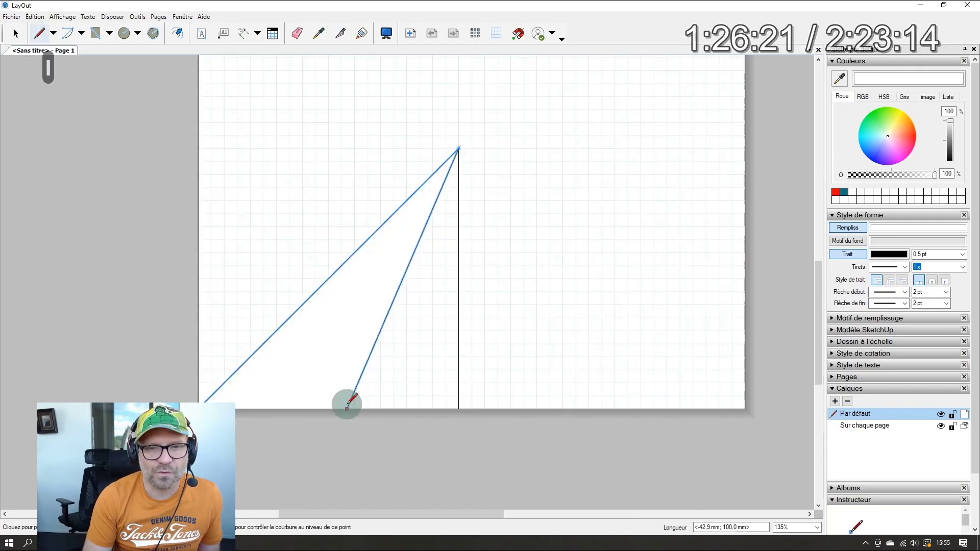
key(Escape)
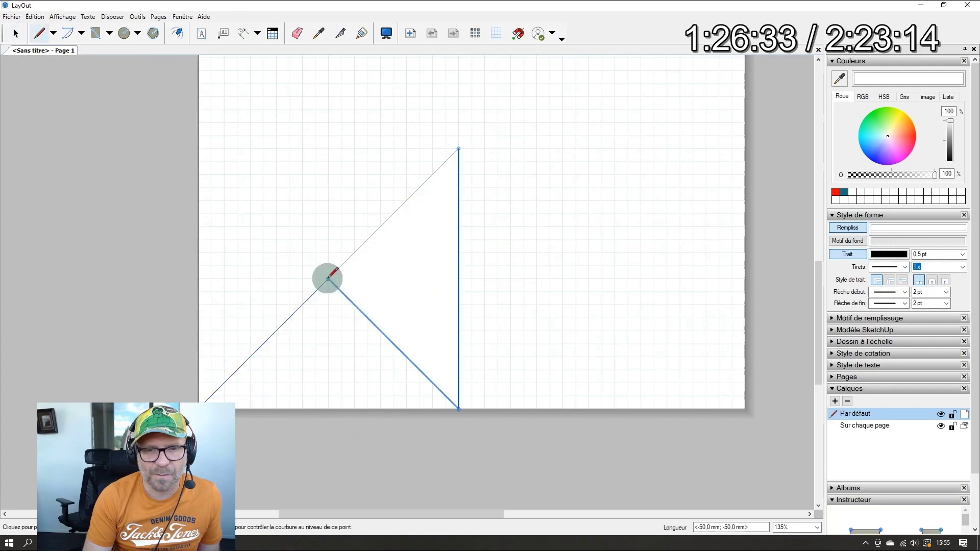
click(328, 279)
click(458, 148)
Step: Split the construction lines at their intersections and delete the surplus pieces, undoing the last wrong change
click(341, 34)
key(space)
key(Delete)
click(341, 34)
key(ctrl+z)
click(277, 404)
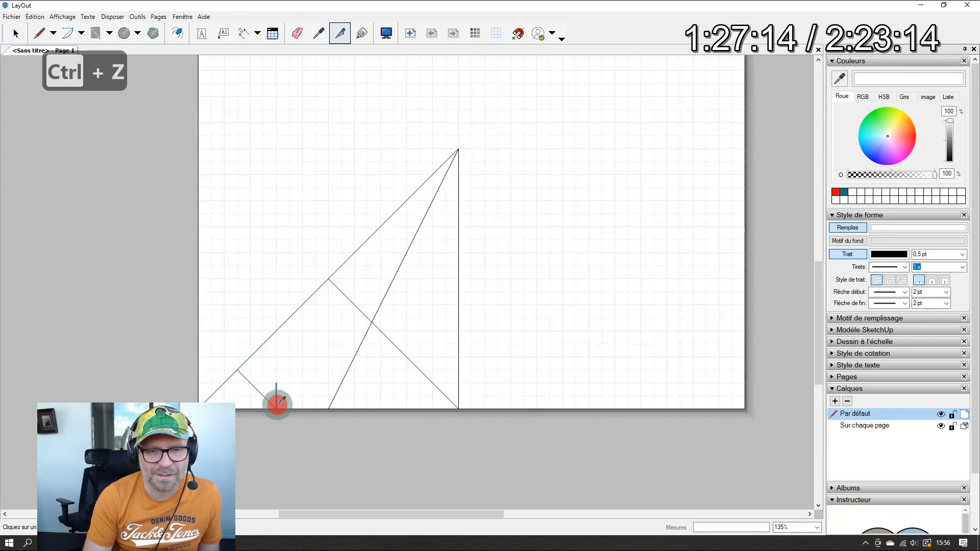
Step: Select the whole construction drawing, and draw a star facet outline over its lines
scroll(285, 415, down, 1)
key(space)
drag(160, 118, 568, 463)
key(l)
click(327, 293)
Step: Select the star facets beside the vertical line, along the diagonal and in the lower-left corner
key(space)
click(447, 296)
click(411, 237)
click(222, 396)
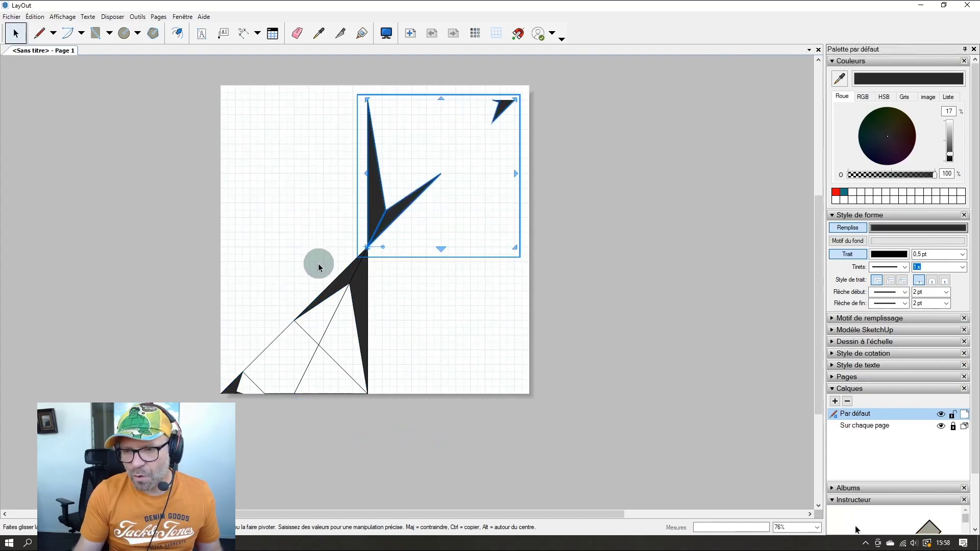
Step: Undo the last facet change, and move the mirrored facet copies about 97 mm horizontally onto the page centre
key(ctrl+z)
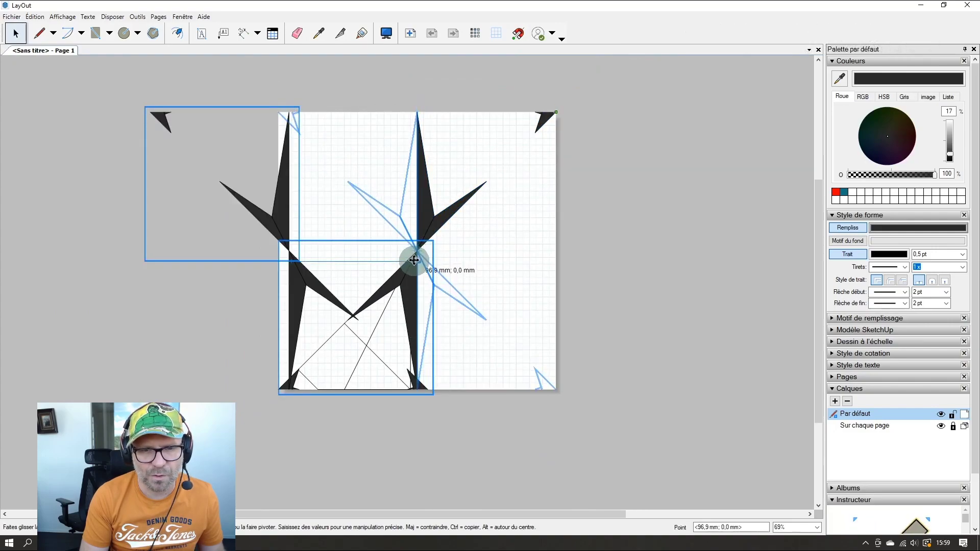
mouse_move(414, 260)
mouse_down()
mouse_move(499, 265)
mouse_move(417, 259)
mouse_up()
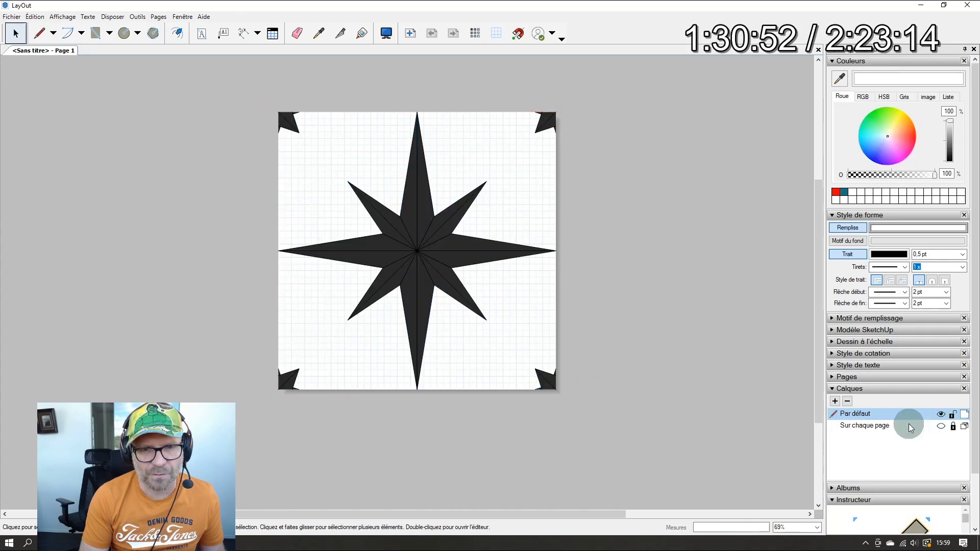
Step: Add a new layer and place it below the Par défaut layer
click(835, 401)
drag(894, 411, 893, 431)
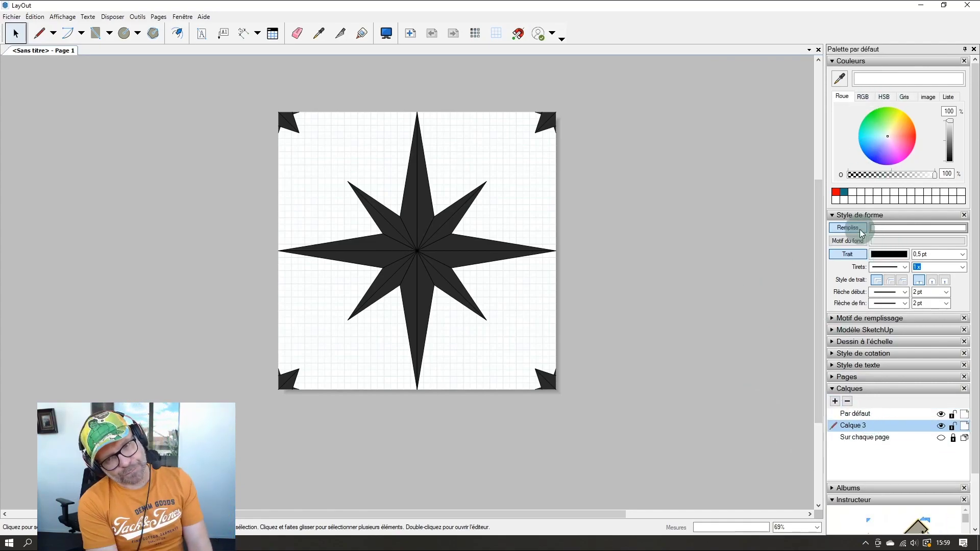
Step: Cover the page with a white 210 × 210 mm background rectangle on Calque 3, and lock that layer
click(94, 32)
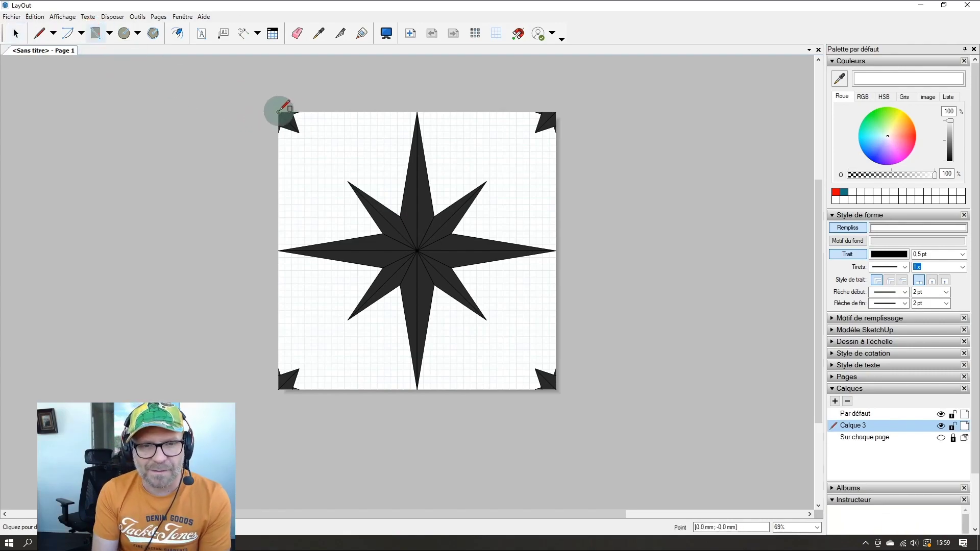
drag(279, 110, 556, 390)
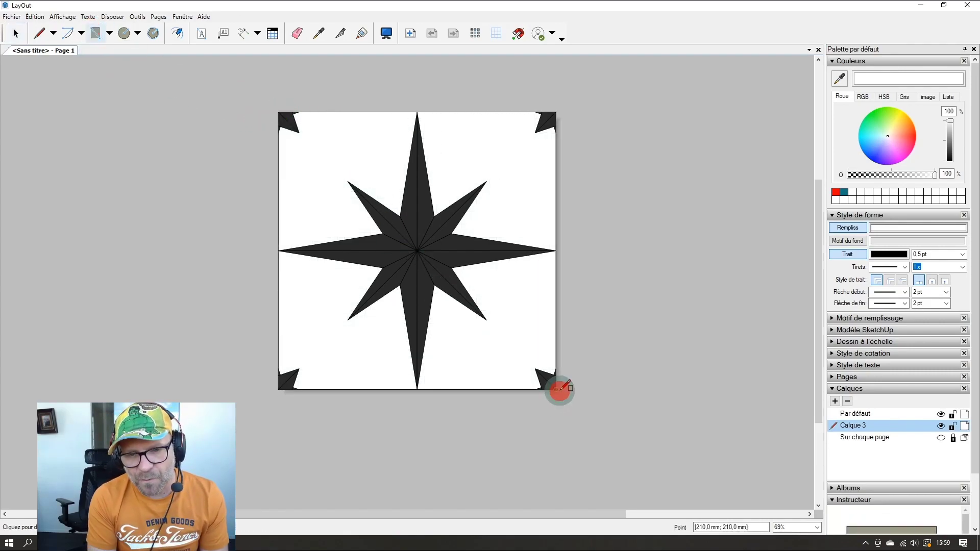
drag(634, 409, 663, 422)
key(space)
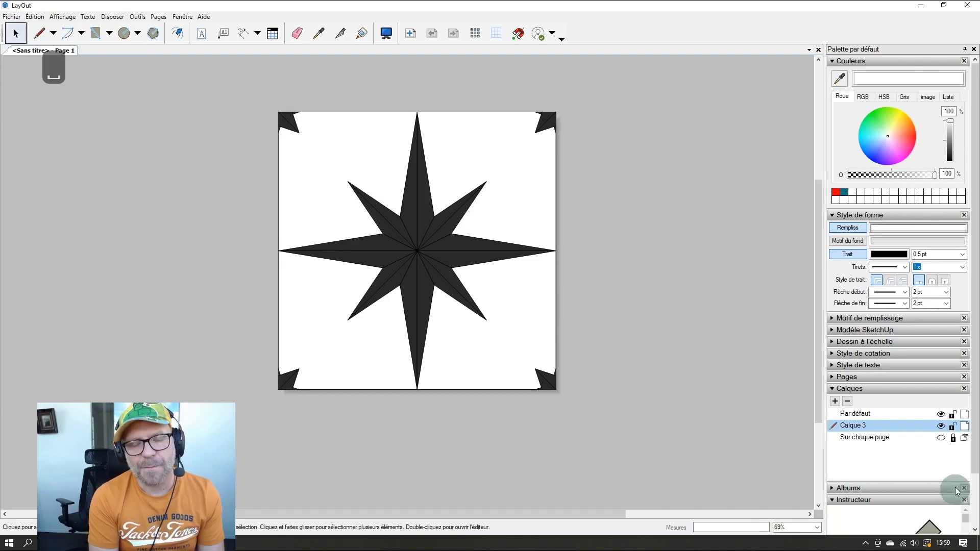
click(953, 415)
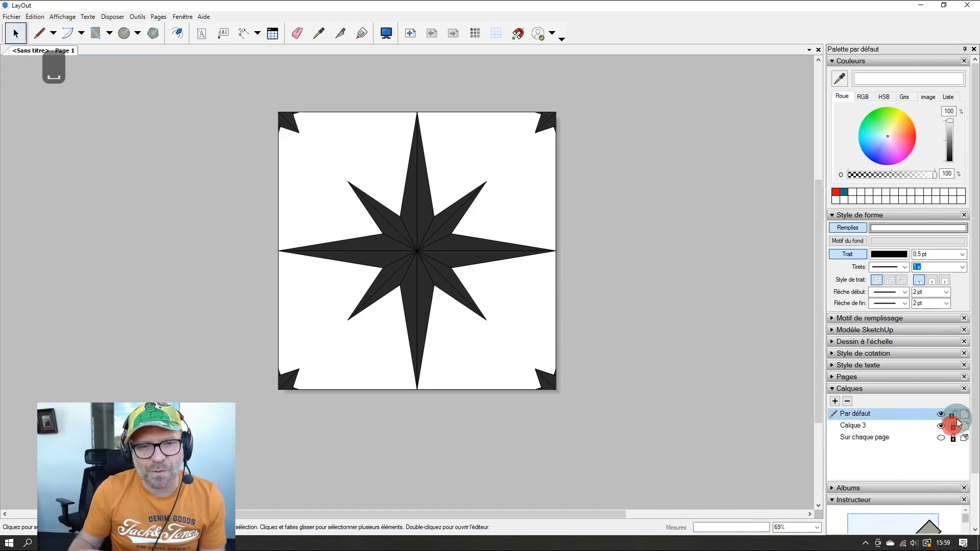
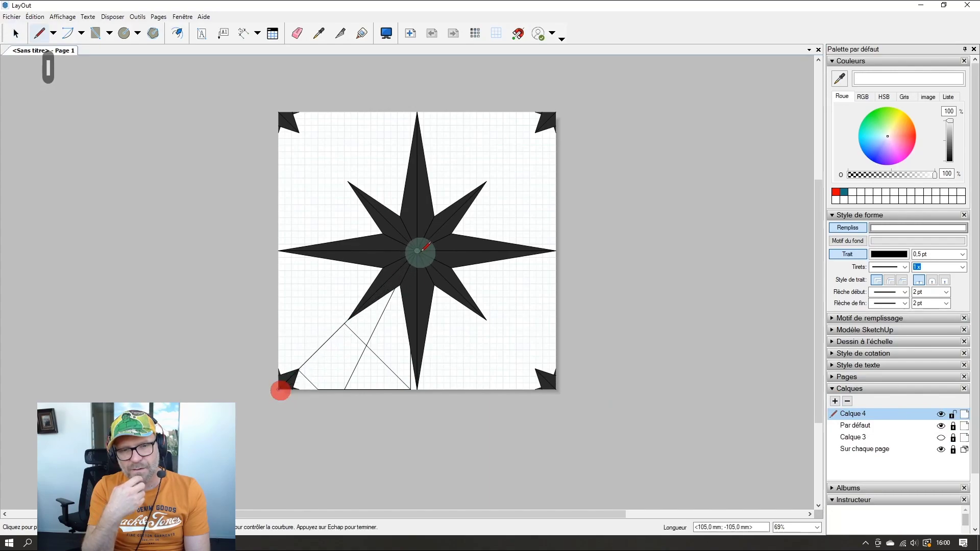
Step: Cancel the line in progress and set the stroke colour to white
scroll(299, 366, up, 4)
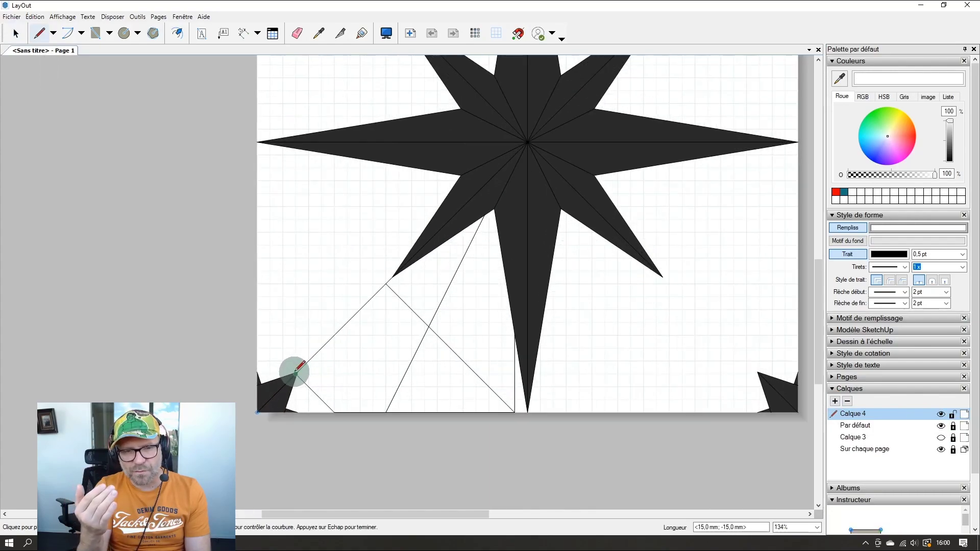
key(Escape)
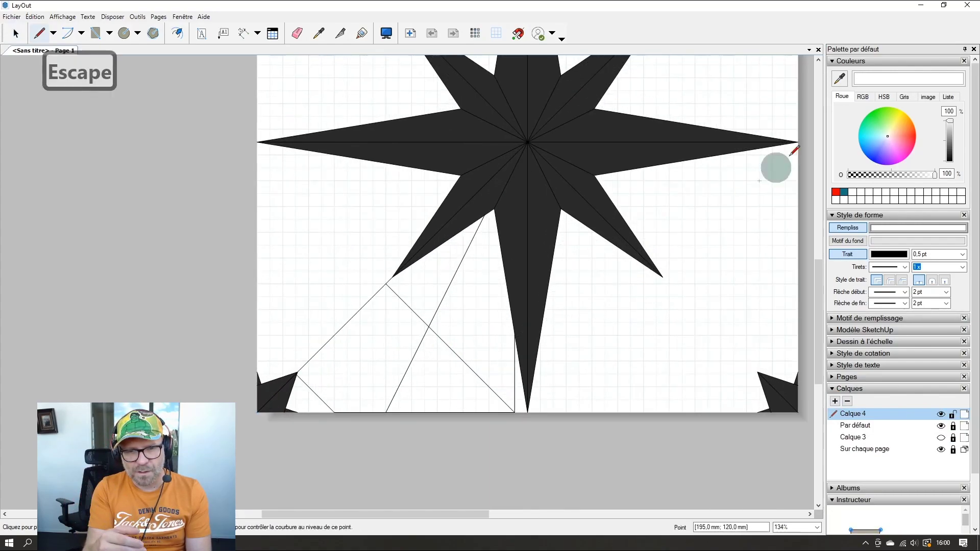
click(899, 260)
drag(948, 159, 956, 113)
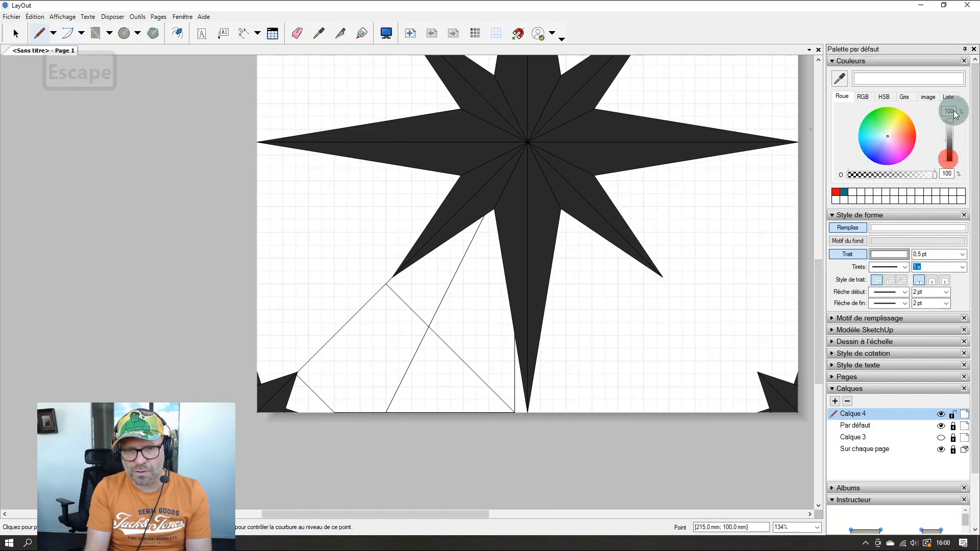
Step: Try to draw white joint lines along the lower-left corner facet and from the lower-left star tip through the centre to the bottom tip
click(259, 412)
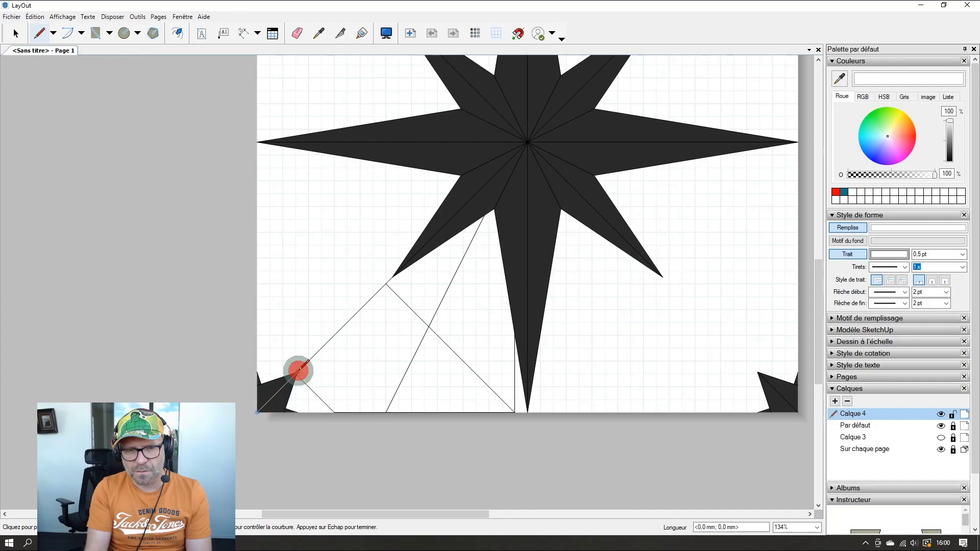
key(Escape)
click(393, 276)
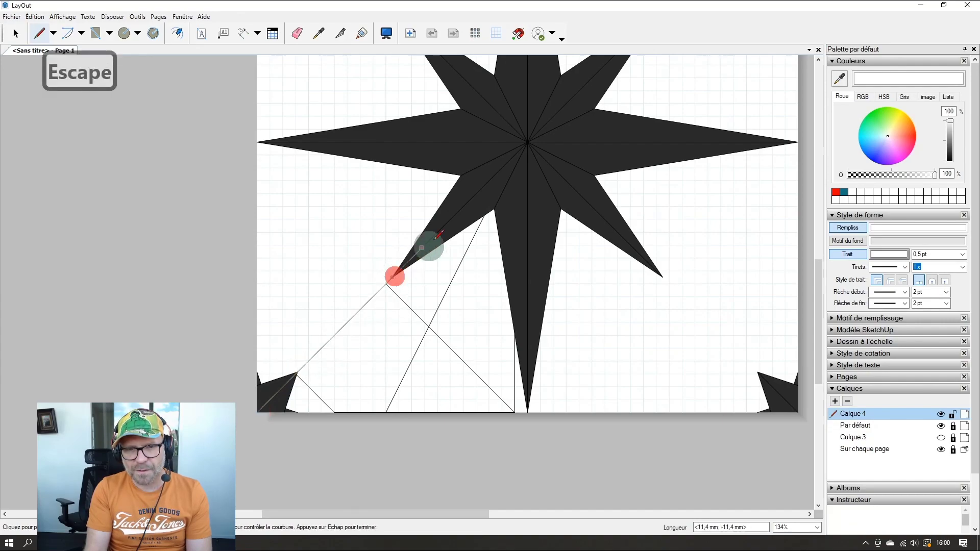
click(528, 142)
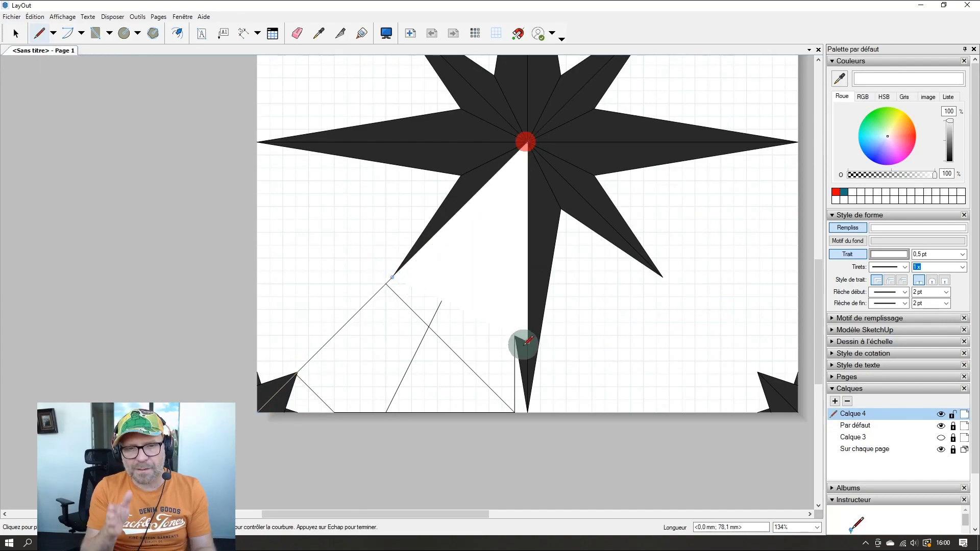
click(529, 411)
key(Escape)
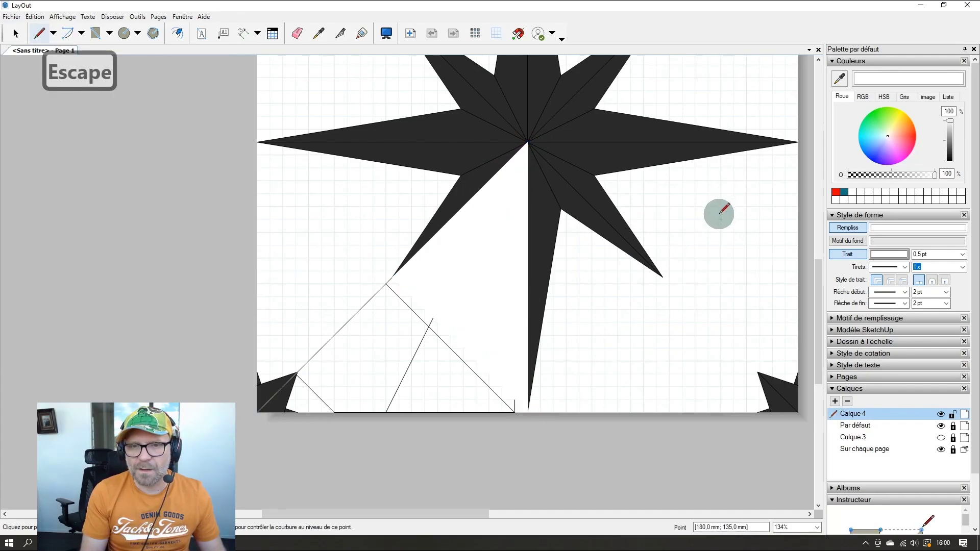
Step: Undo the filled joint lines, and redraw them as white strokes with the shape fill turned off
key(ctrl+z)
click(887, 255)
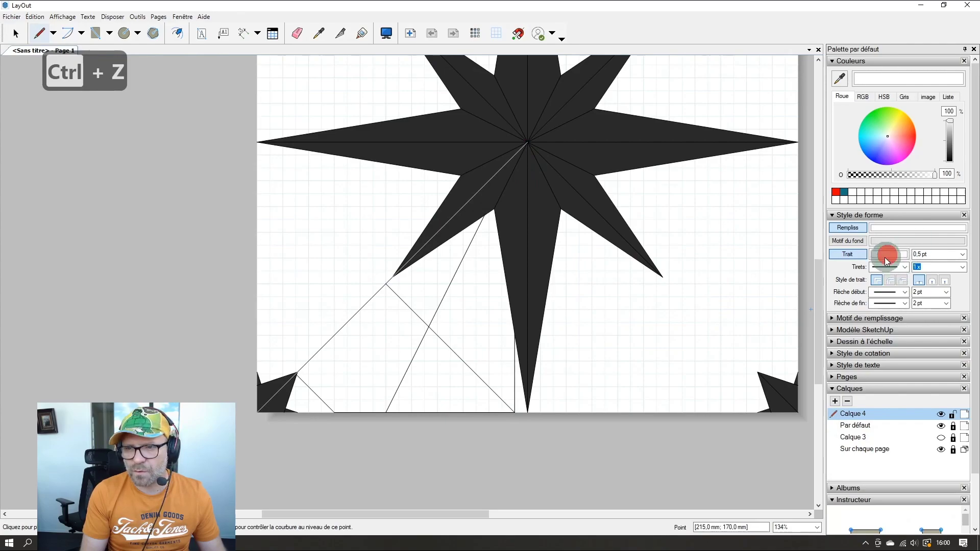
key(ctrl+z)
key(ctrl+z)
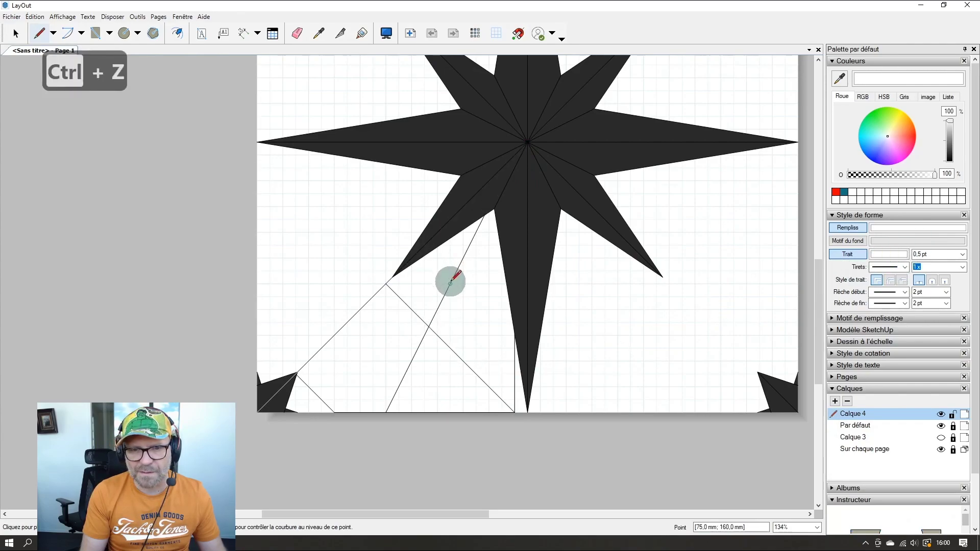
click(861, 232)
key(space)
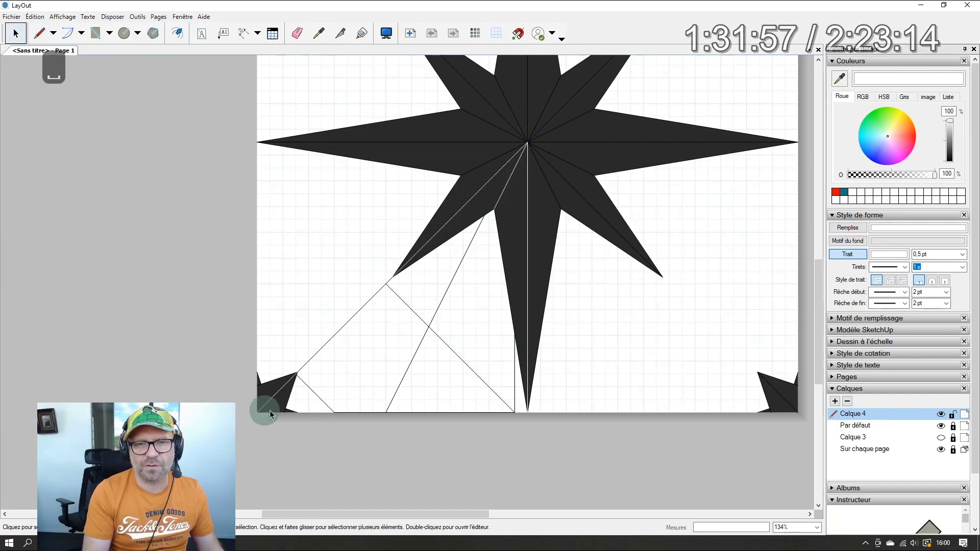
Step: Copy and flip the white joint lines so they cover every arm of the star and all four corner facets
scroll(275, 404, up, 1)
scroll(275, 405, down, 2)
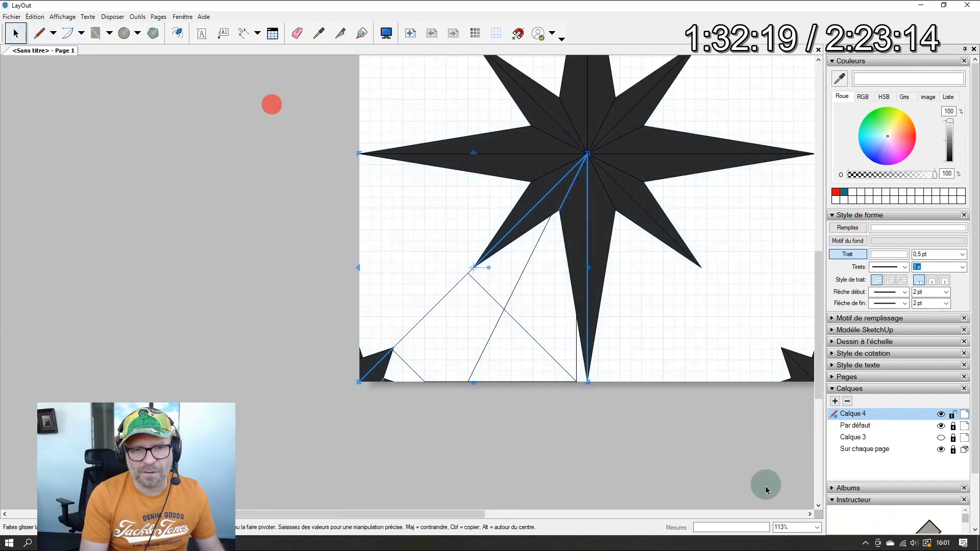
right_click(292, 308)
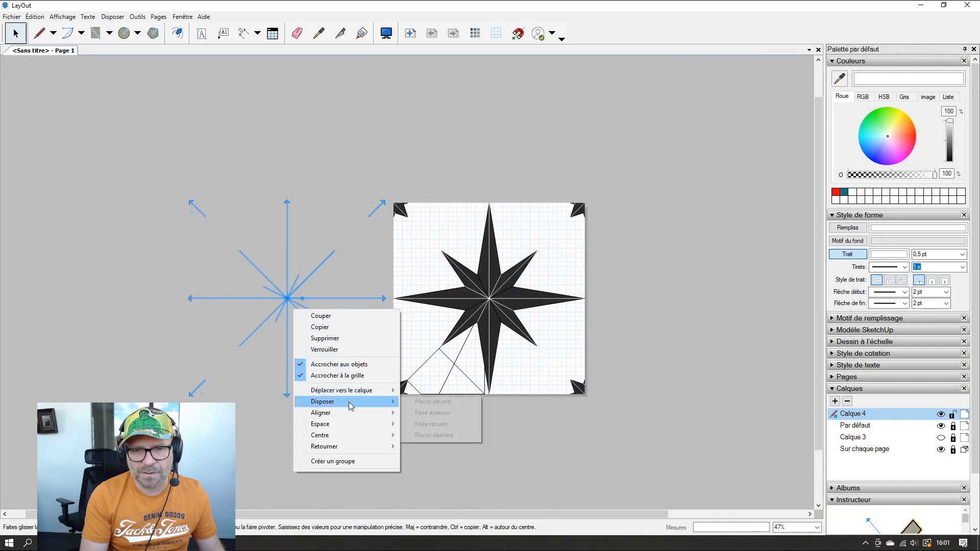
mouse_move(358, 447)
click(435, 449)
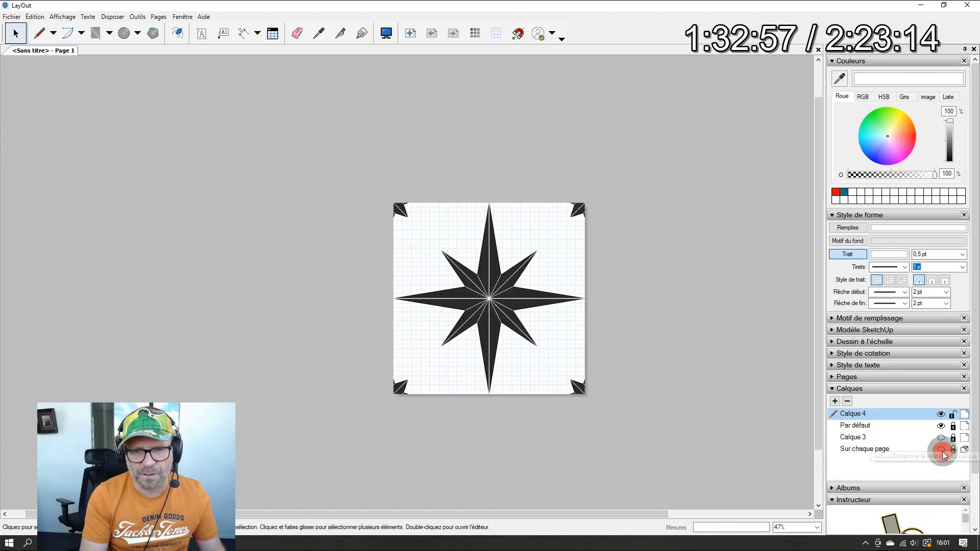
Step: Show the Calque 3 background with the grid hidden, and link the diagonal star tips to the corner facets with dark lines on Calque 5
click(941, 449)
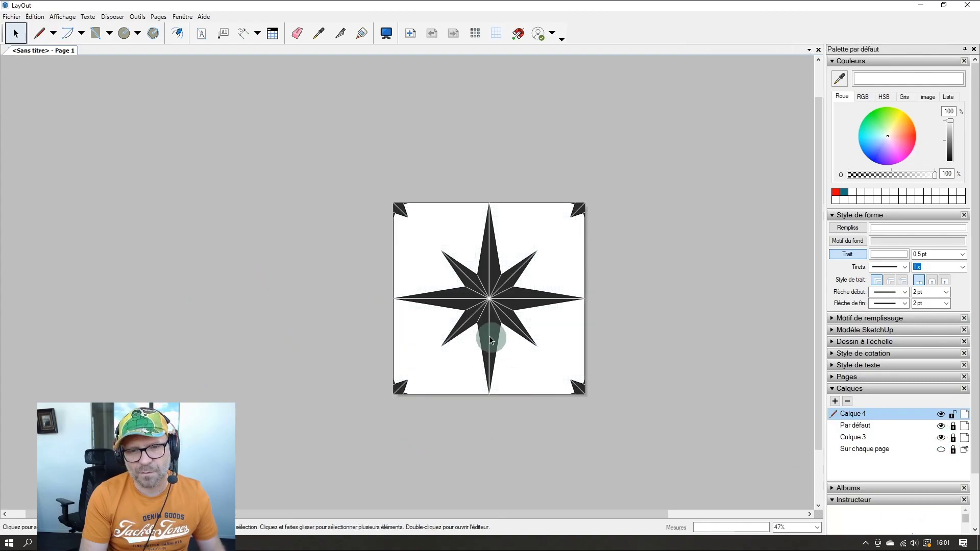
scroll(492, 339, up, 5)
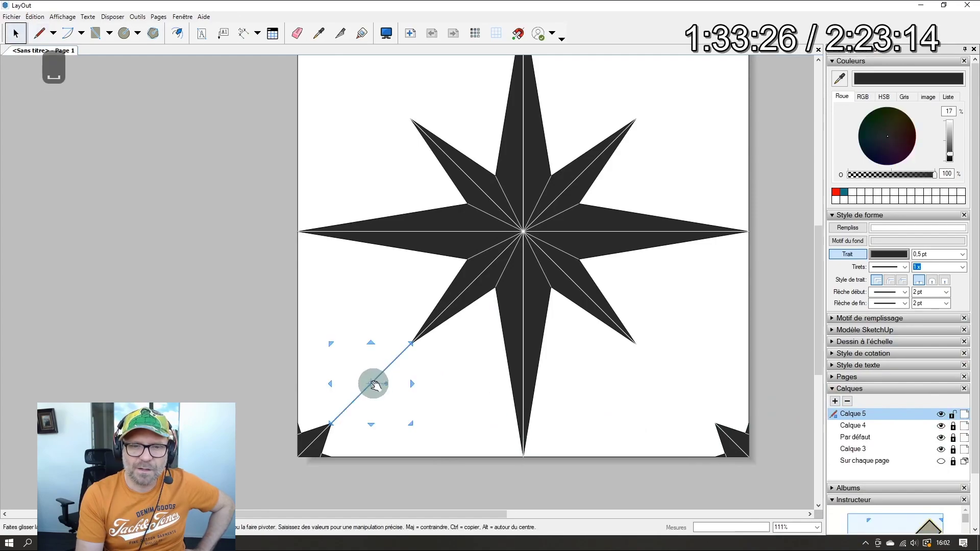
click(760, 320)
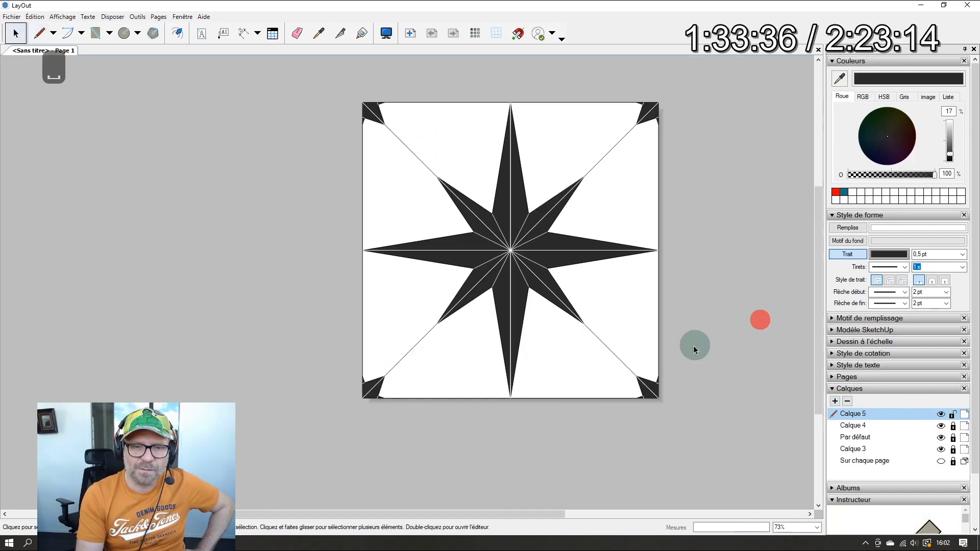
Step: Save the document on the desktop (Bureau) as carrelage
key(ctrl+s)
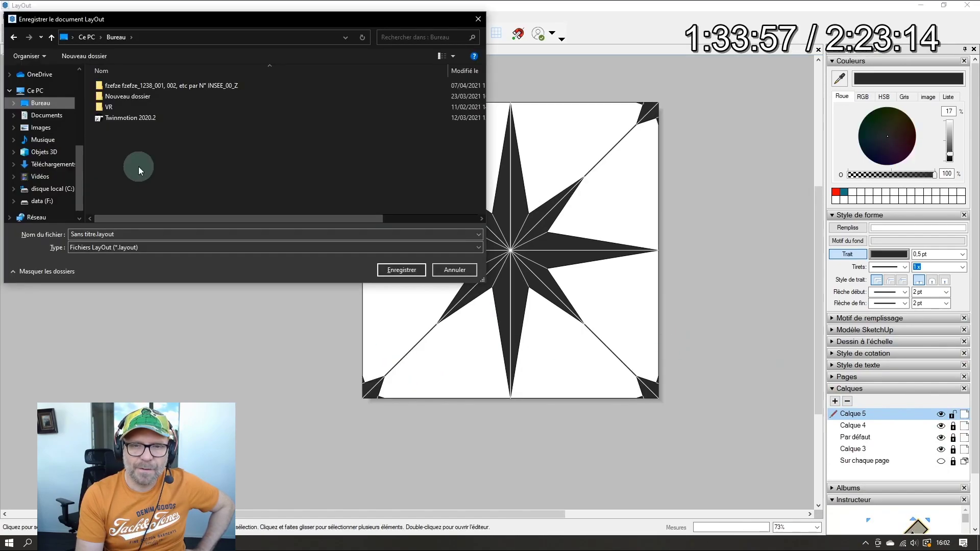
text(carrelage)
key(Return)
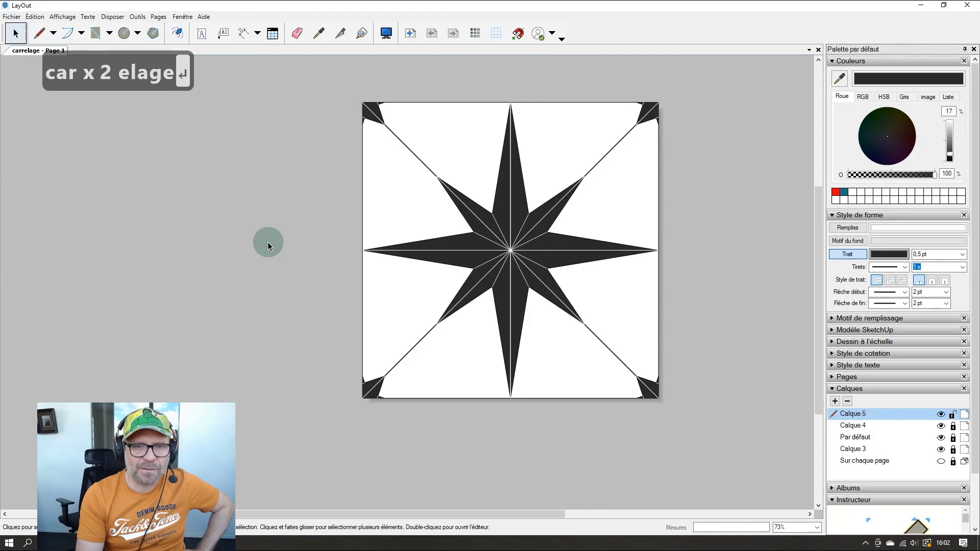
Step: Copy the joint lines onto new layer Calque 6 as thick black strokes, leaving only the Calque 3 background shown with them
click(941, 450)
click(942, 427)
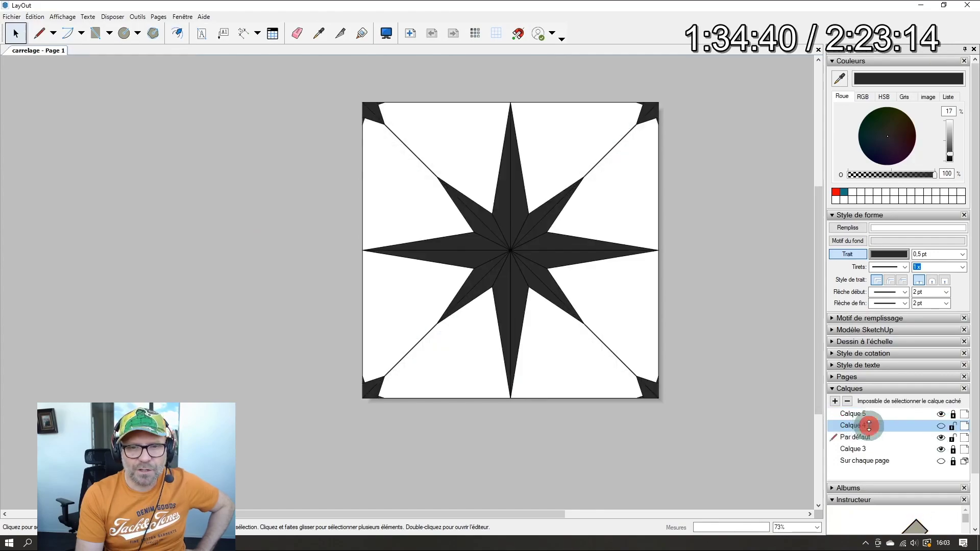
key(ctrl+c)
key(ctrl+v)
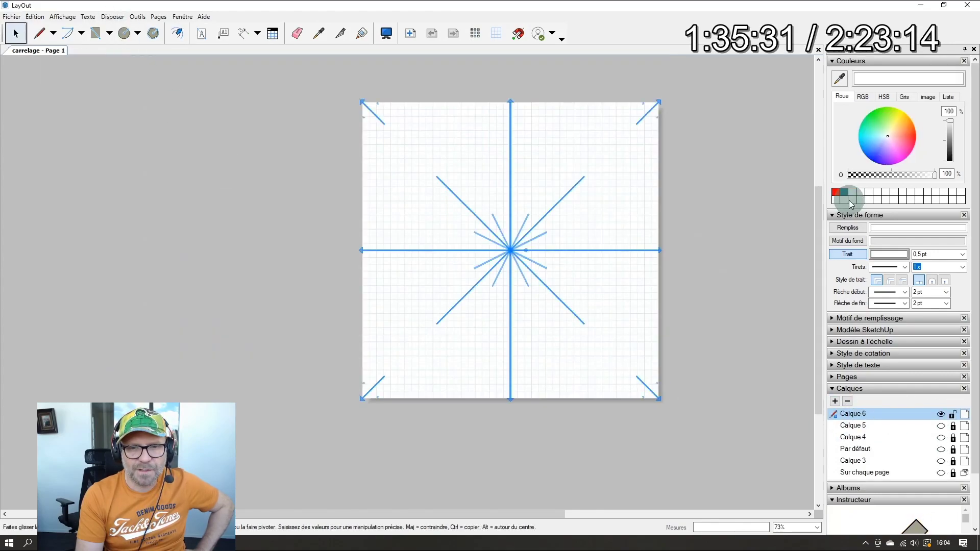
click(941, 461)
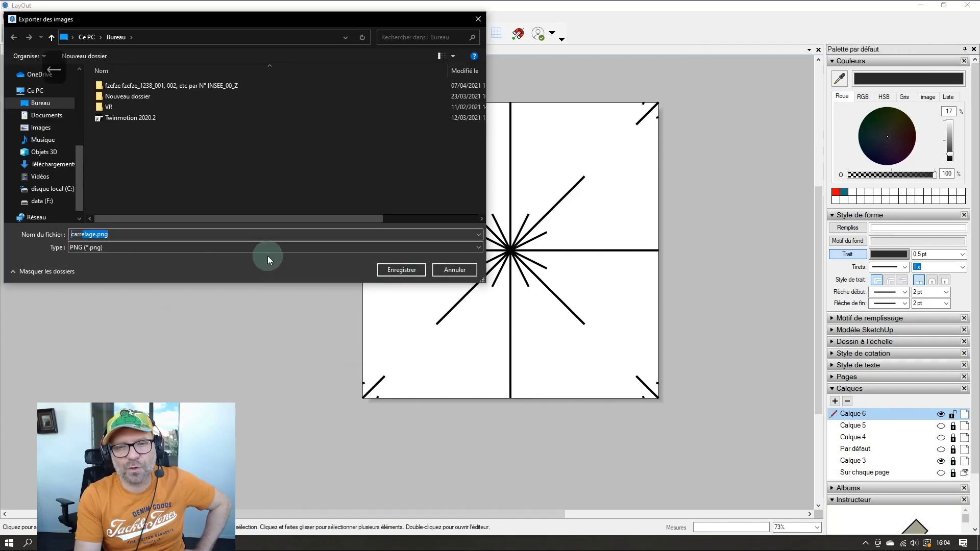
Step: Export the black joint lines as a PNG image named carrelage bump.png on the desktop
key(Left)
key(Right)
key(Right)
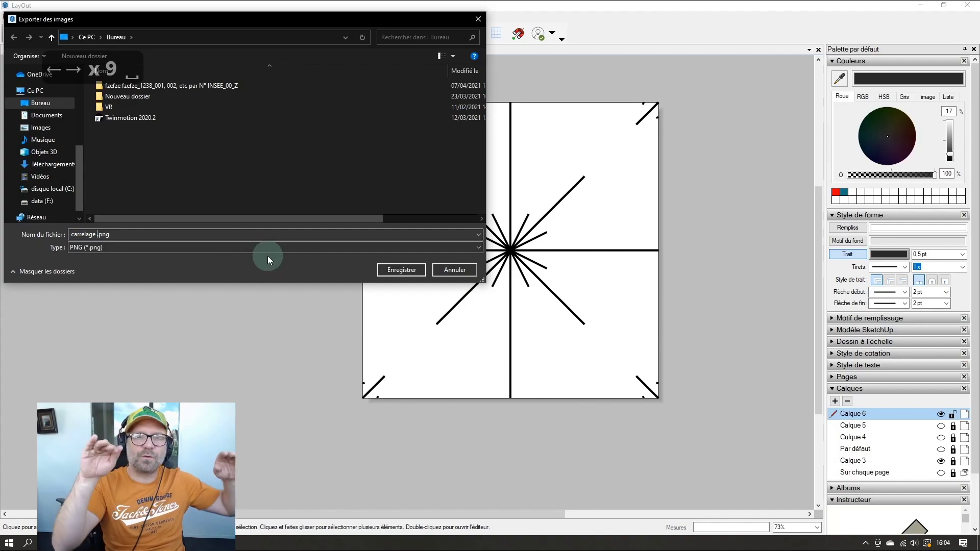
text(bump)
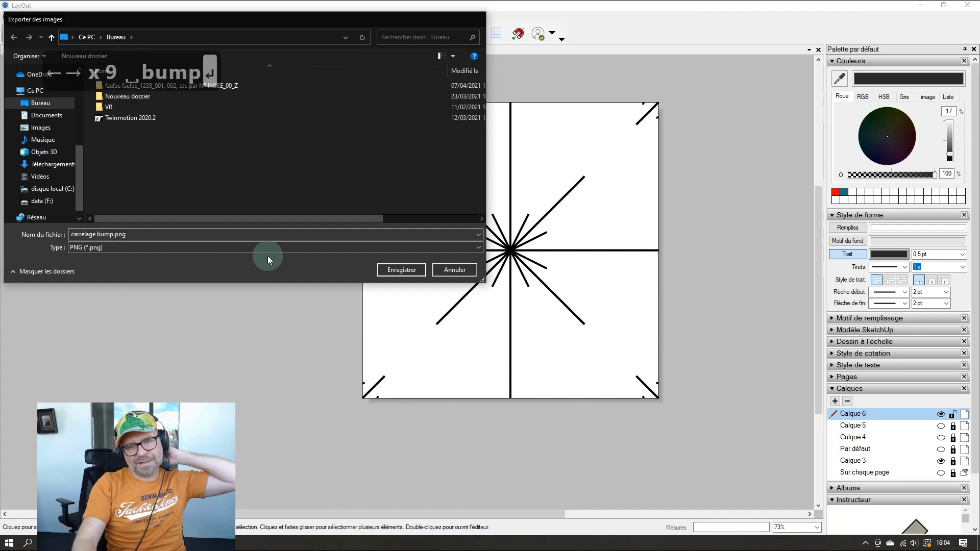
key(Return)
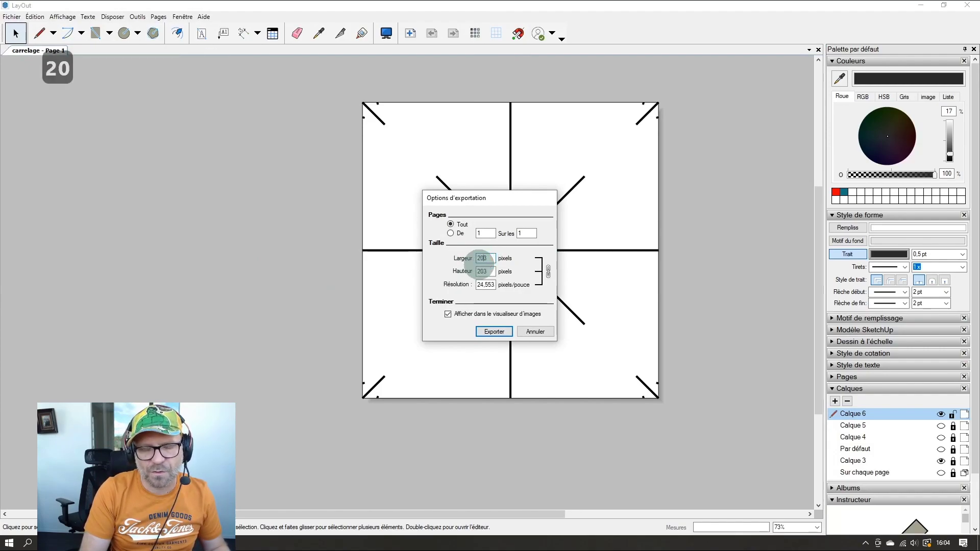
click(495, 332)
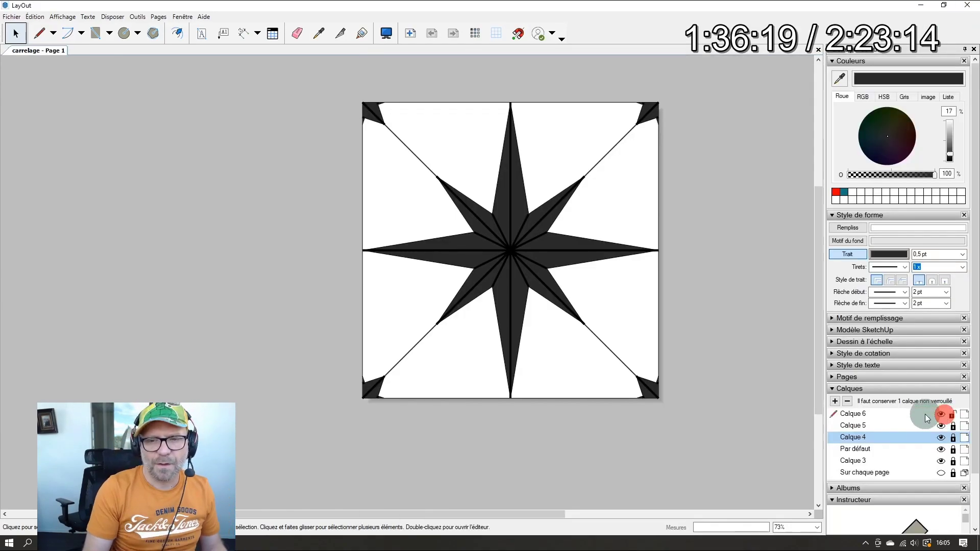
Step: Show the tile layers with Calque 6 hidden, and export the star tile image as carrelage diffuse.jpg
click(942, 425)
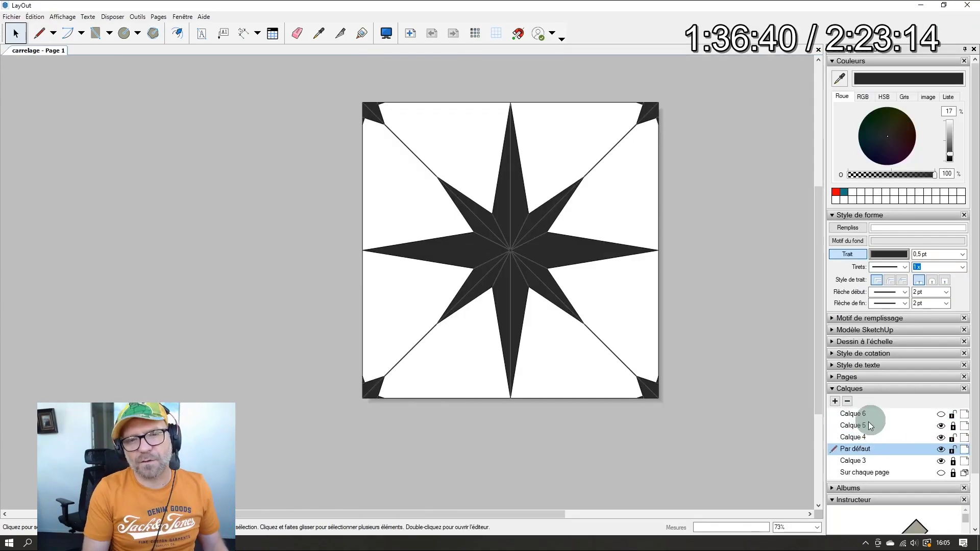
key(ctrl+s)
text(diffu)
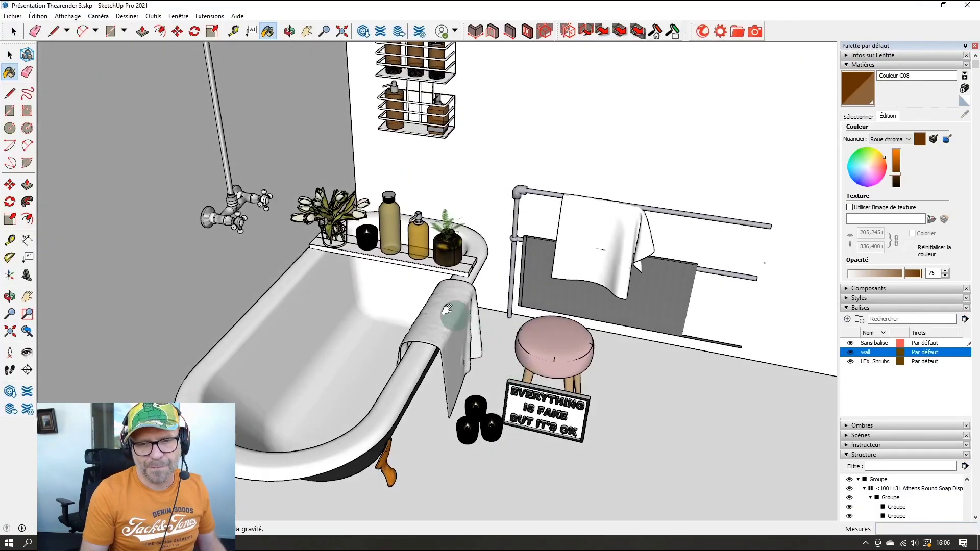
Step: Switch to the bathroom model in SketchUp and open the floor group for editing
mouse_move(352, 225)
shift+middle_down()
mouse_move(361, 217)
mouse_move(382, 328)
shift+middle_up()
key(space)
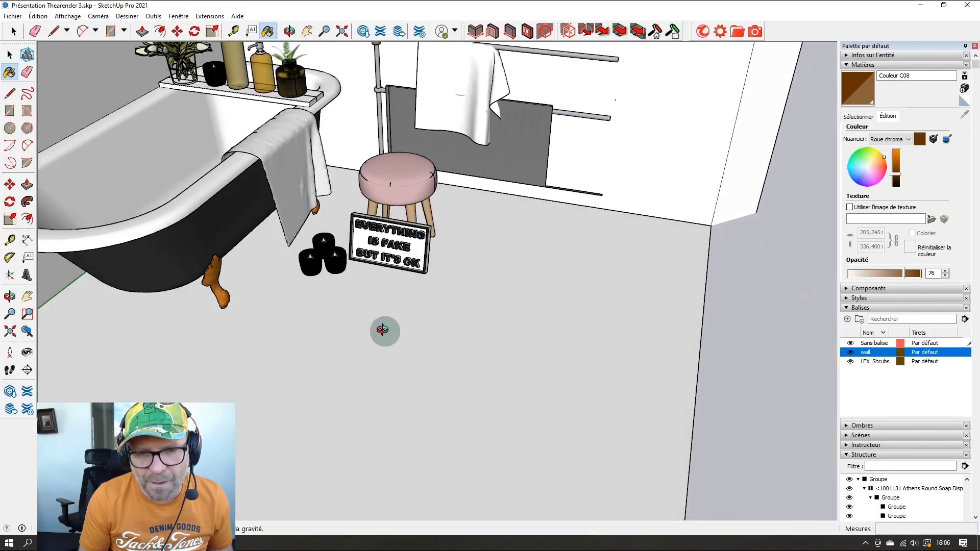
click(598, 383)
mouse_move(597, 383)
shift+middle_down()
mouse_move(590, 283)
mouse_move(605, 254)
shift+middle_up()
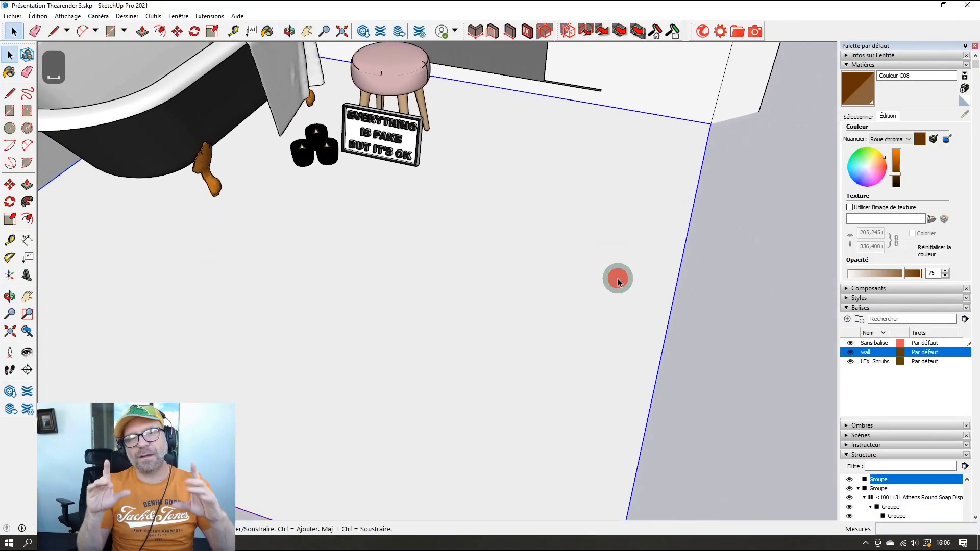
double_click(617, 279)
Step: Place two guides 22 cm inside the floor's two edges that meet at the corner
shift+middle_drag(501, 311, 877, 238)
shift+middle_drag(301, 252, 215, 281)
key(t)
click(210, 264)
text(22cm)
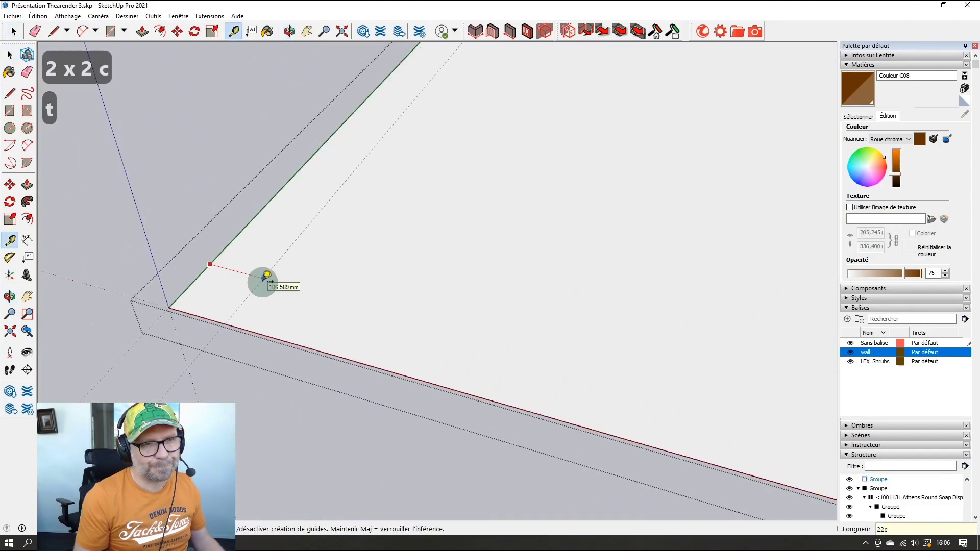
key(Return)
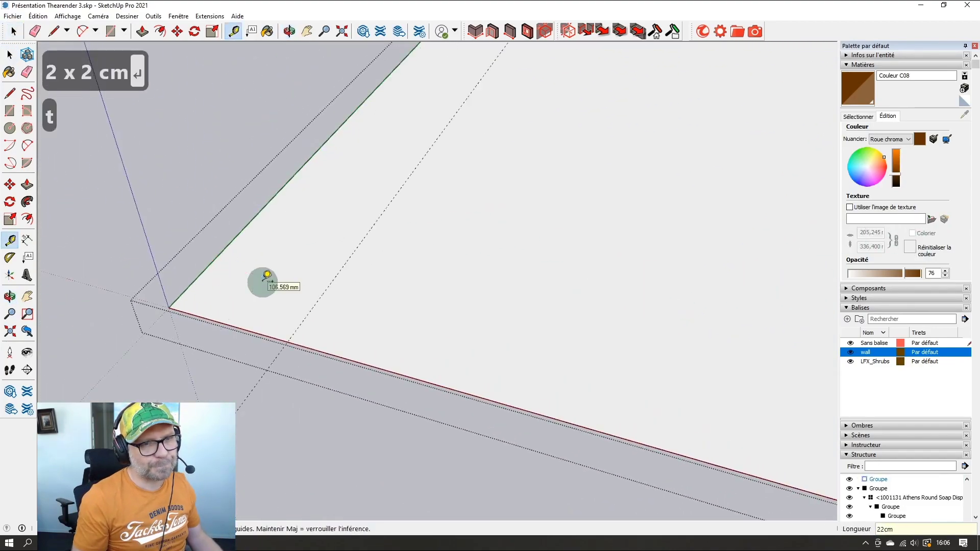
click(243, 329)
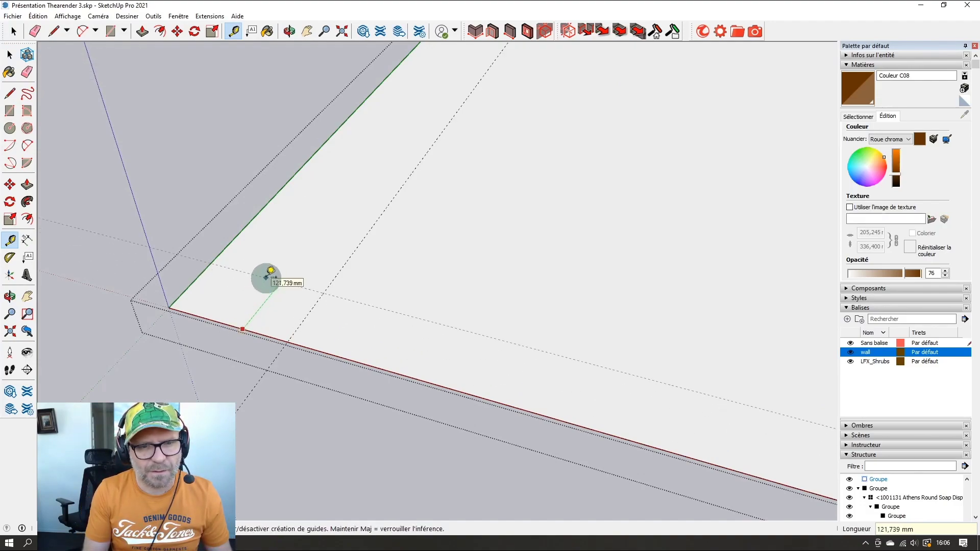
text(22cm)
key(Return)
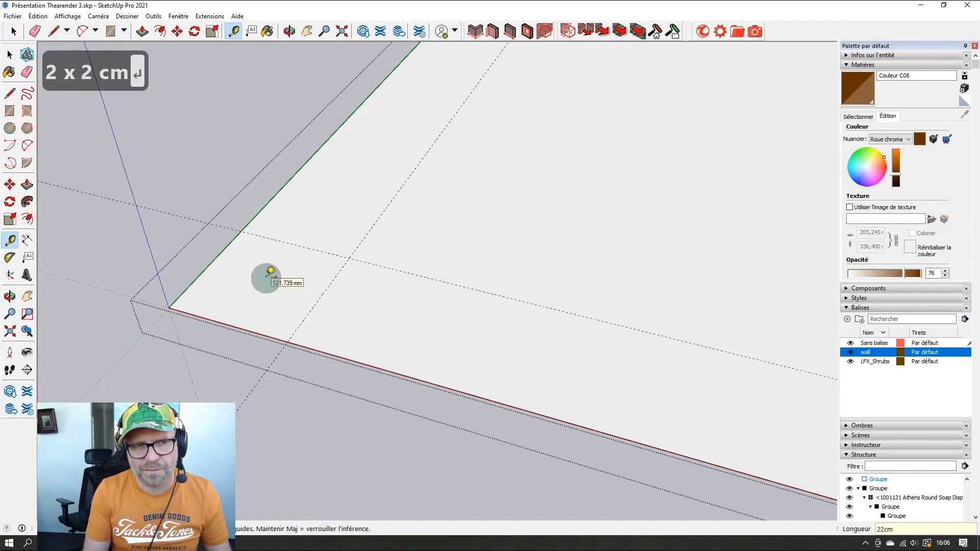
Step: Import the carrelage diffuse image and place it from the floor corner to the guide intersection, 220 mm wide
key(space)
click(13, 16)
click(27, 187)
double_click(151, 126)
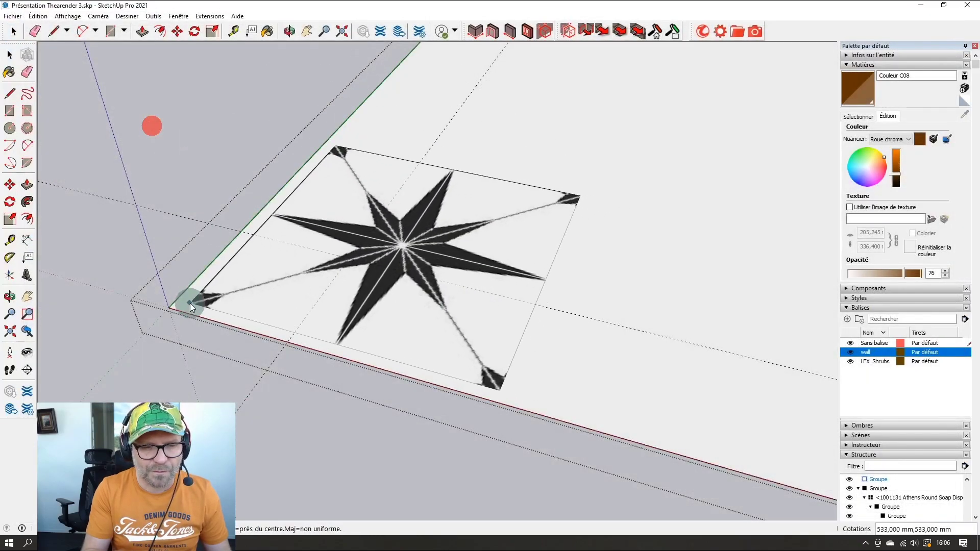
click(169, 307)
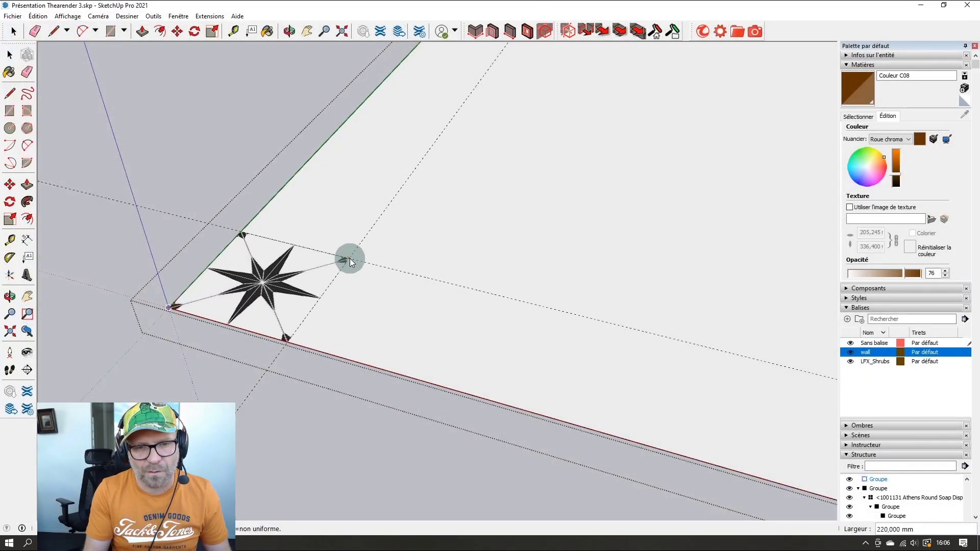
click(349, 259)
Step: Explode the placed tile image, sample its carrelage diffuse material and paint the rest of the floor with it
right_click(280, 303)
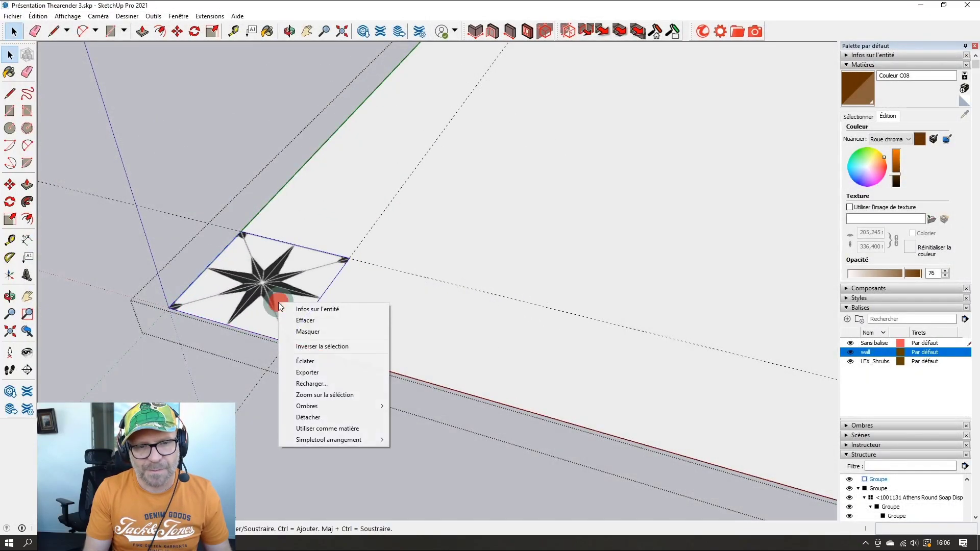
click(317, 359)
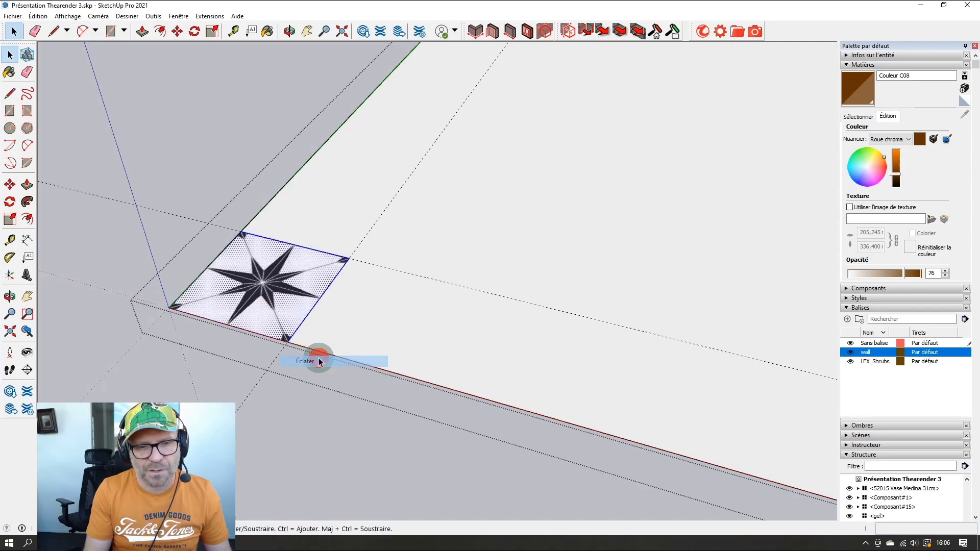
key(b)
alt+click(276, 294)
click(351, 318)
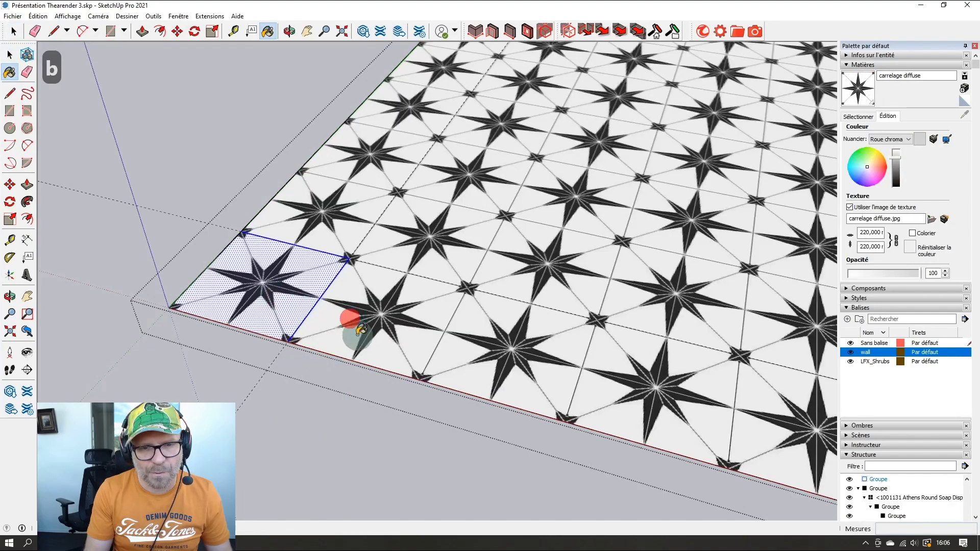
key(space)
key(Delete)
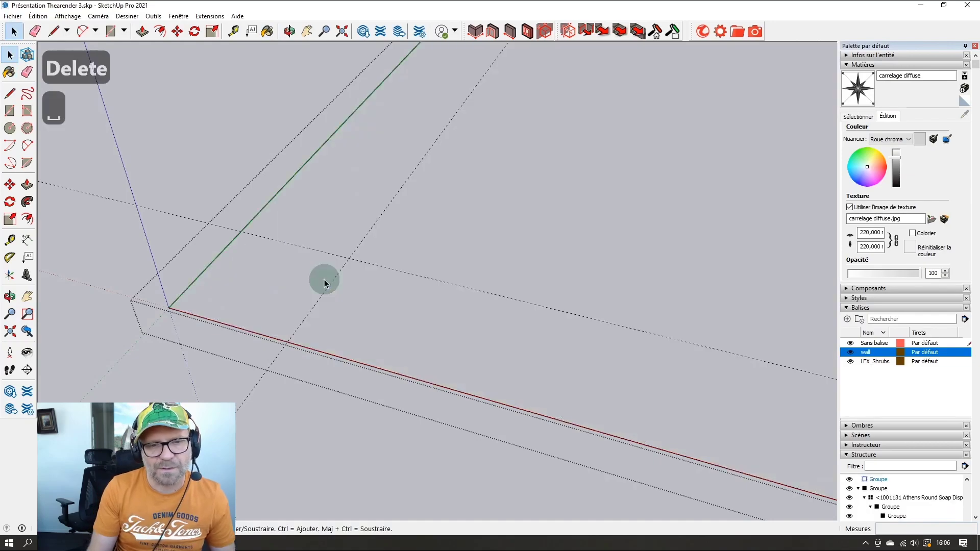
key(ctrl+z)
Step: Erase the edges separating the corner sample tile from the rest of the floor and leave the floor group
key(e)
mouse_move(334, 243)
mouse_down()
mouse_move(369, 301)
mouse_move(342, 270)
mouse_up()
scroll(262, 322, down, 5)
key(Escape)
key(Escape)
key(Escape)
key(Escape)
key(space)
click(486, 318)
middle_drag(486, 315, 494, 126)
shift+middle_drag(492, 183, 478, 282)
scroll(481, 282, up, 5)
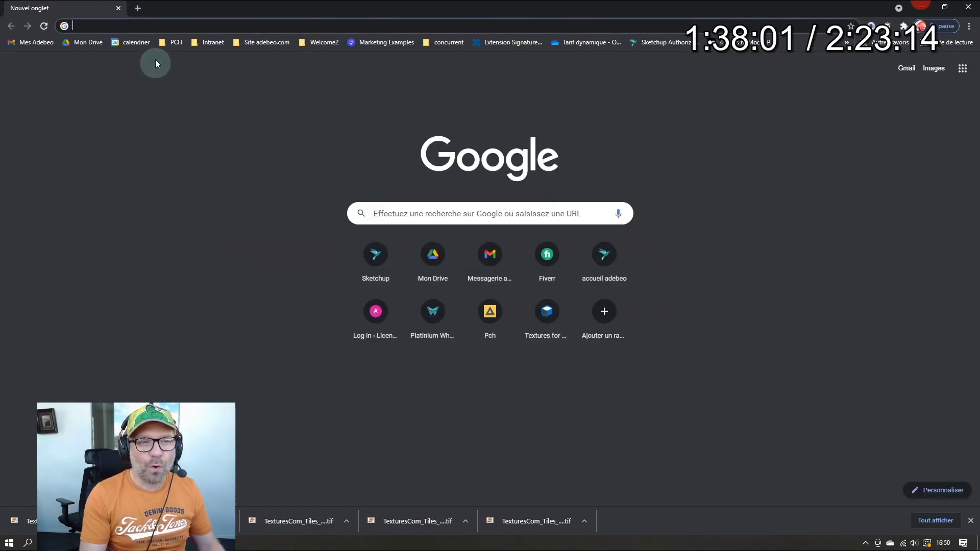
Step: Switch to the web browser and open the textures.com library
text(textures)
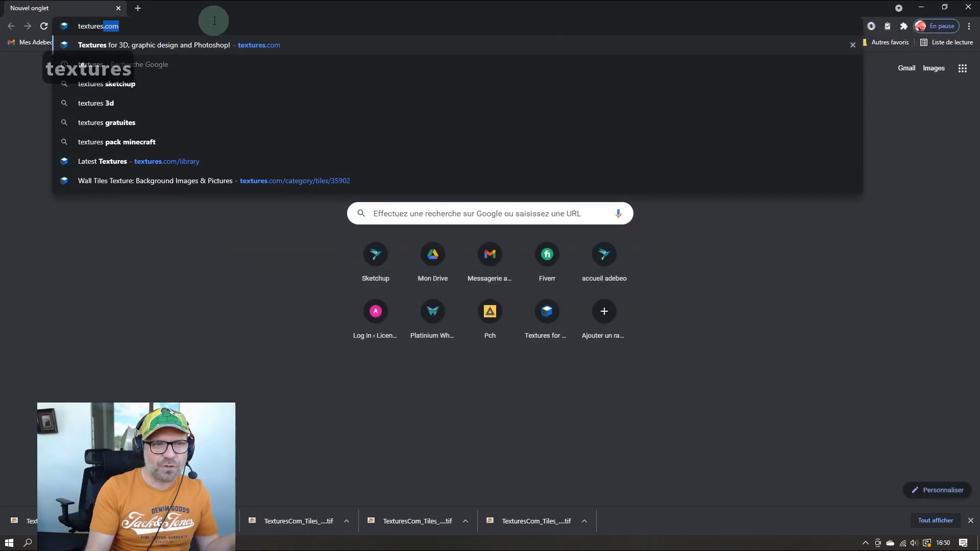
key(Right)
key(Return)
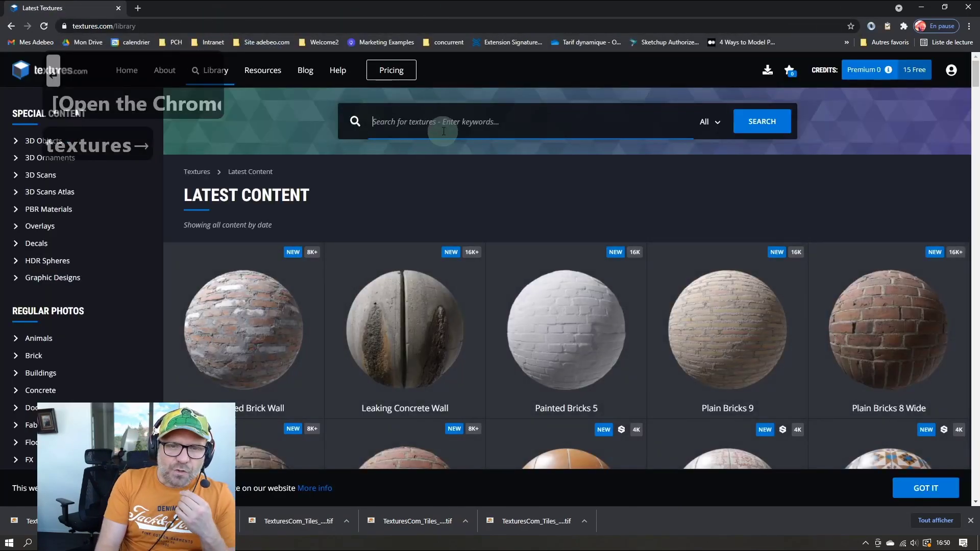
Step: Search the texture library for "subway tile"
click(443, 131)
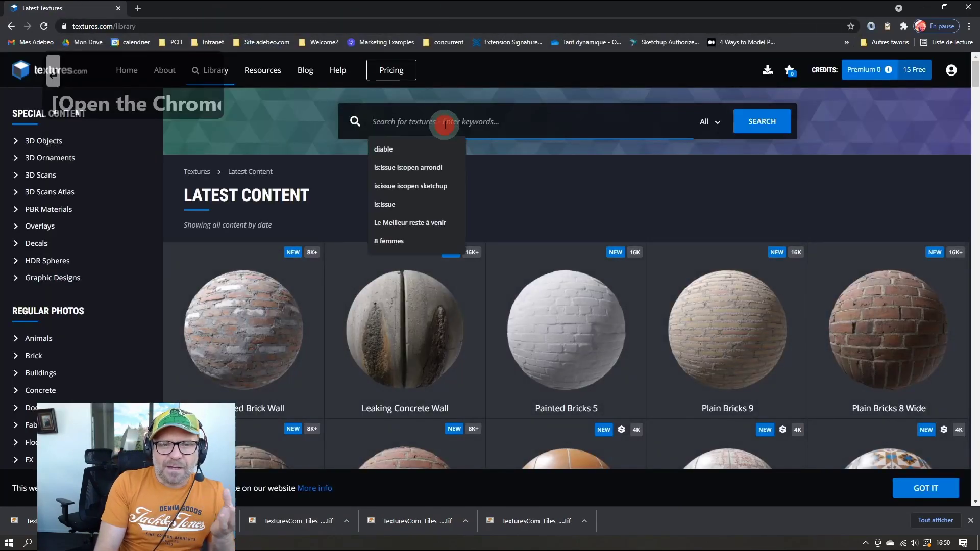
text(subw)
text(tit)
text(l)
key(BackSpace)
key(BackSpace)
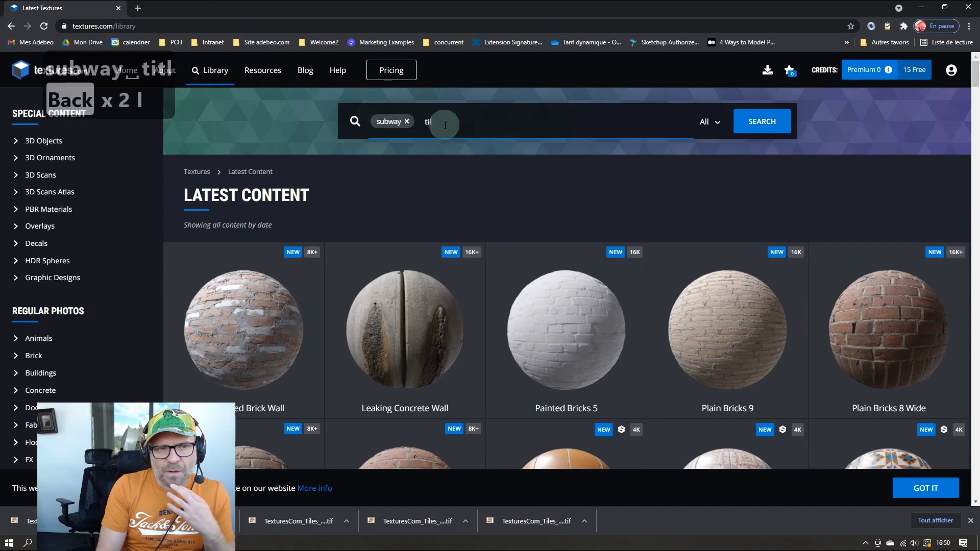
text(le)
key(Return)
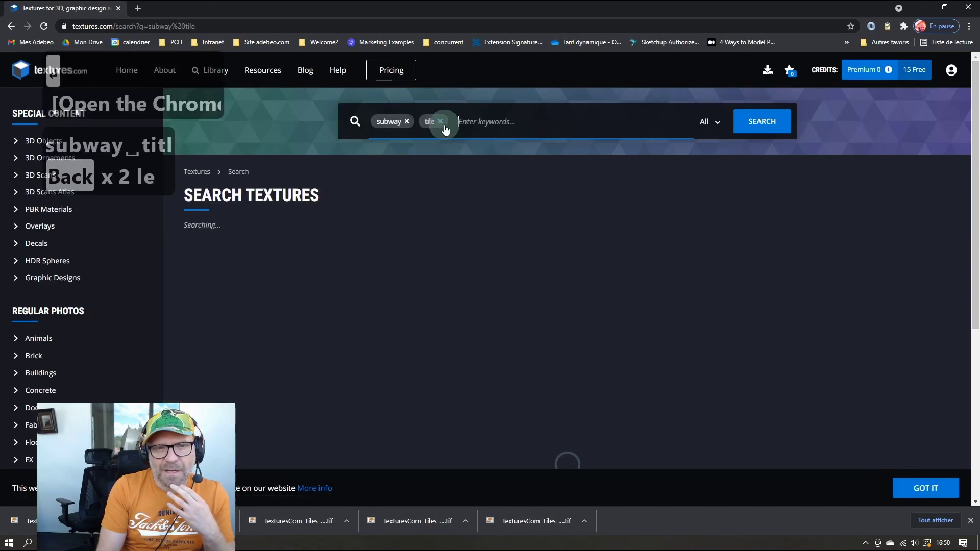
Step: Open the Subway Tiles material and download its albedo, height, normal and roughness maps at 1024x1024
scroll(384, 169, down, 3)
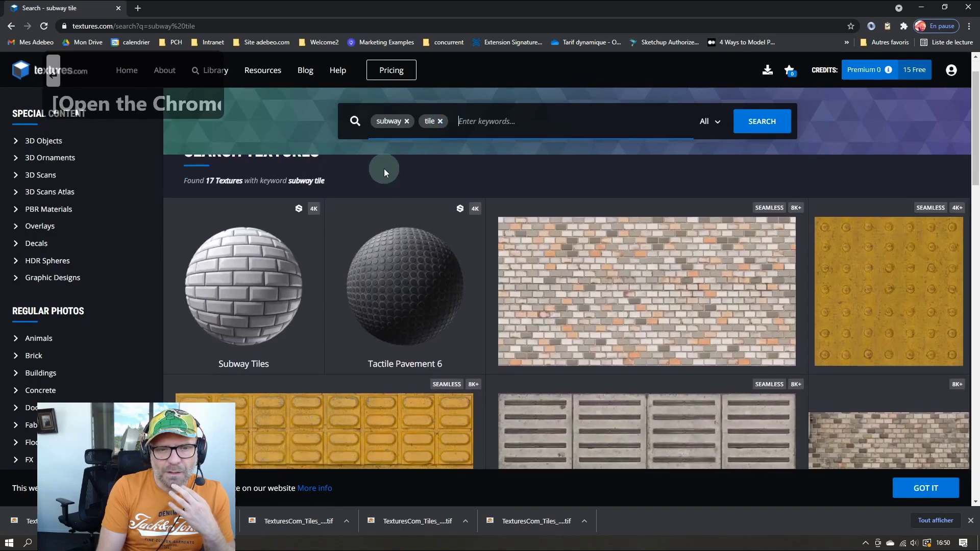
click(231, 211)
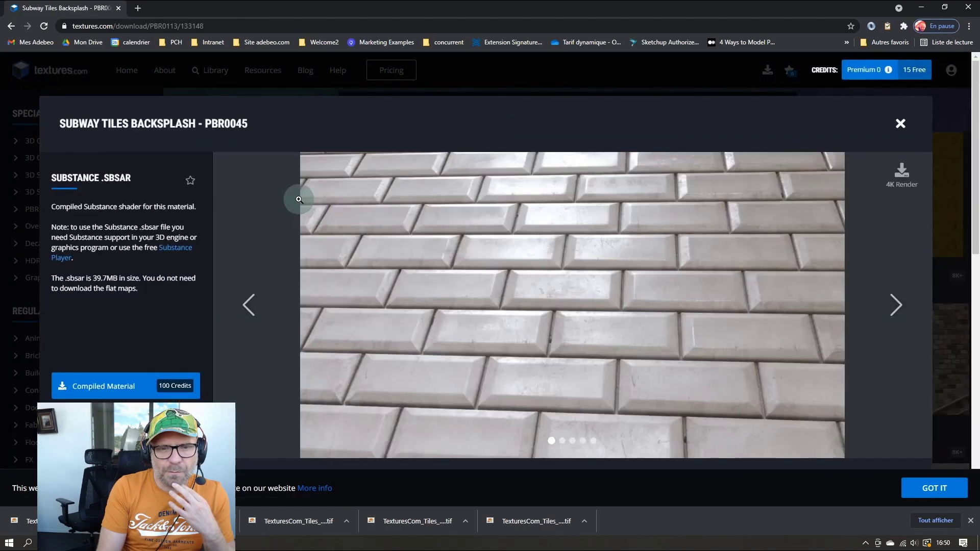
scroll(337, 199, down, 6)
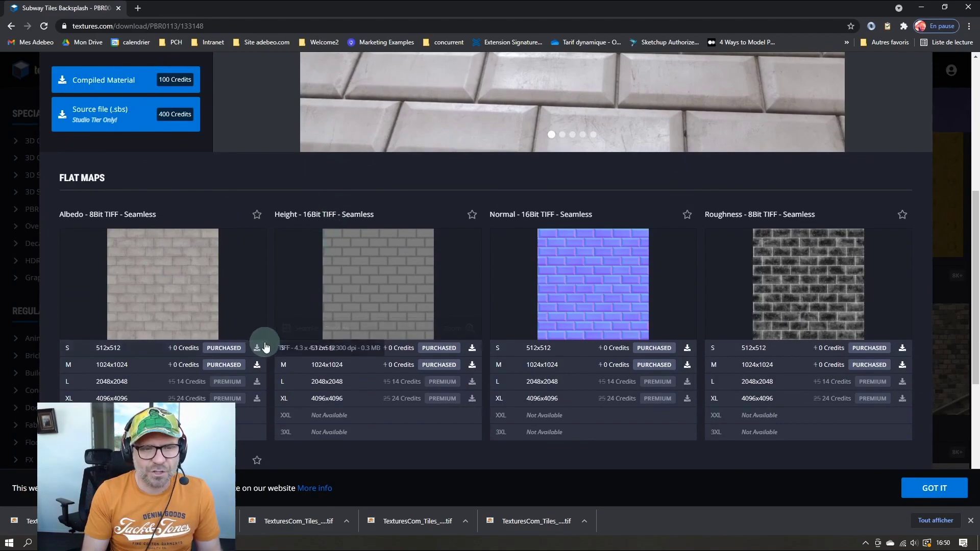
click(257, 365)
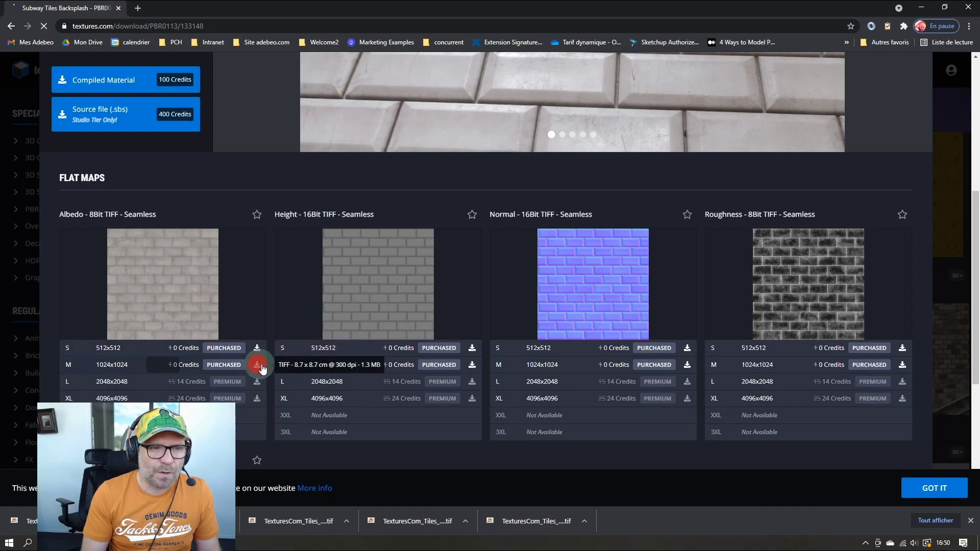
click(471, 365)
click(688, 365)
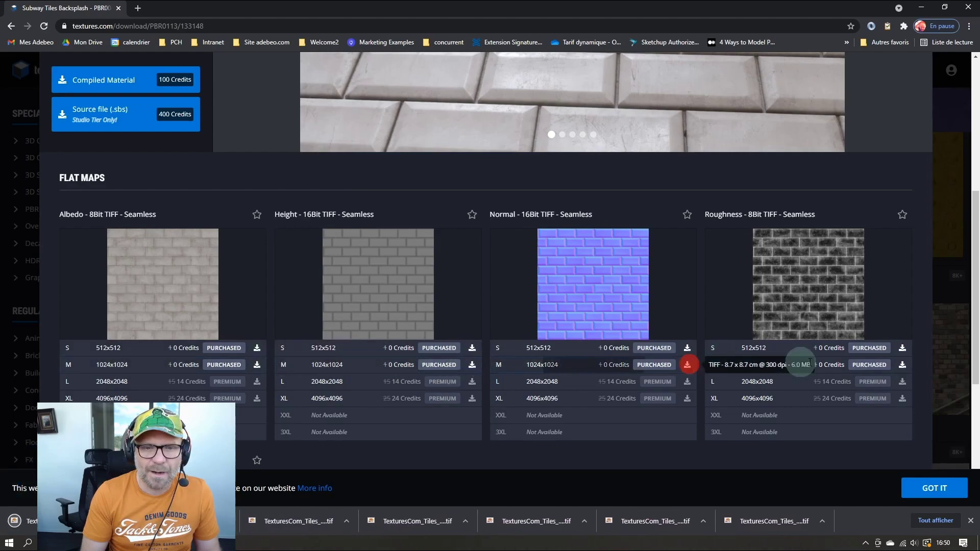
click(903, 365)
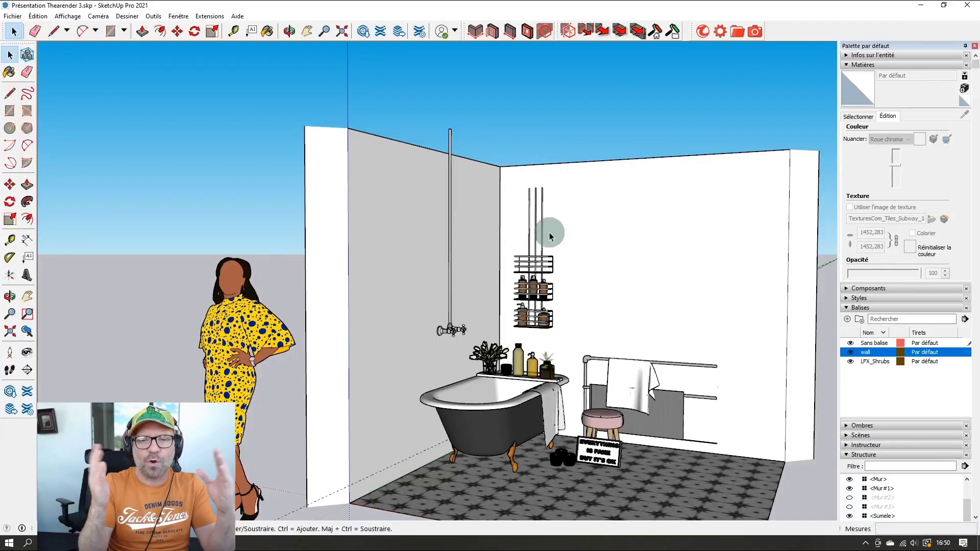
Step: In SketchUp, open the wall for editing, import the downloaded subway tile albedo image as its texture and paint the bathroom walls with it
middle_drag(546, 229, 321, 292)
double_click(332, 273)
click(339, 242)
key(space)
click(12, 17)
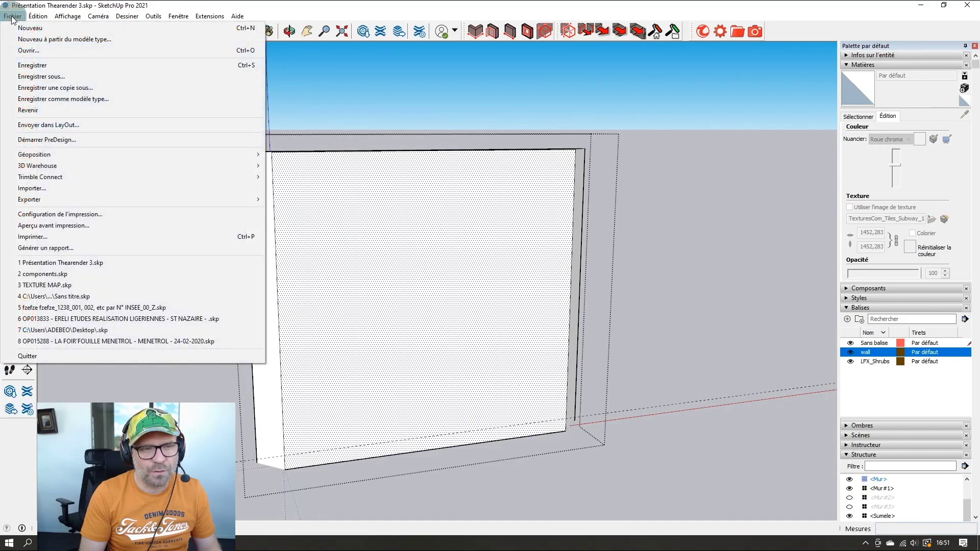
click(60, 188)
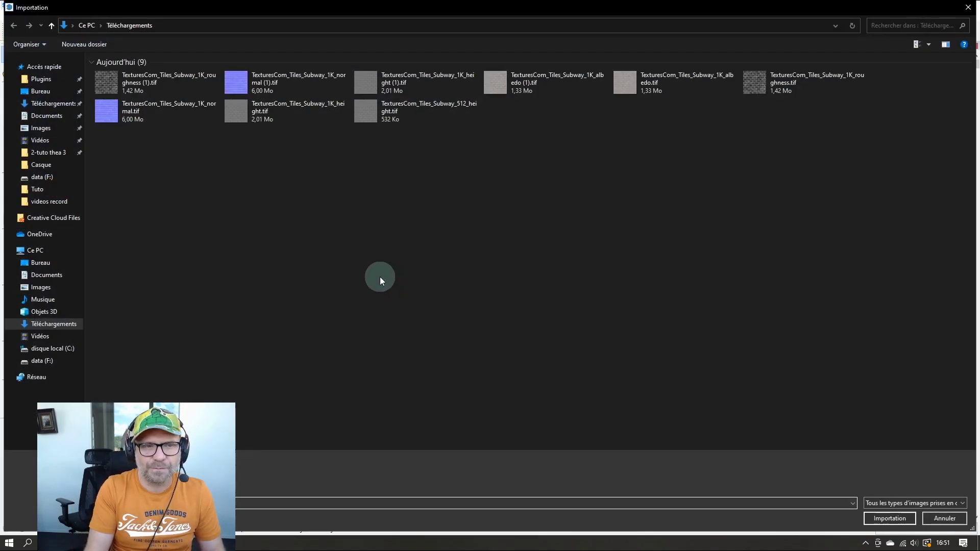
click(888, 518)
key(b)
key(Escape)
key(Escape)
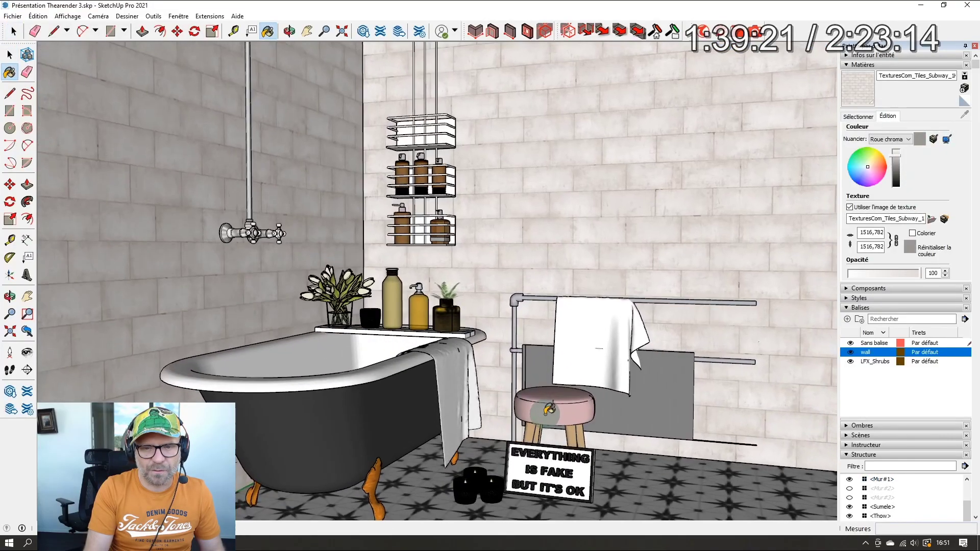
scroll(544, 409, down, 3)
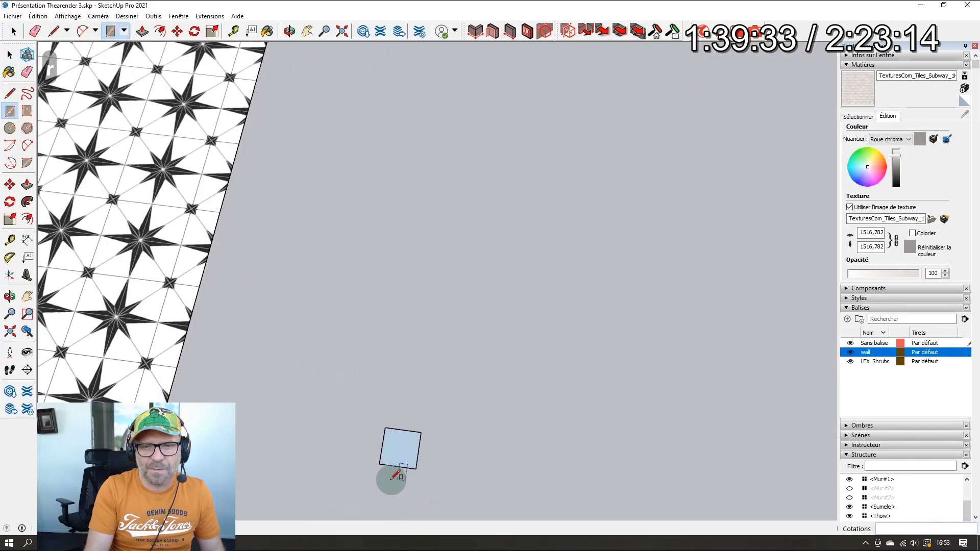
scroll(393, 470, up, 3)
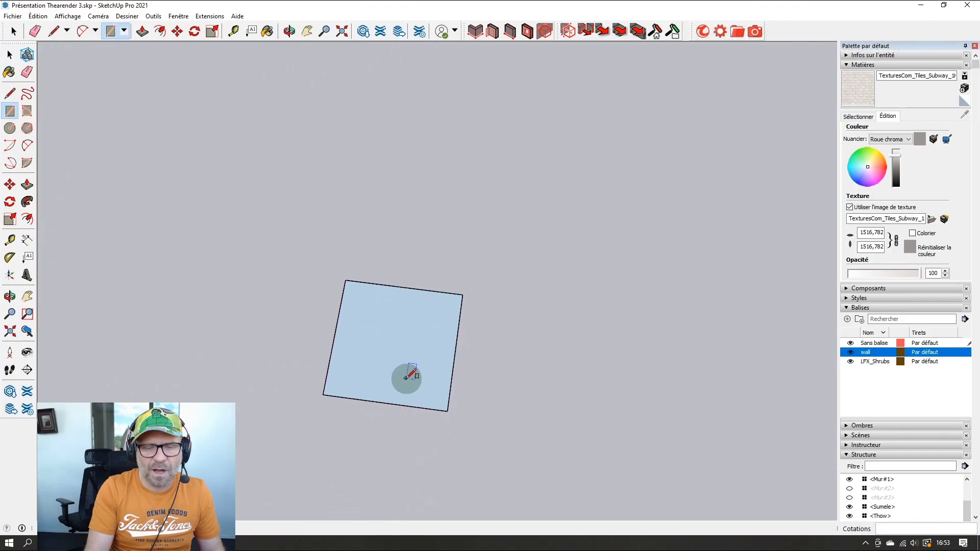
click(409, 265)
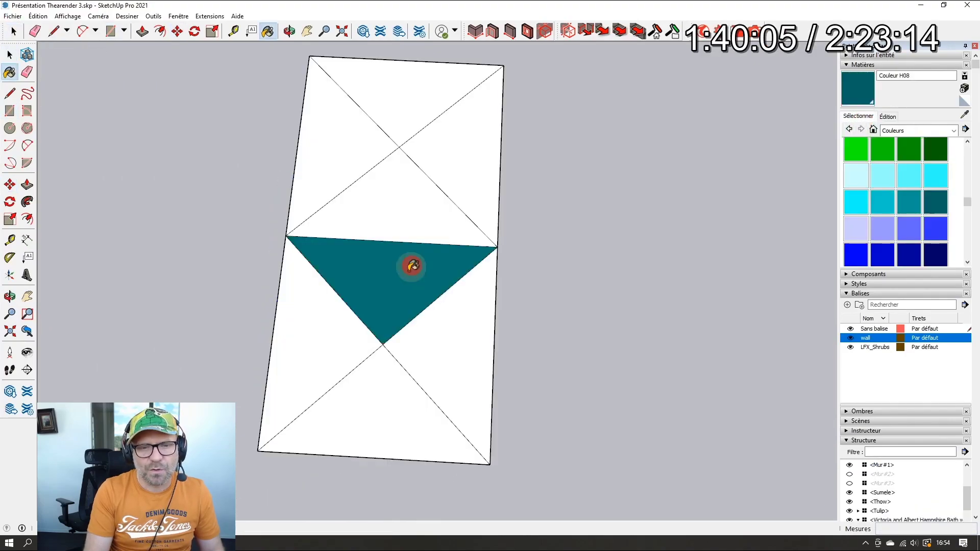
click(389, 390)
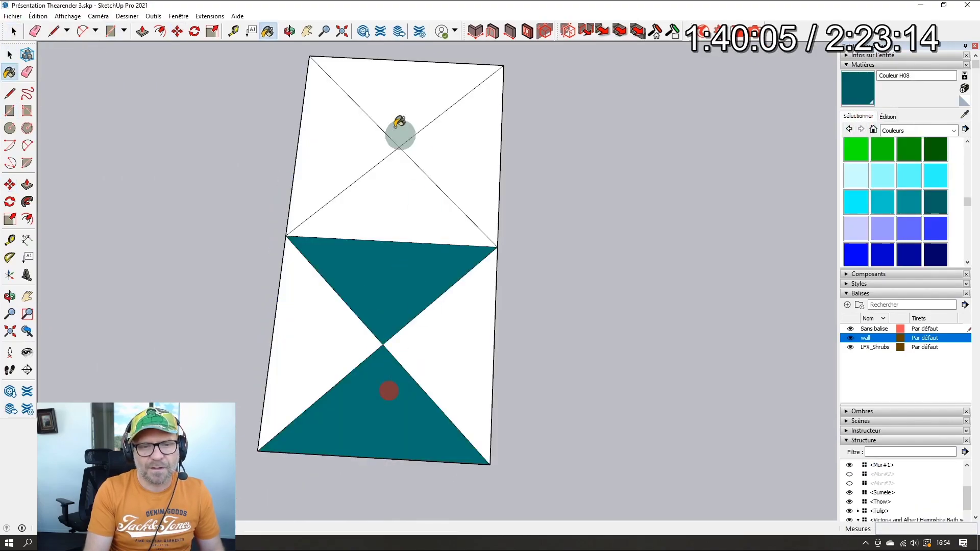
click(359, 137)
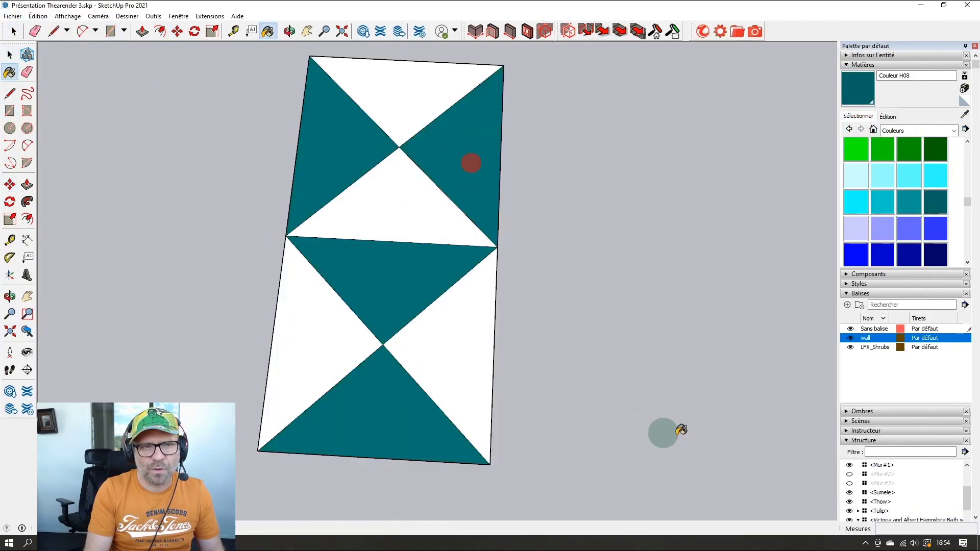
mouse_move(664, 431)
middle_down()
mouse_move(558, 281)
mouse_move(808, 296)
middle_up()
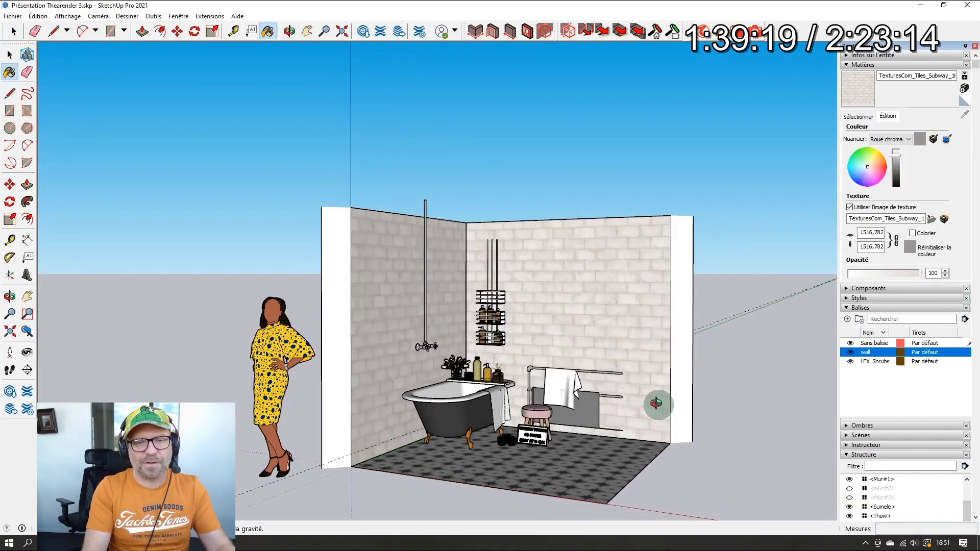
Step: Draw a small square on the ground beside the tiled floor, about 124 mm along its diagonal
middle_drag(657, 404, 652, 393)
scroll(505, 409, up, 8)
mouse_move(541, 406)
shift+middle_down()
mouse_move(548, 396)
mouse_move(529, 396)
shift+middle_up()
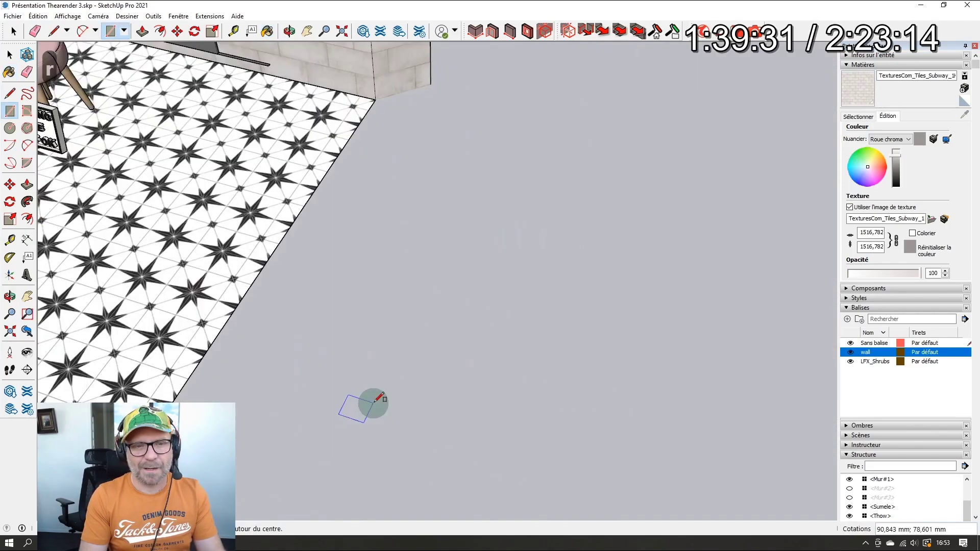
middle_drag(343, 416, 418, 485)
scroll(405, 448, up, 5)
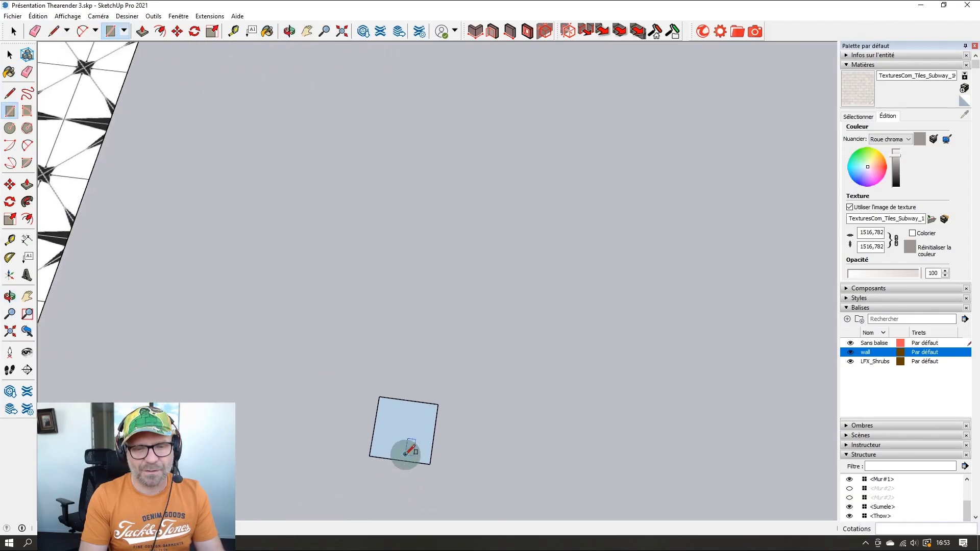
scroll(428, 408, up, 3)
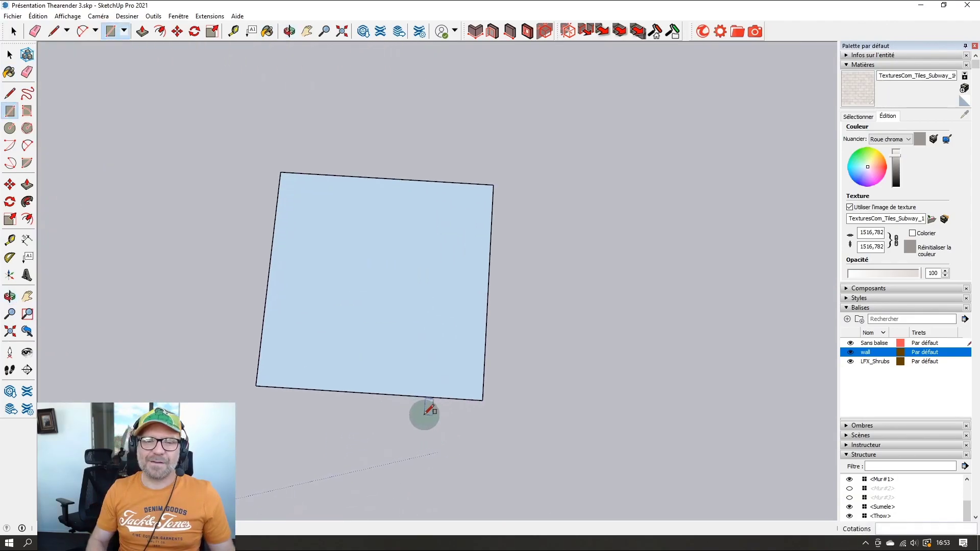
Step: Divide the square into four triangles with two diagonal lines between opposite corners
key(l)
click(257, 385)
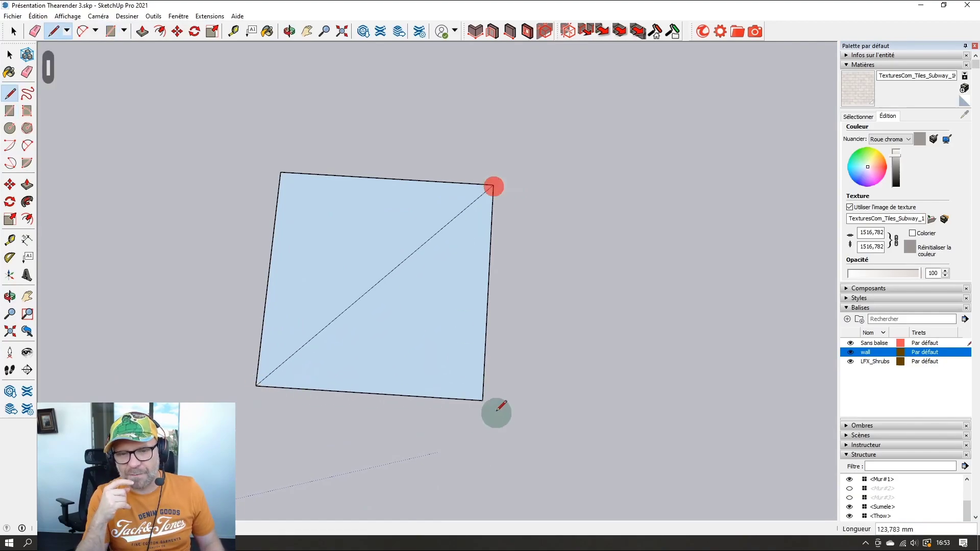
click(483, 400)
click(280, 172)
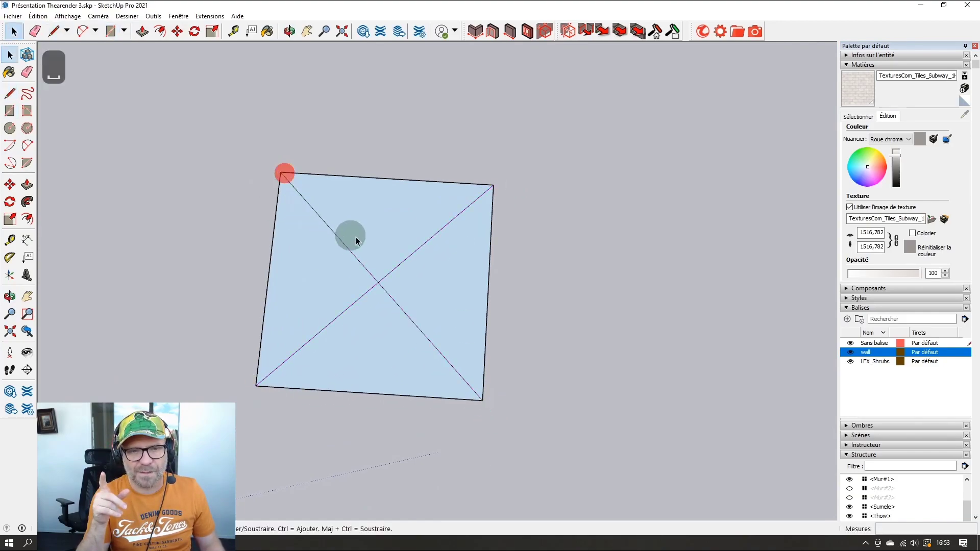
Step: Select the whole divided square and reverse its faces
key(space)
double_click(384, 234)
right_click(384, 235)
click(468, 347)
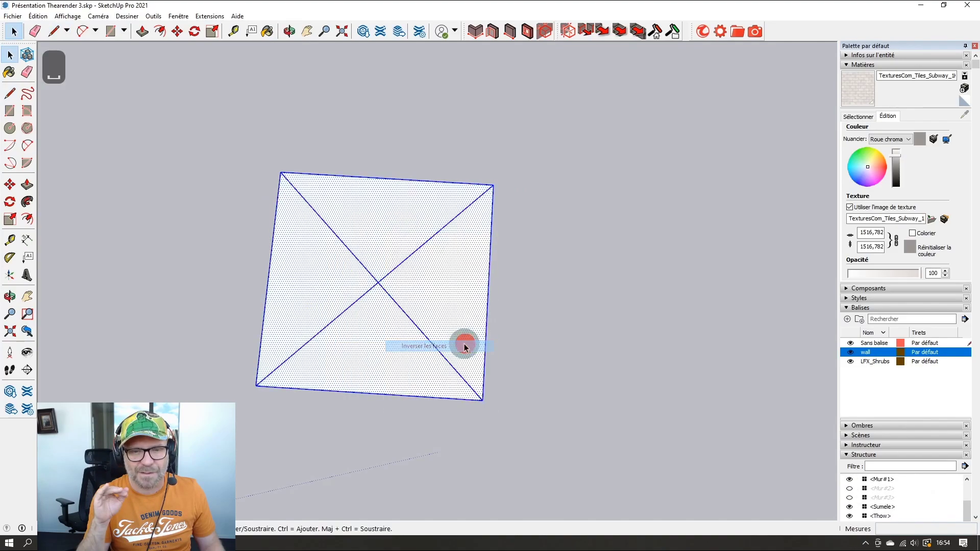
Step: Copy the divided square along its side so the copy adjoins its far edge, and clear the selection
key(m)
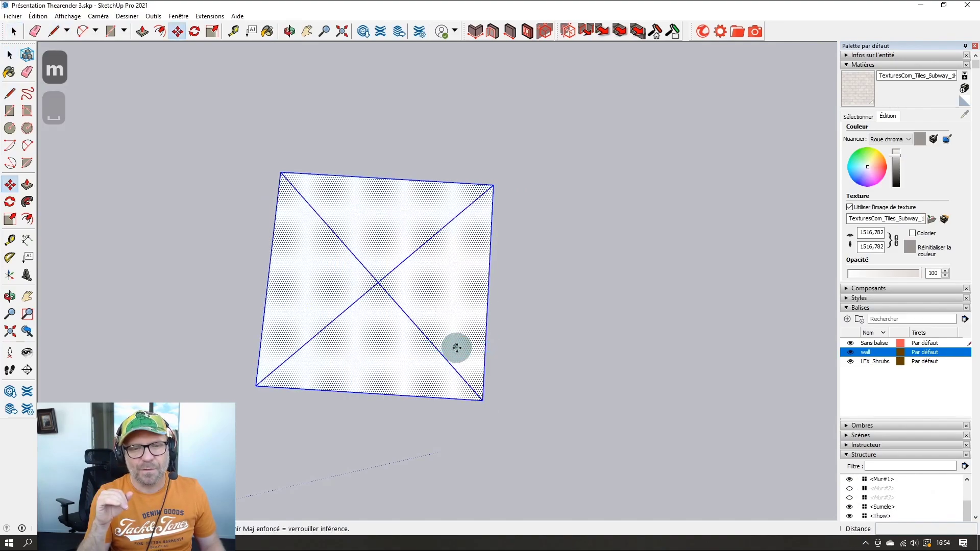
click(485, 401)
key(ctrl)
click(492, 186)
shift+middle_drag(477, 193, 476, 266)
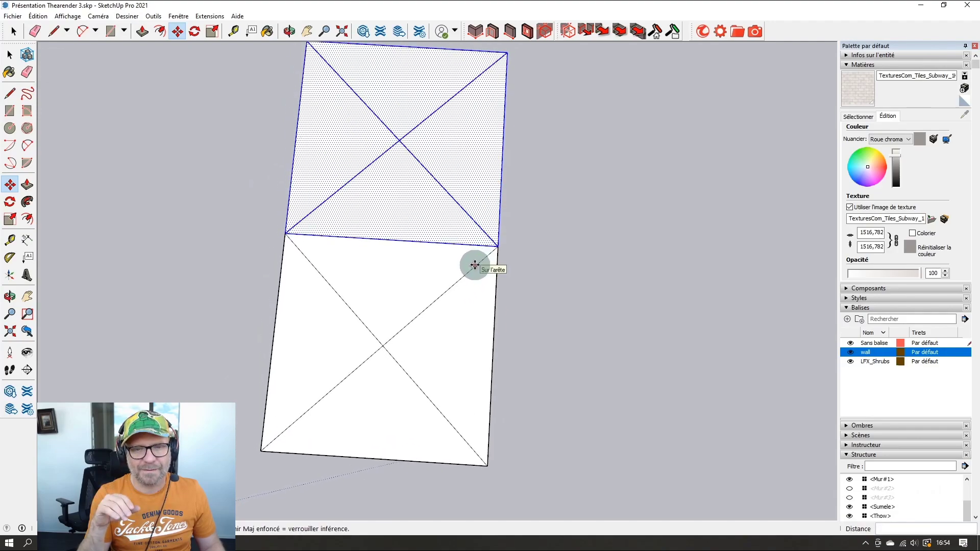
key(space)
middle_drag(531, 289, 551, 291)
click(642, 273)
key(space)
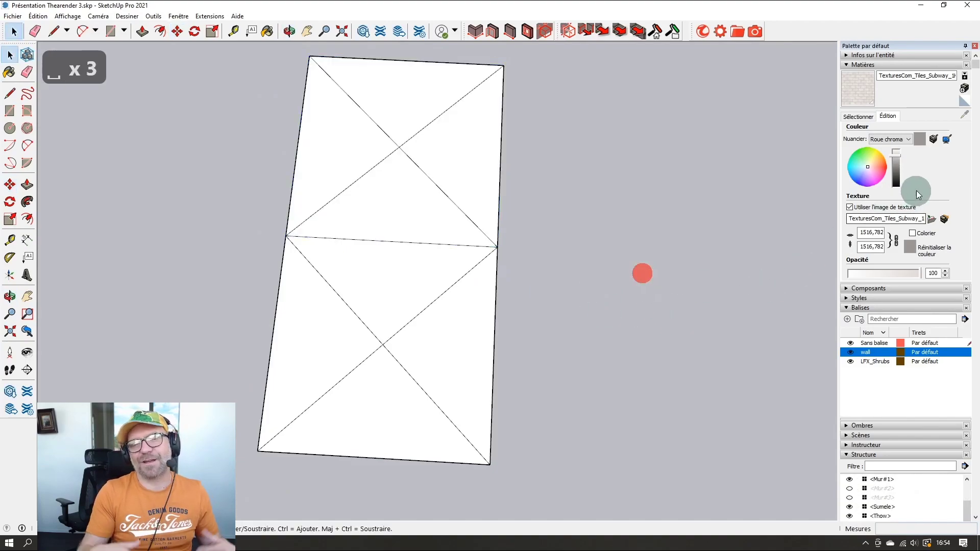
Step: Paint two opposite triangles in each square, side ones in the far square and top and bottom ones in the near square, with Couleur H08
click(862, 116)
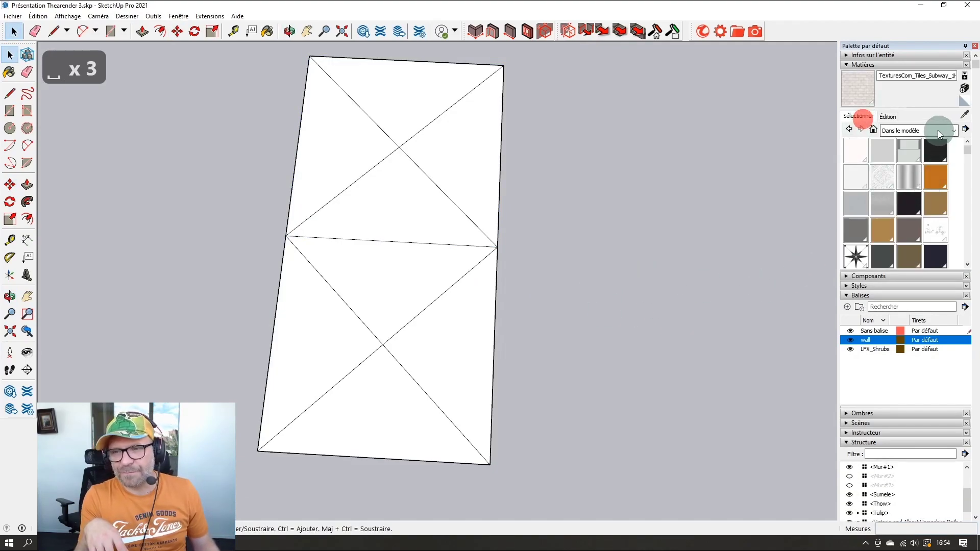
click(940, 134)
click(912, 198)
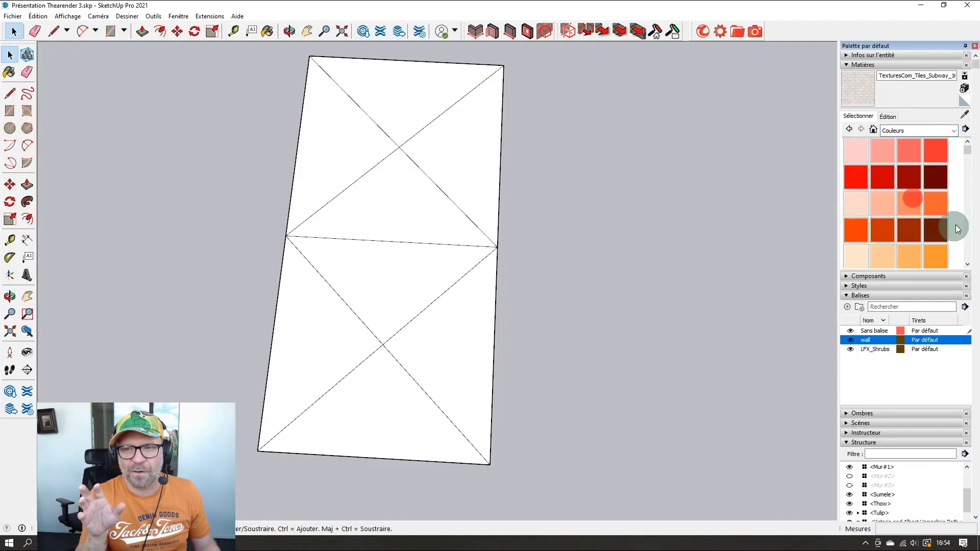
drag(966, 306, 968, 202)
click(936, 207)
click(888, 117)
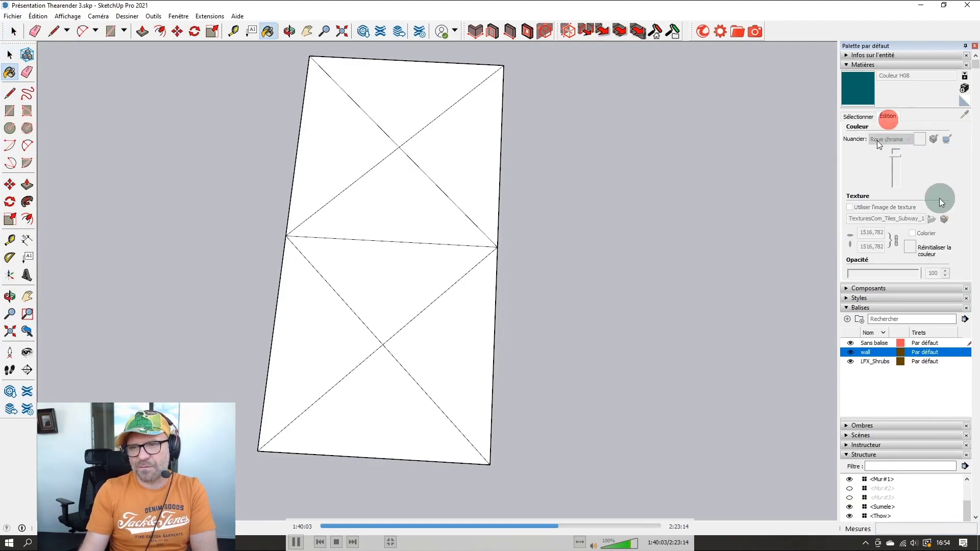
click(860, 113)
click(410, 265)
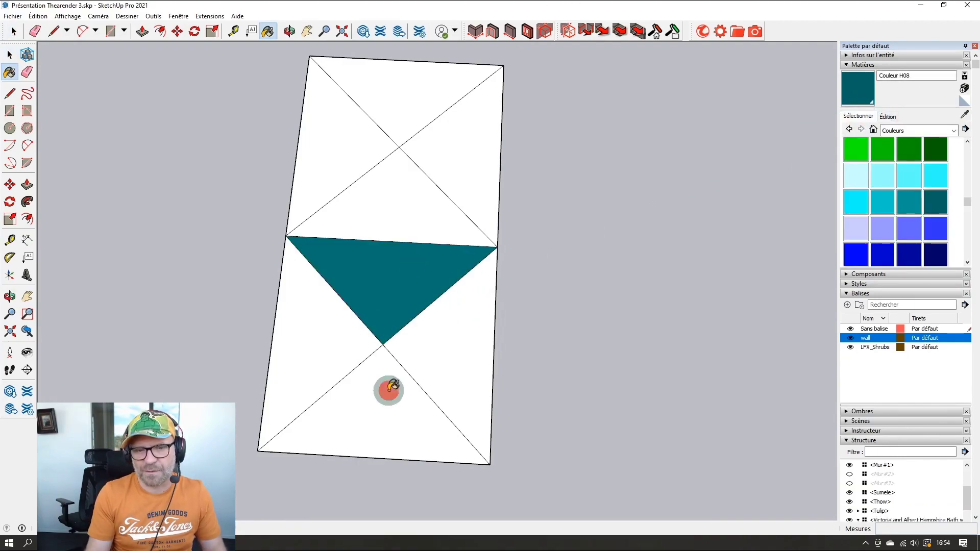
click(389, 391)
click(362, 132)
click(467, 162)
mouse_move(541, 265)
middle_down()
mouse_move(564, 289)
mouse_move(520, 250)
mouse_move(455, 271)
mouse_move(368, 194)
middle_up()
key(space)
right_click(364, 180)
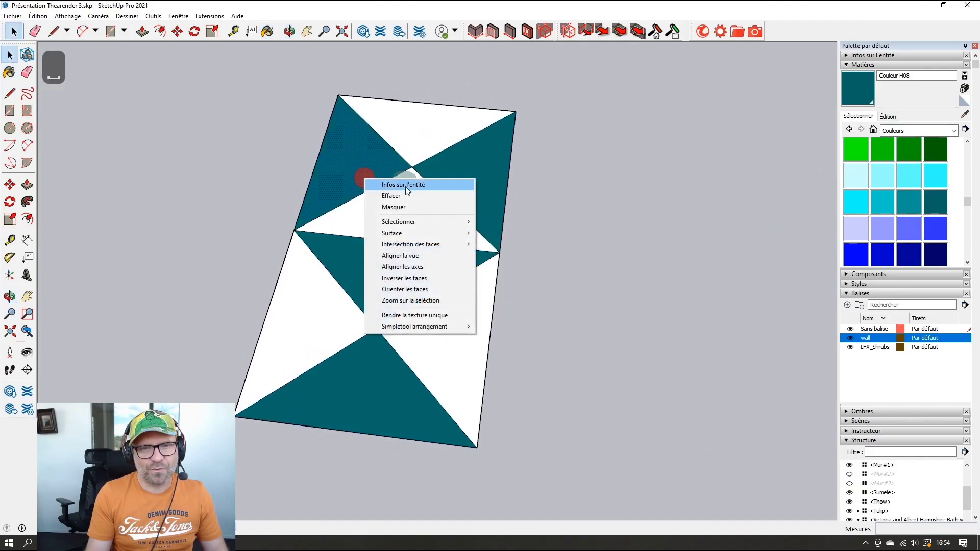
click(490, 167)
right_click(489, 167)
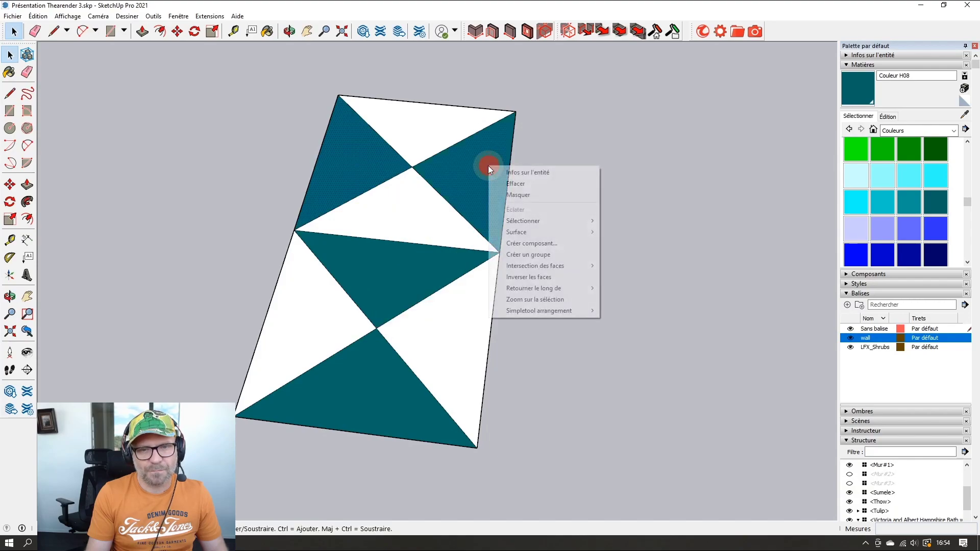
click(466, 164)
ctrl+click(424, 131)
ctrl+click(417, 208)
right_click(336, 173)
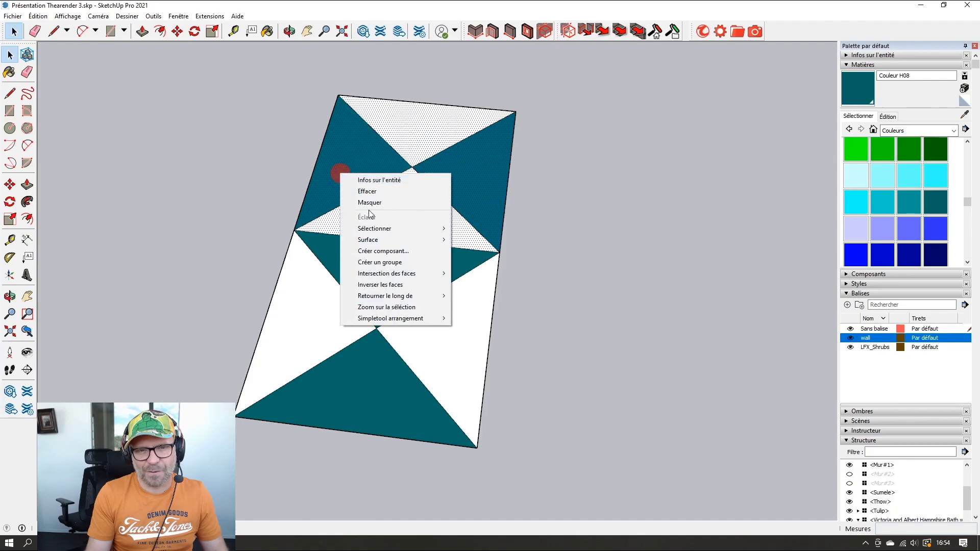
click(489, 170)
Step: Make the texture of the far square's right-hand teal triangle unique
middle_drag(489, 170, 623, 365)
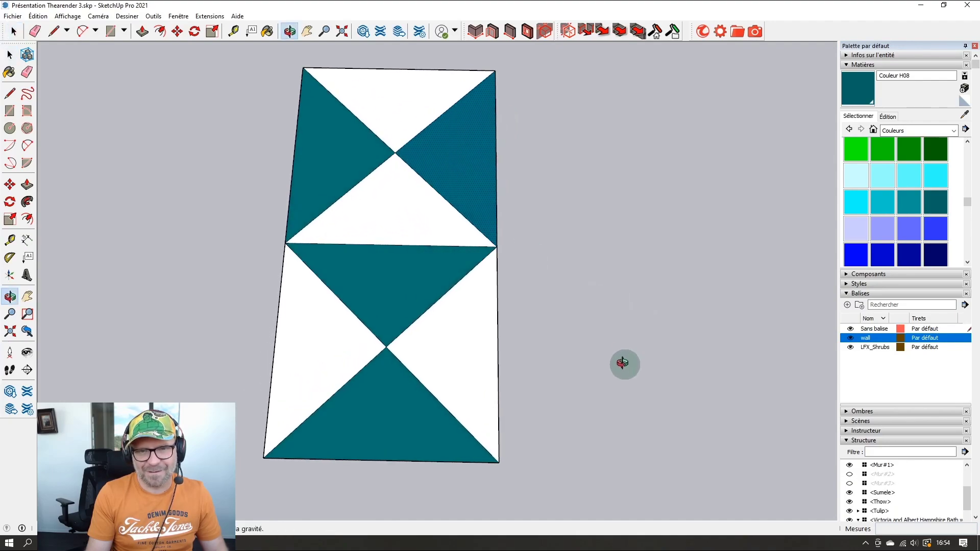
key(space)
click(555, 323)
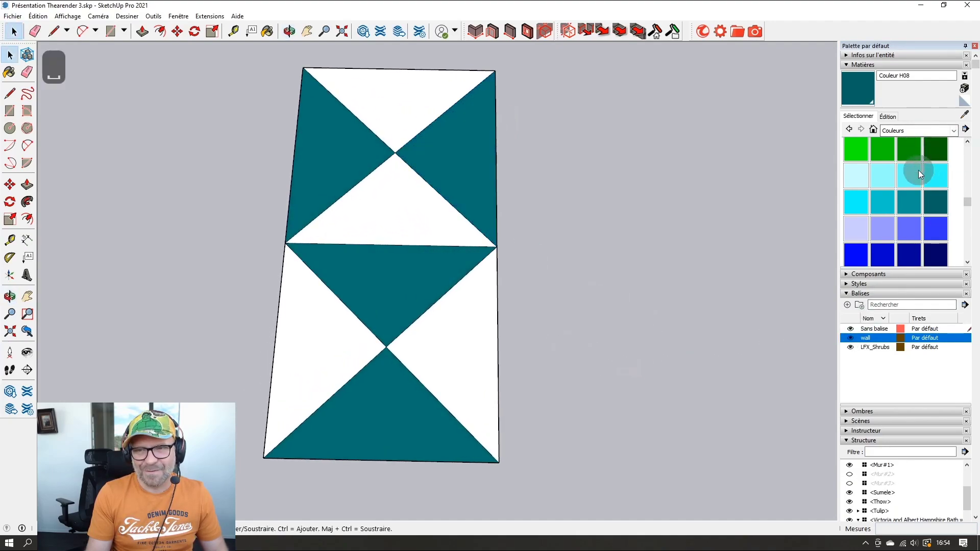
right_click(463, 162)
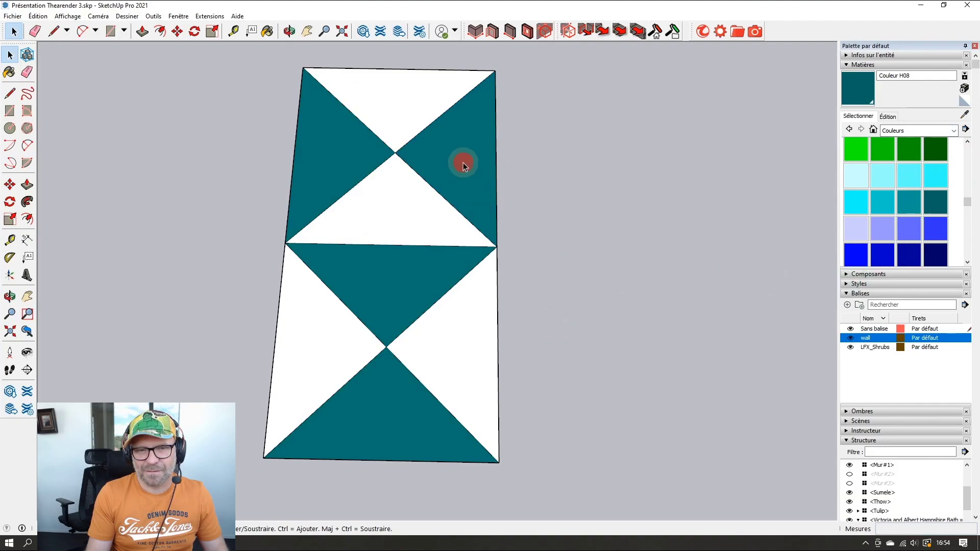
click(545, 298)
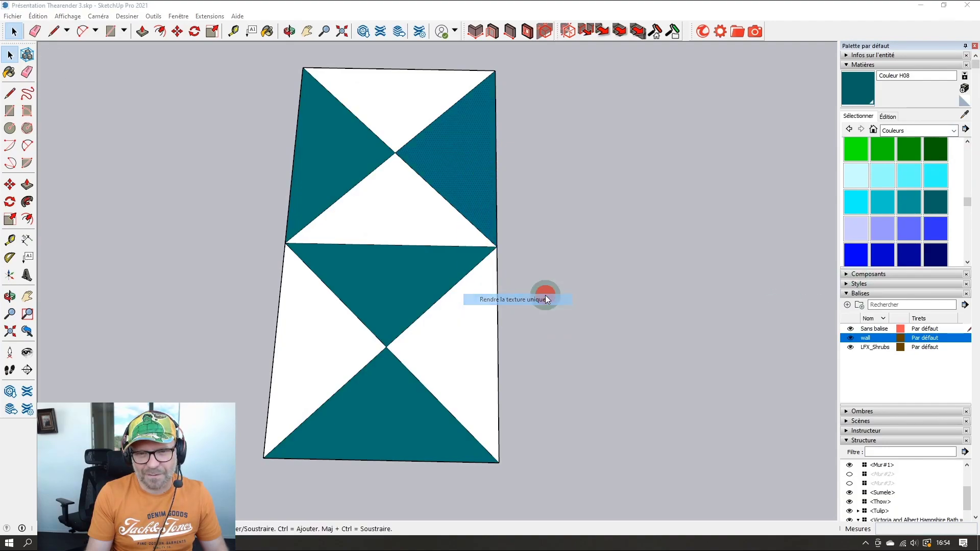
key(Return)
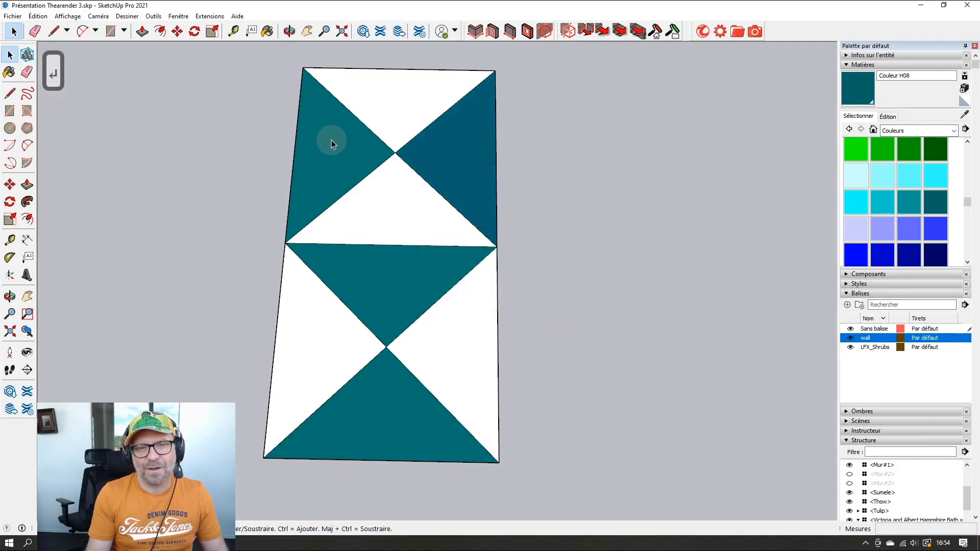
Step: Try to combine the textures of the far square's four triangles
shift+click(411, 112)
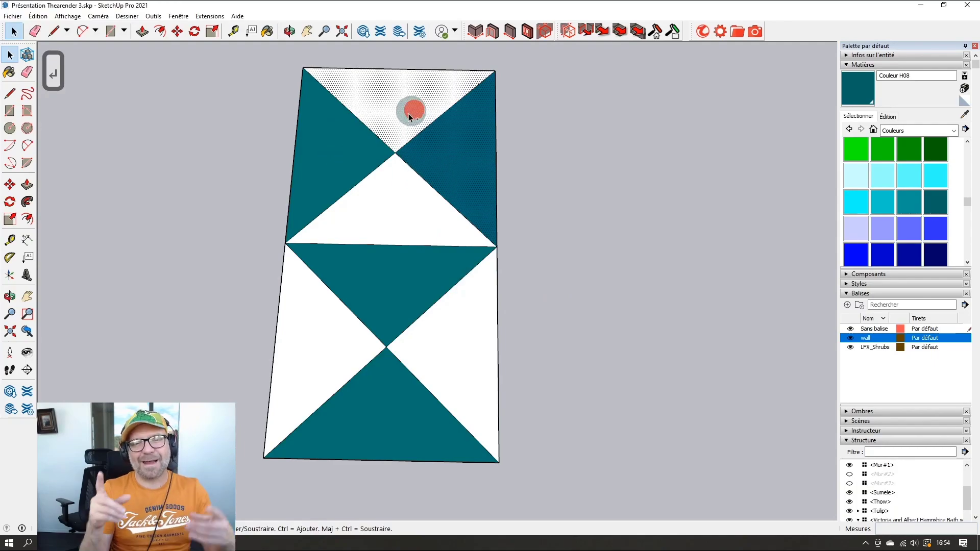
shift+click(373, 193)
right_click(389, 185)
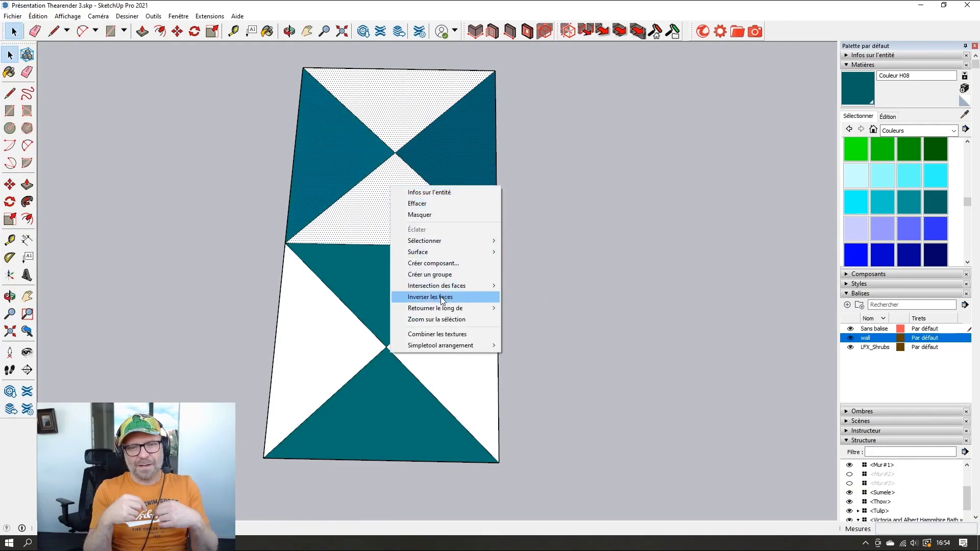
click(443, 334)
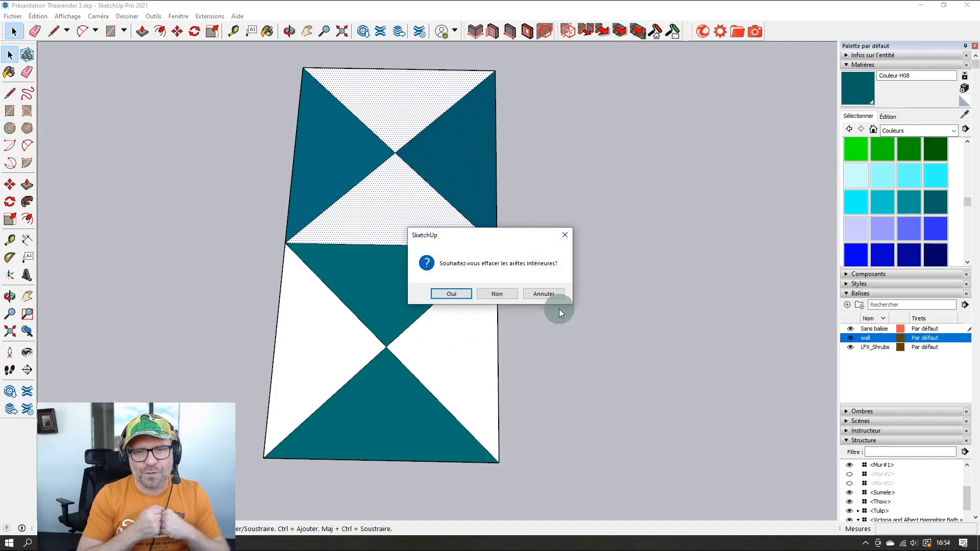
click(549, 296)
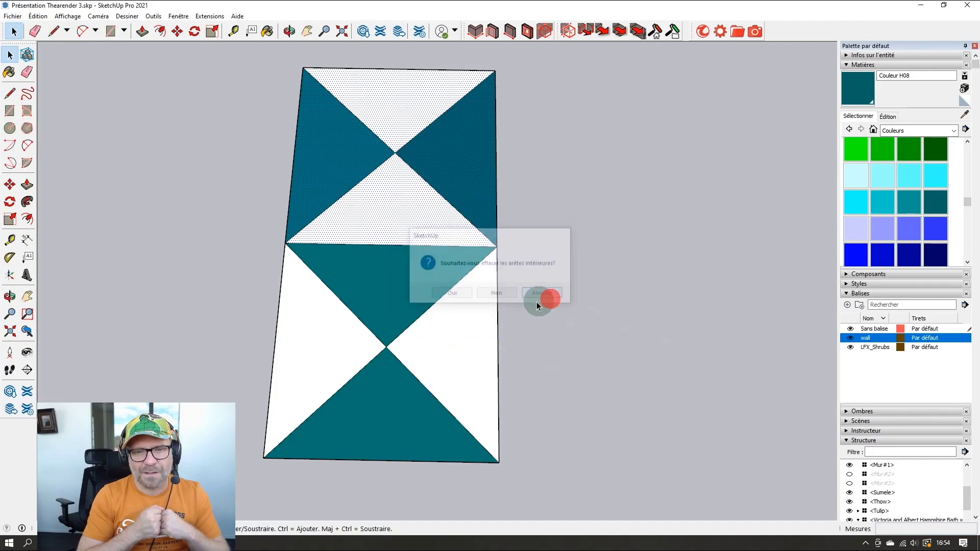
Step: Add the near square's four triangles to the selection and combine all eight textures, erasing the interior edges
shift+click(471, 320)
shift+click(400, 284)
shift+click(339, 340)
shift+click(377, 408)
right_click(386, 409)
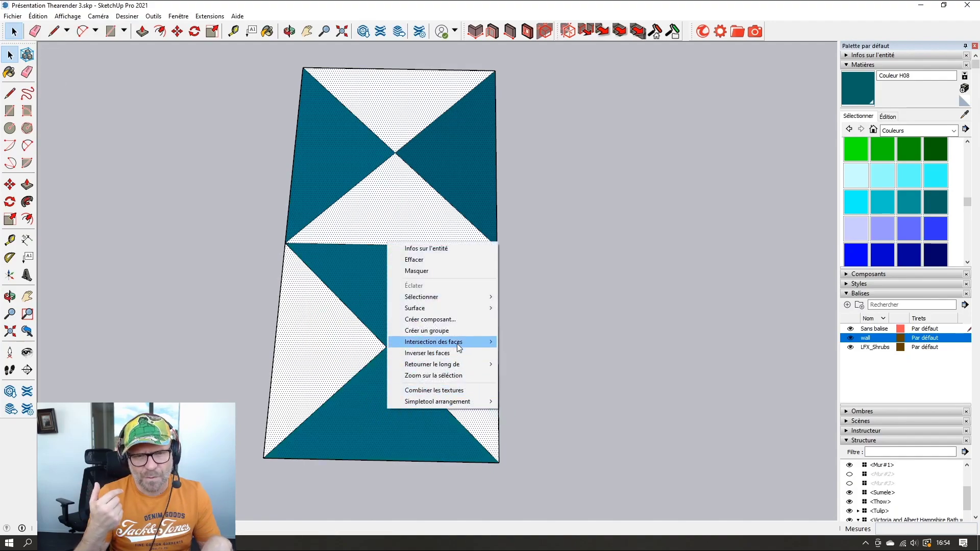
click(452, 390)
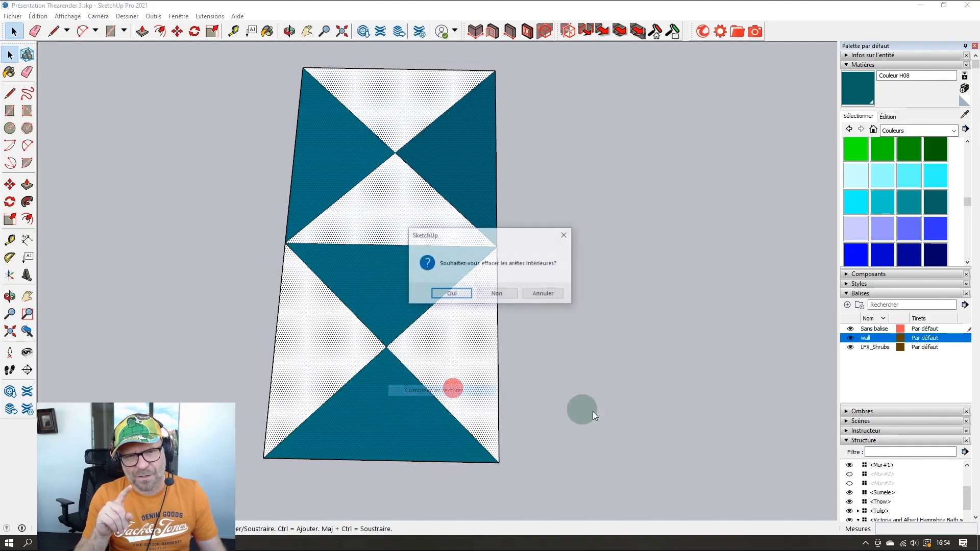
click(463, 294)
scroll(469, 296, down, 10)
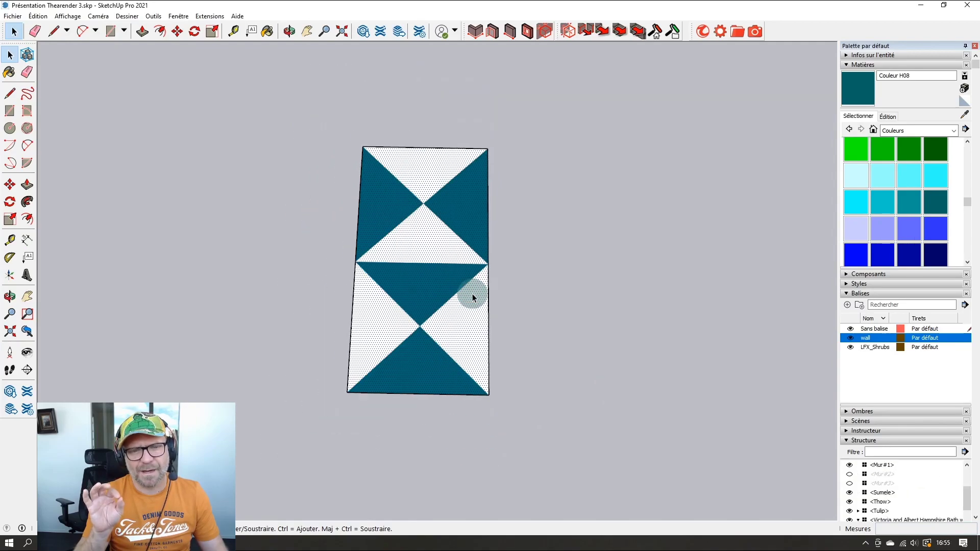
scroll(468, 302, up, 10)
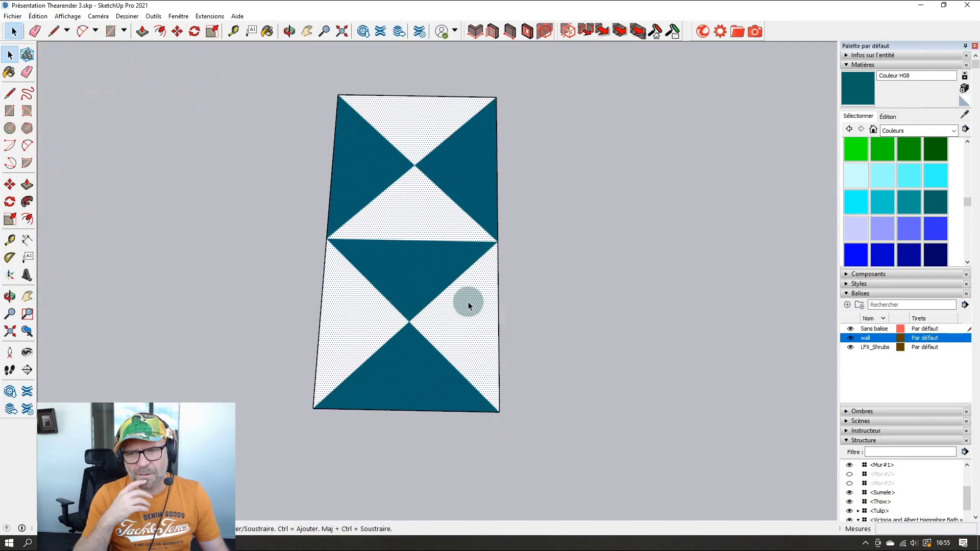
scroll(473, 299, down, 4)
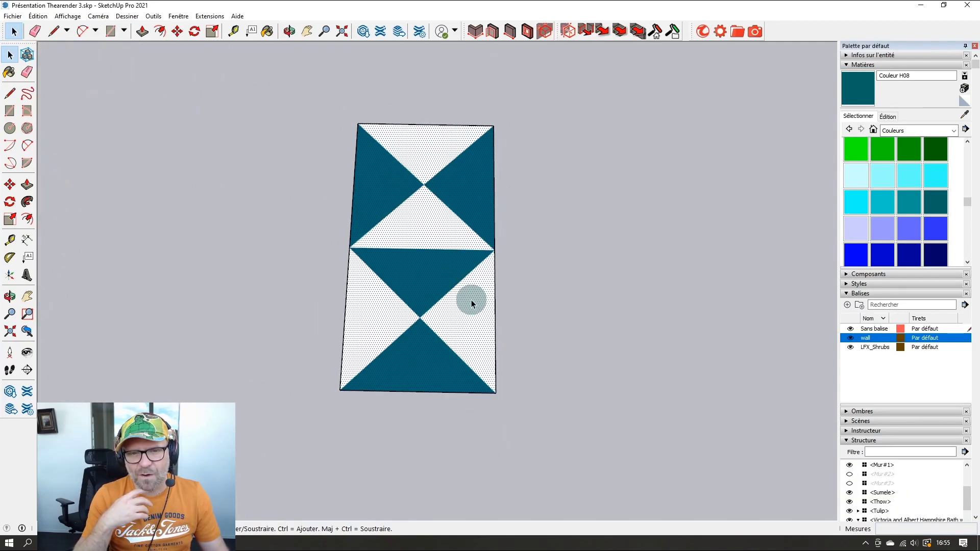
mouse_move(471, 299)
middle_down()
mouse_move(449, 273)
mouse_move(459, 292)
middle_up()
Step: Undo the texture combination and the unique texture on the two squares
key(ctrl+z)
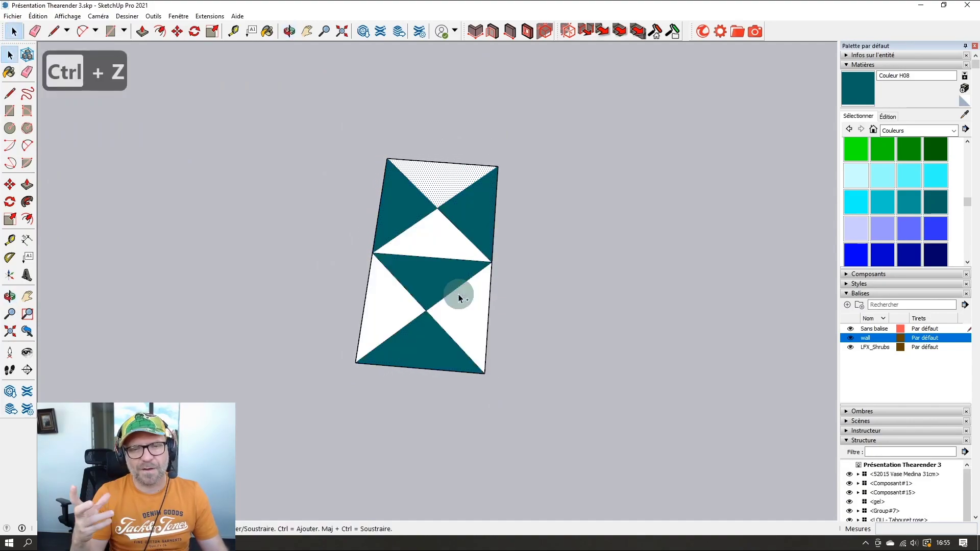
scroll(458, 295, up, 6)
scroll(434, 273, down, 4)
key(b)
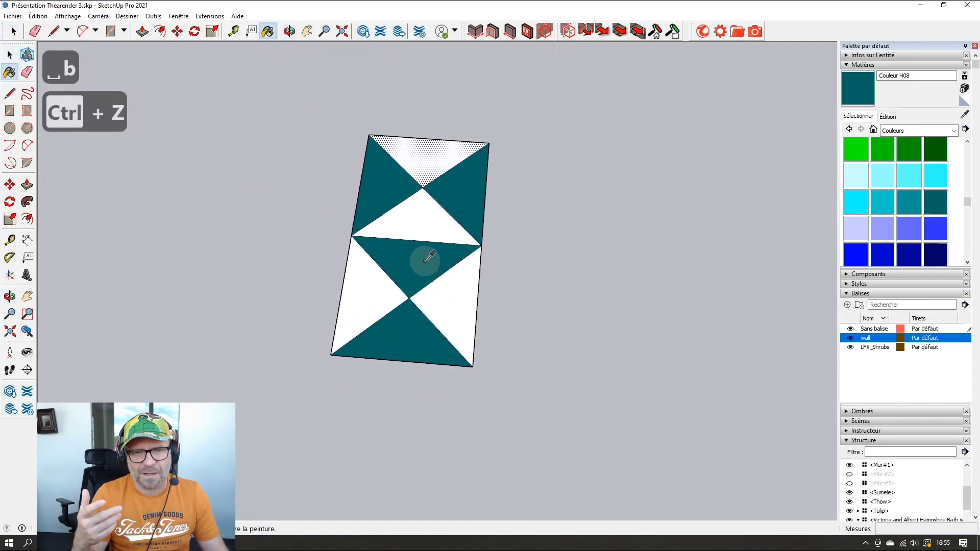
alt+click(426, 261)
click(467, 195)
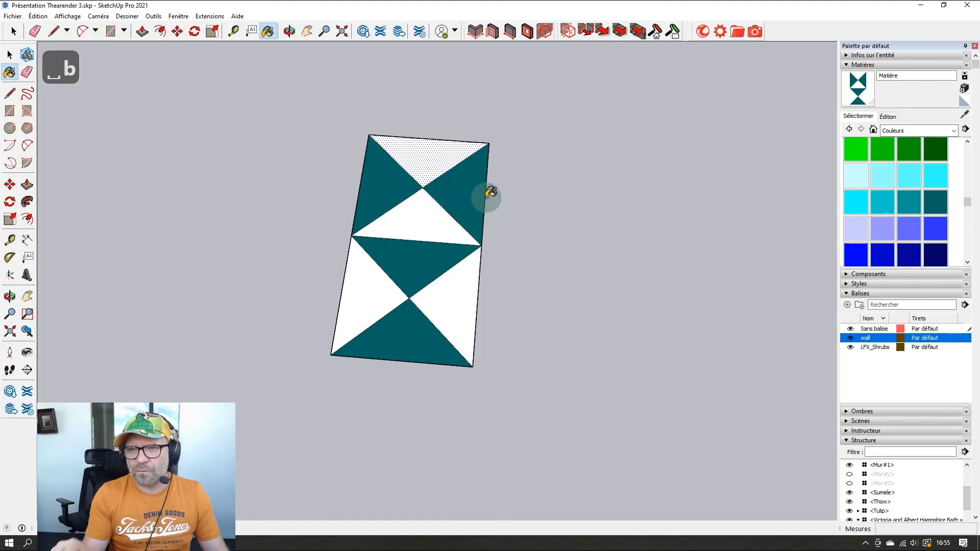
key(ctrl+z)
click(66, 19)
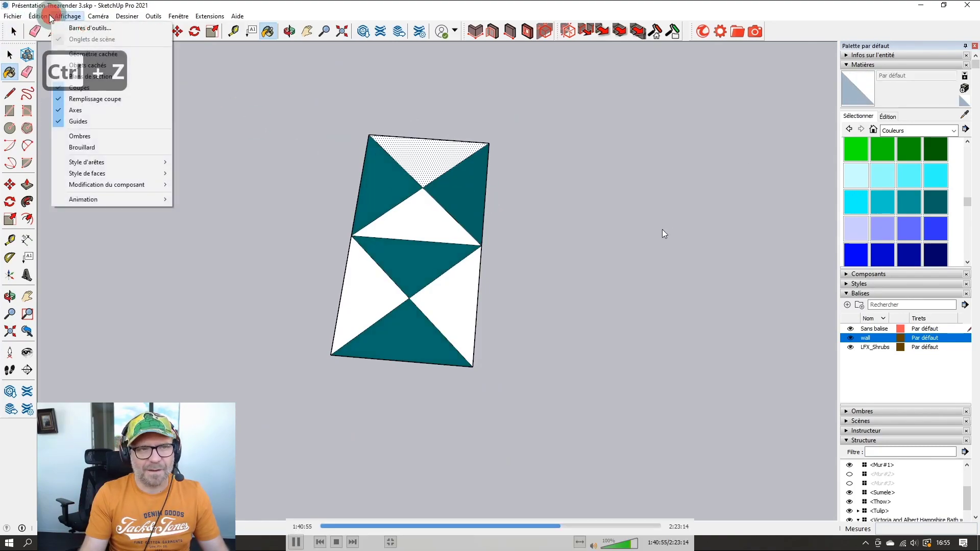
click(50, 29)
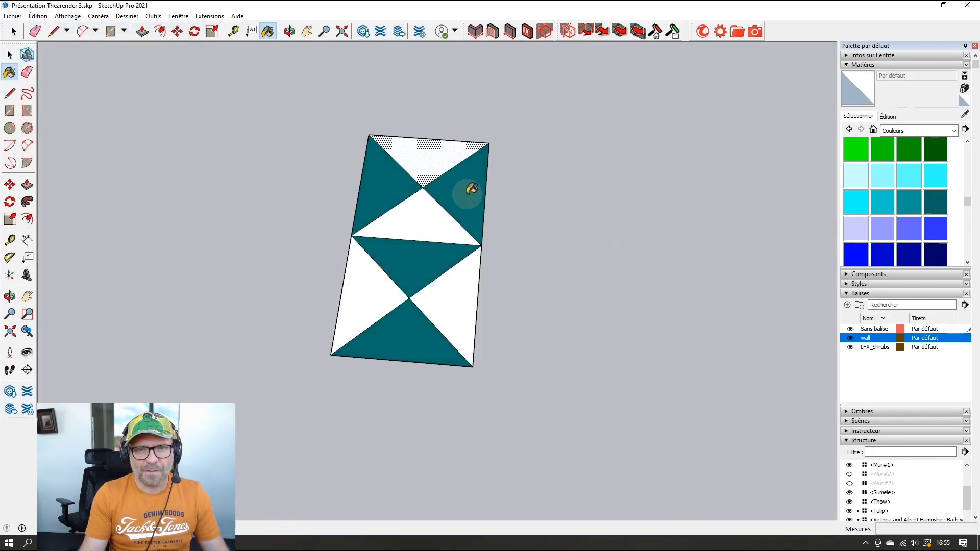
Step: Sample Couleur H08 from a painted triangle and darken it to a near-black teal
key(b)
click(528, 207)
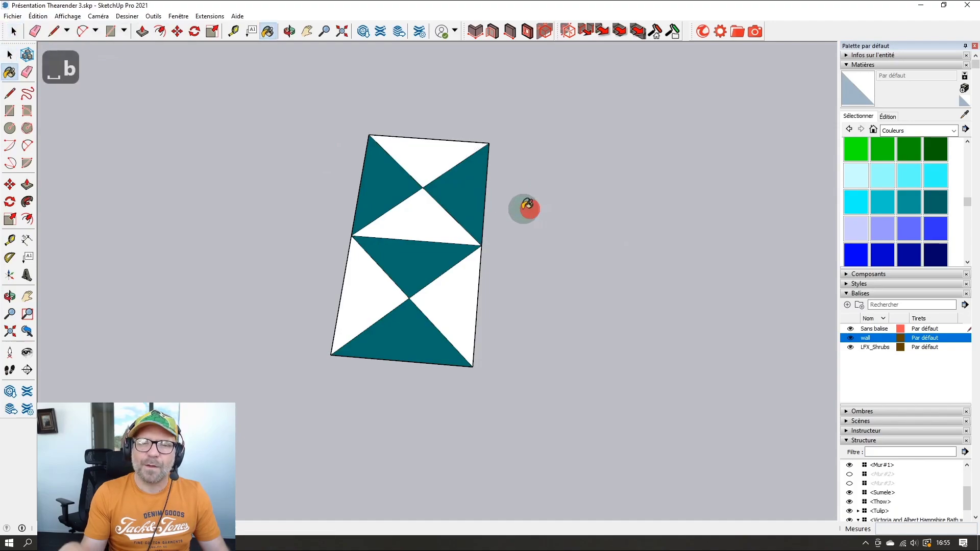
alt+click(473, 202)
click(887, 117)
drag(899, 184, 897, 182)
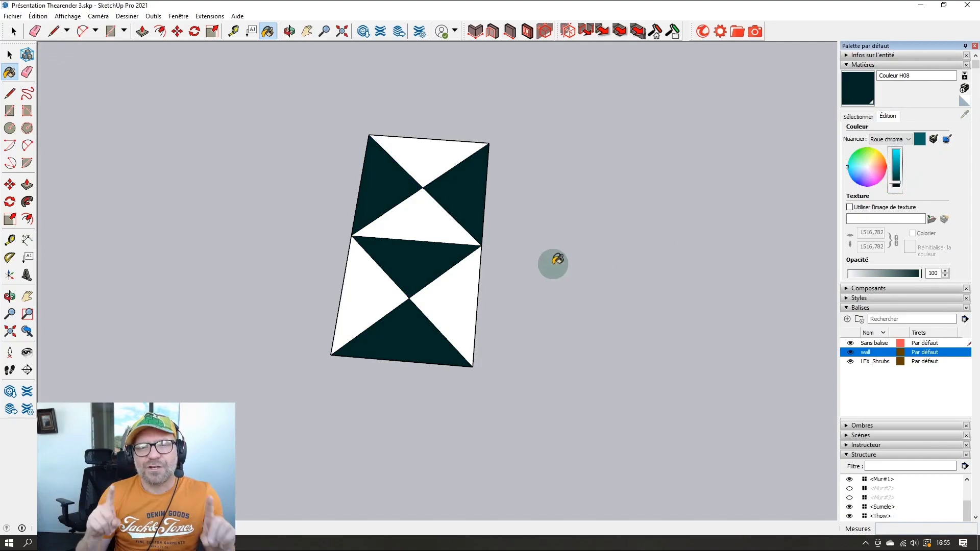
click(553, 264)
Step: Make the texture of the far square's right-hand dark triangle unique
key(space)
right_click(467, 204)
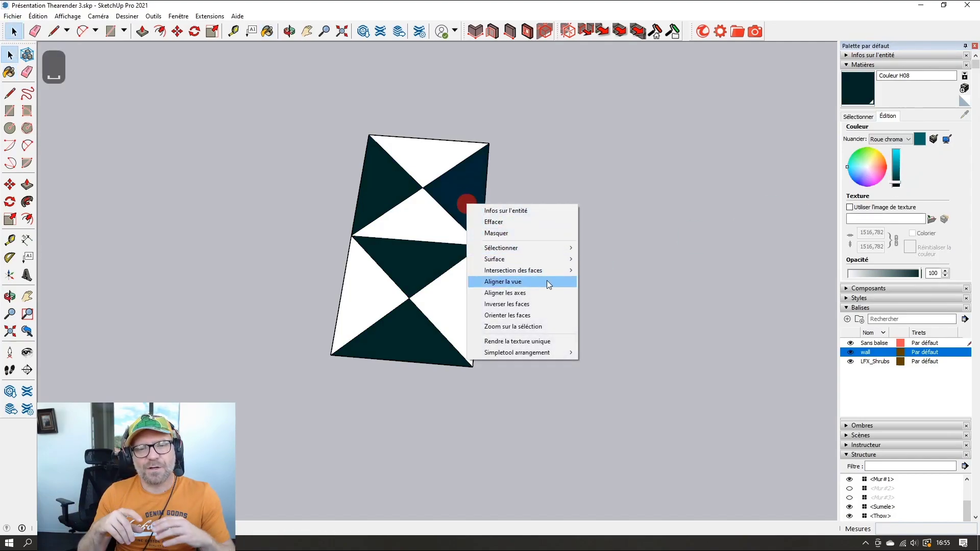
click(544, 340)
click(479, 304)
key(b)
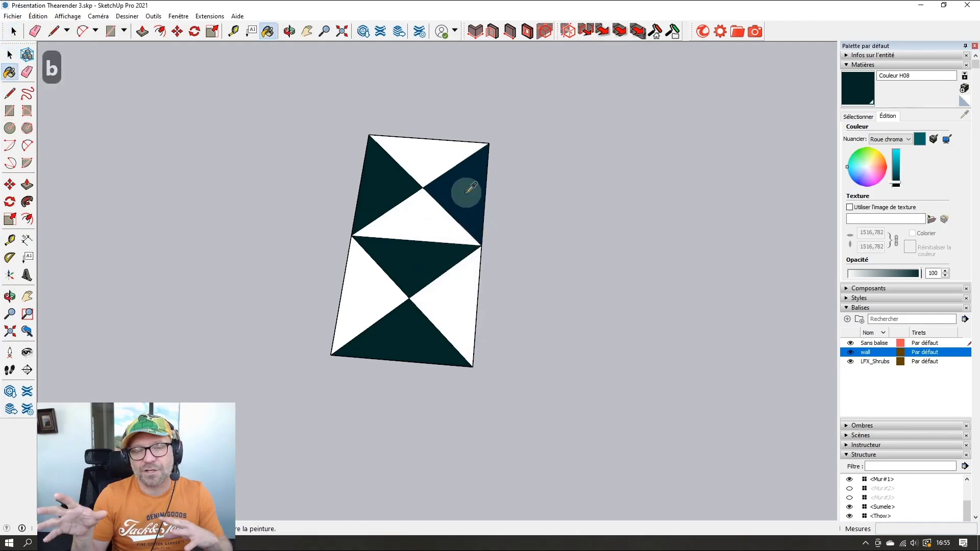
key(space)
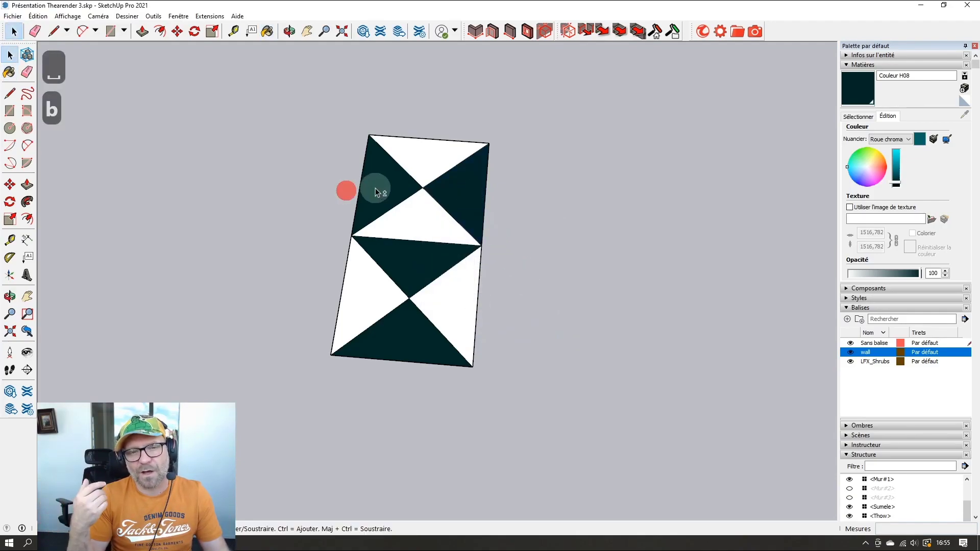
Step: Select all eight triangles of the two squares and combine their textures, erasing the interior edges
click(460, 187)
click(424, 159)
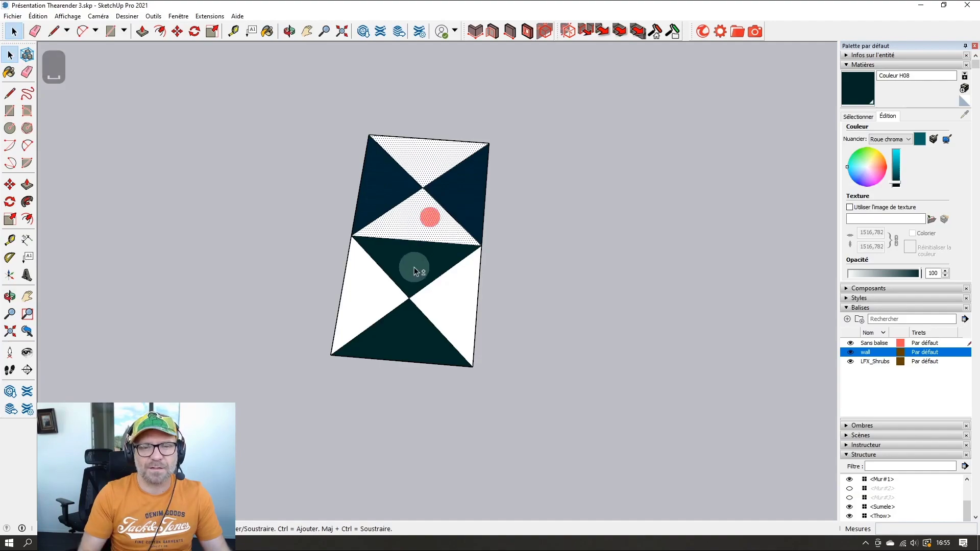
shift+click(369, 296)
right_click(369, 295)
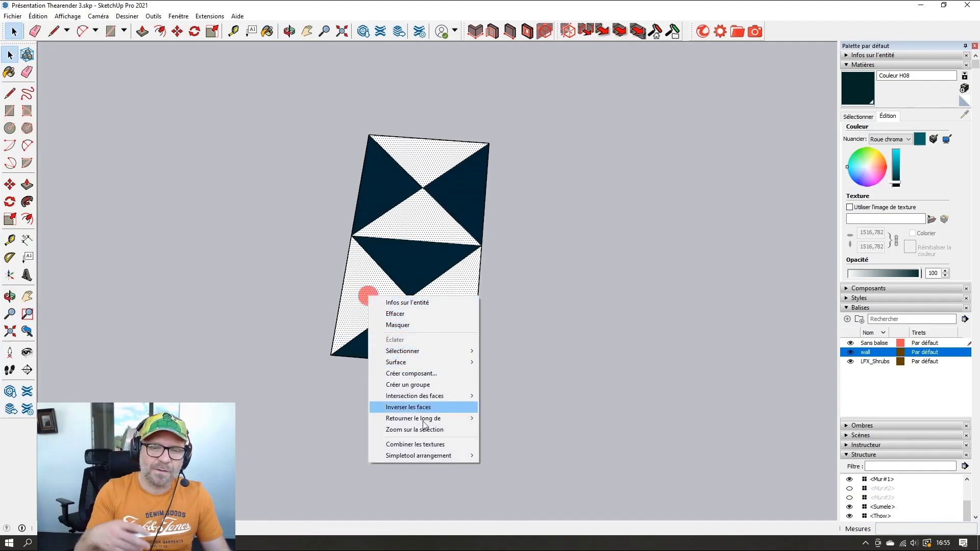
click(438, 447)
click(452, 294)
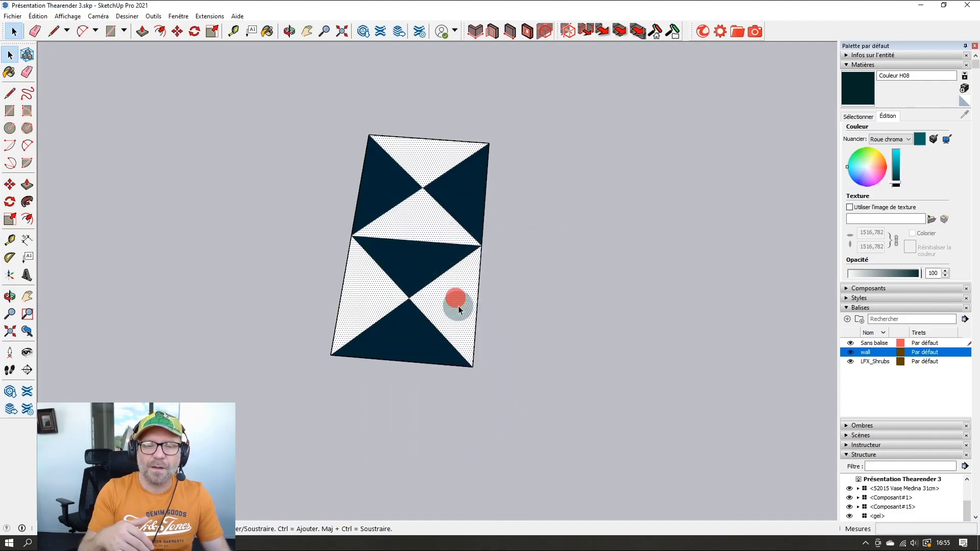
scroll(457, 305, down, 5)
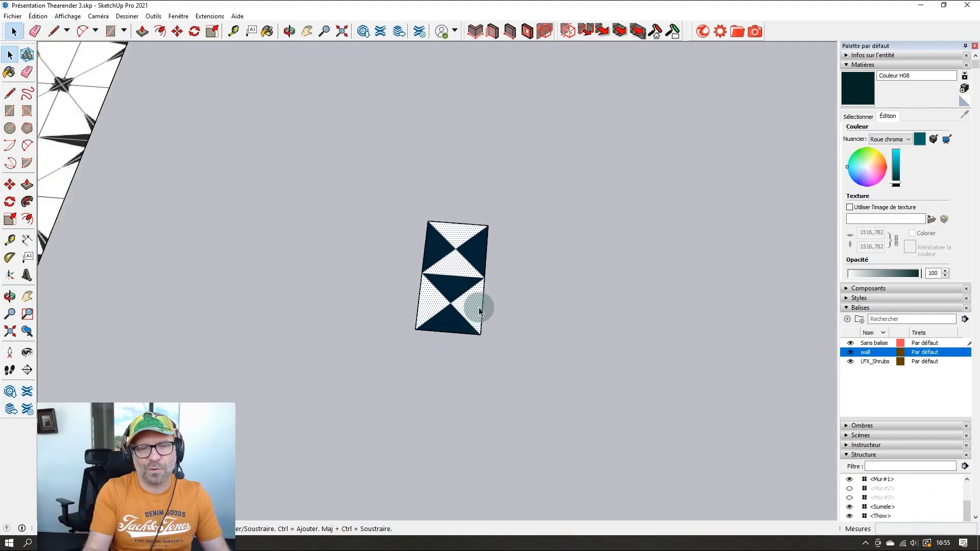
Step: Sample the combined triangle texture, then open the white towel hanging on the rail down to its surface for editing
key(b)
alt+click(486, 300)
scroll(472, 288, down, 6)
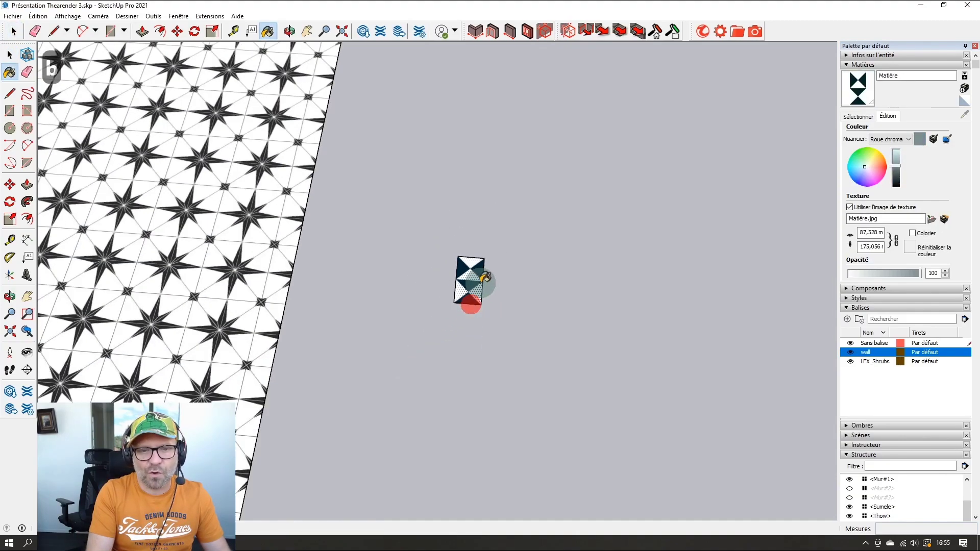
mouse_move(471, 280)
shift+middle_down()
mouse_move(669, 411)
mouse_move(426, 230)
mouse_move(371, 174)
shift+middle_up()
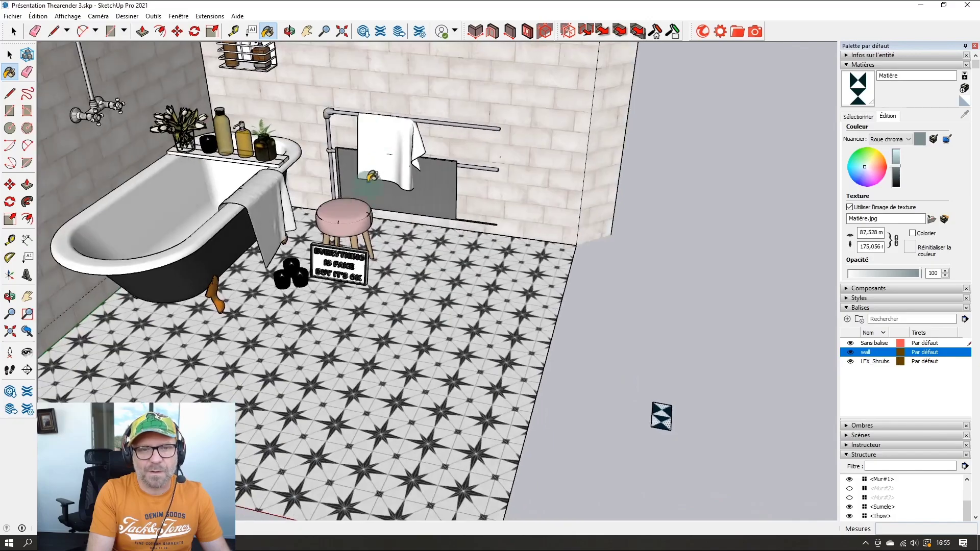
scroll(380, 181, up, 8)
scroll(388, 204, up, 3)
key(space)
double_click(360, 211)
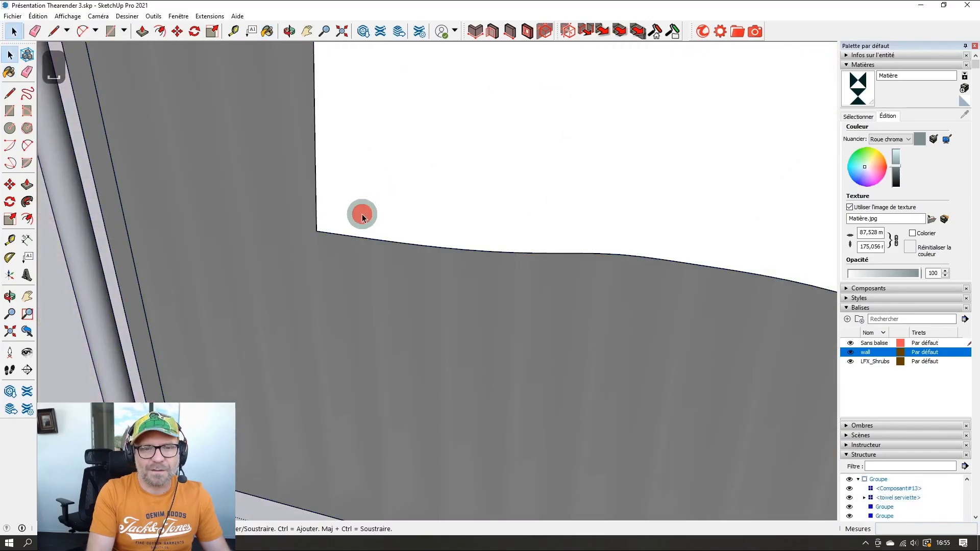
click(380, 194)
scroll(368, 201, up, 2)
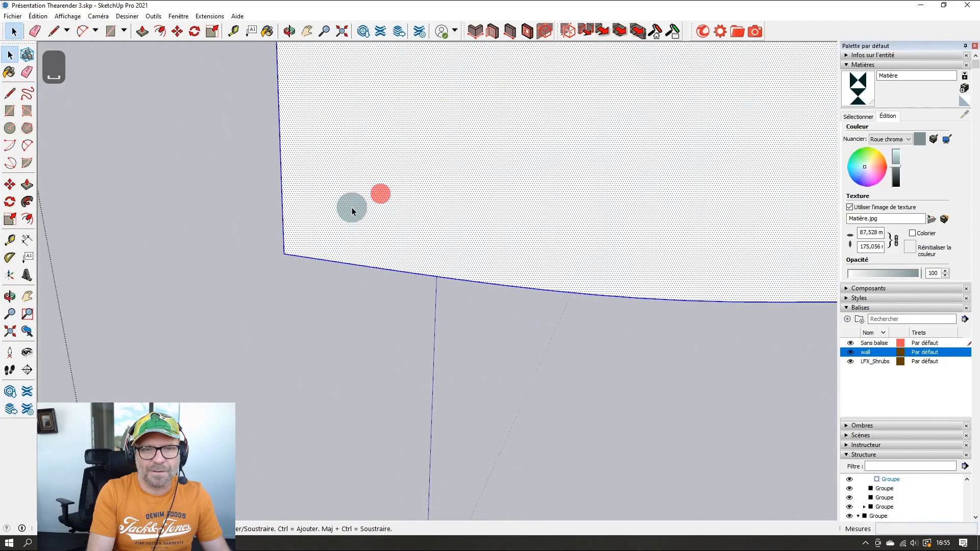
Step: Display the hidden geometry and paint the small triangle at the towel's lower-left corner with the sampled texture
click(68, 16)
click(84, 54)
scroll(365, 258, up, 2)
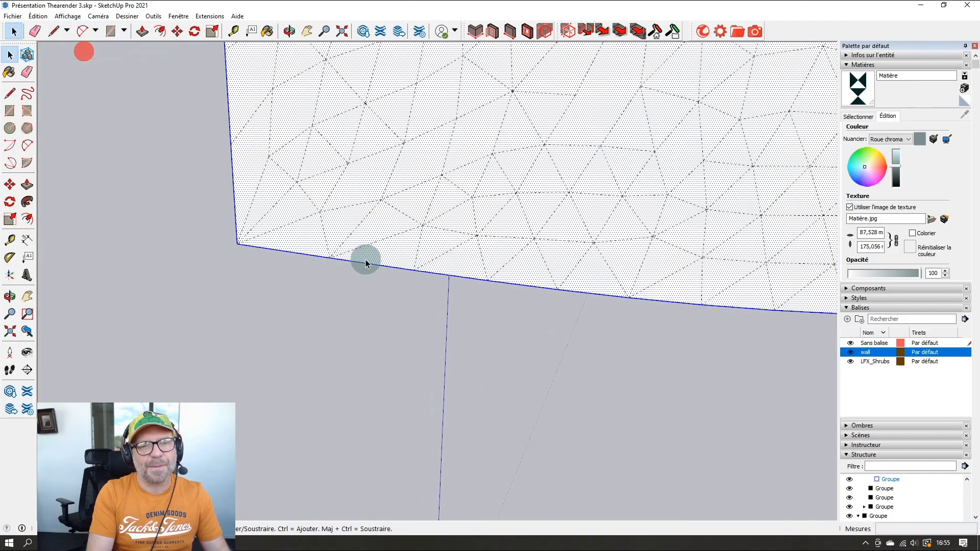
click(312, 241)
key(b)
click(313, 236)
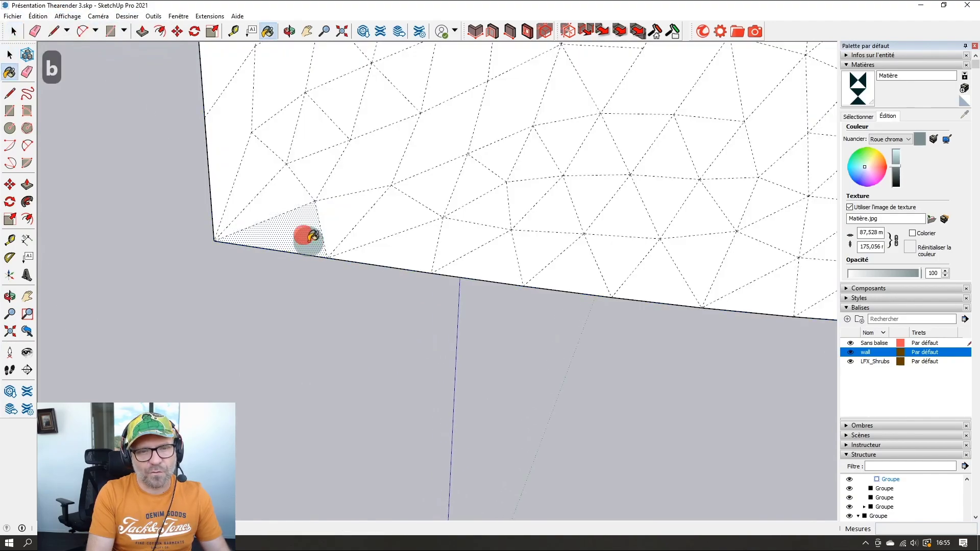
scroll(291, 224, down, 3)
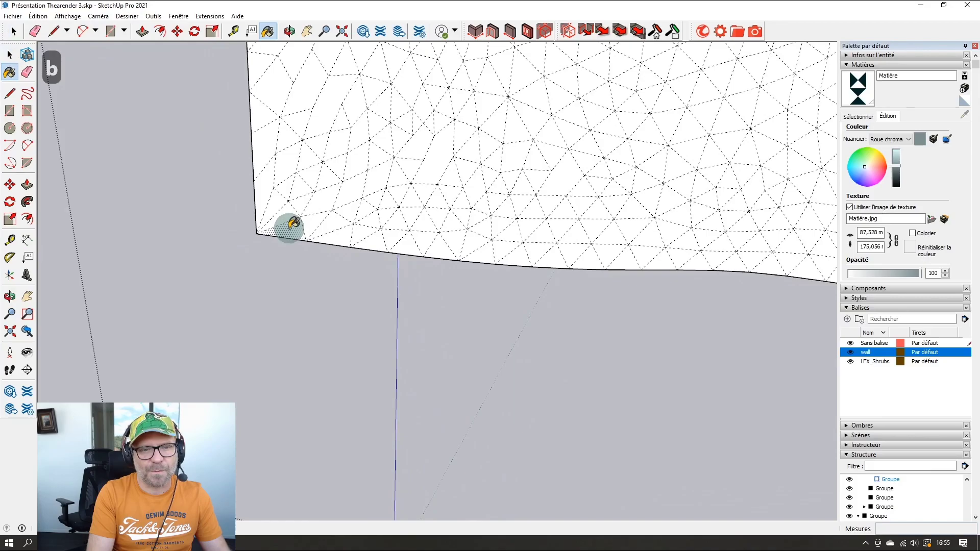
Step: Position the texture on the towel's corner triangle so that the tile's lower-left corner sits on the towel's corner
scroll(289, 223, up, 3)
key(space)
right_click(295, 231)
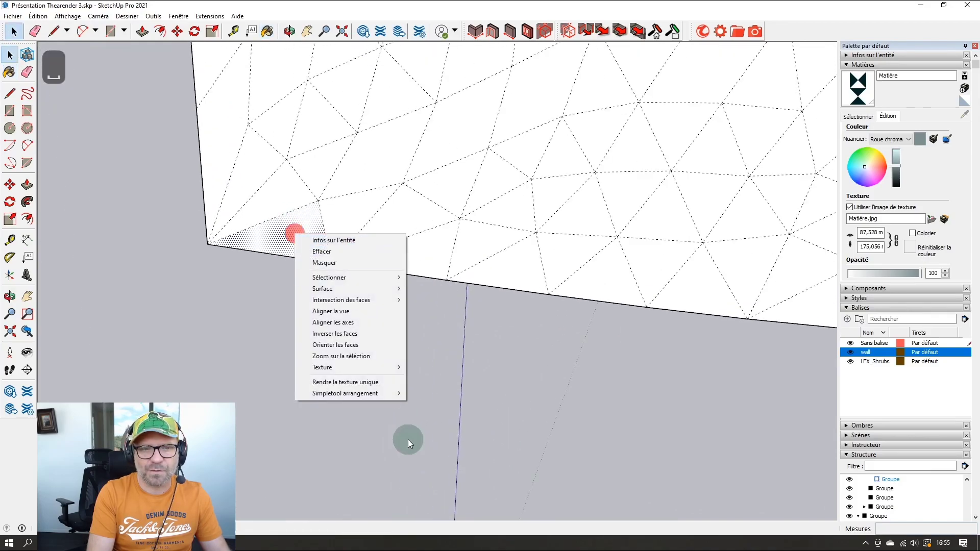
click(389, 367)
click(451, 367)
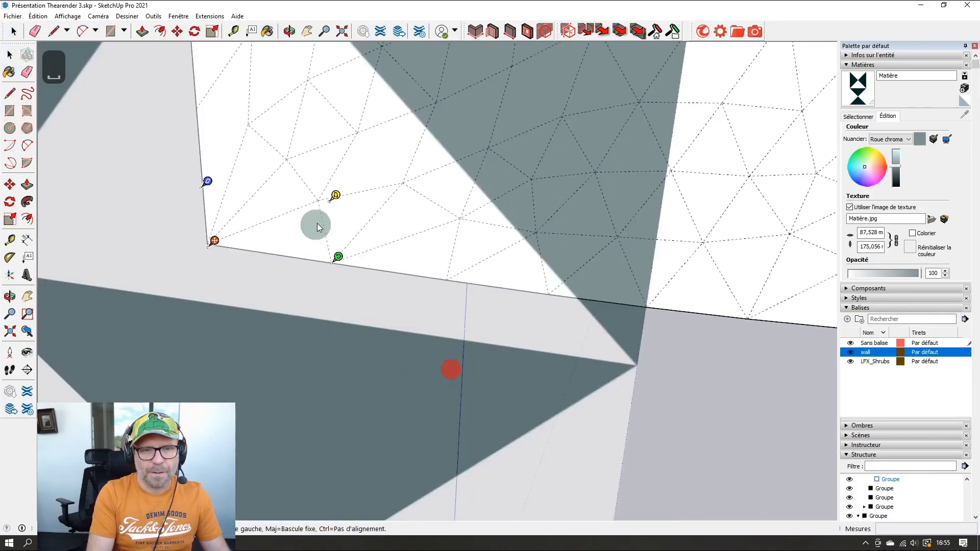
scroll(314, 229, up, 4)
scroll(318, 233, down, 1)
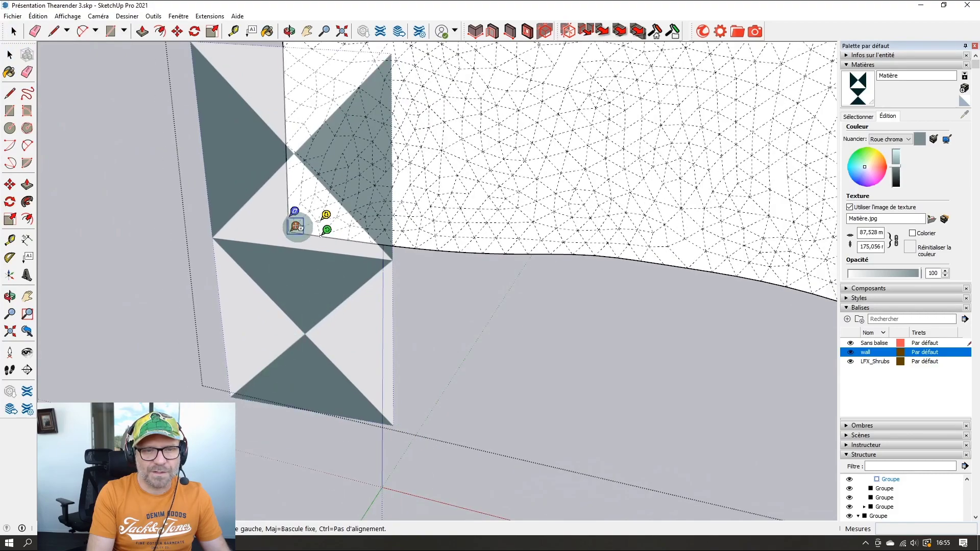
drag(295, 225, 295, 223)
drag(234, 393, 291, 230)
Step: Scale the positioned texture down to a much smaller repeat and finish the texture positioning
scroll(361, 312, down, 6)
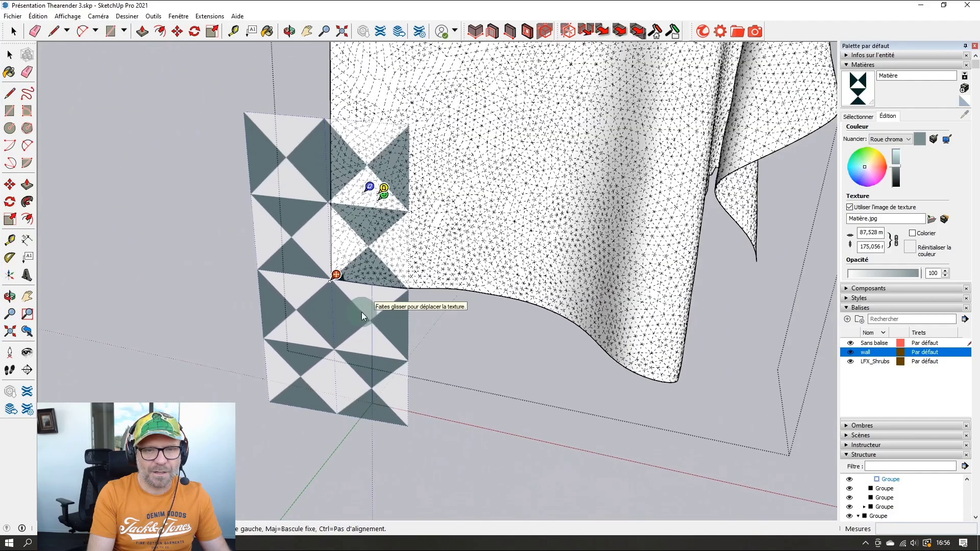
drag(397, 285, 357, 277)
right_click(358, 277)
click(383, 275)
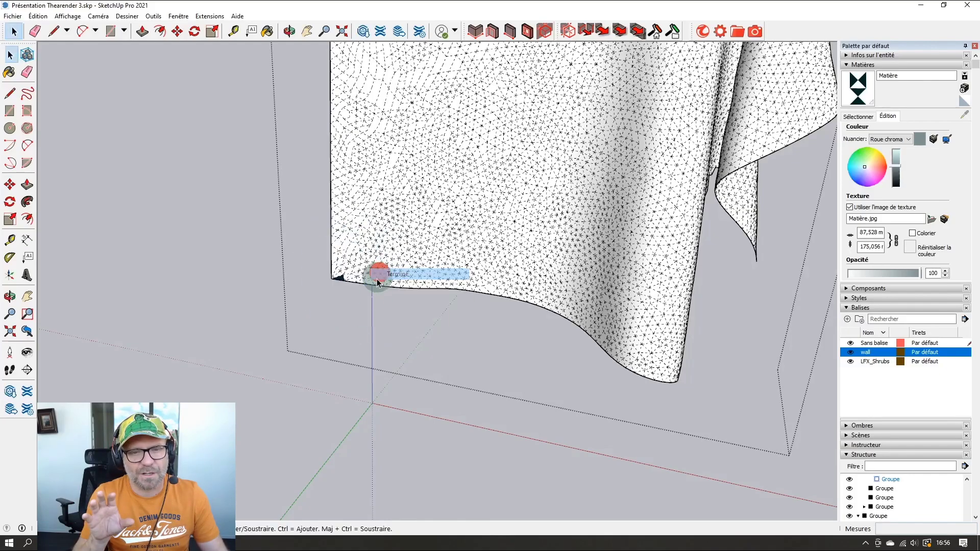
Step: Try painting all the remaining white faces of the towel with the triangle texture
scroll(339, 280, up, 4)
scroll(338, 280, up, 2)
key(b)
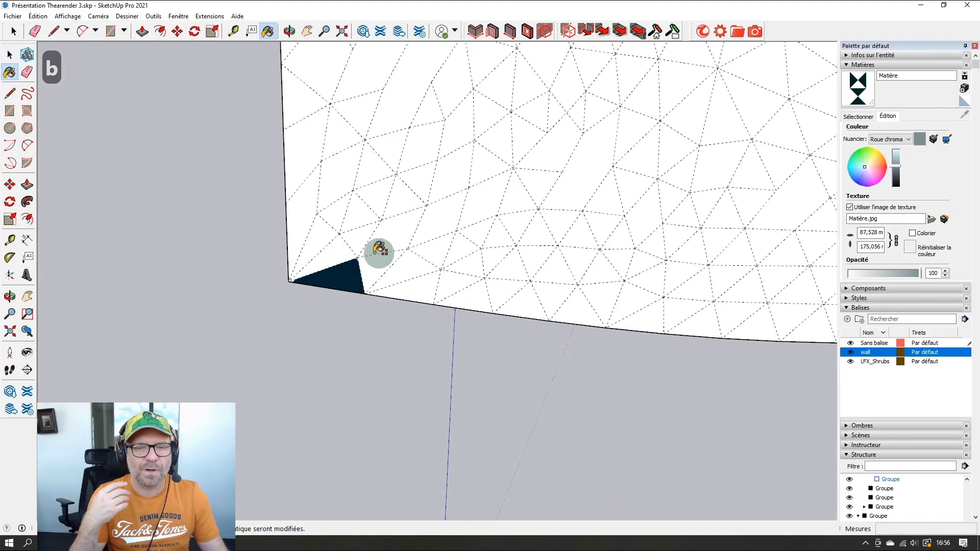
click(341, 249)
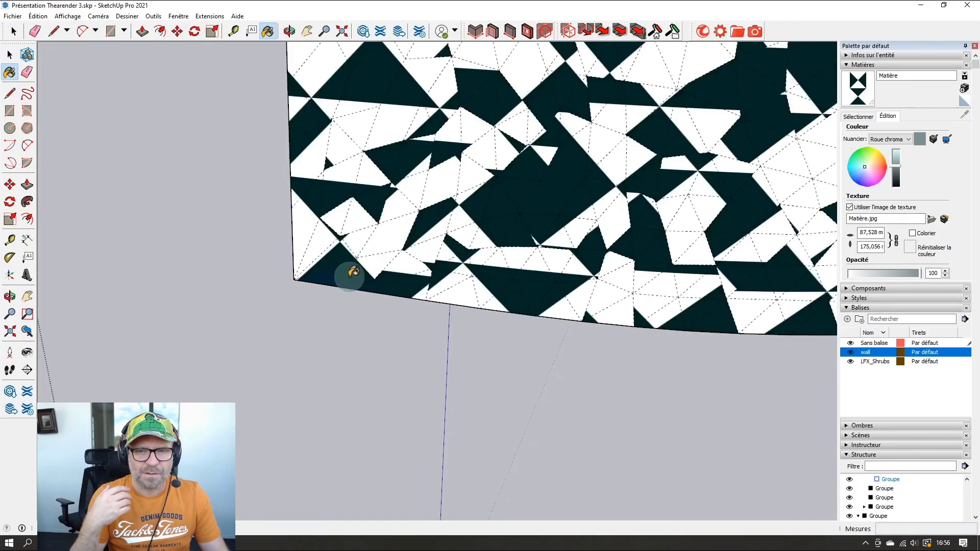
Step: Make the corner triangle's texture projected, sample it, and repaint all the towel's matching faces with it
scroll(349, 276, up, 4)
key(space)
right_click(349, 277)
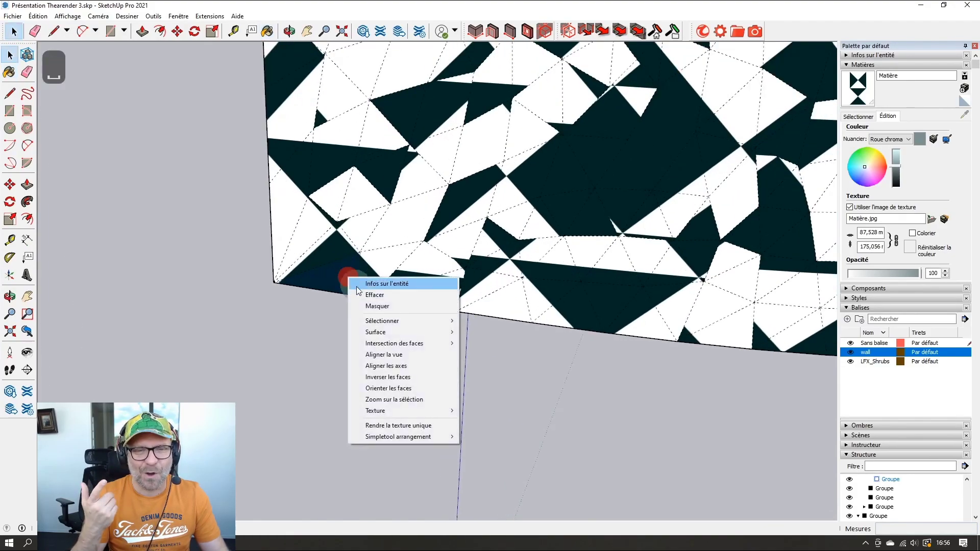
mouse_move(400, 411)
click(495, 436)
key(b)
click(338, 275)
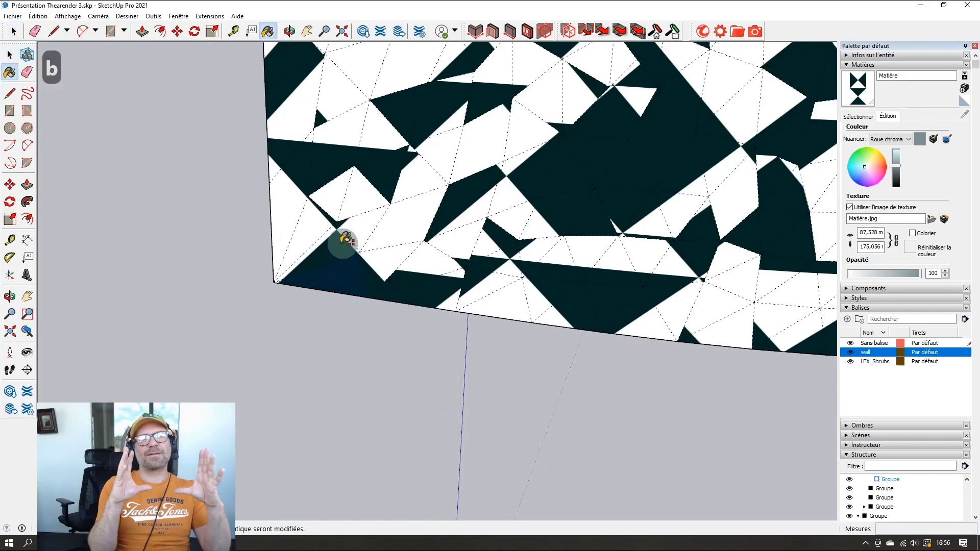
shift+click(342, 244)
Step: Close the towel's nested groups and hide the hidden geometry throughout the bathroom
scroll(334, 251, down, 8)
key(space)
key(Escape)
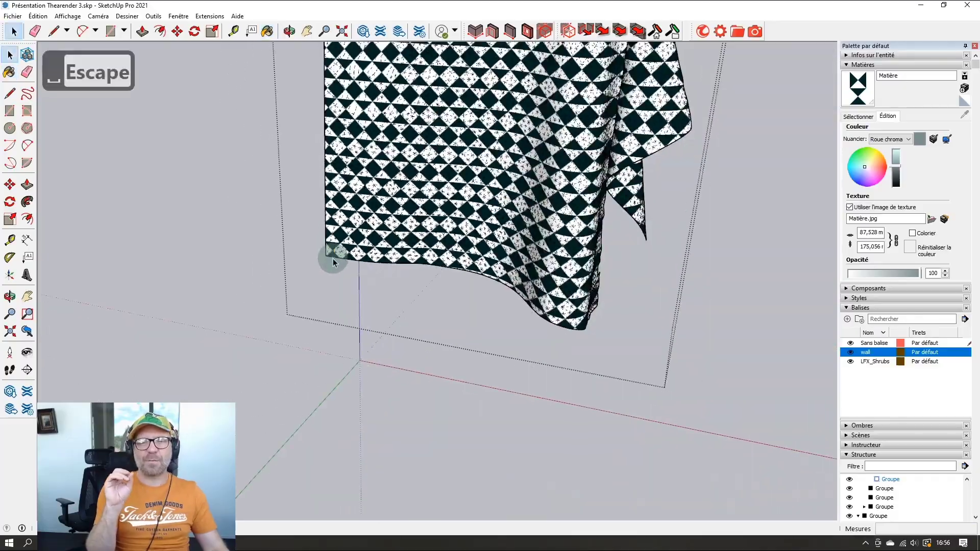
key(Escape)
key(Escape)
key(Escape)
scroll(505, 211, down, 10)
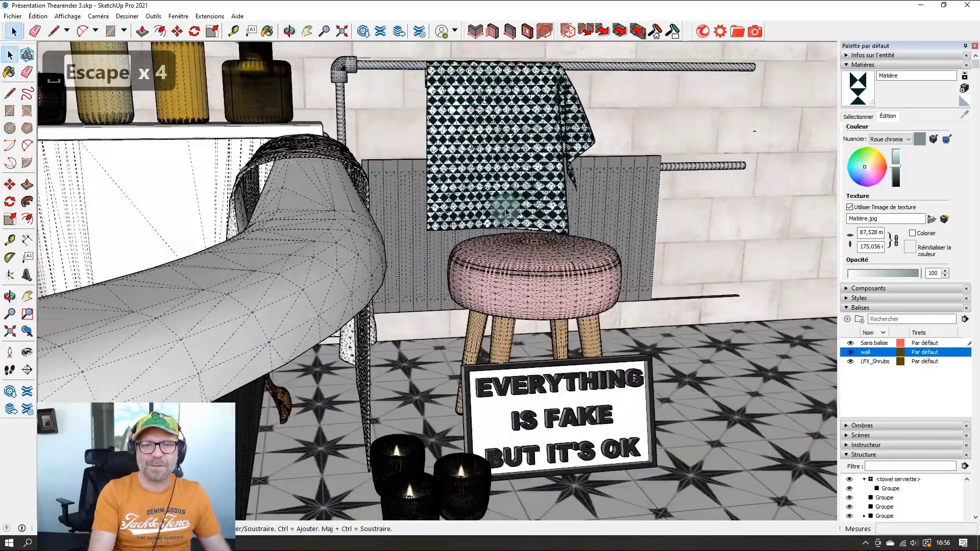
scroll(505, 211, down, 10)
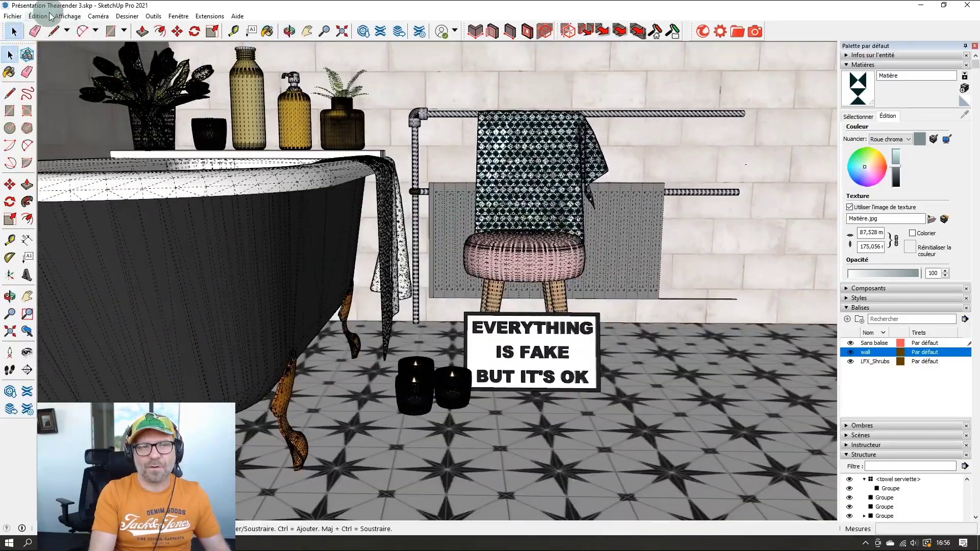
click(68, 16)
click(87, 51)
middle_drag(554, 253, 515, 319)
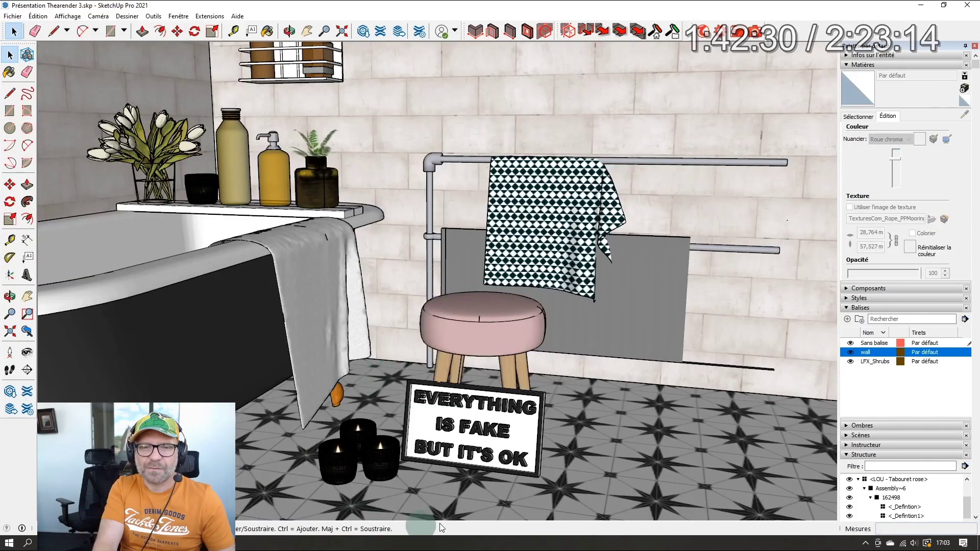
Step: Open the pink stool's seat for editing, display the hidden geometry, and select one triangular facet on its side
click(485, 347)
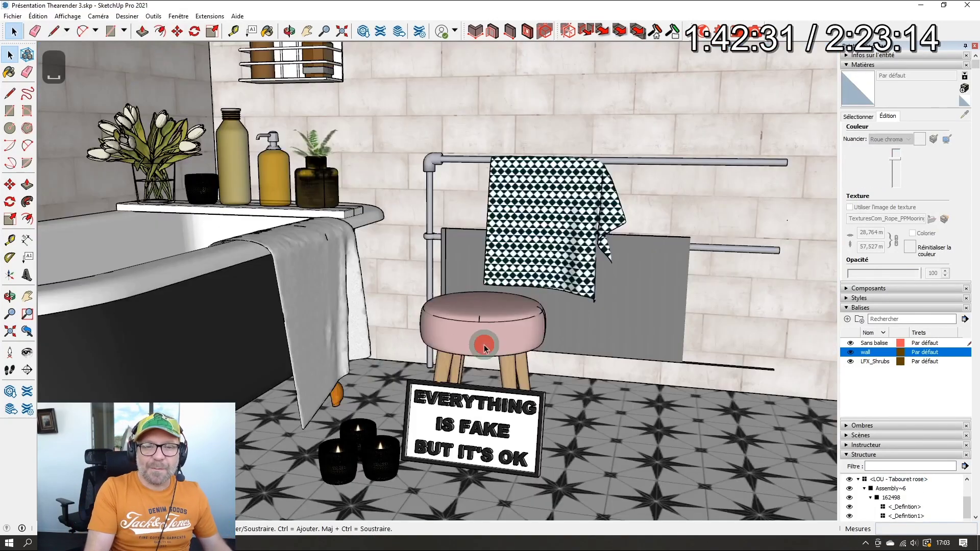
double_click(485, 347)
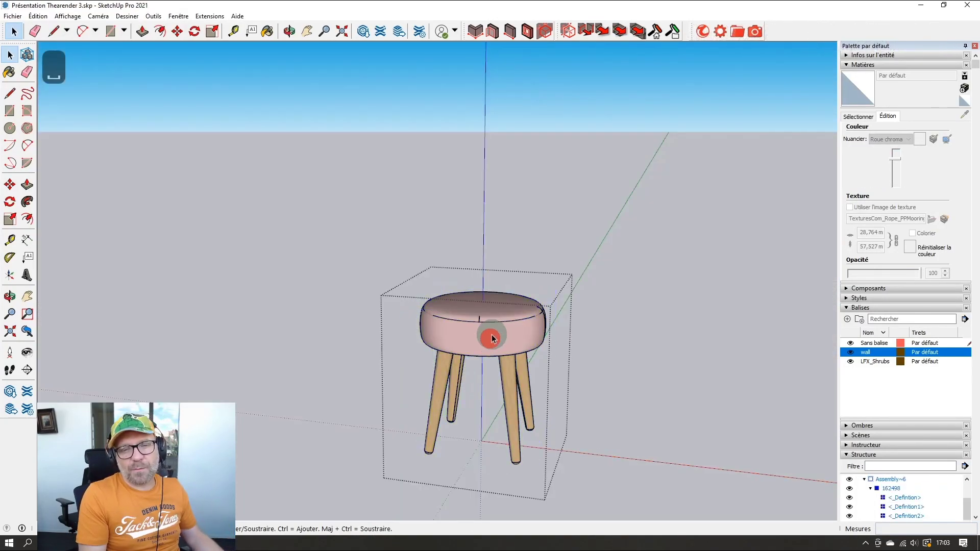
double_click(491, 339)
scroll(482, 335, up, 5)
double_click(470, 345)
click(461, 341)
click(67, 15)
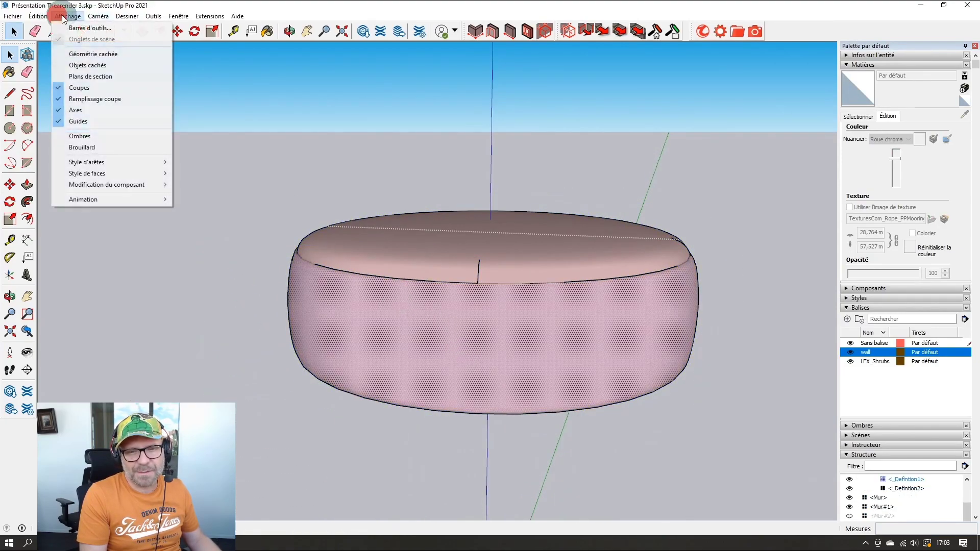
click(108, 54)
scroll(403, 319, up, 6)
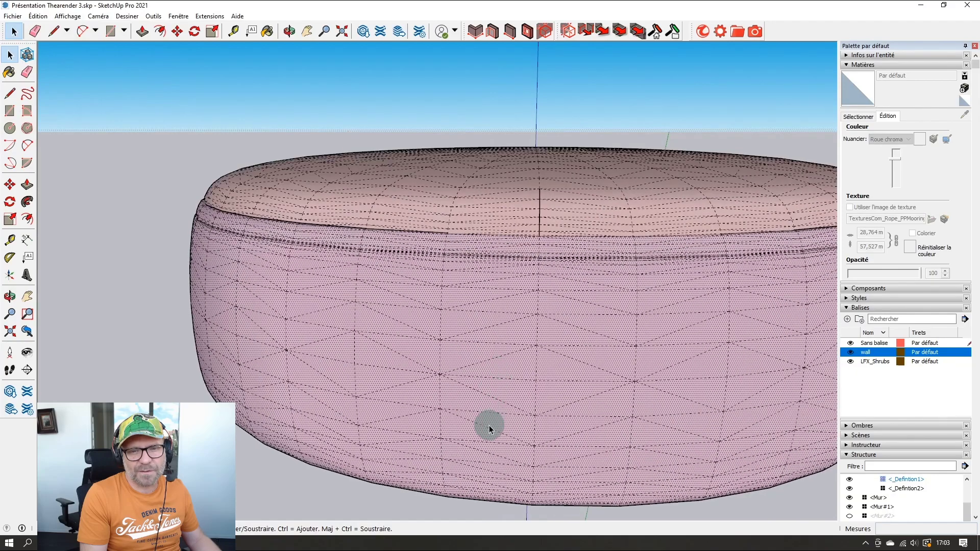
click(459, 382)
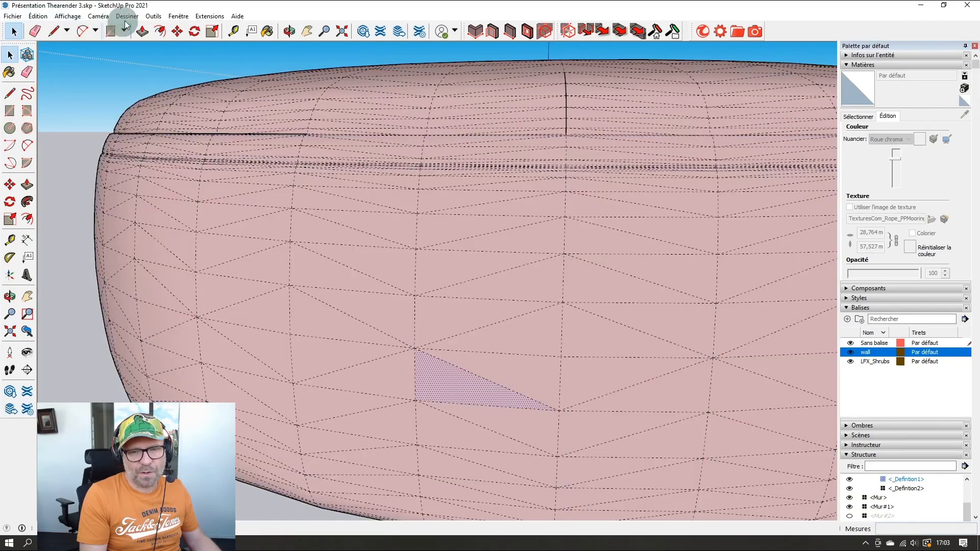
Step: Import the TexturesCom_Rope_PPMooring texture, cover the stool's seat with it, tint it brown, and close the stool
click(12, 17)
key(Escape)
click(12, 17)
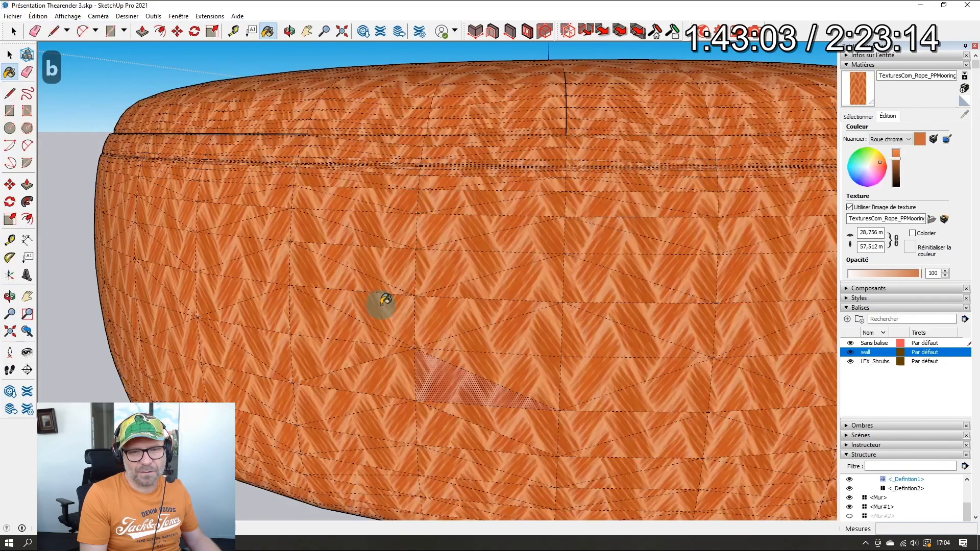
scroll(377, 301, down, 5)
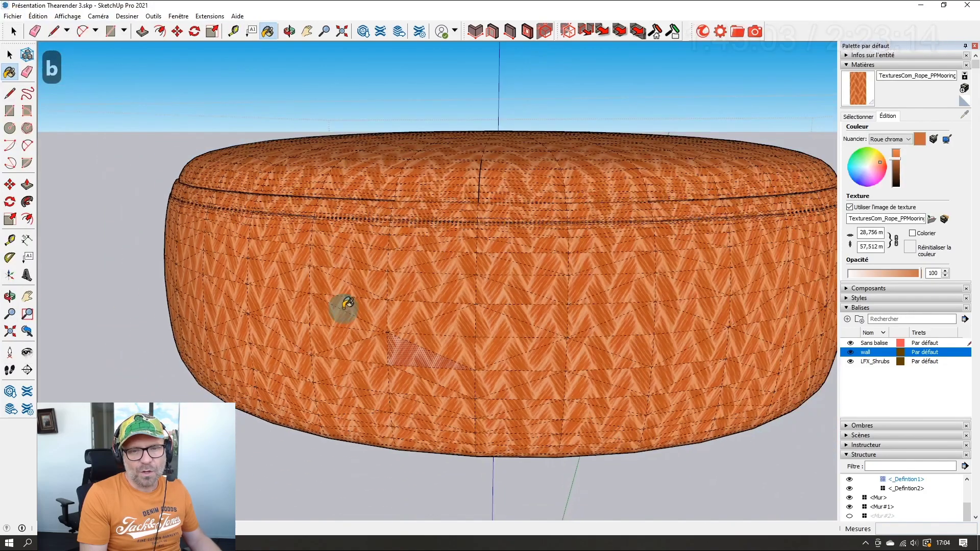
key(Escape)
key(Escape)
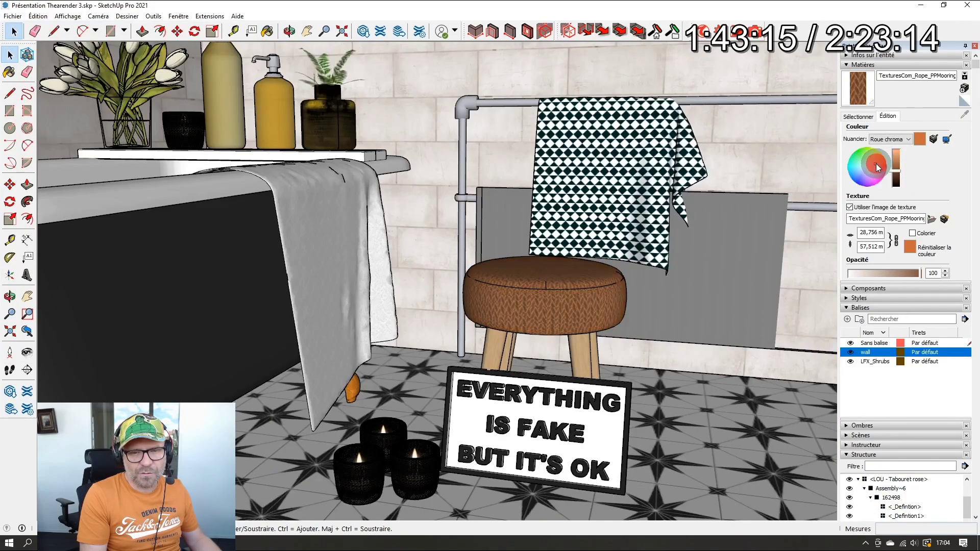
key(b)
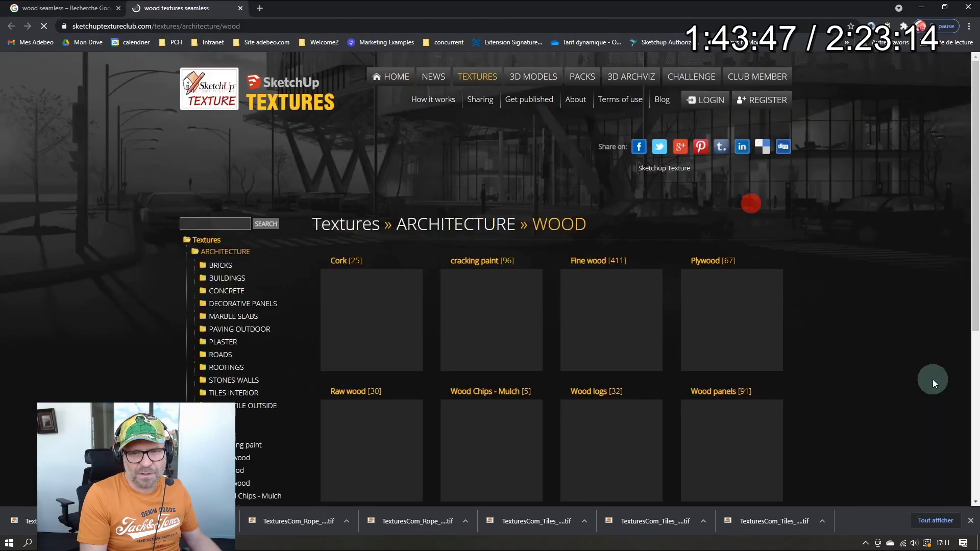
Step: Switch to the browser and browse the light fine wood seamless textures on sketchuptextureclub.com
click(587, 317)
click(448, 380)
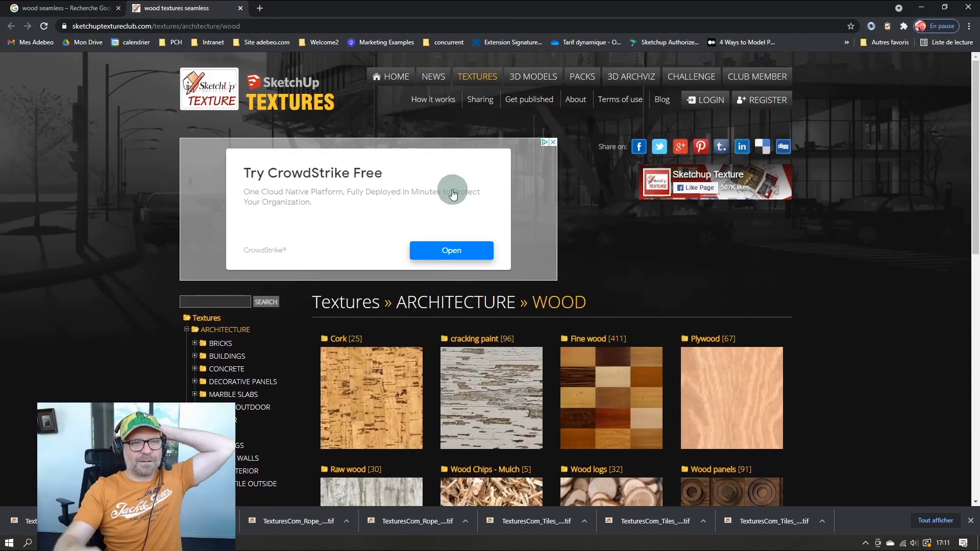
scroll(459, 229, down, 11)
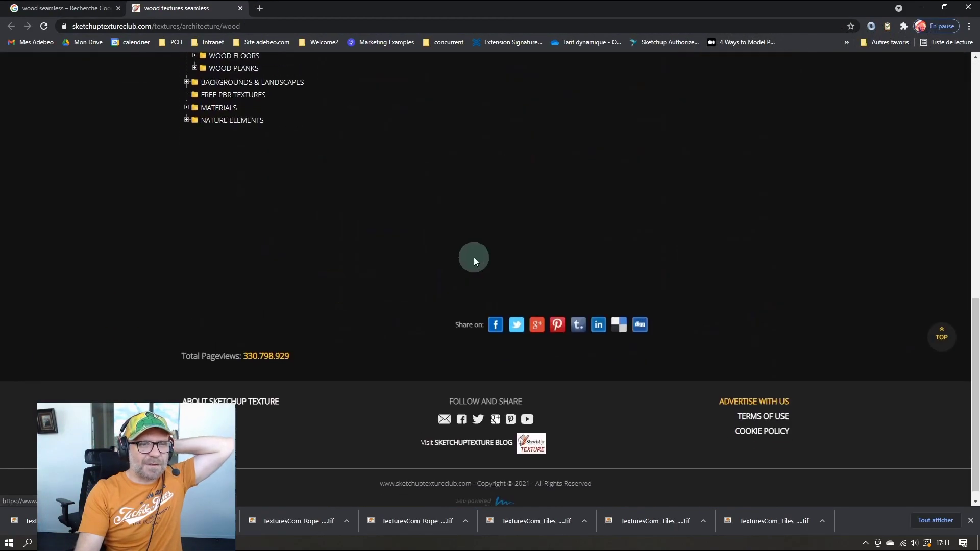
scroll(474, 257, up, 8)
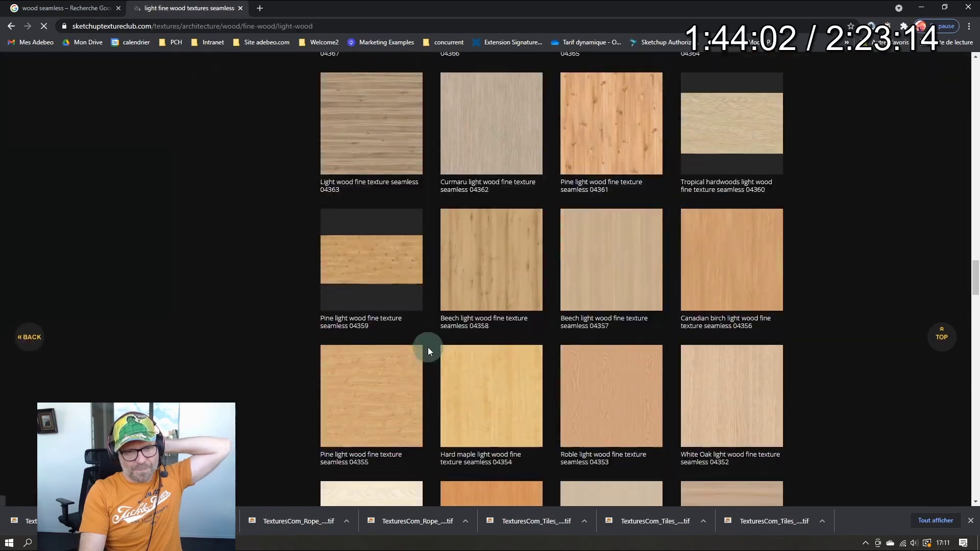
scroll(428, 350, down, 3)
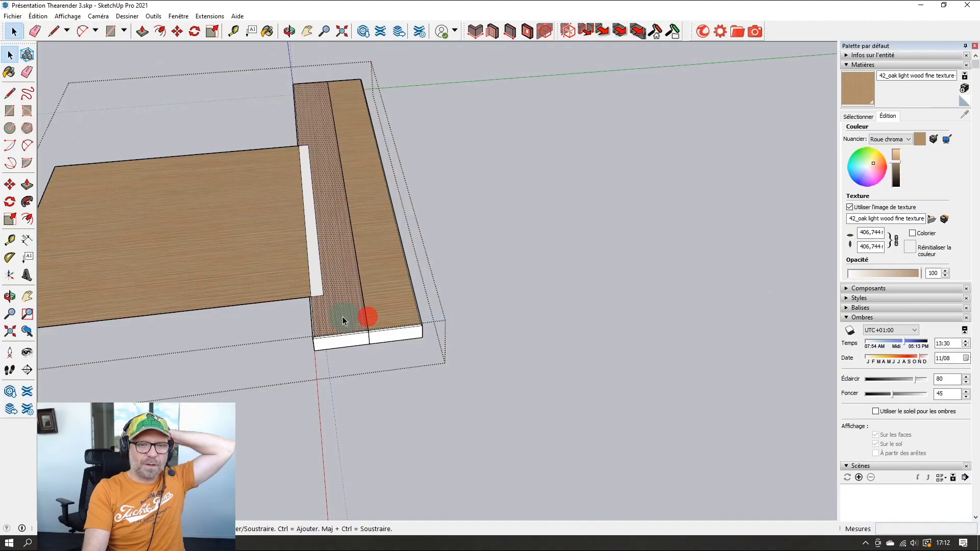
Step: Adjust the placement of the oak light wood texture on the bath tray's planks and save the model
right_click(347, 319)
key(e)
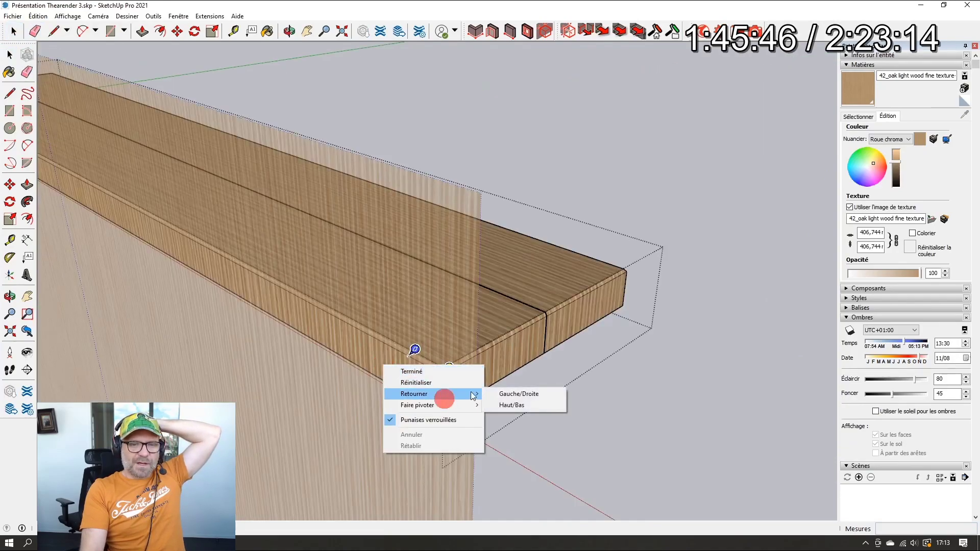
key(Escape)
key(s)
key(ctrl+s)
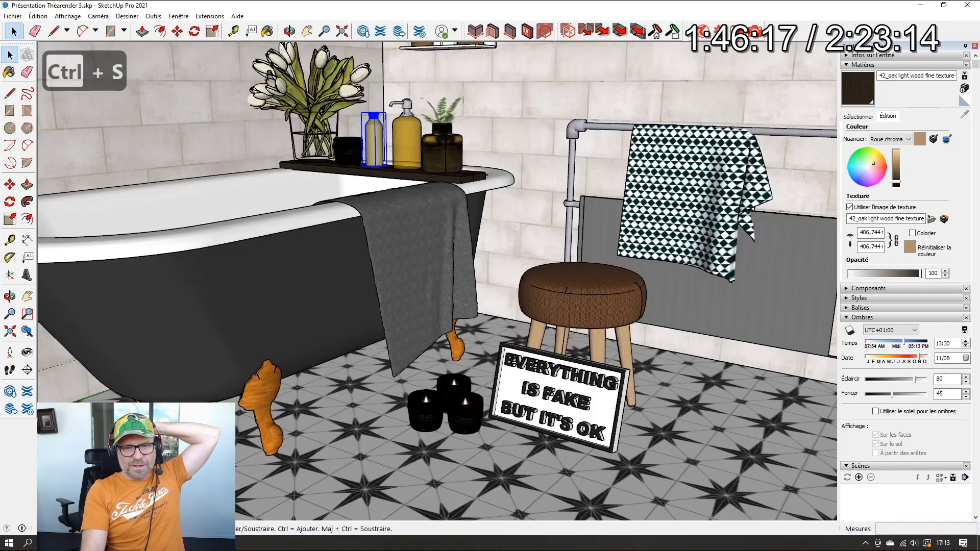
Step: Slide the patterned towel along its rail toward the bathtub and move the stool and sign 10 cm away from the bathtub
middle_drag(336, 182, 320, 301)
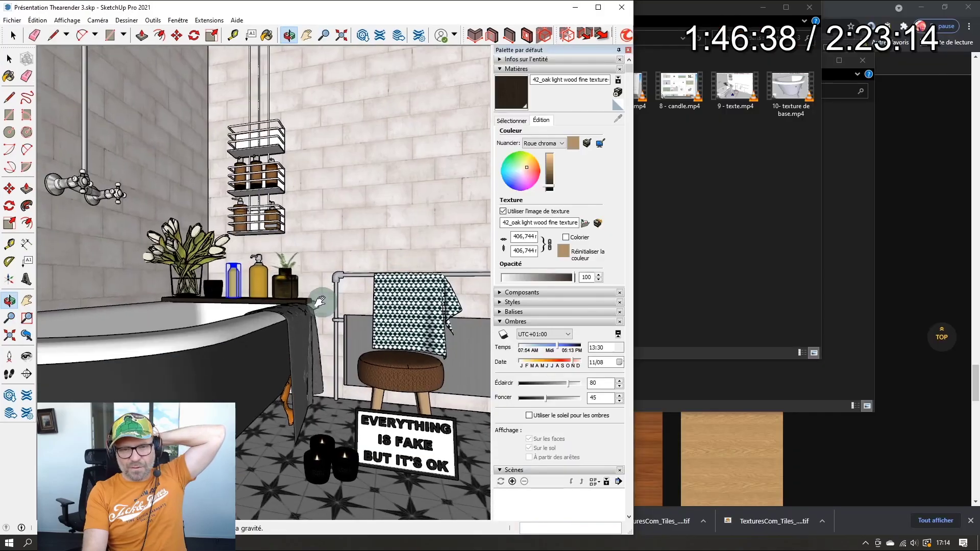
click(97, 20)
key(m)
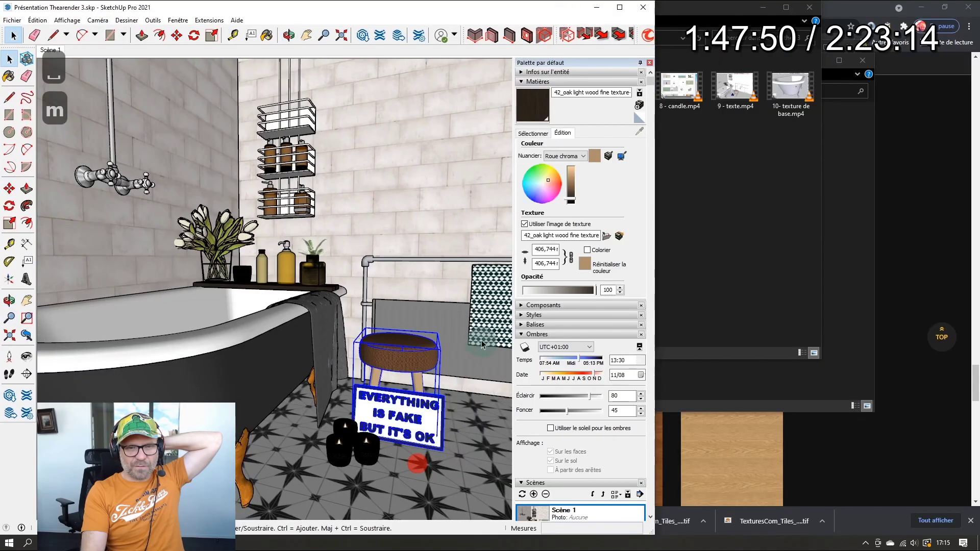
click(487, 329)
drag(486, 329, 393, 273)
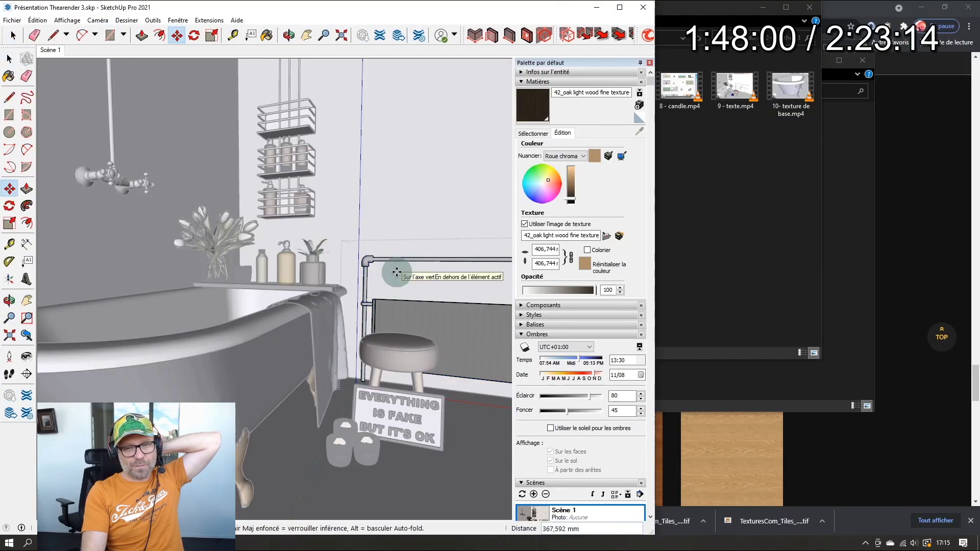
text(10cm)
key(Return)
Step: Move the patterned towel 10 cm along its rail away from the bathtub and adjust the hanging bottle rack's height
key(m)
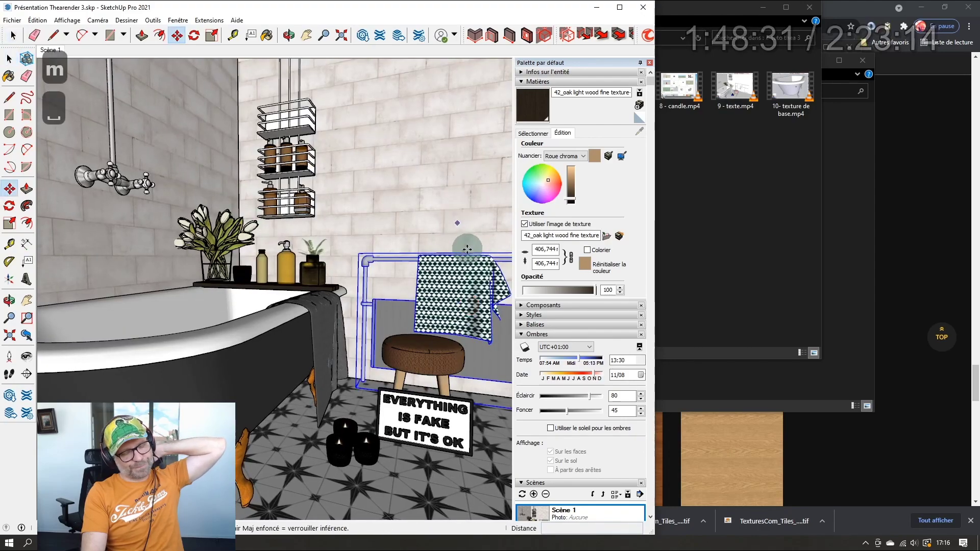
click(457, 280)
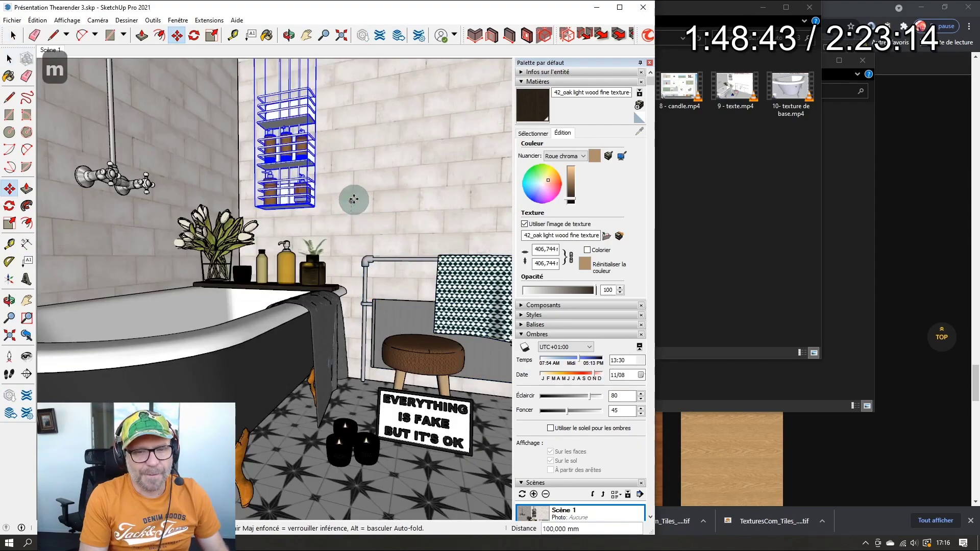
click(390, 244)
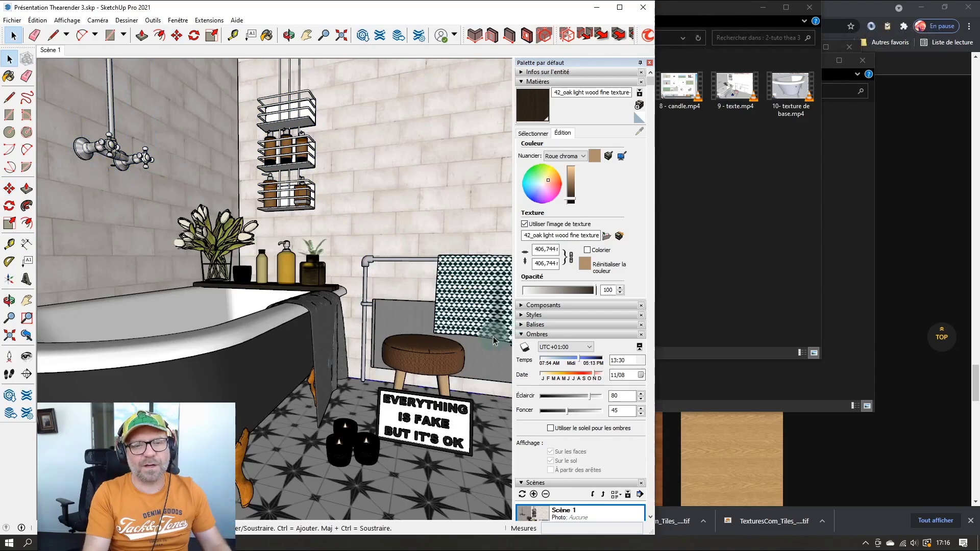
Step: Try using the sun for shading with the date at 07/14, Éclaircir at 100 and Foncer at 62
middle_drag(402, 306, 397, 293)
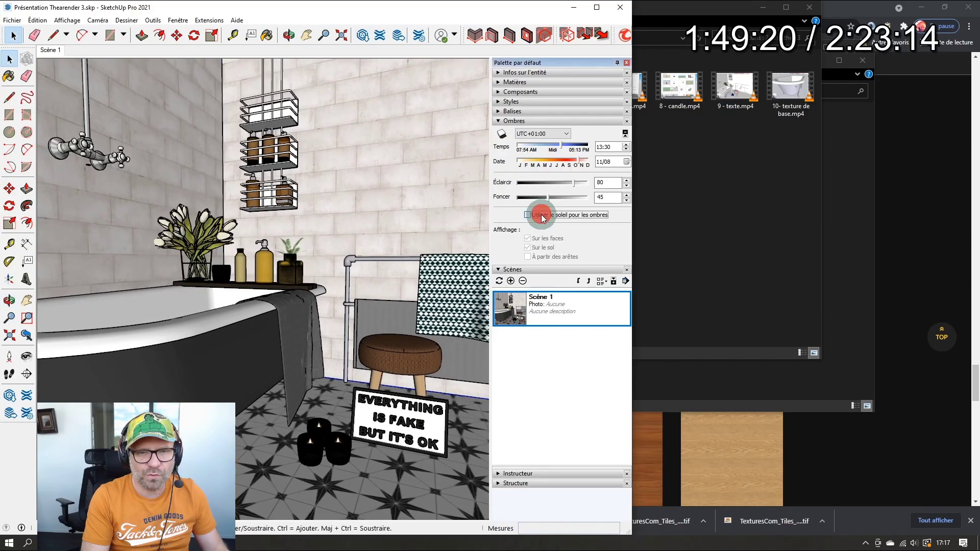
click(95, 169)
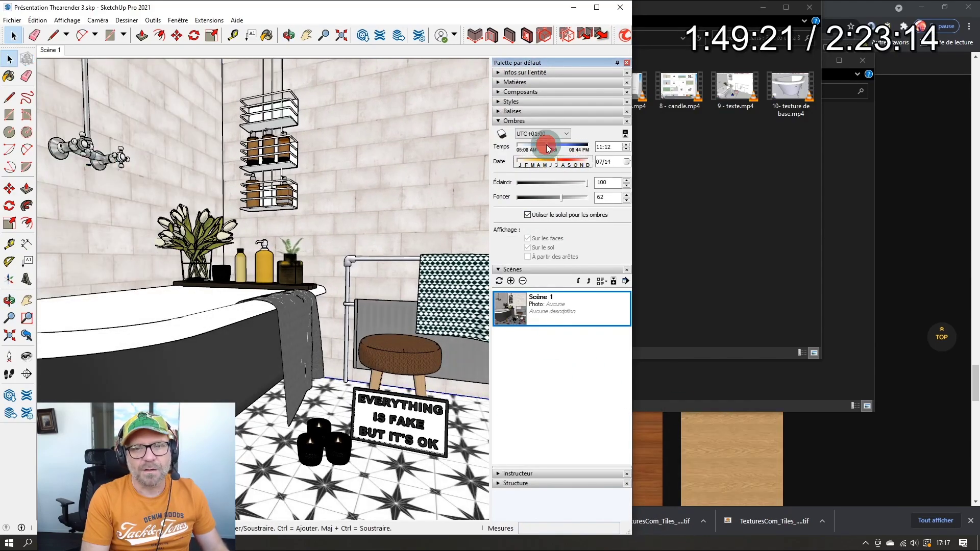
mouse_move(587, 182)
mouse_down()
mouse_move(571, 182)
mouse_move(602, 184)
mouse_up()
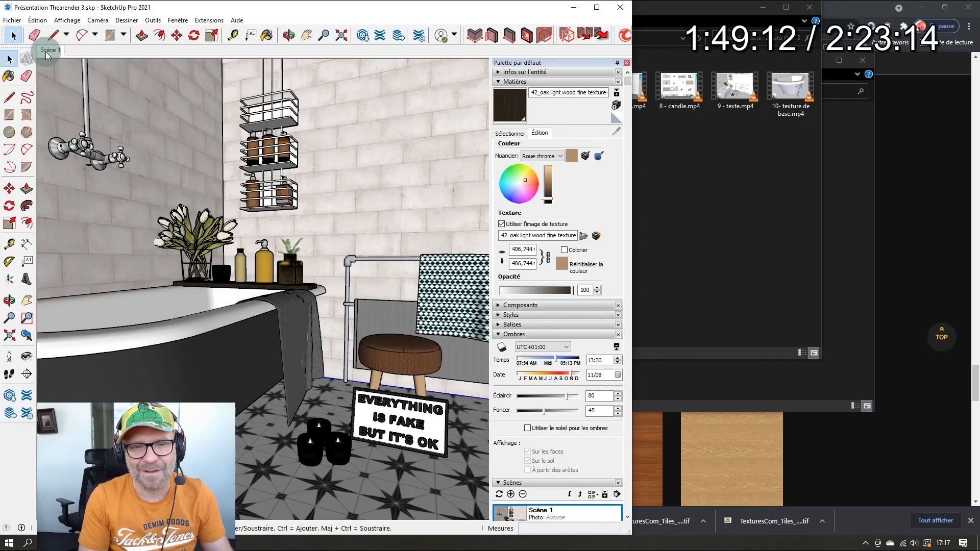
Step: Update Scène 1 with the current camera view
right_click(51, 49)
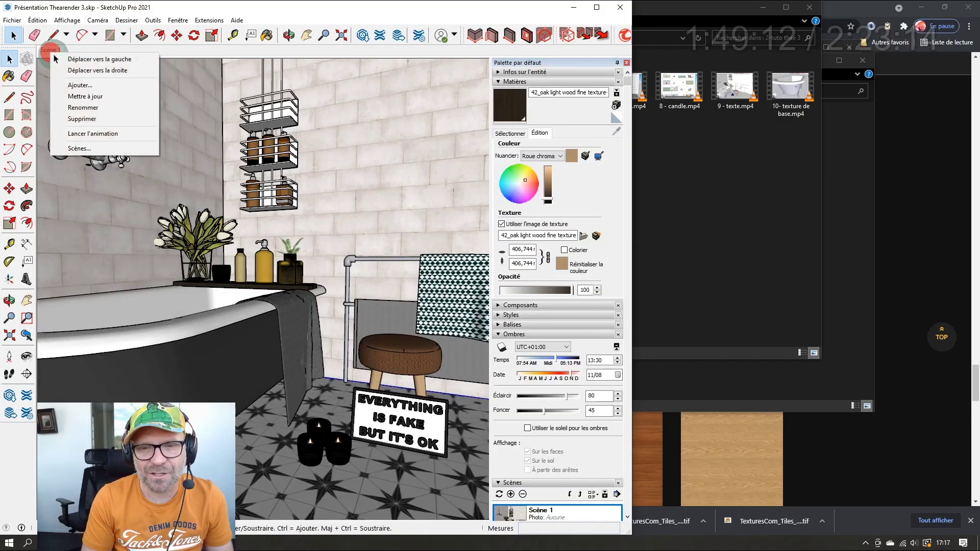
click(87, 96)
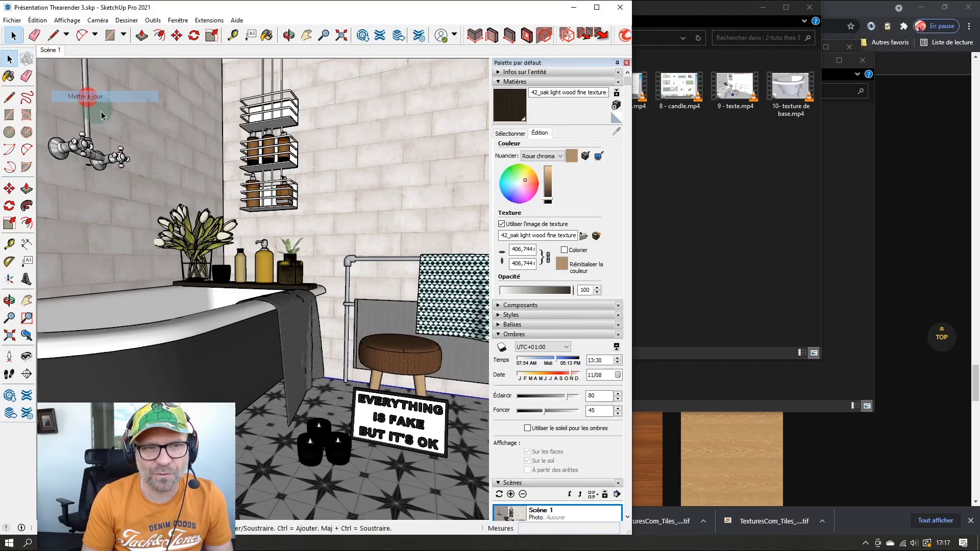
Step: Use the sun for shading at 12:10 on 07/14, with Éclaircir 100 and Foncer 62, and update Scène 1
click(498, 82)
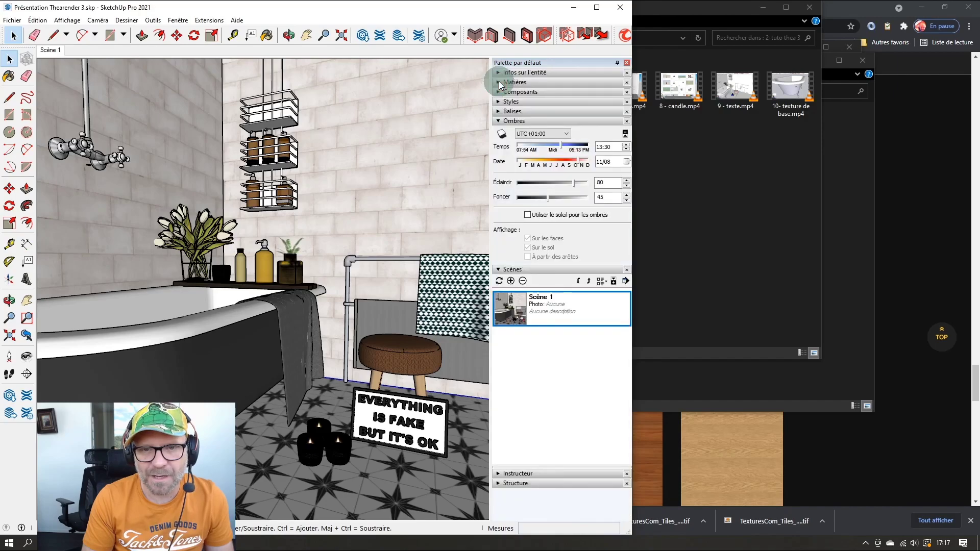
click(498, 121)
click(499, 121)
click(528, 215)
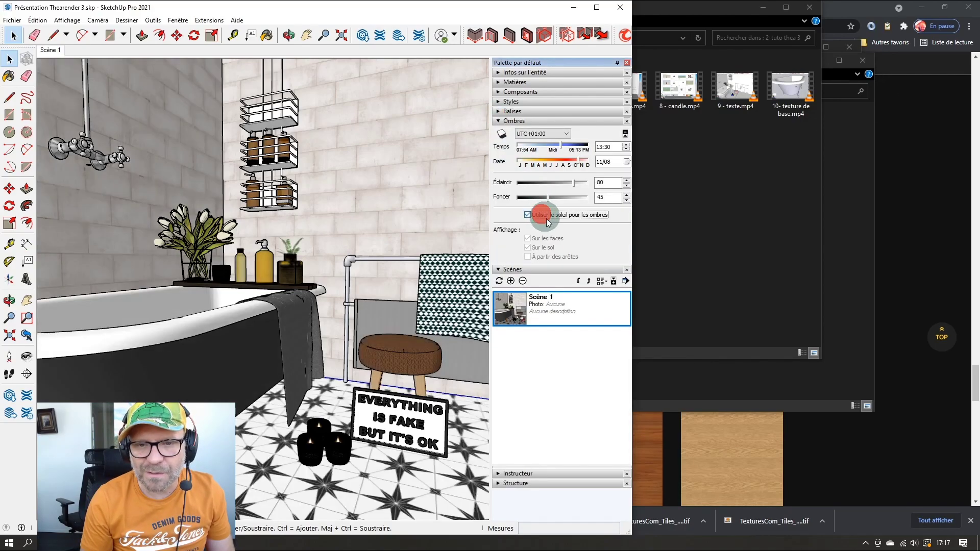
mouse_move(570, 187)
mouse_down()
mouse_move(588, 184)
mouse_move(561, 200)
mouse_up()
mouse_move(560, 148)
mouse_down()
mouse_move(535, 147)
mouse_move(553, 147)
mouse_move(543, 147)
mouse_move(567, 162)
mouse_move(556, 165)
mouse_move(549, 145)
mouse_up()
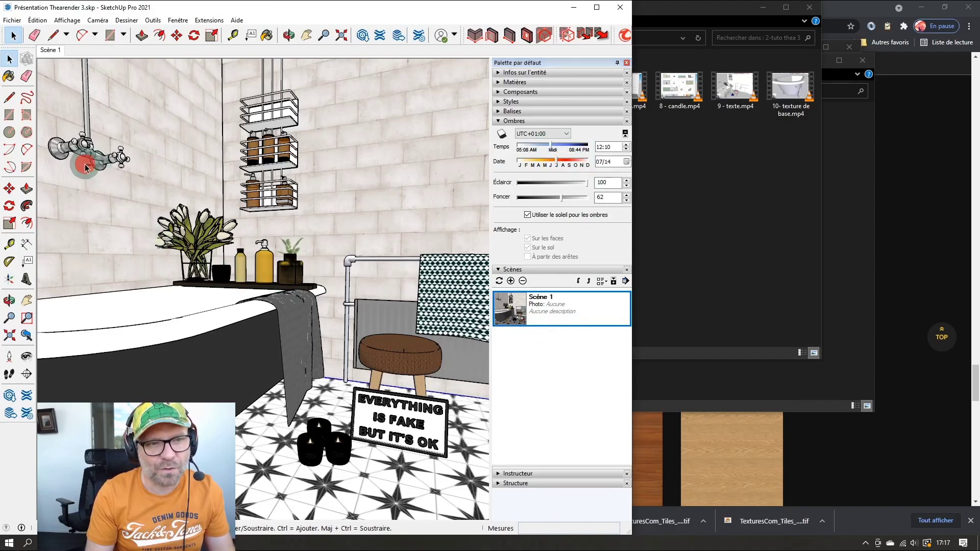
right_click(54, 51)
click(89, 91)
Step: Start a 2D image export of the scene with a custom pixel size instead of the view size and antialiasing on
click(79, 163)
scroll(85, 173, up, 3)
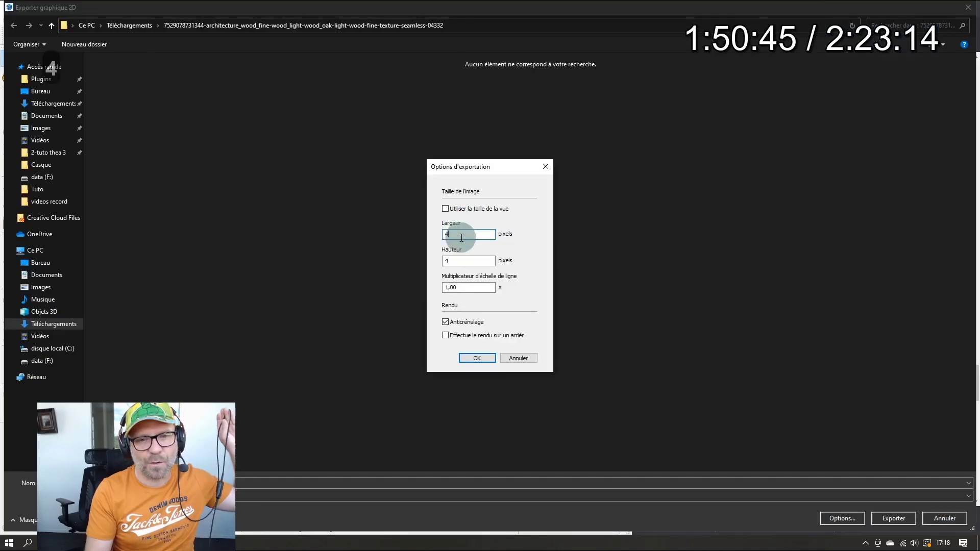
click(479, 360)
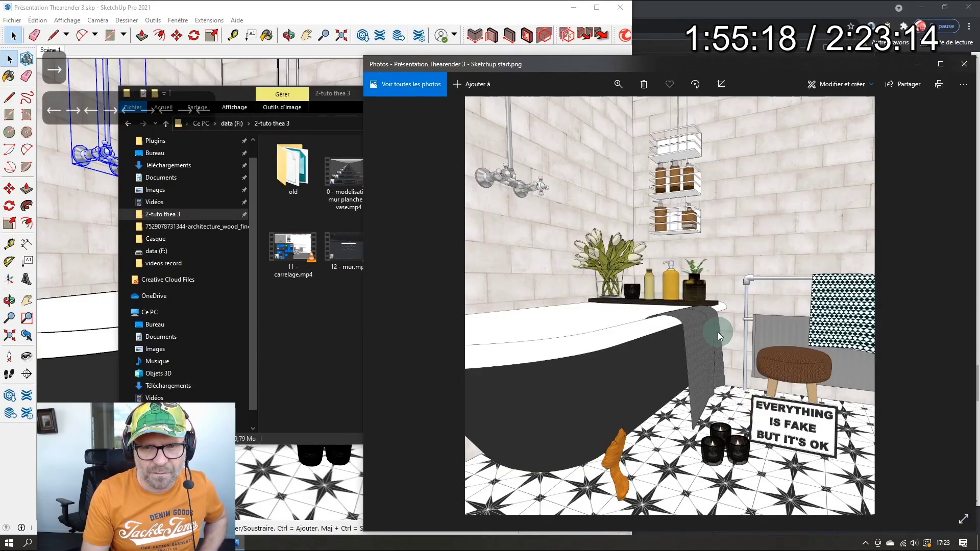
Step: Compare the exported images Sketchup start and Sketchup start 2 by switching back and forth between them
key(Left)
key(Right)
key(Left)
key(Left)
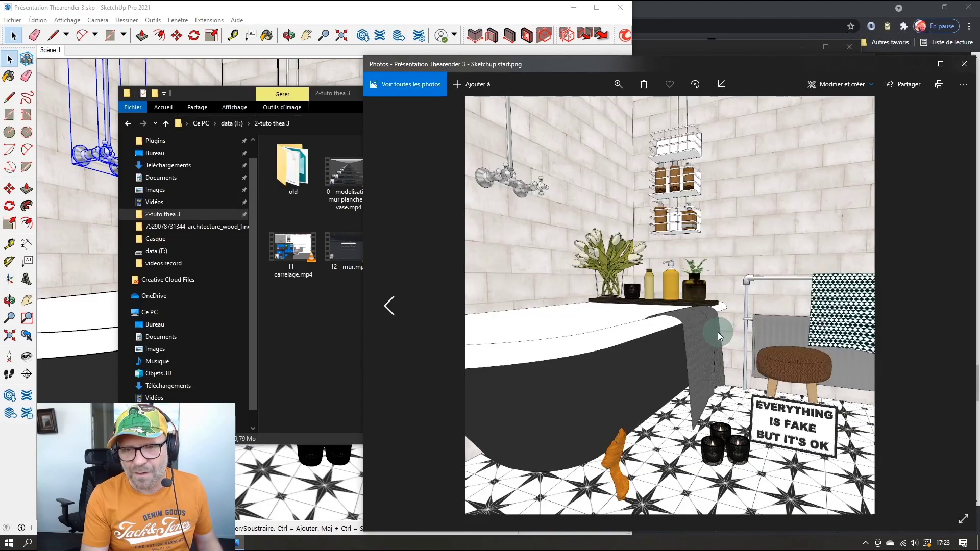
key(Left)
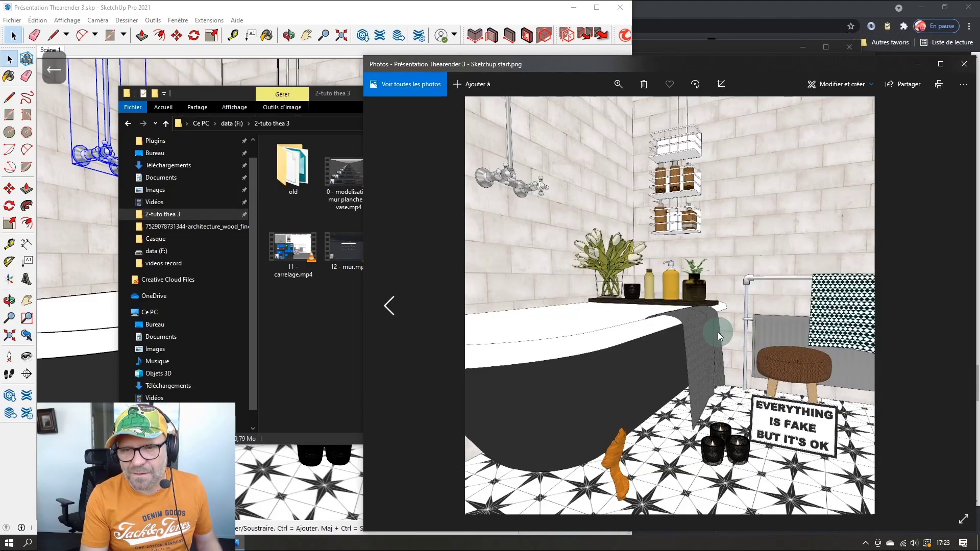
key(Right)
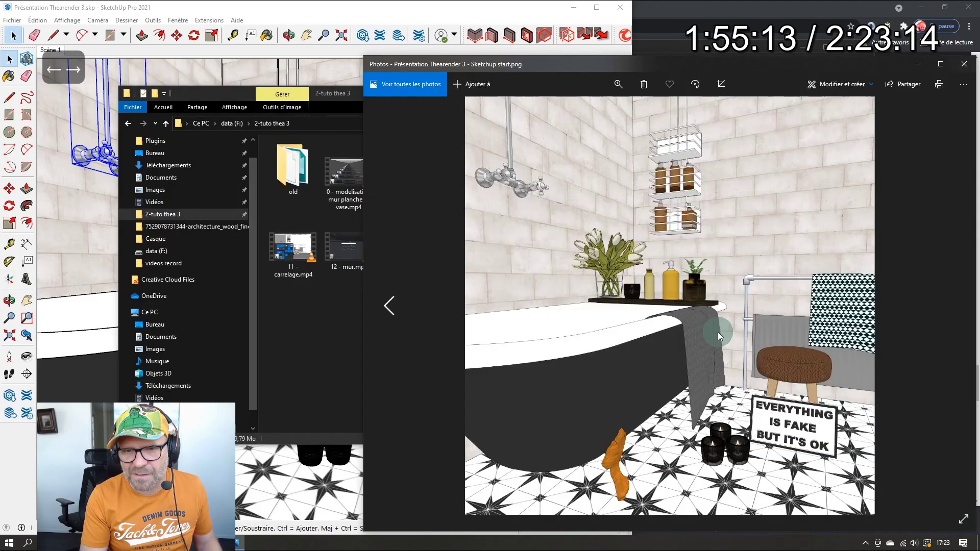
key(Left)
key(Right)
key(Left)
key(Right)
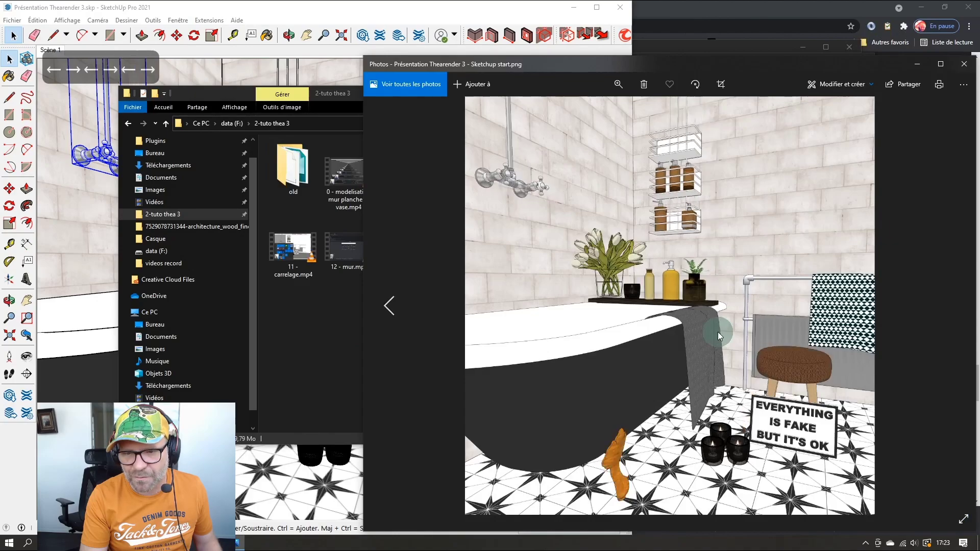
key(Left)
key(Right)
key(Left)
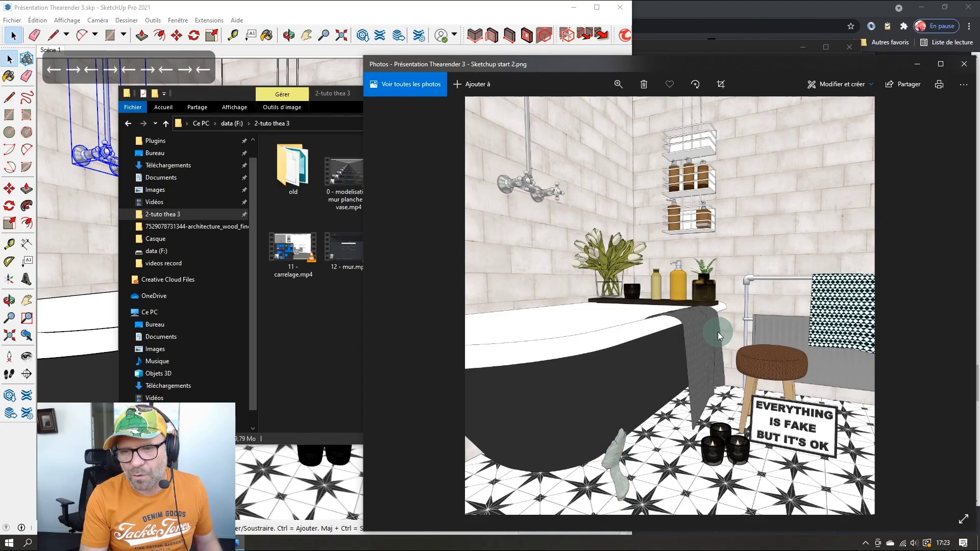
key(Right)
key(Left)
key(Right)
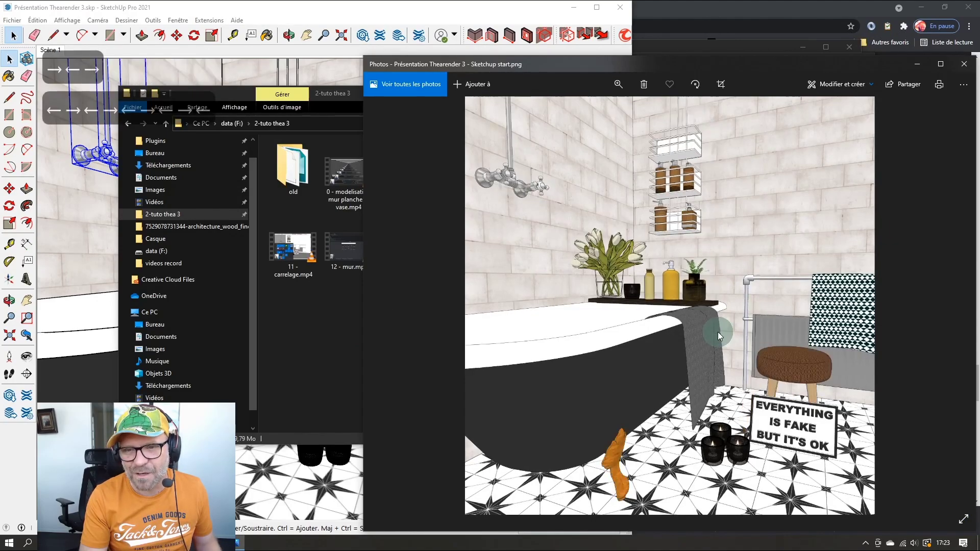
key(Left)
key(Right)
key(Left)
key(Right)
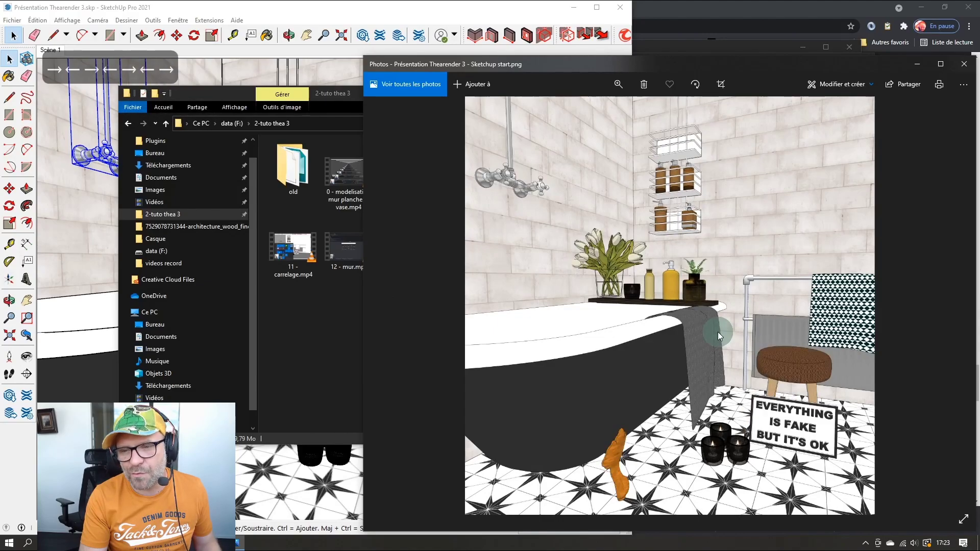
key(Left)
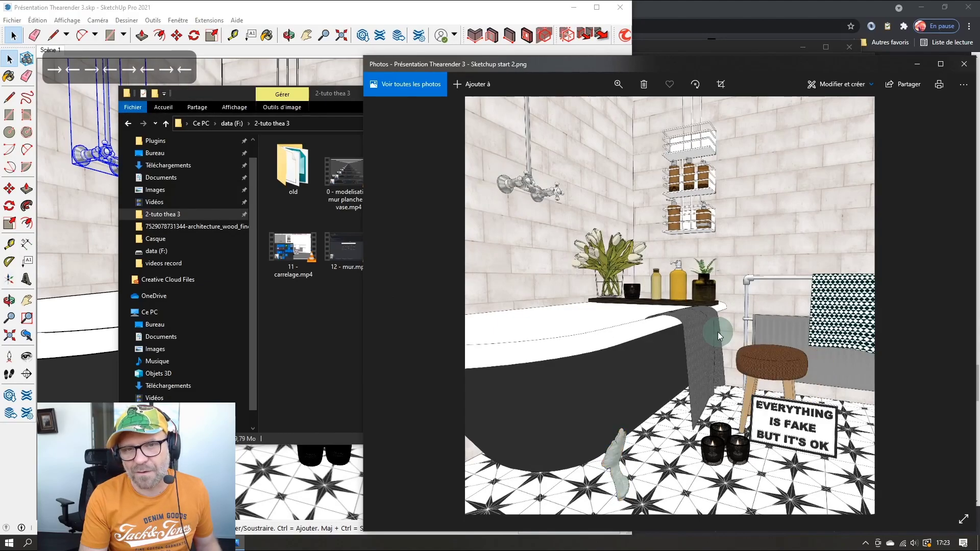
Step: Return to the SketchUp model, reposition the bottles on the bath tray, and add a second scene
drag(663, 64, 440, 34)
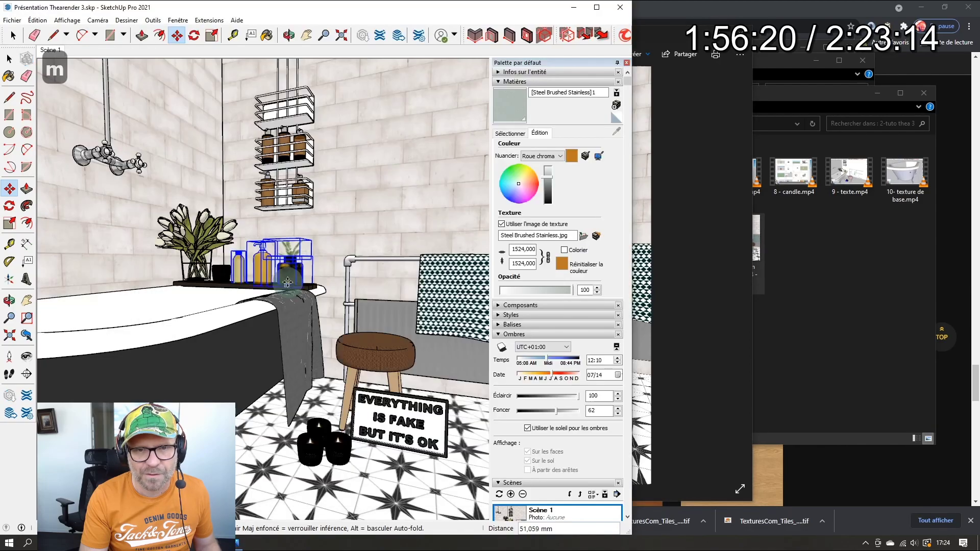
click(265, 283)
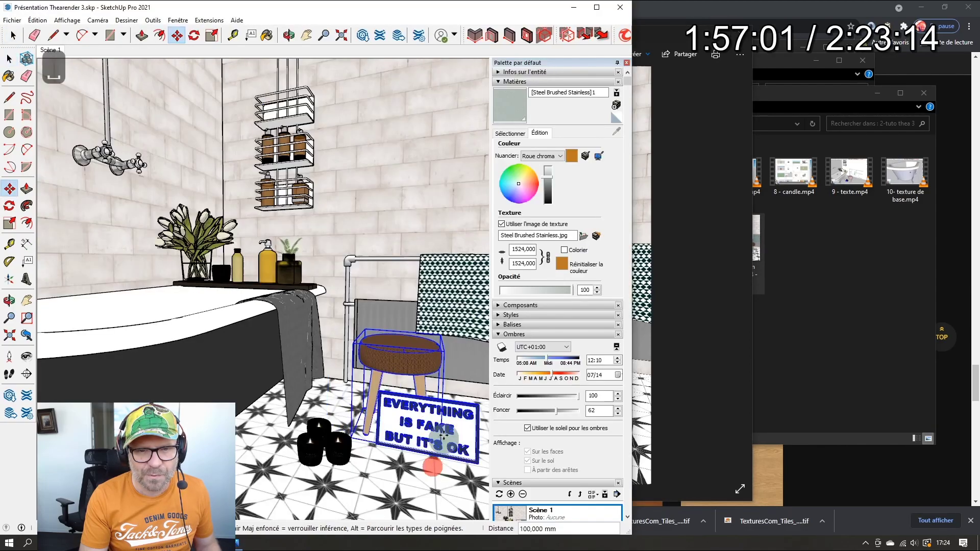
click(67, 20)
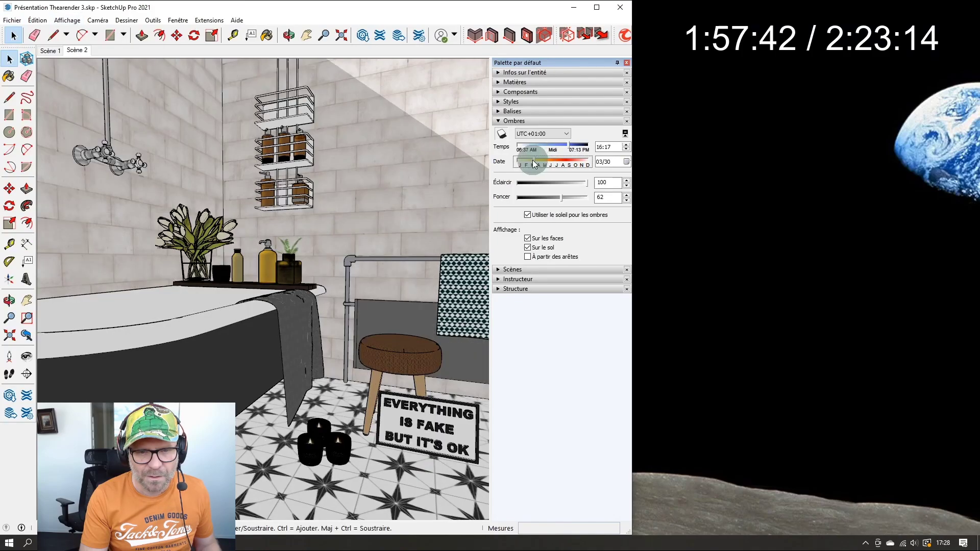
Step: Set the sun shading to 09:43 on 04/23 with Foncer at 78 for Scène 2
drag(552, 149, 532, 150)
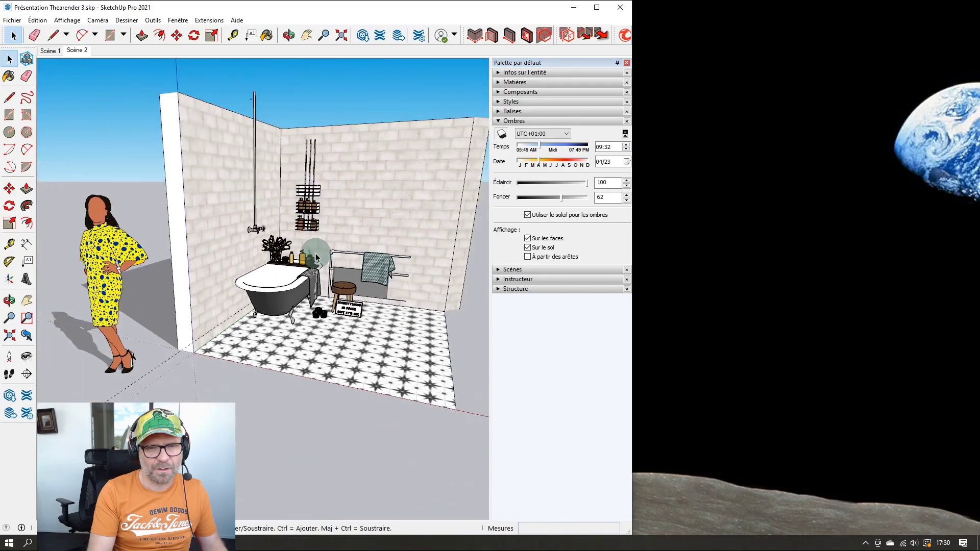
key(r)
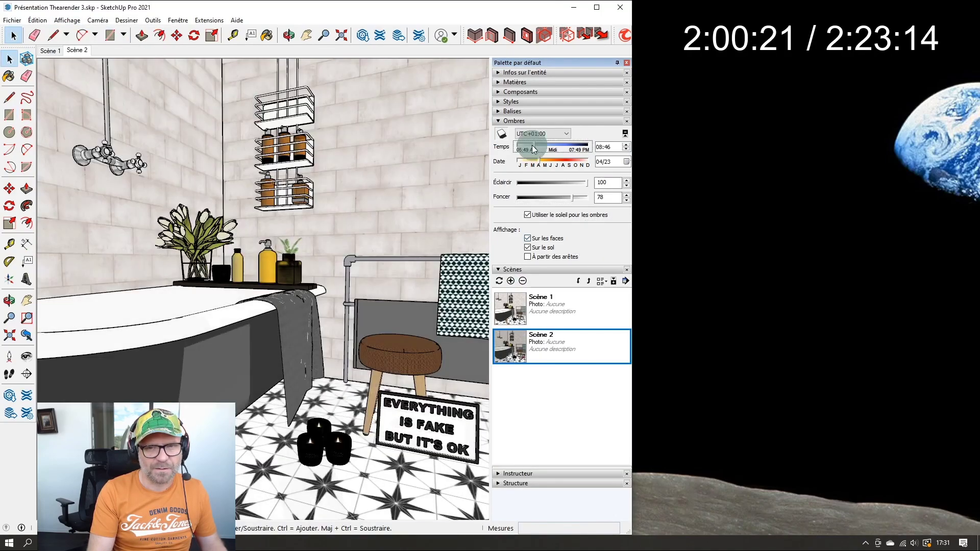
click(540, 149)
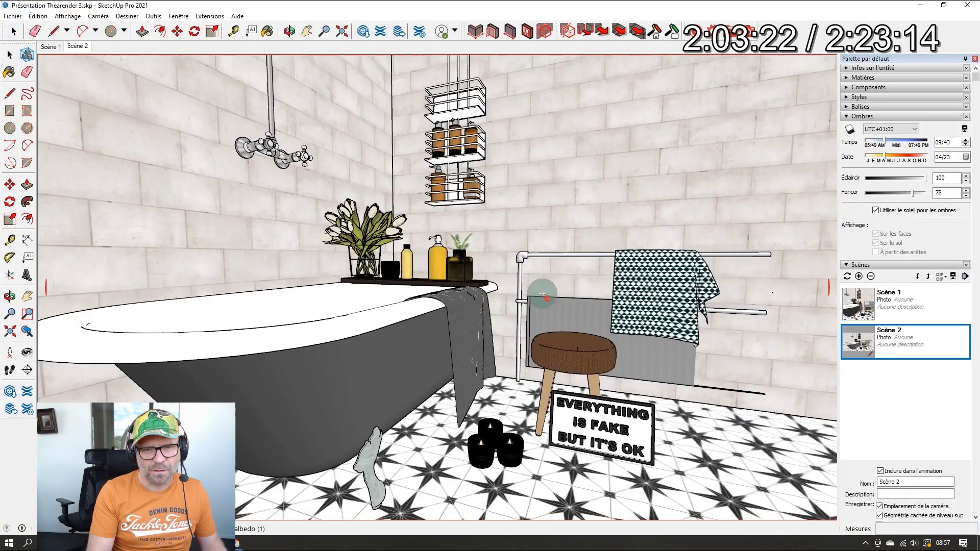
Step: Move one of the two candles standing on the floor to behind the stool, near the towel rail's post
click(542, 294)
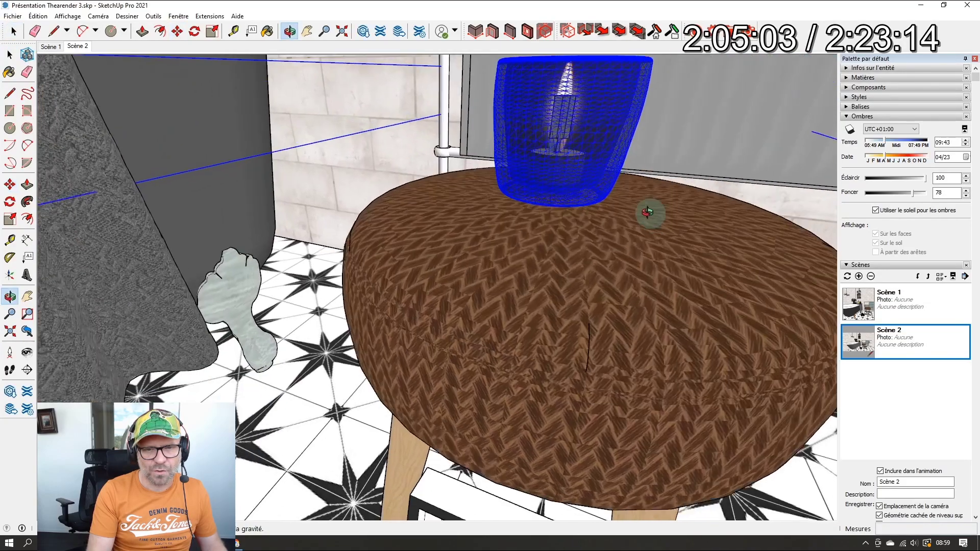
middle_drag(648, 212, 528, 285)
scroll(546, 286, down, 3)
key(space)
key(space)
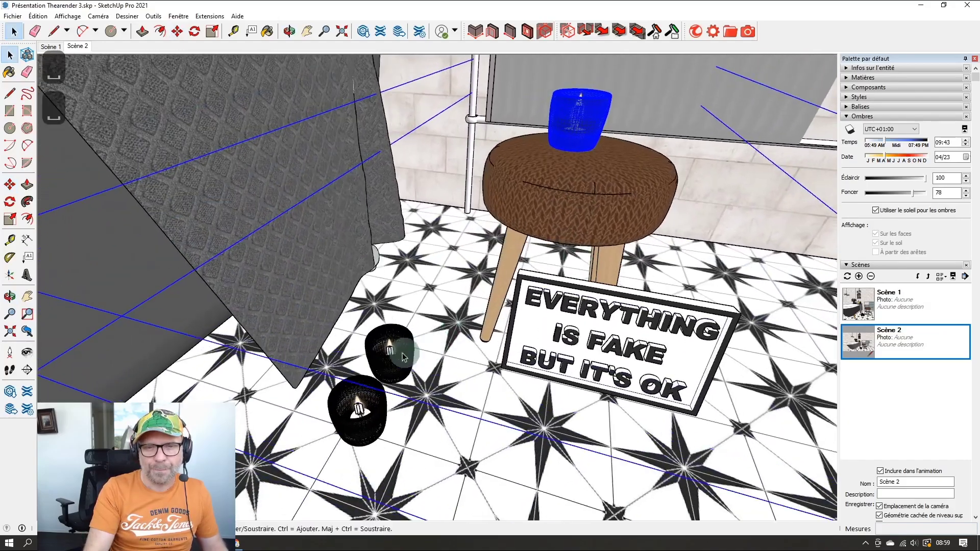
click(390, 362)
key(m)
click(424, 387)
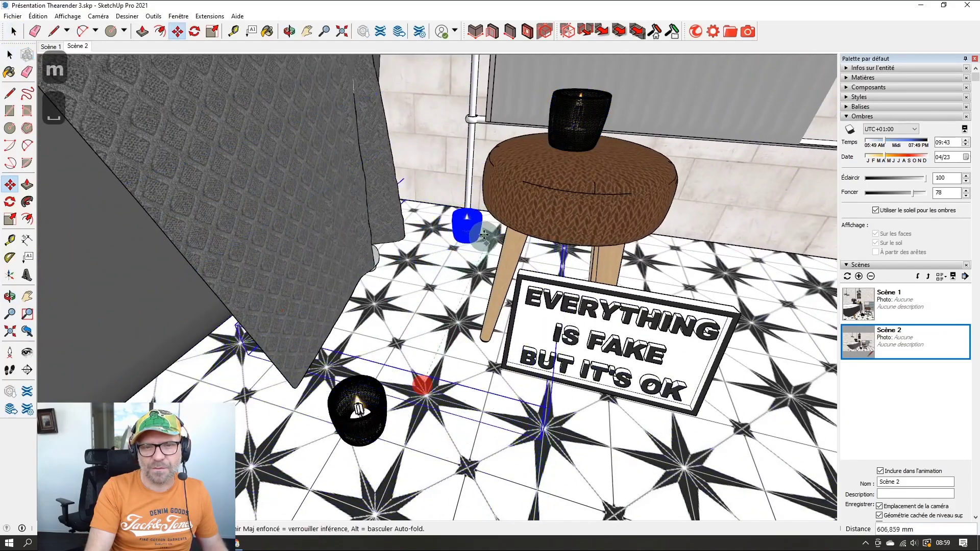
Step: Try to draw a 12 cm by 1 cm skirting-board profile at the floor corner of the tiled wall
middle_drag(627, 265, 847, 338)
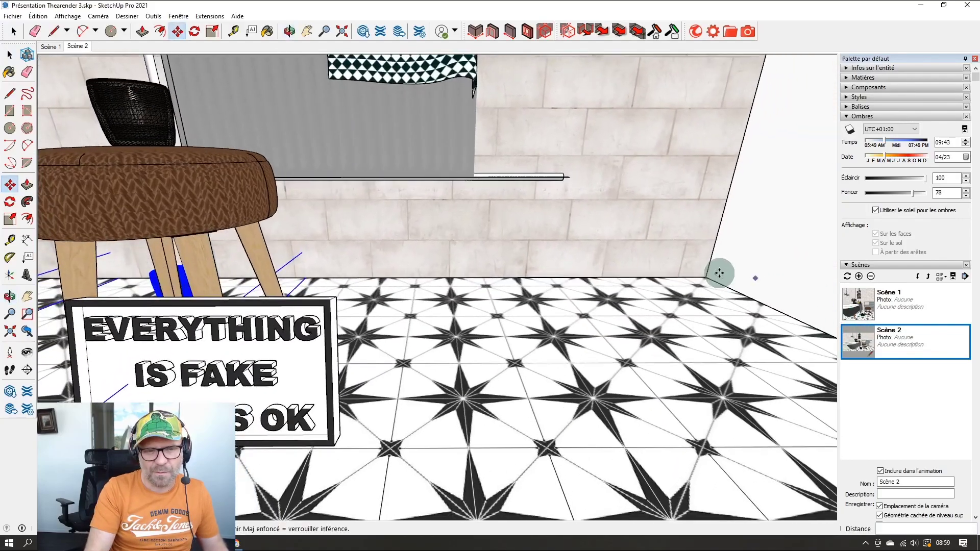
scroll(717, 273, up, 5)
key(r)
click(688, 280)
text(12cm;1cm)
key(Return)
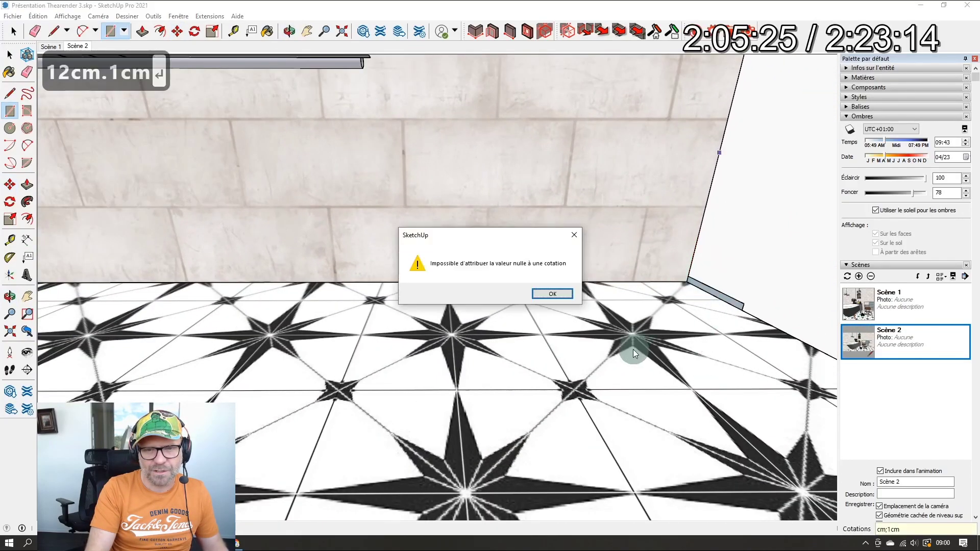
click(562, 292)
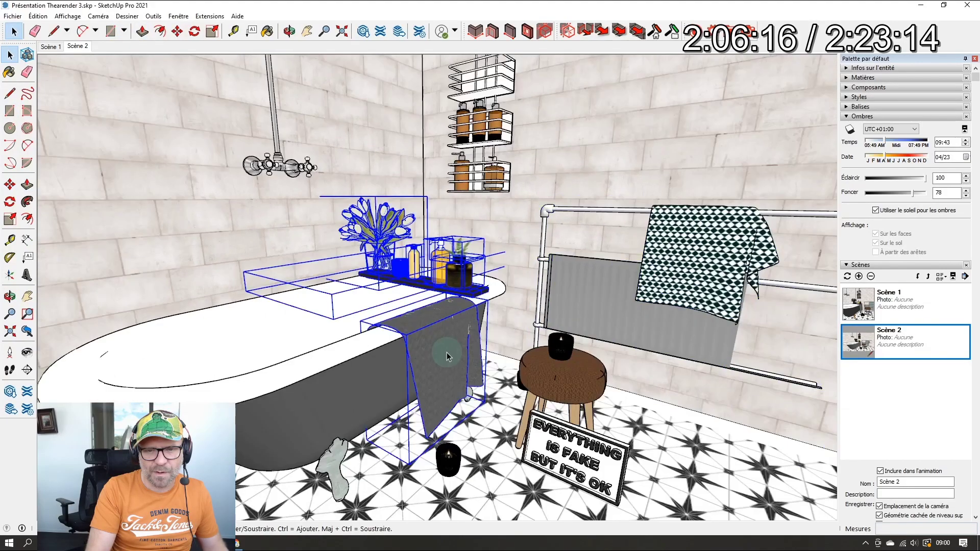
Step: Move the bath tray with its items and the draped towel about 245 mm along the bathtub
key(m)
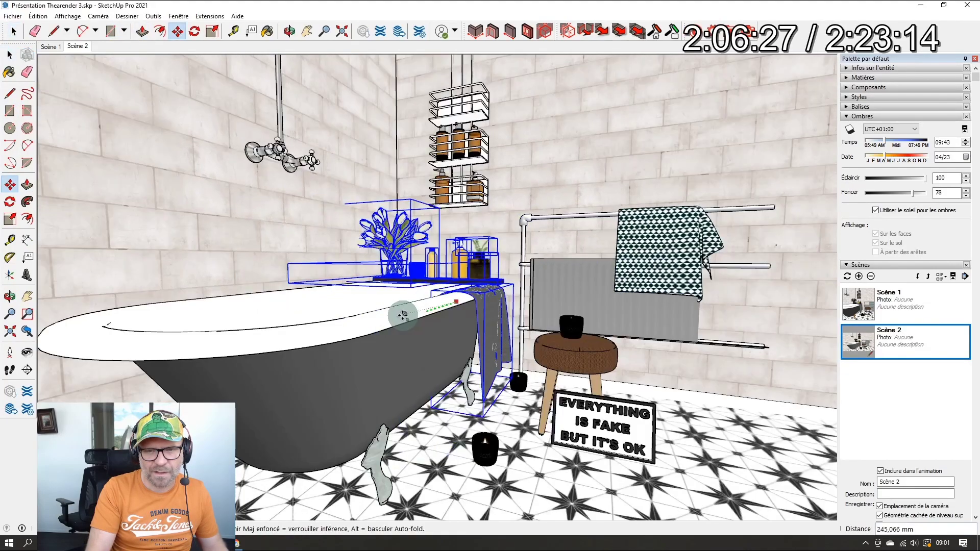
click(415, 312)
key(space)
Step: Open the towel draped over the bathtub rim for editing and shift it by about 16 mm
click(474, 372)
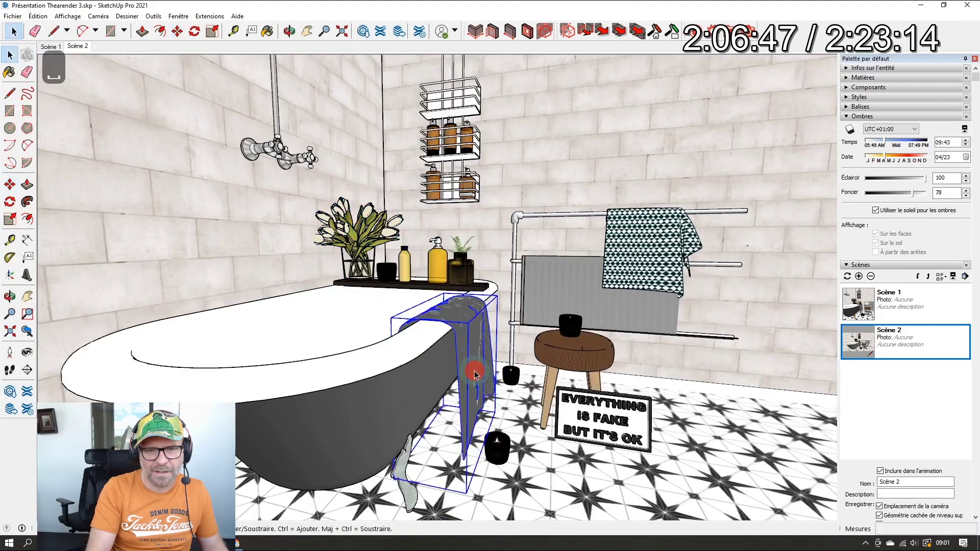
double_click(474, 372)
middle_drag(475, 372, 454, 358)
scroll(453, 358, up, 3)
key(Delete)
key(m)
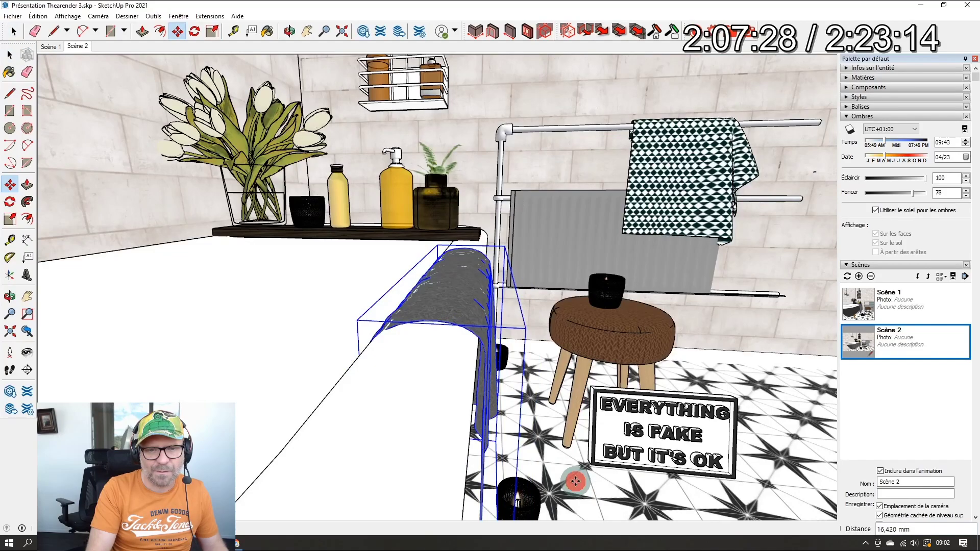
Step: Rotate the hanging part of the bath towel by about 7.3° with the rest of the model hidden, and recall Scène 2
key(w)
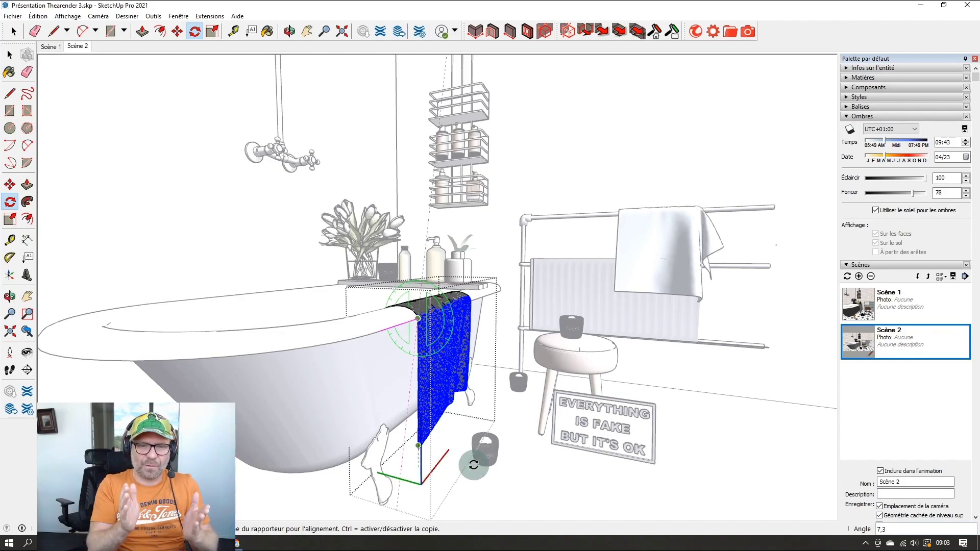
middle_drag(449, 401, 428, 406)
click(81, 45)
middle_drag(469, 367, 417, 321)
key(q)
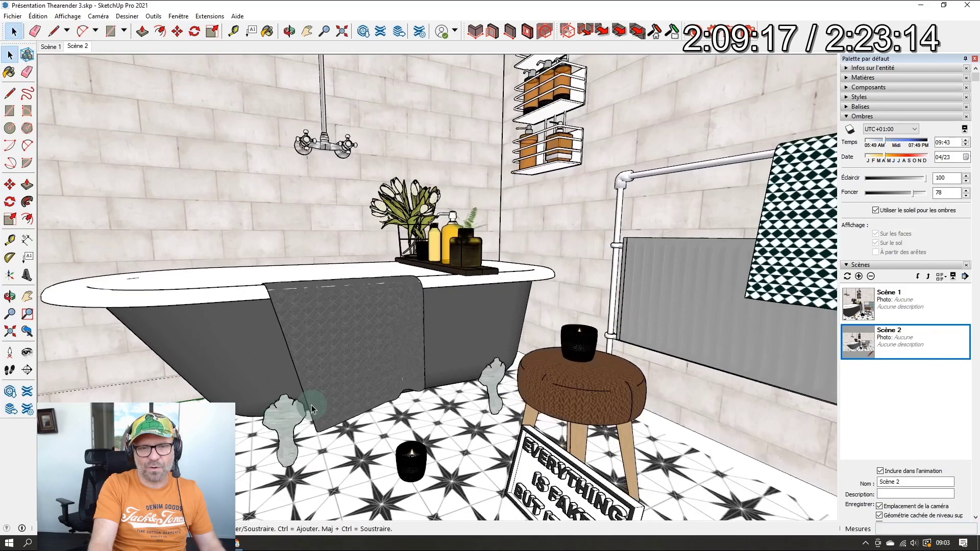
Step: Show the hidden geometry and place the dark-green and white pattern image as a texture on one facet of the bath towel
scroll(324, 404, up, 3)
click(68, 16)
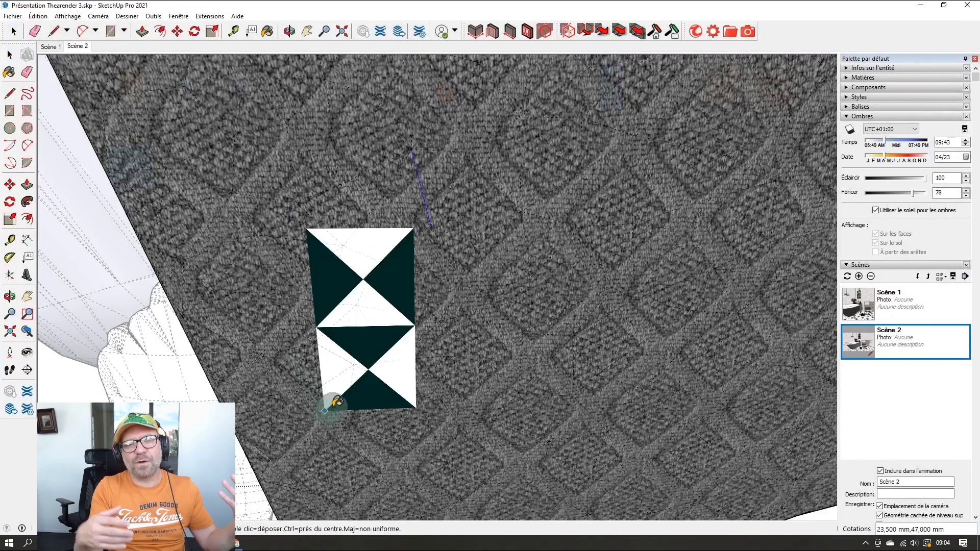
double_click(359, 403)
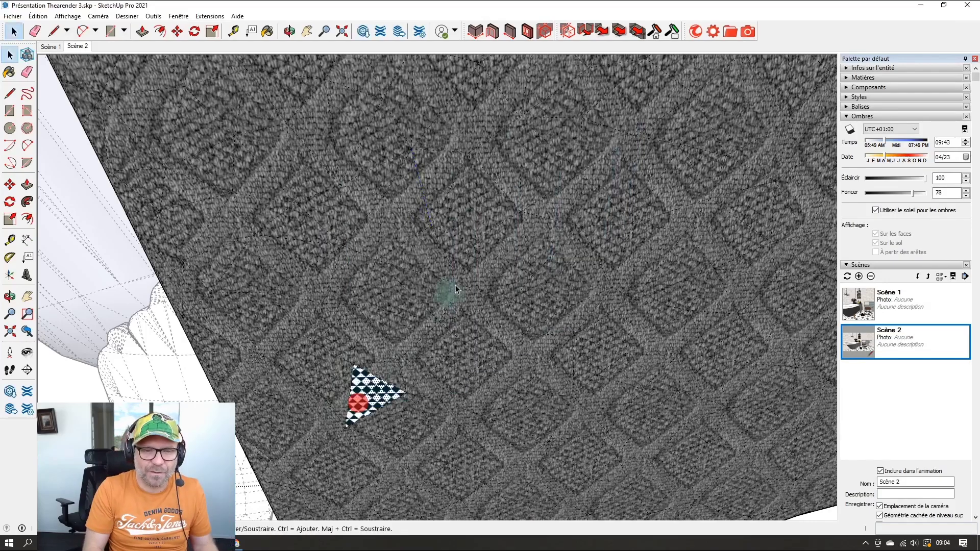
scroll(348, 334, down, 3)
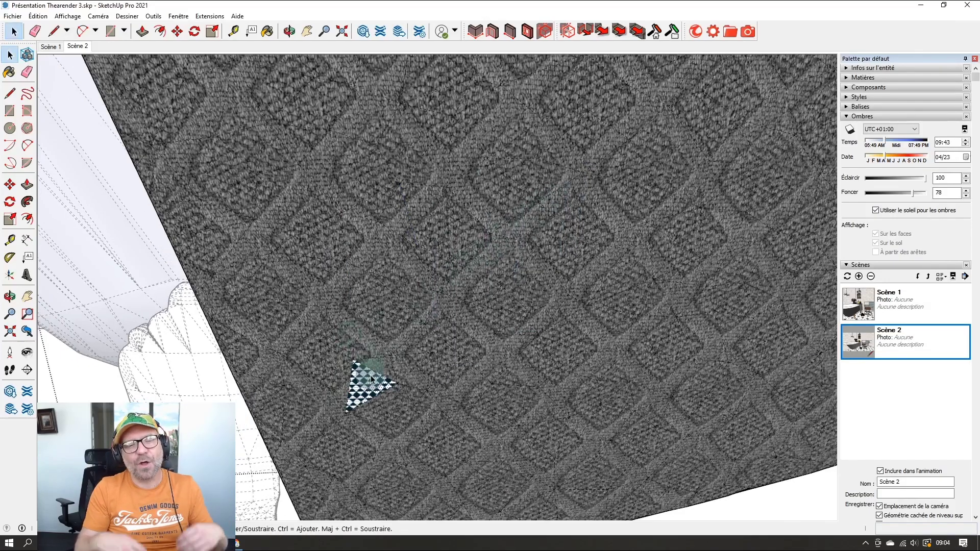
Step: Reposition the dark-green and white texture on the facet, spread it over the whole bath towel, and recall Scène 2
scroll(371, 375, up, 3)
right_click(363, 382)
mouse_move(452, 349)
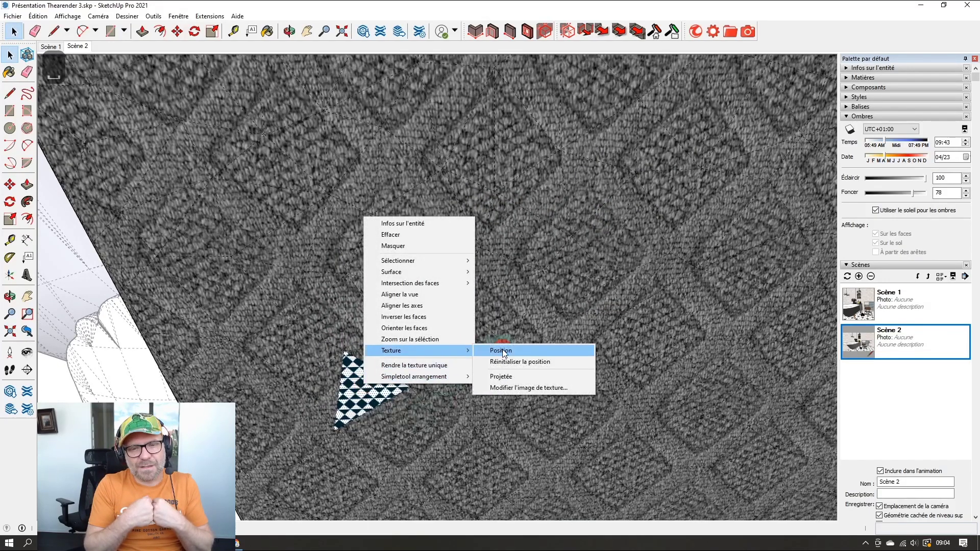
click(503, 351)
mouse_move(366, 400)
mouse_down()
mouse_move(398, 302)
mouse_move(399, 258)
mouse_move(367, 376)
mouse_move(375, 415)
mouse_move(371, 407)
mouse_up()
scroll(386, 261, down, 3)
scroll(386, 260, down, 2)
drag(381, 396, 531, 375)
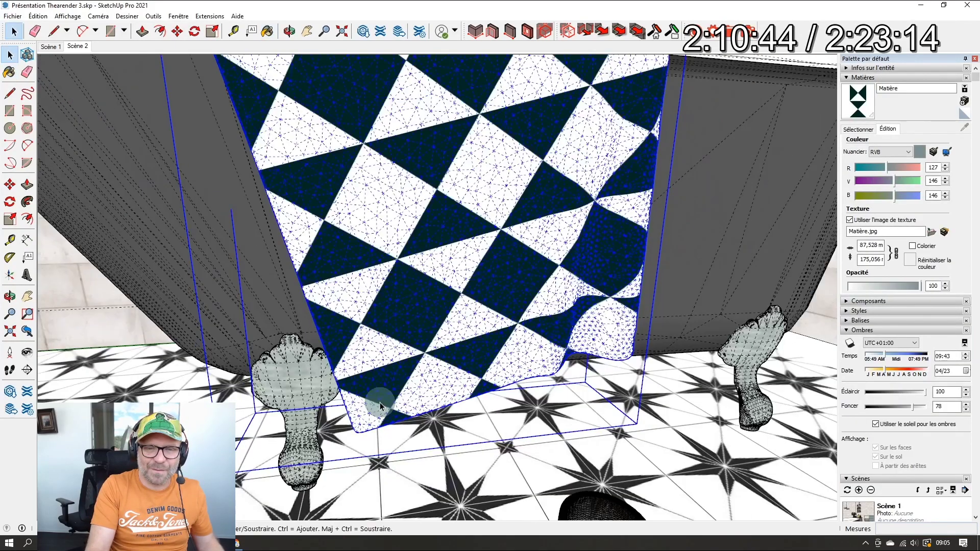
scroll(376, 401, down, 3)
middle_drag(376, 401, 125, 104)
click(78, 46)
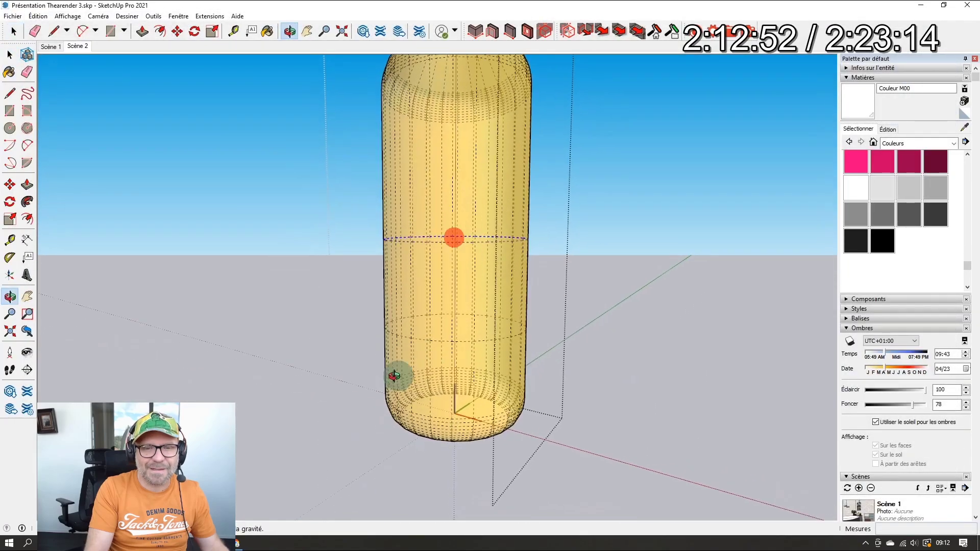
scroll(393, 376, down, 5)
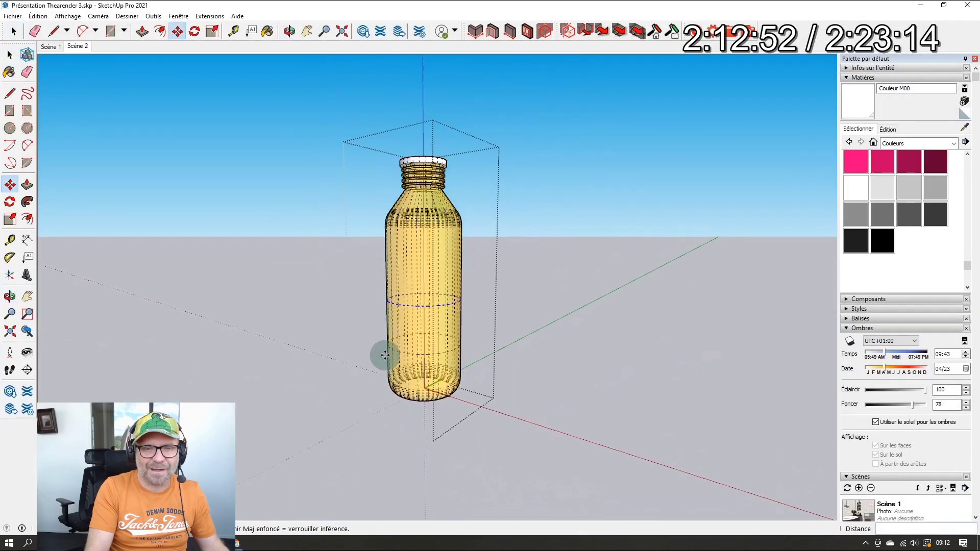
key(Escape)
key(m)
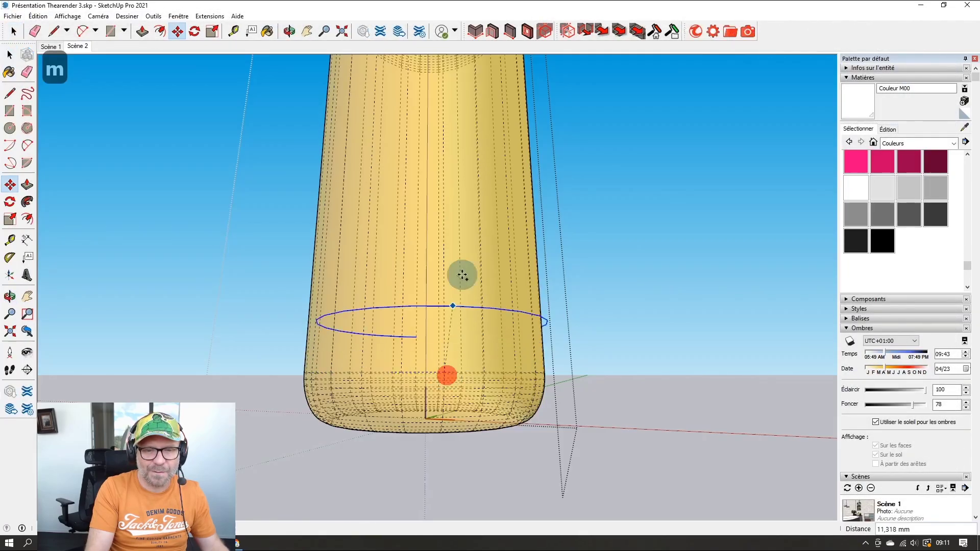
scroll(444, 267, down, 3)
key(Escape)
key(Escape)
key(Escape)
key(Escape)
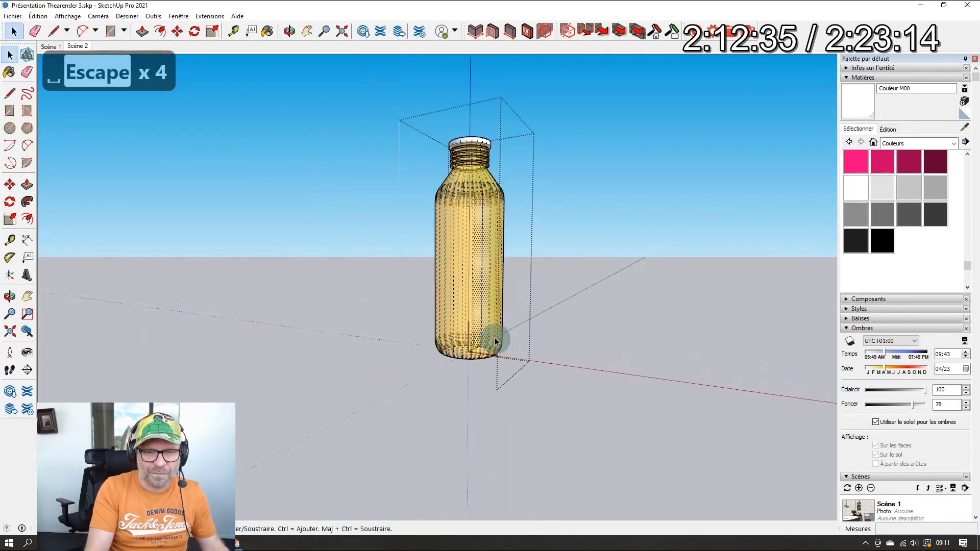
Step: Select the edge ring near the base of the yellow bottle and copy it upward to delimit a label band
scroll(495, 337, up, 5)
middle_drag(484, 349, 531, 238)
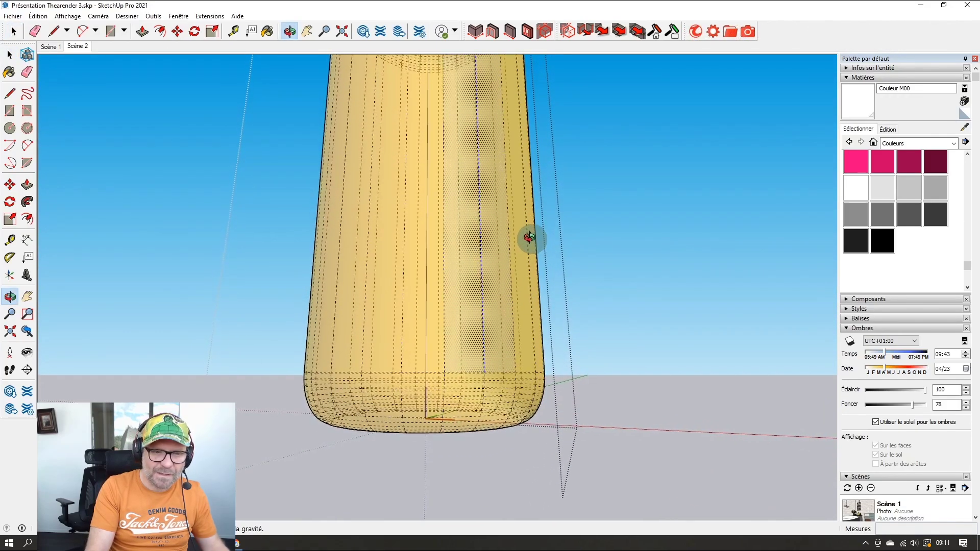
key(space)
drag(609, 381, 614, 378)
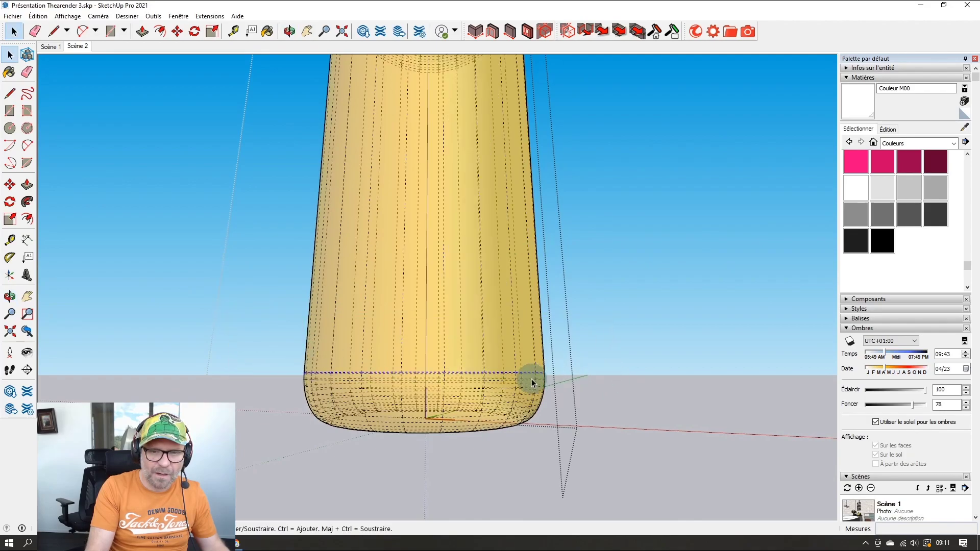
key(m)
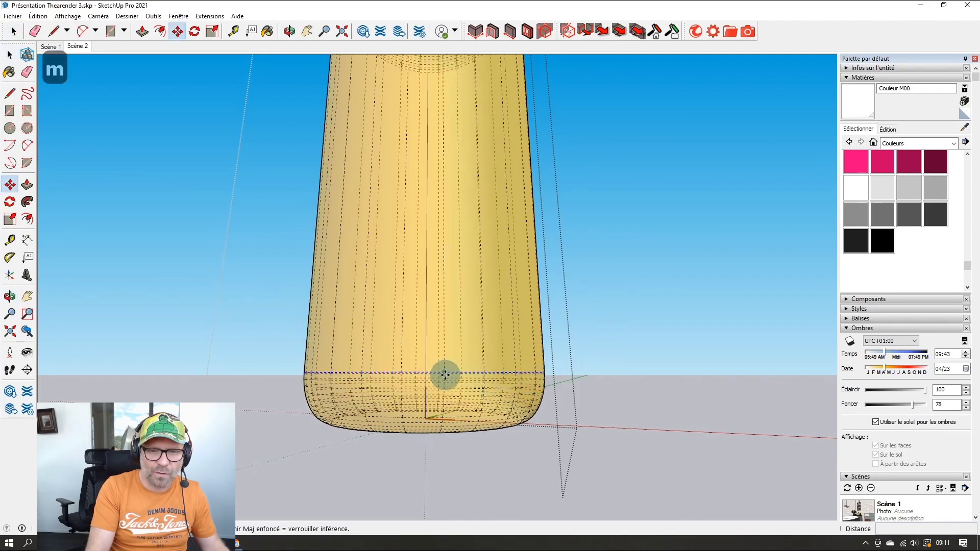
click(445, 375)
scroll(445, 258, down, 4)
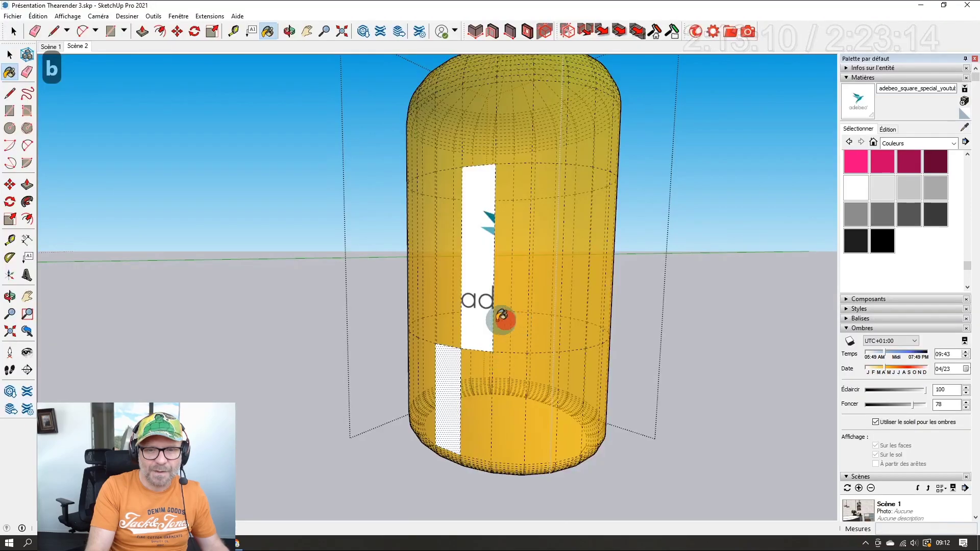
Step: Paint the adebeo logo texture across the remaining facets of the bottle's label band and recall Scène 2
scroll(456, 341, down, 5)
click(520, 308)
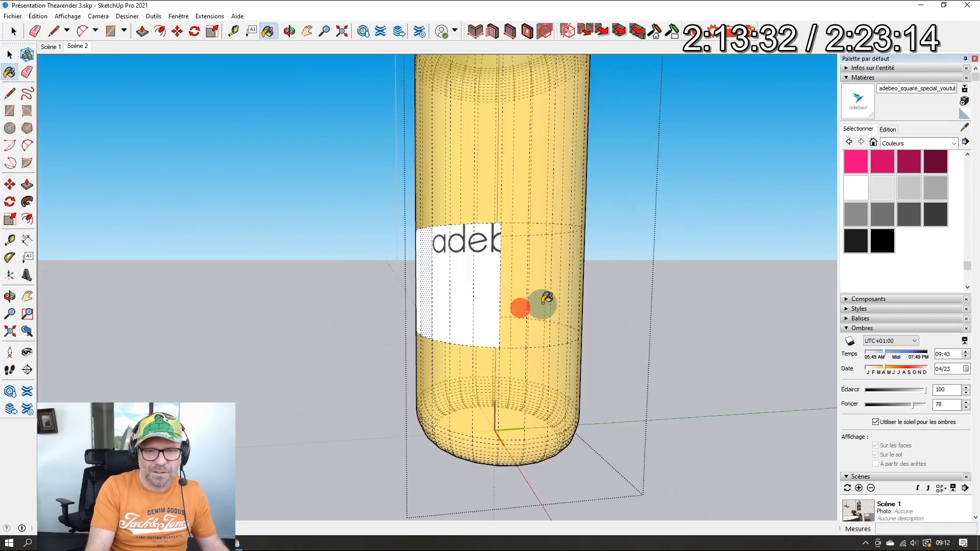
click(541, 304)
click(562, 295)
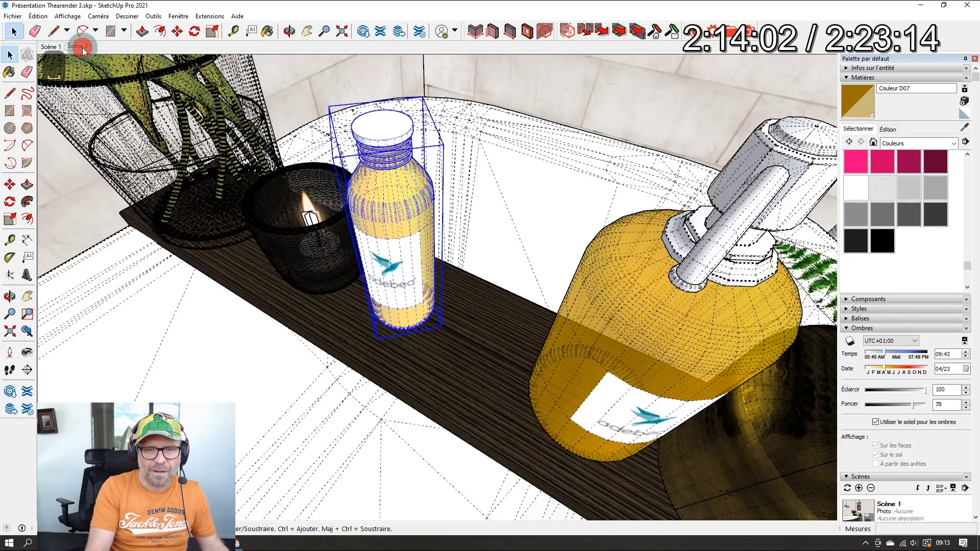
click(77, 46)
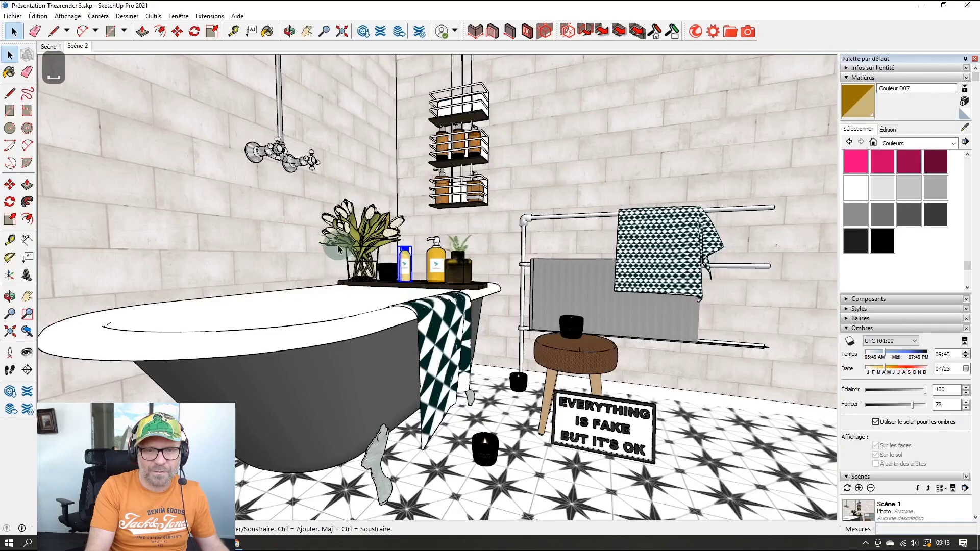
Step: Scale the bathtub's feet by 1.21 along the red axis
key(alt)
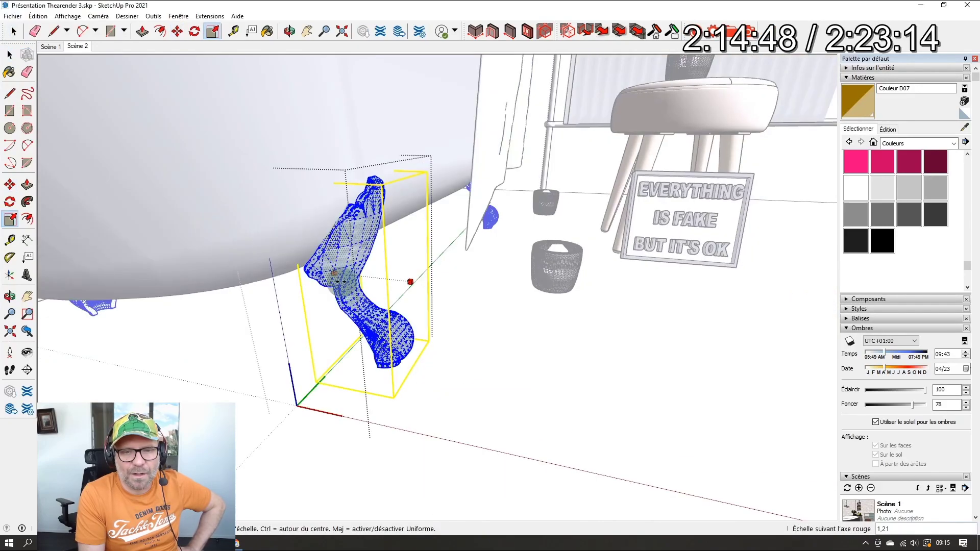
click(331, 288)
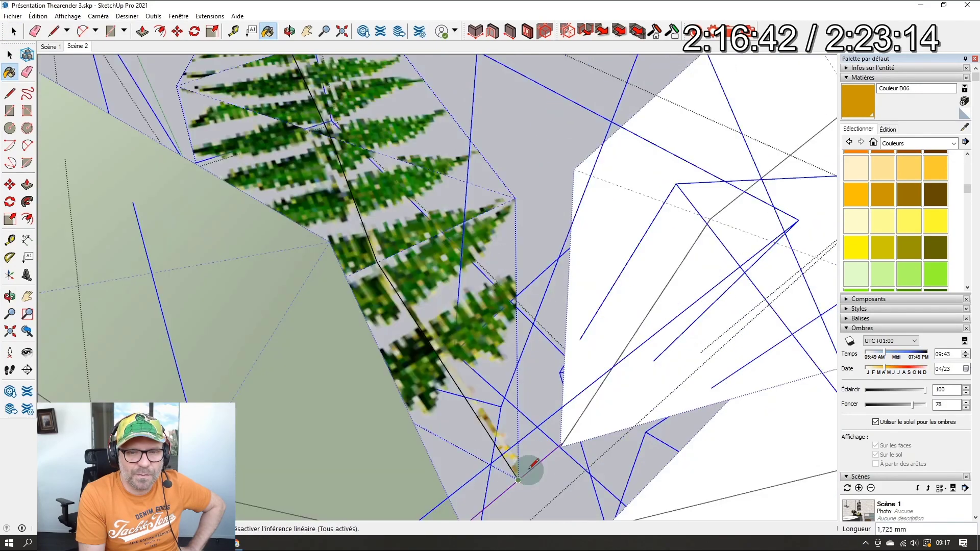
Step: Hide the similar components while editing the fern leaf, keeping the base of its midrib in view
scroll(518, 480, up, 6)
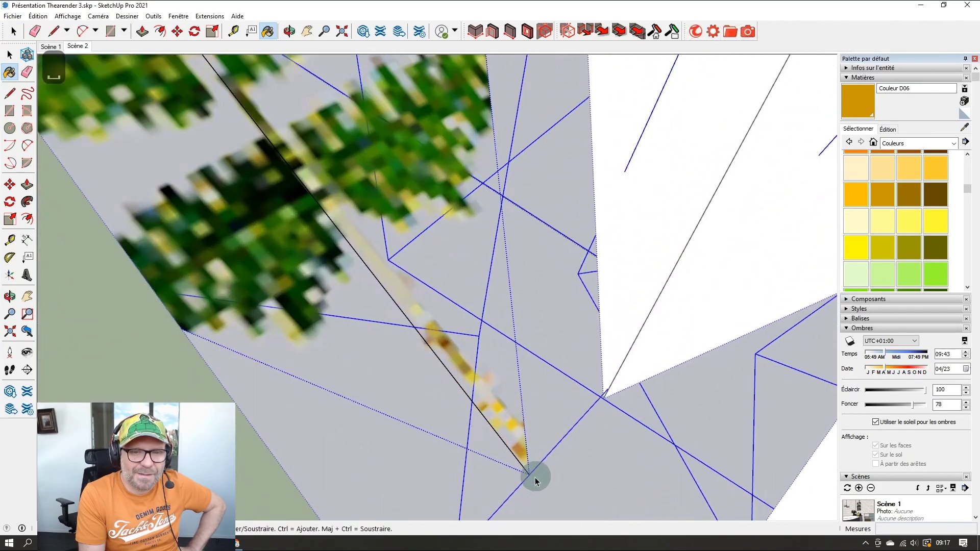
middle_drag(524, 435, 486, 278)
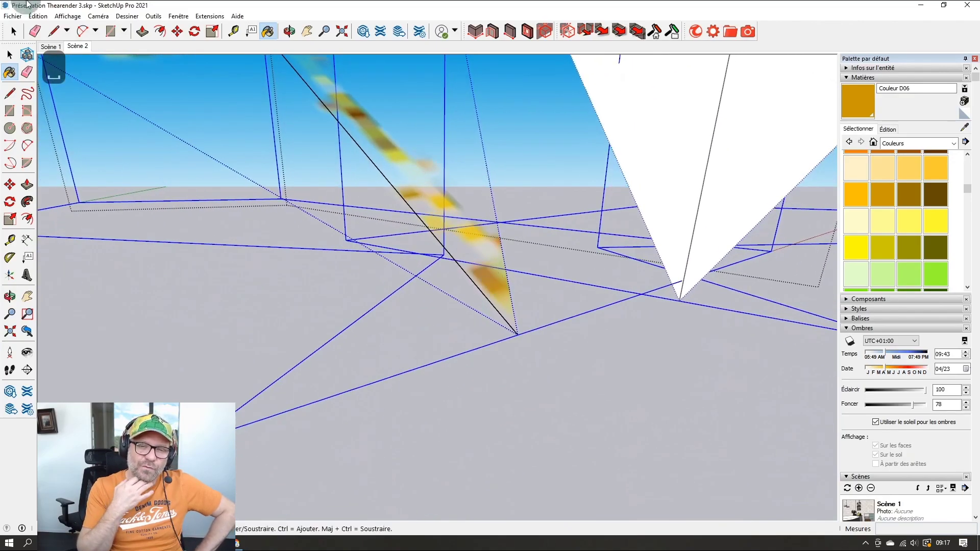
click(65, 17)
mouse_move(134, 186)
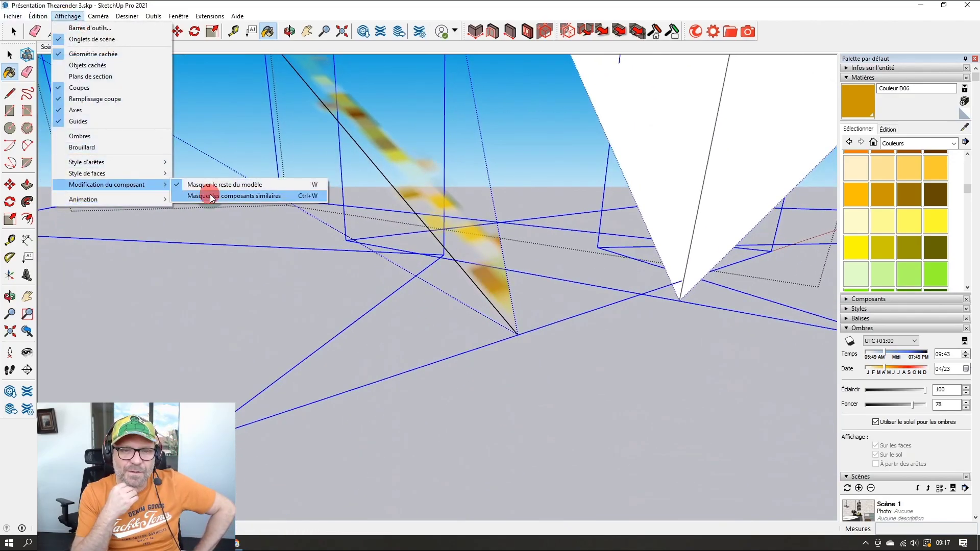
click(209, 194)
scroll(514, 335, down, 6)
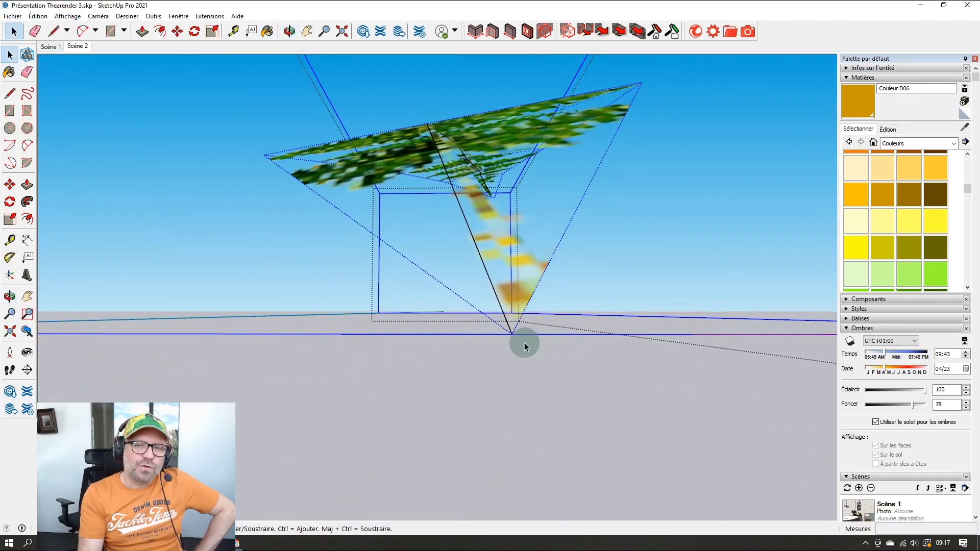
Step: Draw a small rectangle at the base of the fern leaf and sweep it along the midrib with Follow Me
key(r)
click(444, 317)
mouse_move(523, 336)
middle_down()
mouse_move(444, 317)
mouse_move(407, 374)
middle_up()
key(m)
key(space)
click(357, 261)
click(34, 204)
click(437, 371)
Step: Paint the fern leaf's swept stem brown
right_click(409, 351)
click(449, 443)
key(b)
click(519, 289)
Step: Scale the fern in the dark glass bottle on the bath tray by 1.15
key(space)
key(s)
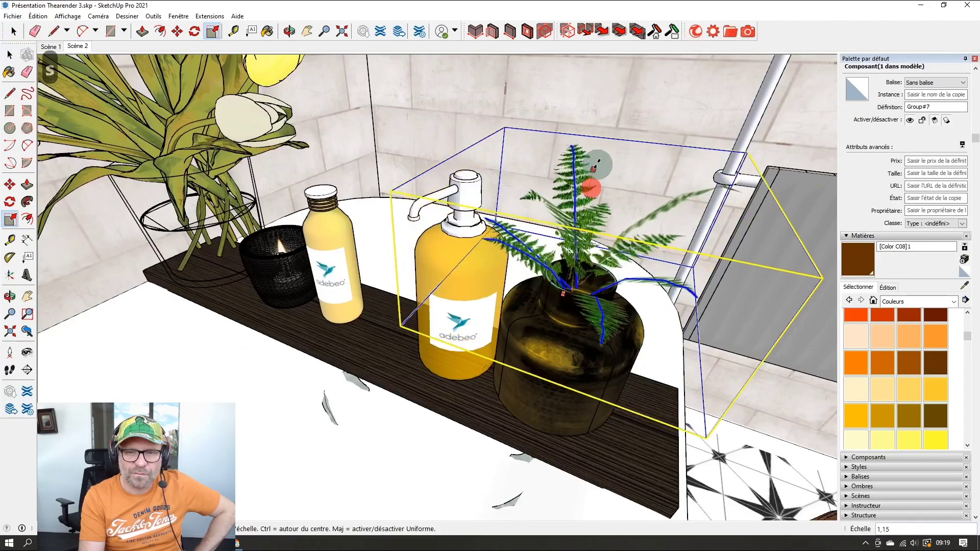
scroll(500, 199, down, 10)
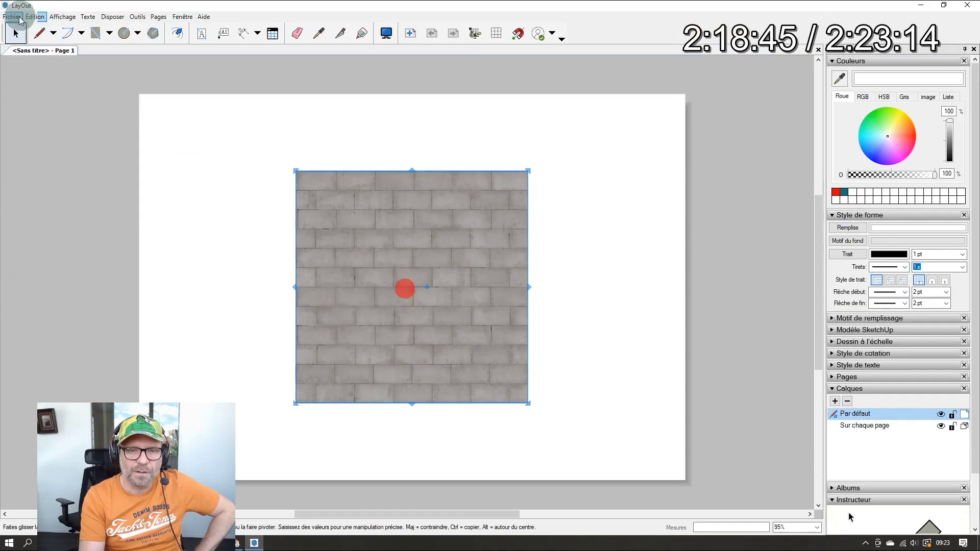
Step: Set the document's paper width to 210 mm so the page is a 210 x 210 mm square
click(20, 19)
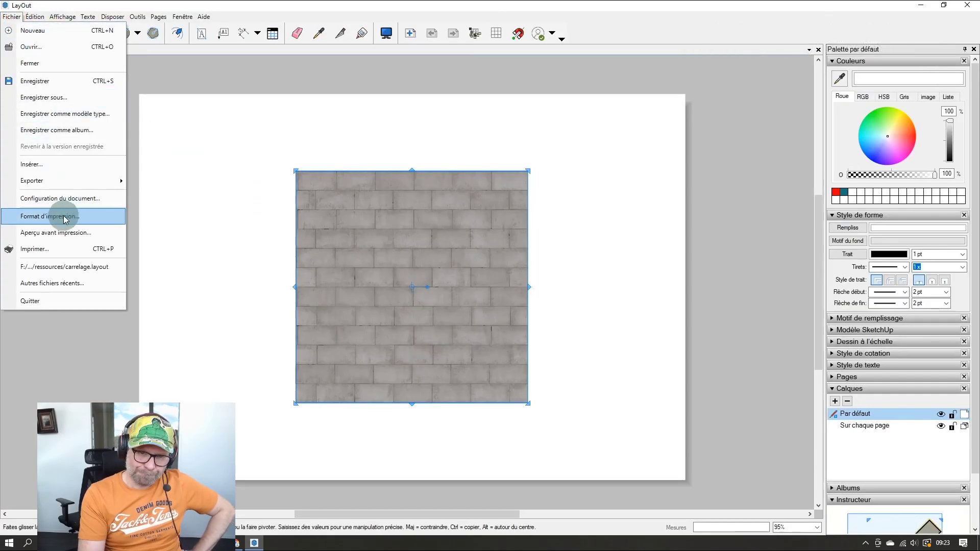
click(84, 203)
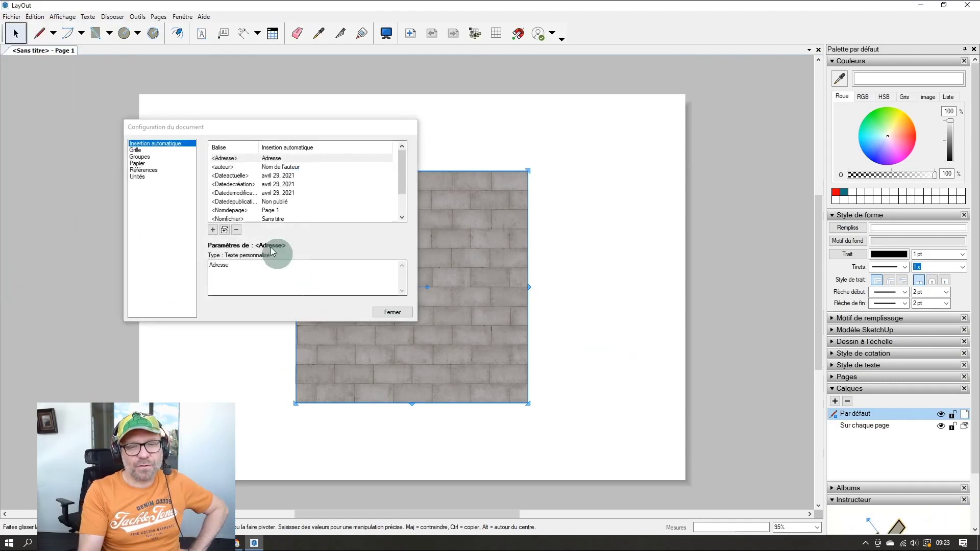
click(172, 171)
click(171, 163)
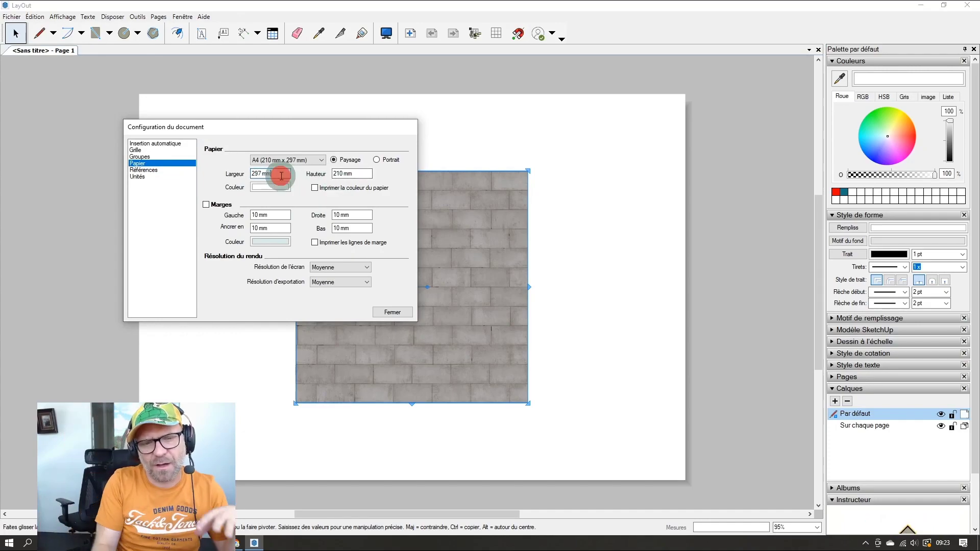
text(210)
key(Return)
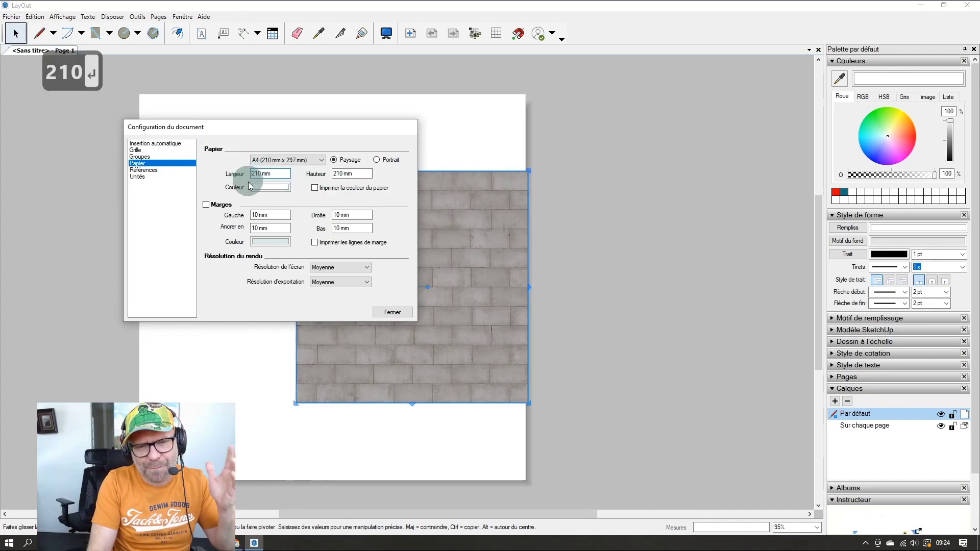
click(392, 312)
Step: Fit the brick tile image to the full square page and lock the layer Sur chaque page
drag(472, 347, 315, 271)
drag(238, 201, 229, 197)
click(496, 32)
drag(372, 329, 523, 478)
scroll(525, 480, up, 5)
drag(434, 302, 444, 320)
scroll(444, 319, down, 5)
click(952, 426)
Step: Copy the horizontal joint line to the opposite edge of the page and divide the distance into 12 equal rows
scroll(627, 188, up, 3)
mouse_move(565, 216)
ctrl+mouse_down()
mouse_move(564, 255)
mouse_move(513, 378)
ctrl+mouse_up()
text(/10)
key(Return)
text(/12)
key(Return)
Step: Draw a vertical joint line in the top tile row and copy it along the row to divide it evenly at the tile joints
key(l)
click(185, 115)
click(186, 327)
key(space)
scroll(157, 291, down, 8)
mouse_move(162, 296)
ctrl+mouse_down()
mouse_move(518, 291)
mouse_move(520, 300)
ctrl+mouse_up()
text(/)
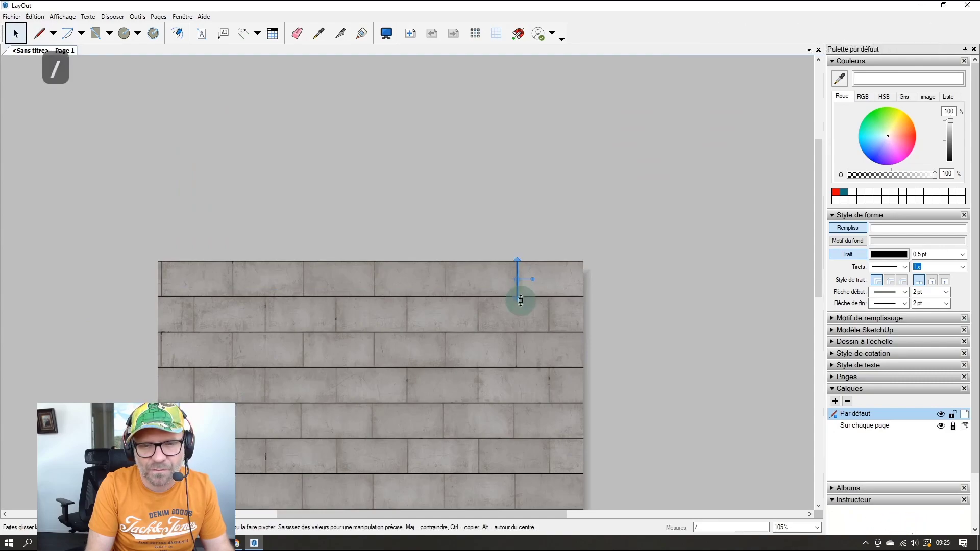
Step: Copy the top row's vertical joints to the second row with a half-tile offset and repeat both rows 5 times down the page
drag(609, 283, 150, 280)
ctrl+drag(162, 261, 193, 297)
drag(607, 317, 162, 332)
text(*5)
key(Return)
Step: Nudge the vertical joints of the fifth row and the second-to-last row slightly left to match the tile image
scroll(346, 452, down, 3)
scroll(242, 433, up, 2)
scroll(242, 431, up, 1)
key(Left)
key(Left)
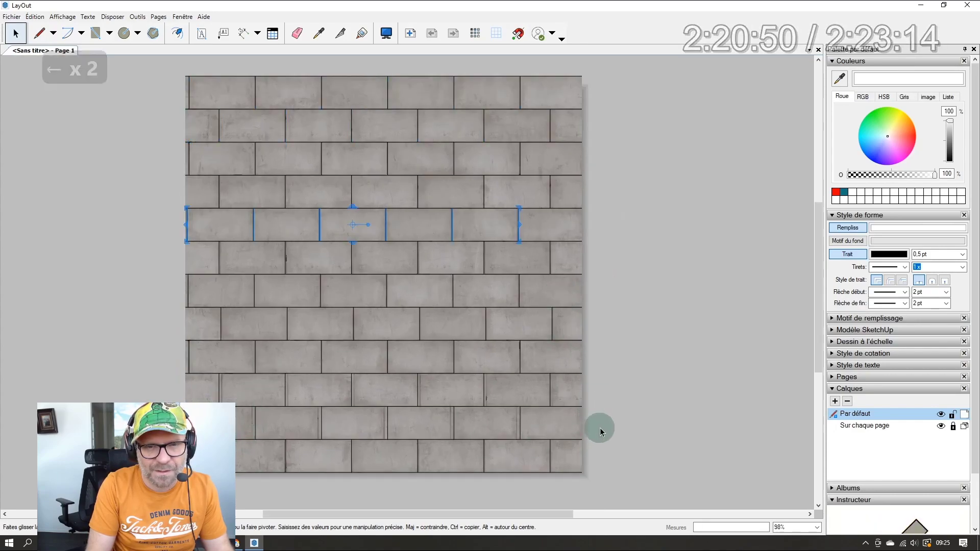
drag(590, 431, 230, 423)
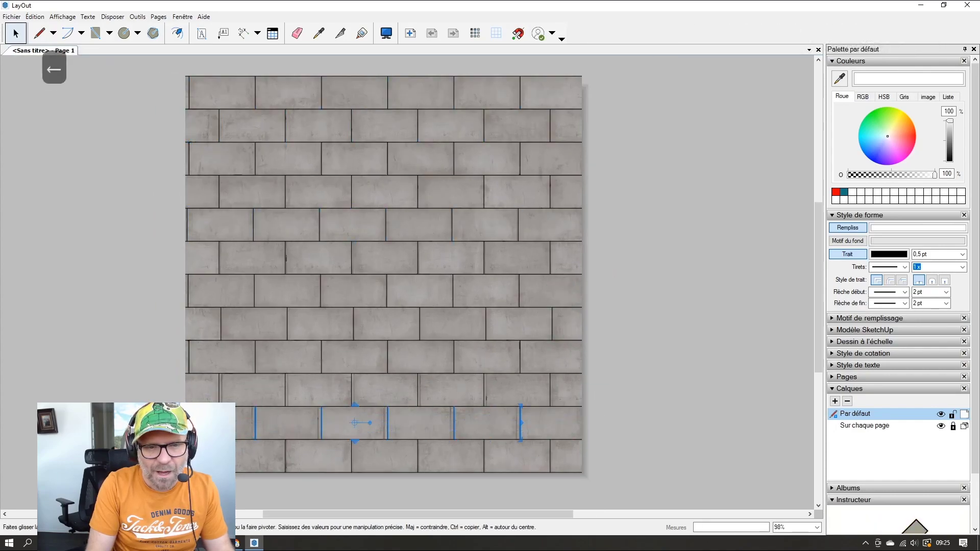
key(Left)
key(Left)
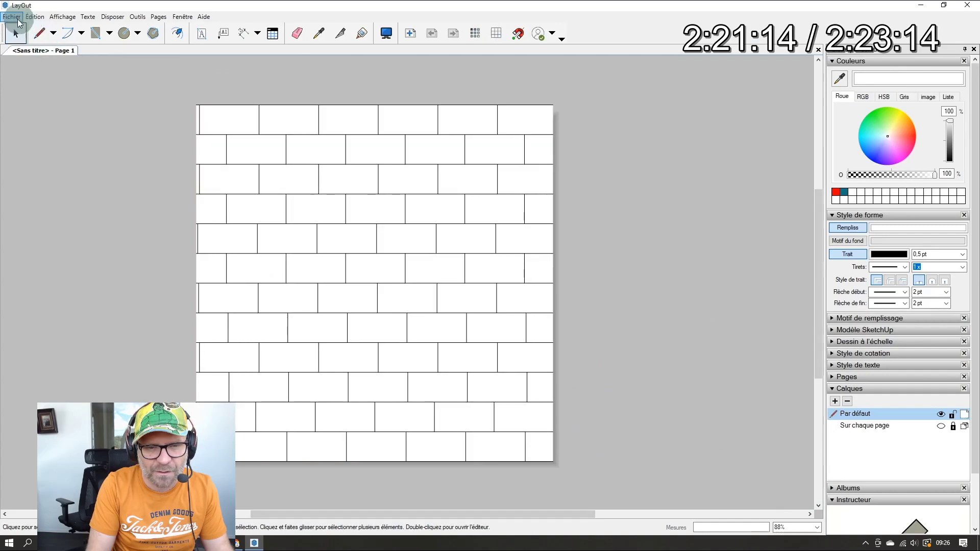
Step: Export the joint line drawing as the image carrelage.jpg at 793 x 793 pixels and 96 pixels per inch, closing its preview
click(11, 16)
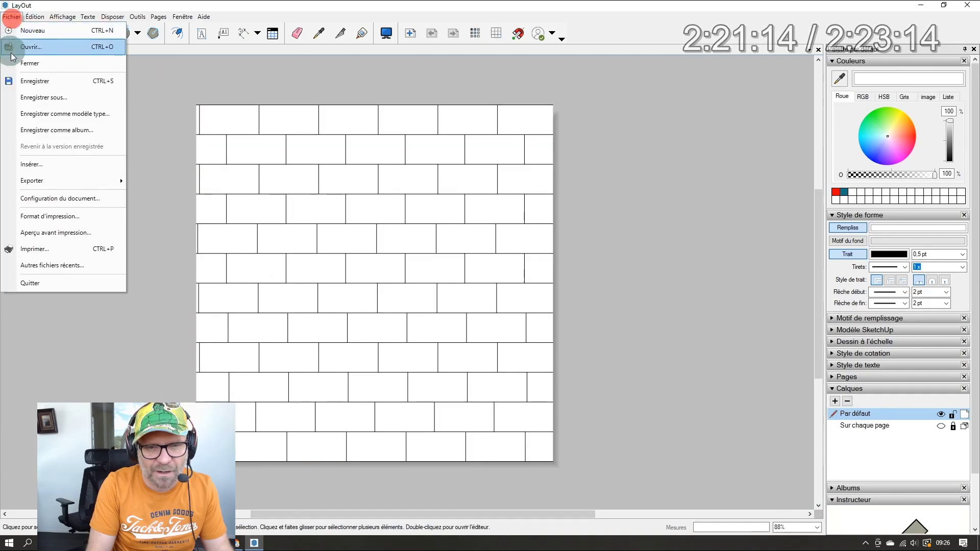
click(66, 180)
click(168, 182)
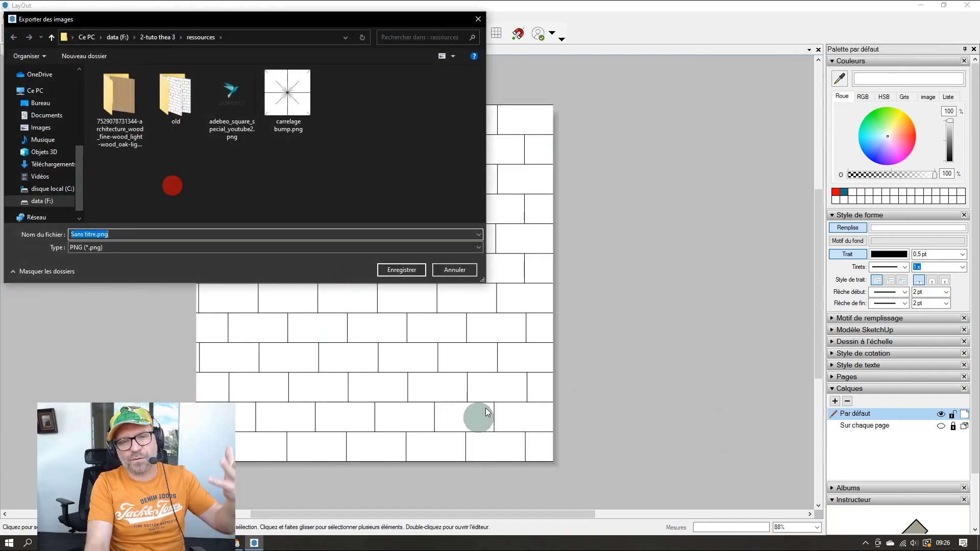
key(Return)
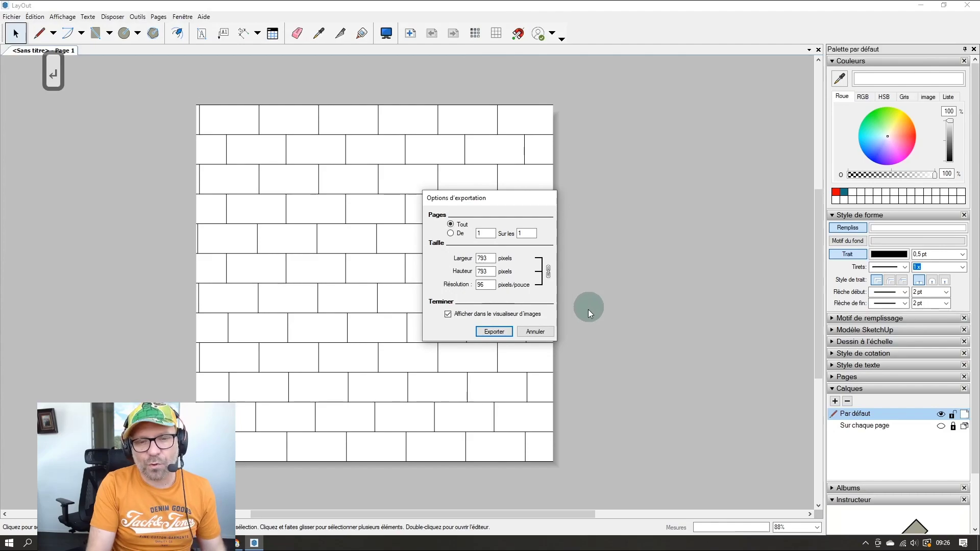
click(497, 332)
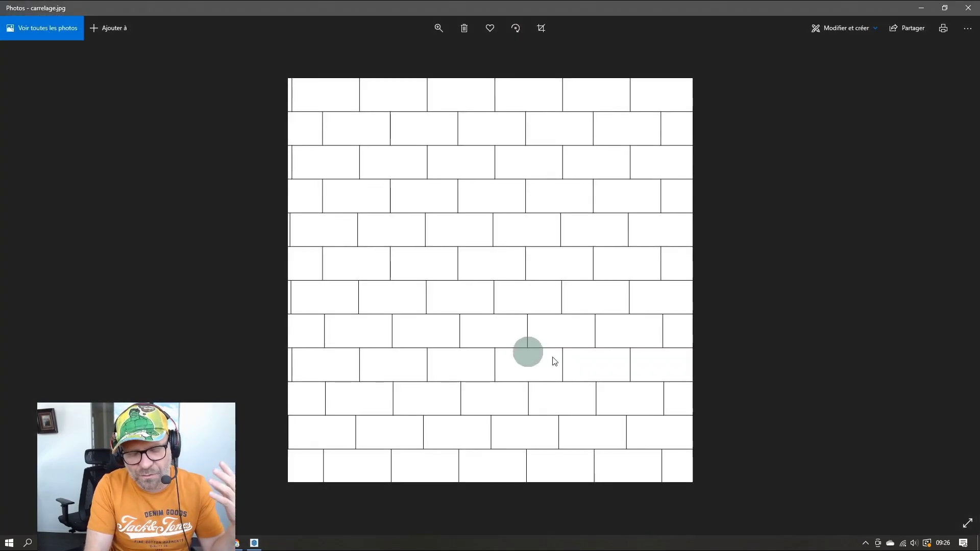
click(968, 8)
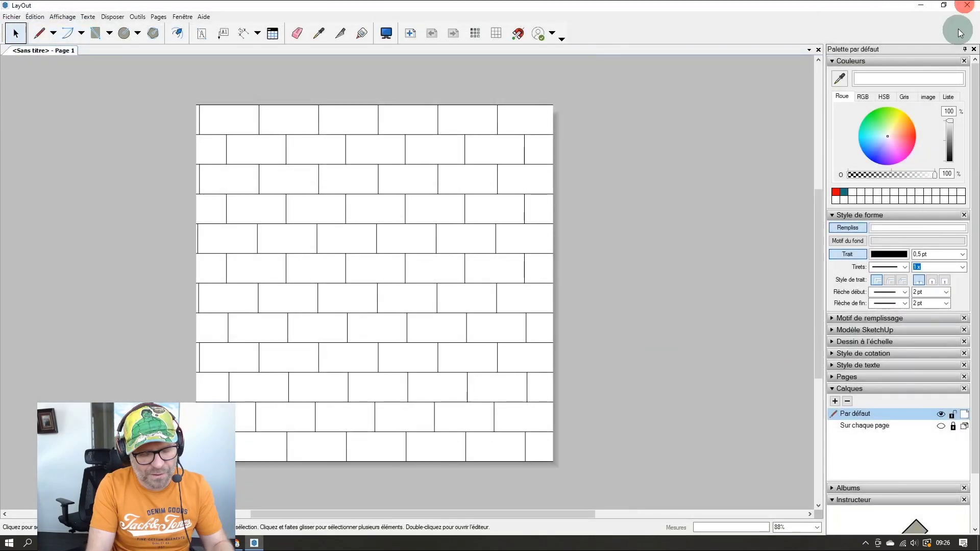
Step: Switch to SketchUp and examine the tile texture on the bathroom wall up close
click(921, 6)
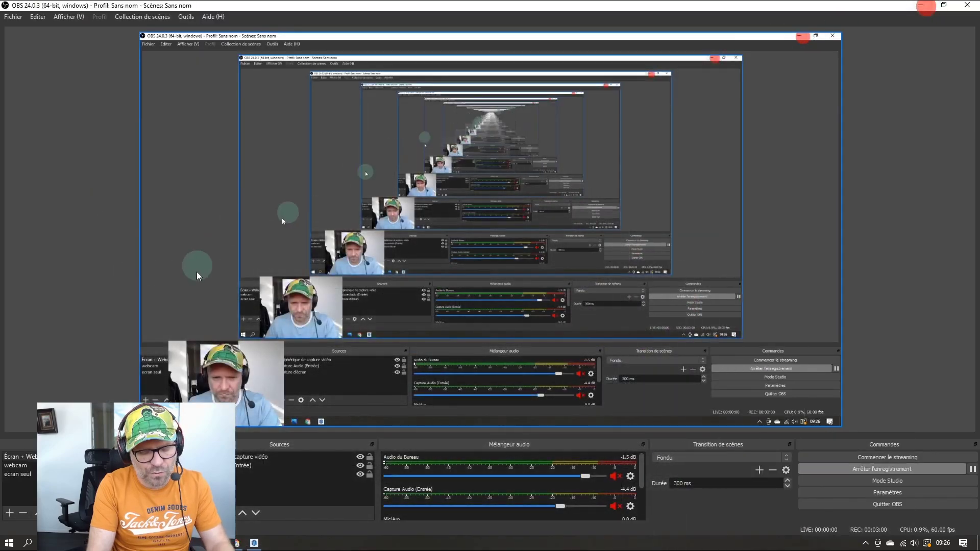
click(921, 6)
click(871, 91)
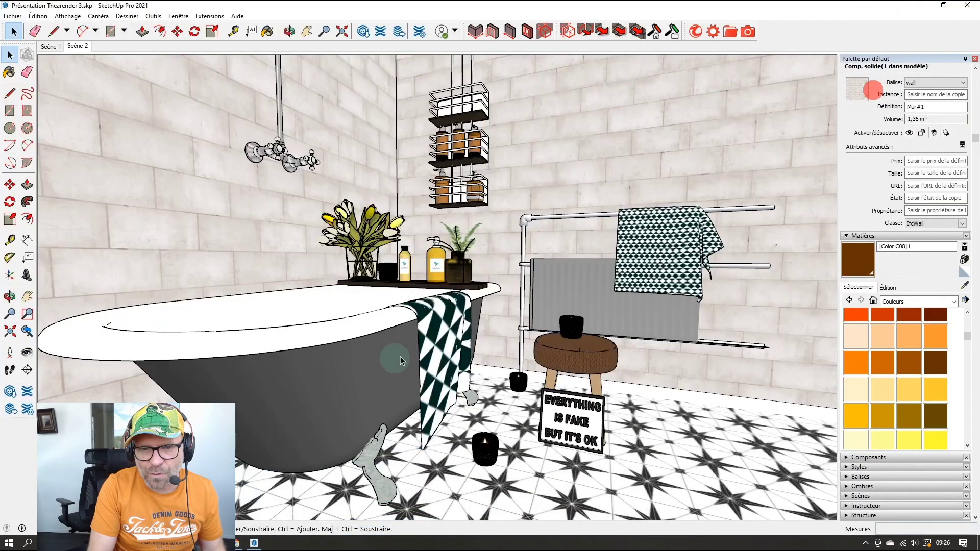
scroll(522, 208, up, 5)
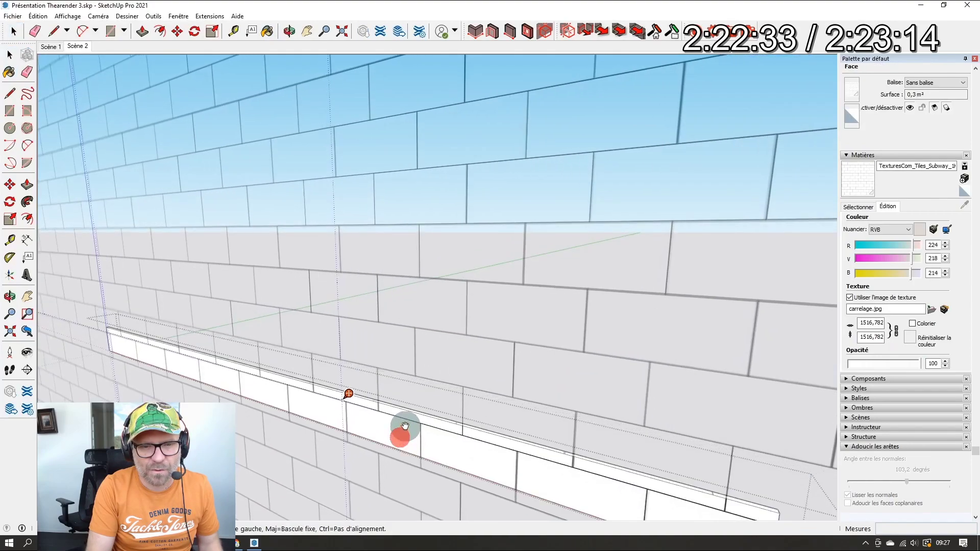
drag(967, 239, 979, 375)
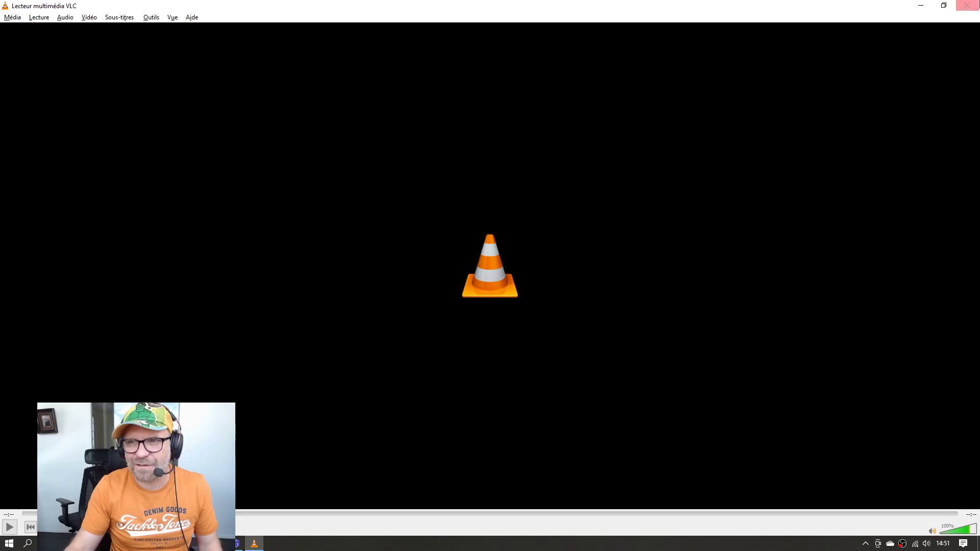
click(974, 6)
key(alt+Tab)
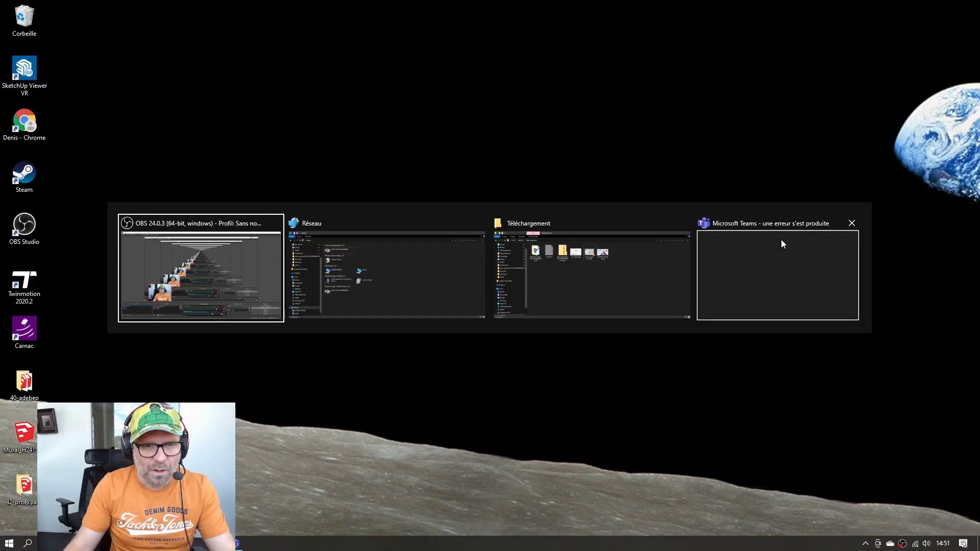